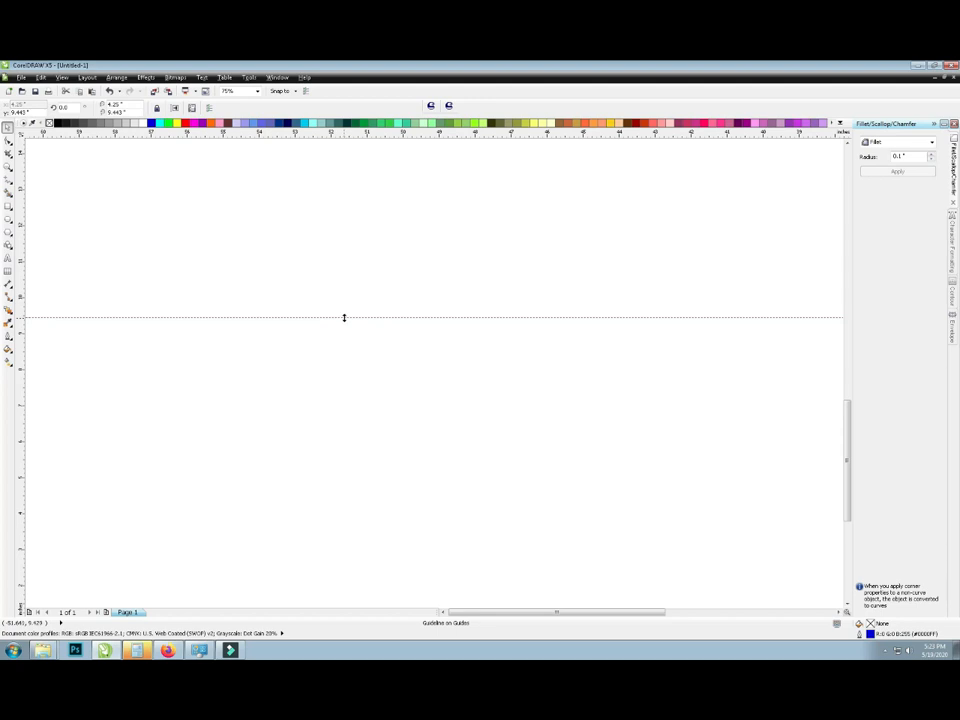
- Place a vertical guideline on the canvas beside the shield sketch image
scroll(344, 317, down, 4)
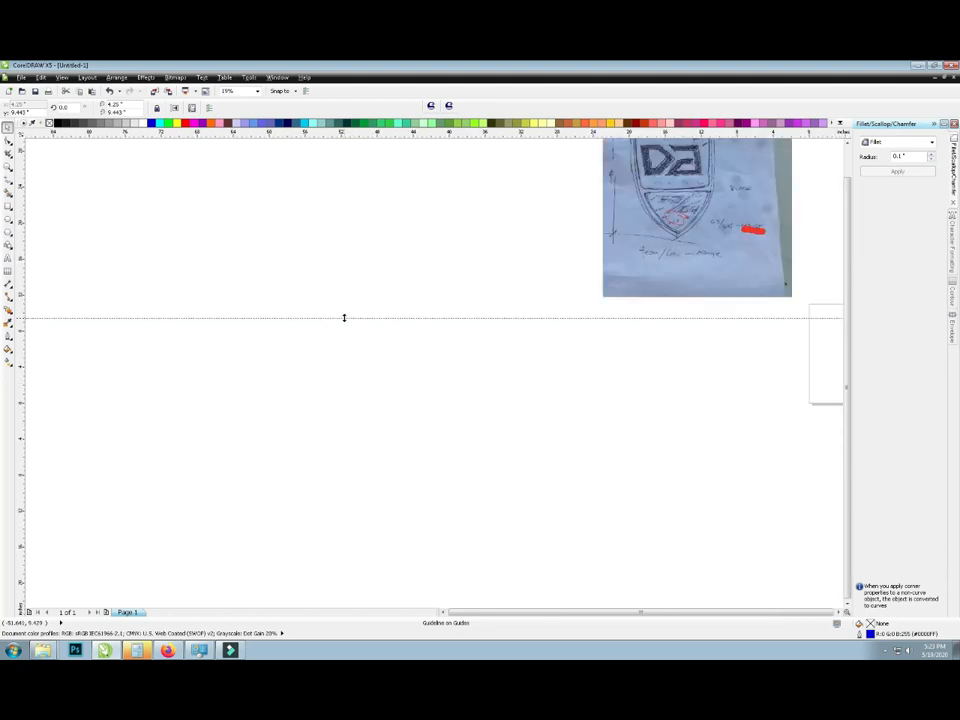
scroll(353, 315, up, 2)
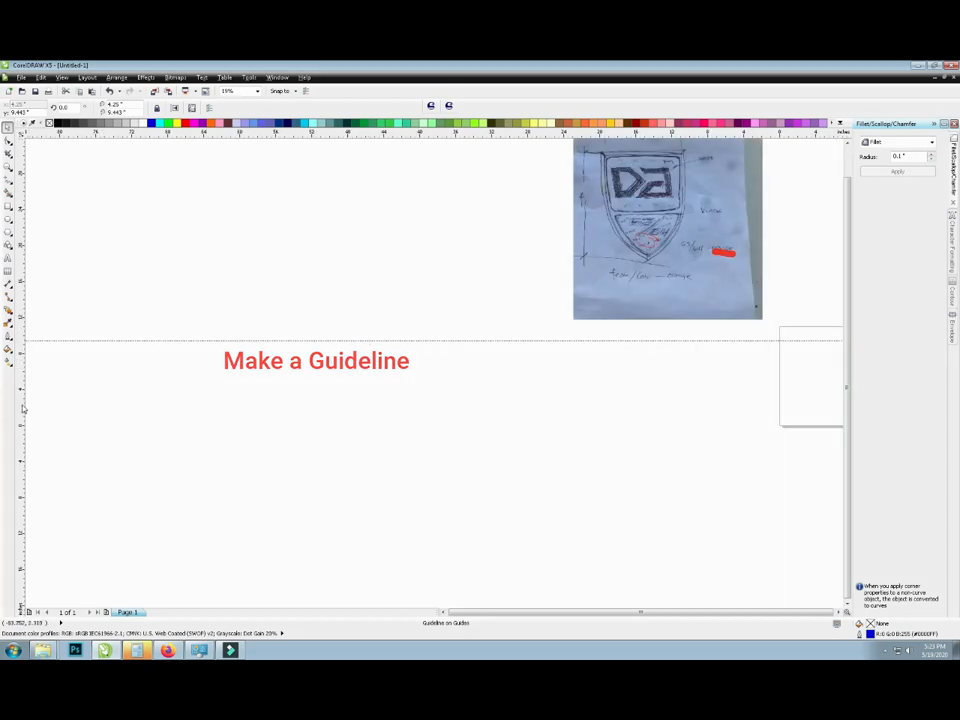
drag(23, 406, 487, 423)
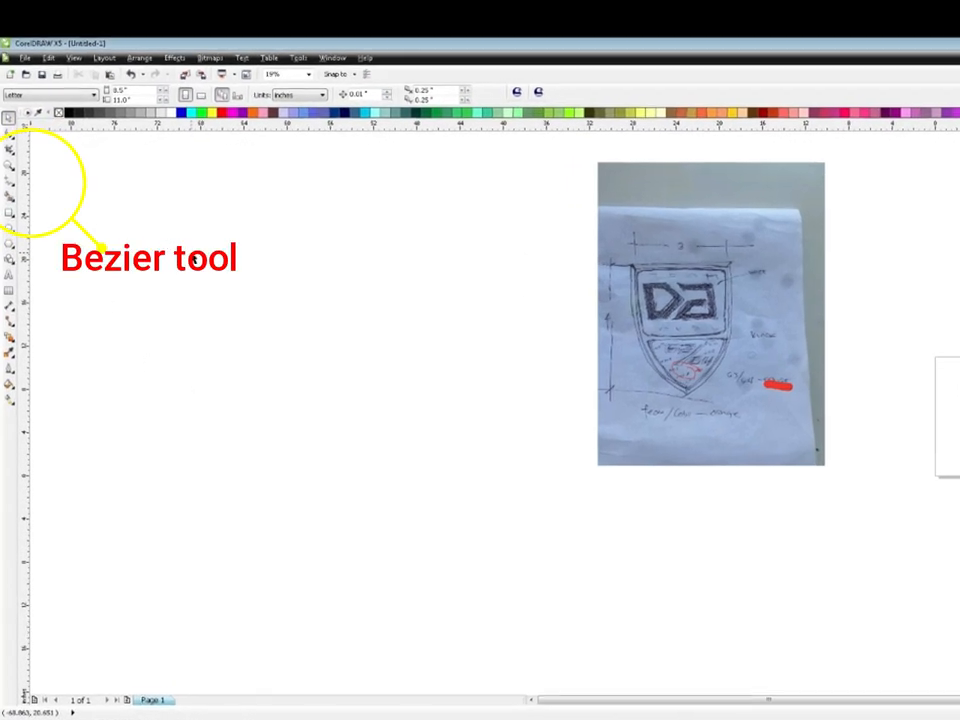
- Try a straight horizontal two-point line with the Bezier tool beside the sketch image, and undo it
click(9, 179)
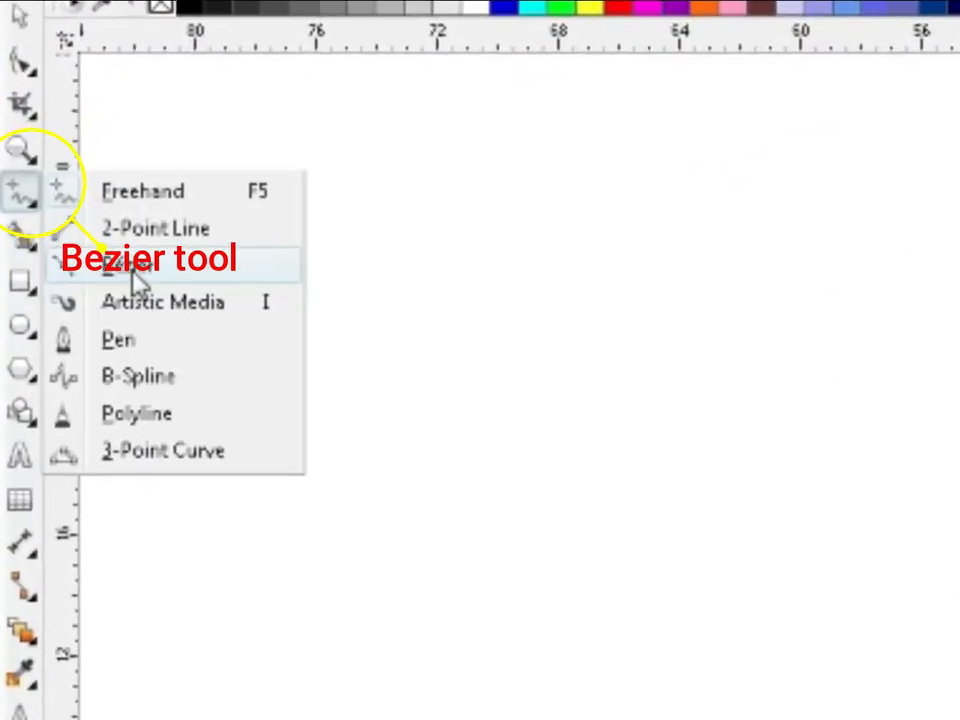
click(128, 266)
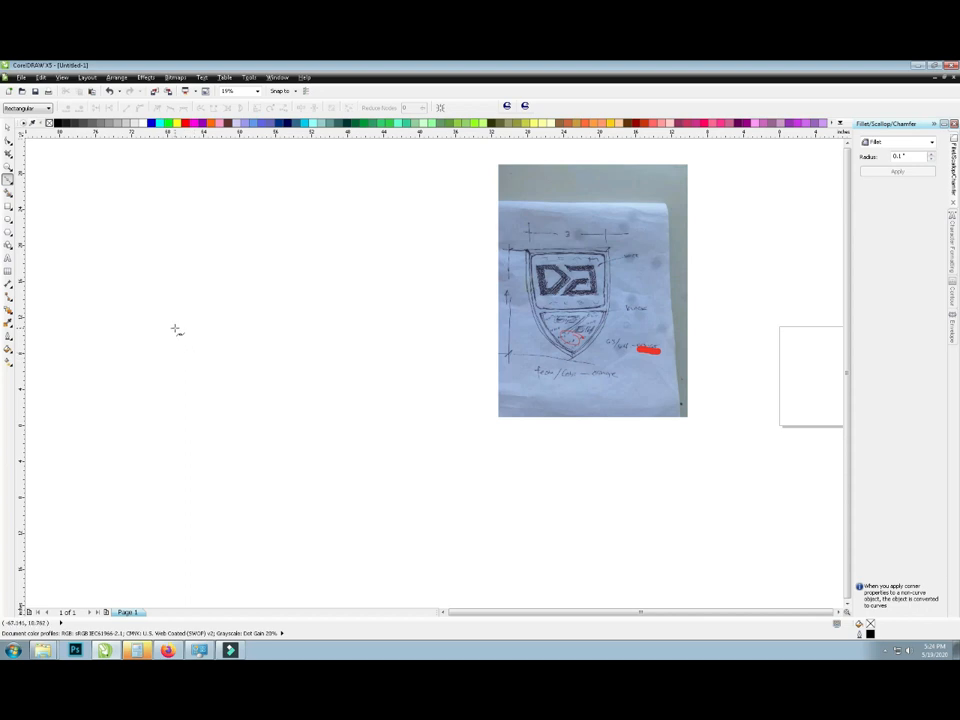
click(175, 328)
click(319, 329)
key(ctrl+z)
click(191, 328)
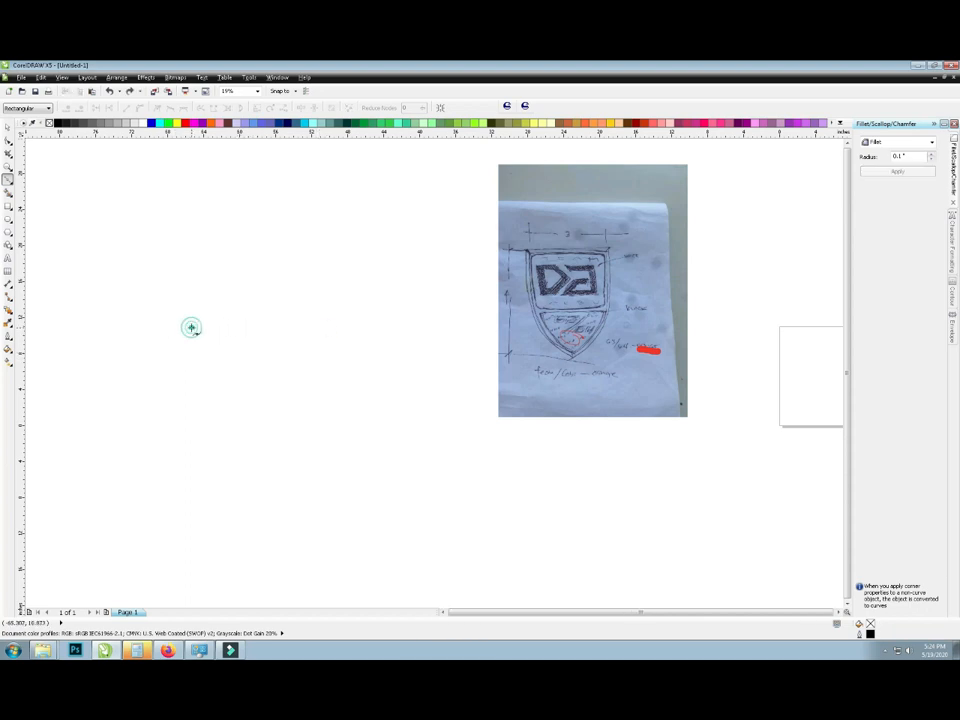
click(347, 328)
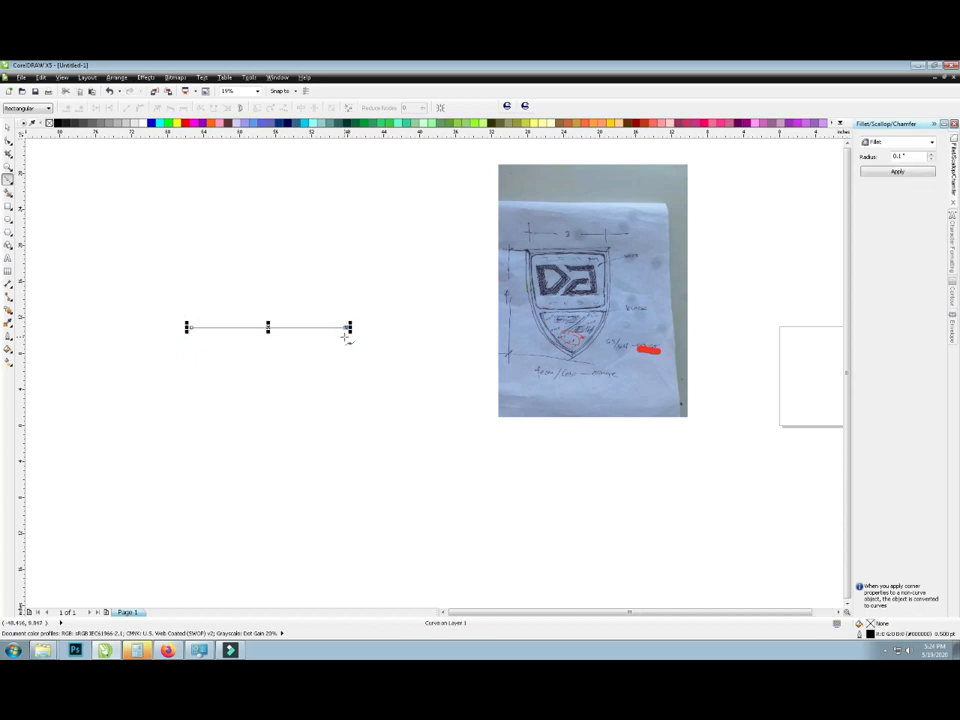
key(ctrl+z)
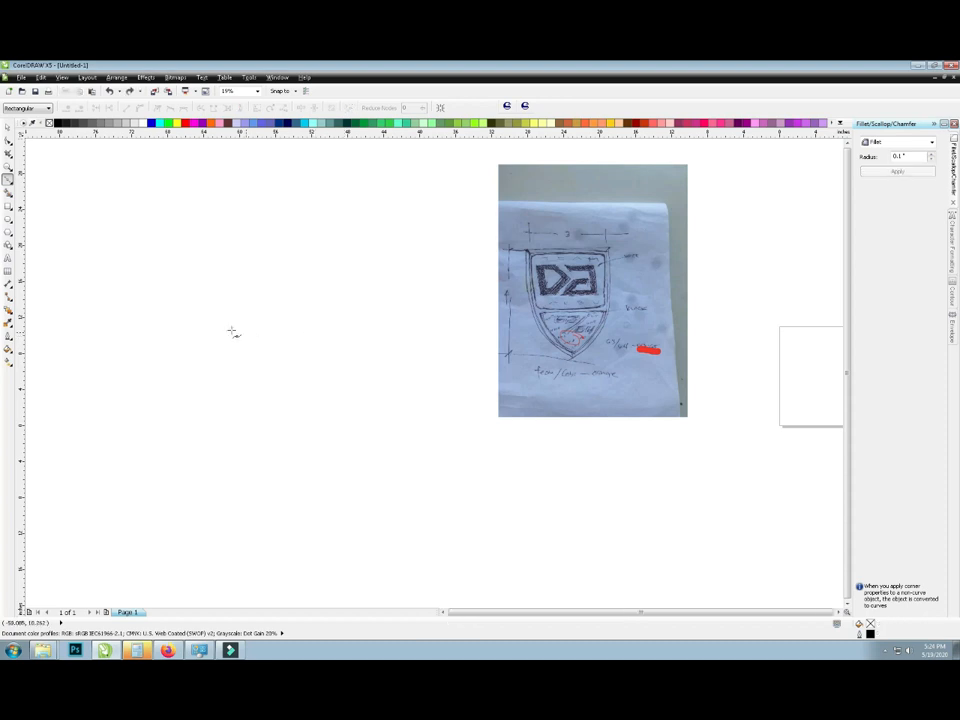
- Try two more straight Bezier segments in the empty area, one level and one slightly slanted, undoing each
click(206, 312)
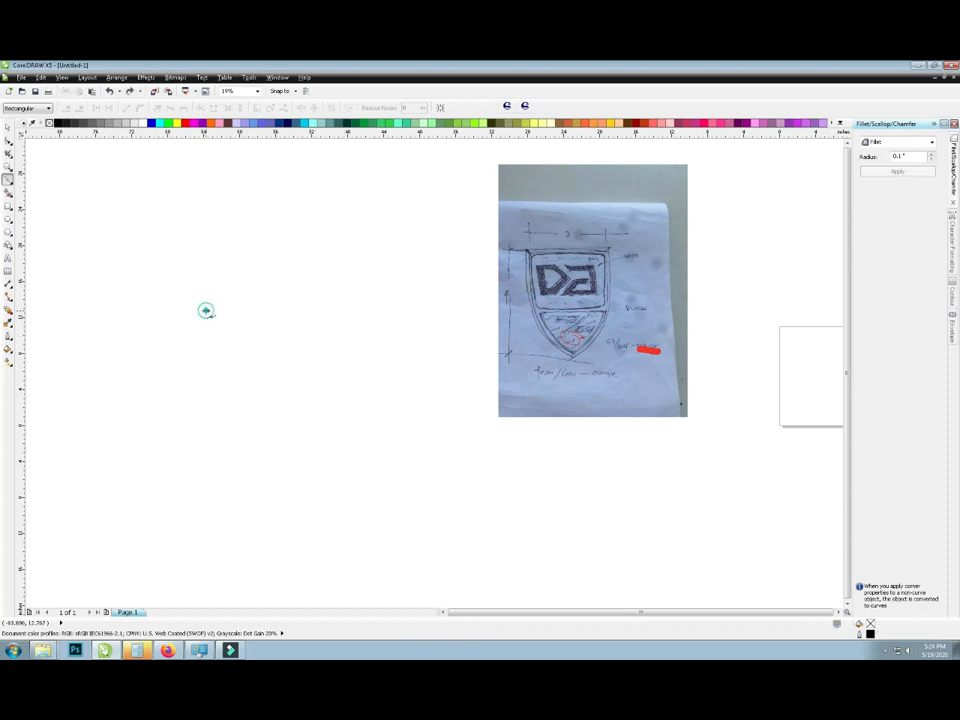
click(332, 310)
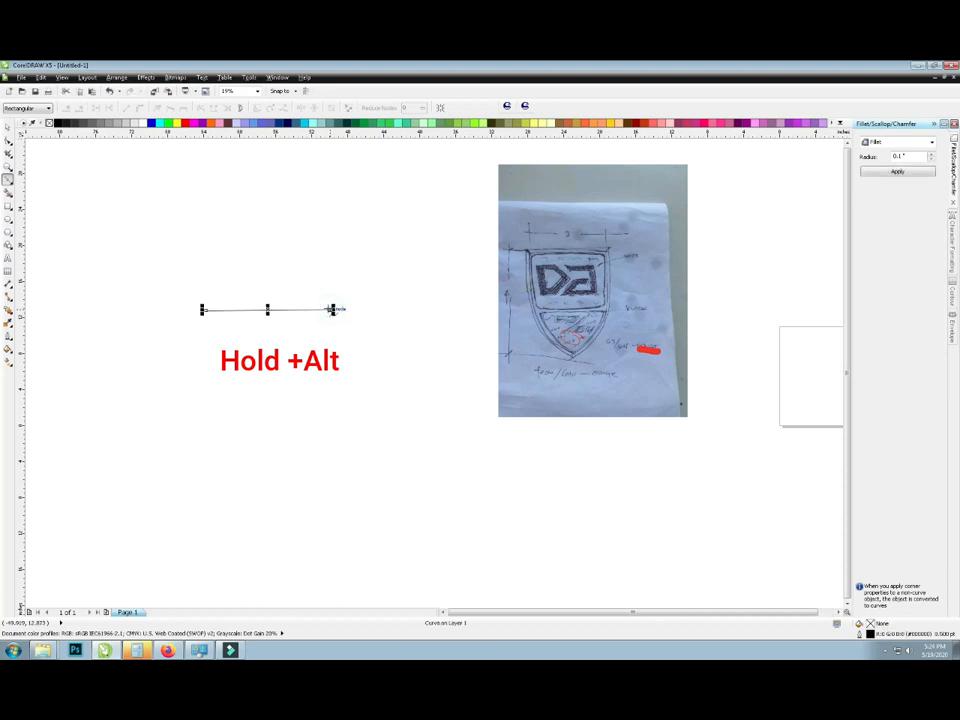
key(ctrl+z)
click(242, 311)
drag(328, 311, 355, 306)
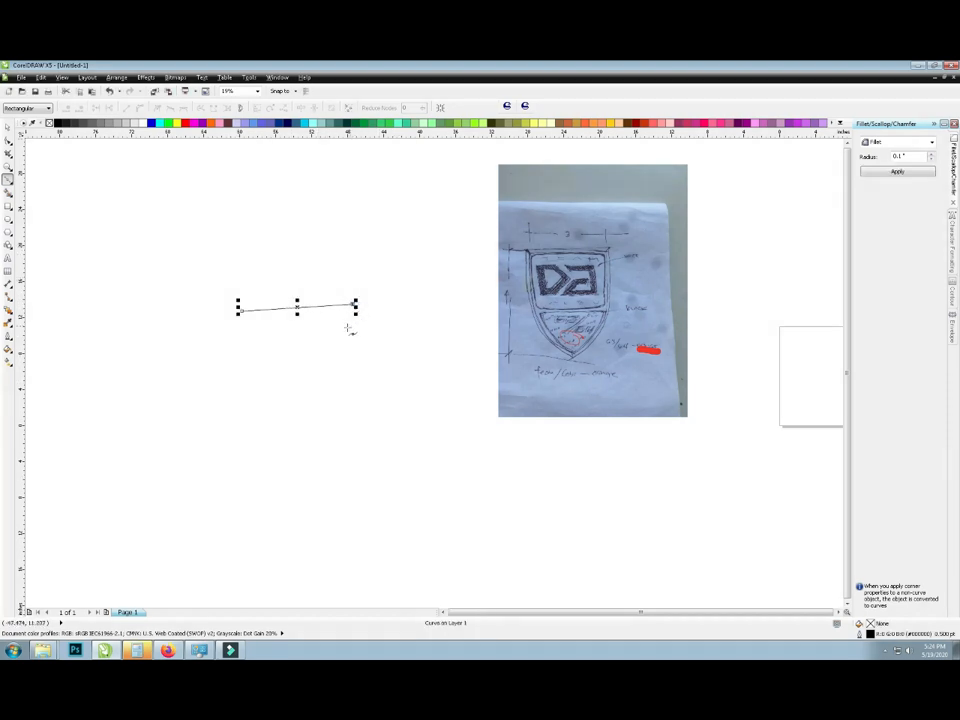
key(ctrl+z)
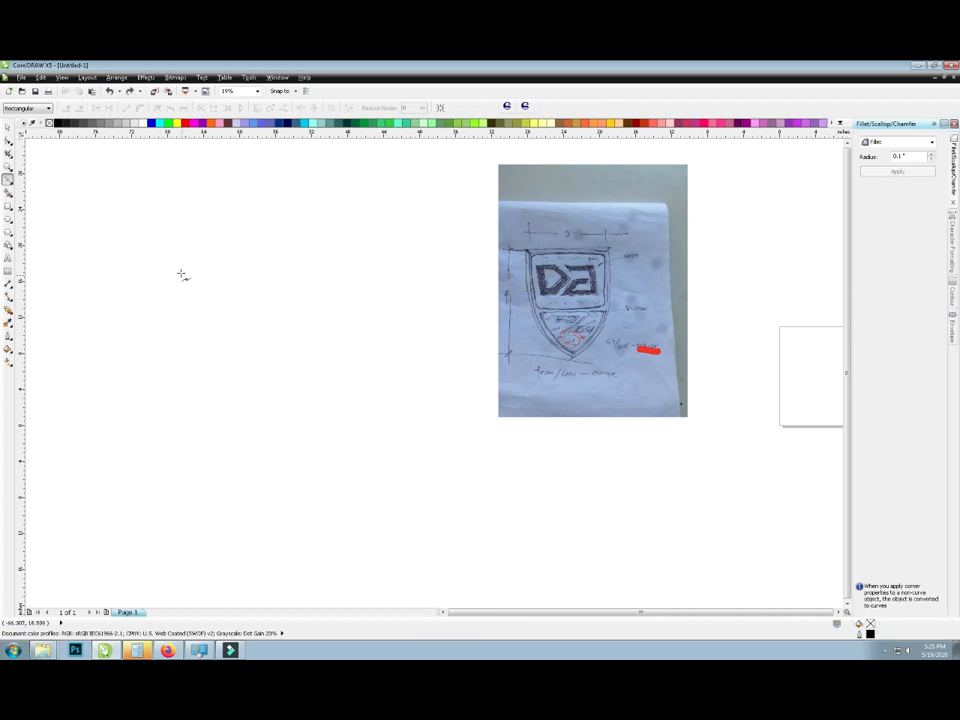
- Practise an S-shaped curve with the Bezier tool beside the sketch image, and undo it
click(187, 288)
drag(280, 301, 263, 336)
key(Delete)
click(255, 334)
drag(343, 340, 357, 291)
click(282, 289)
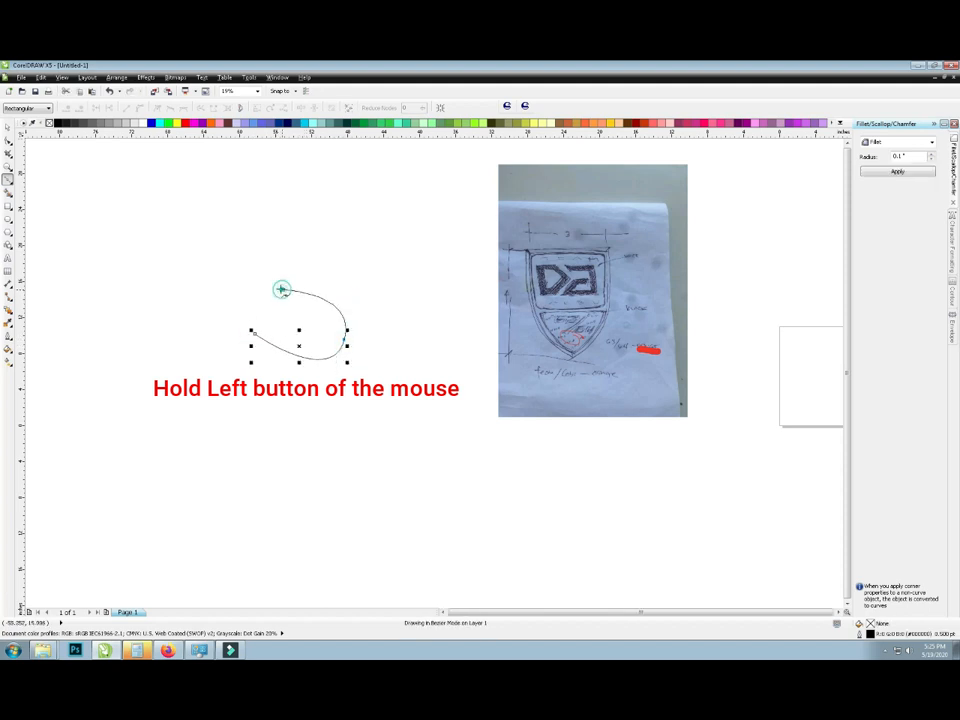
drag(292, 229, 312, 238)
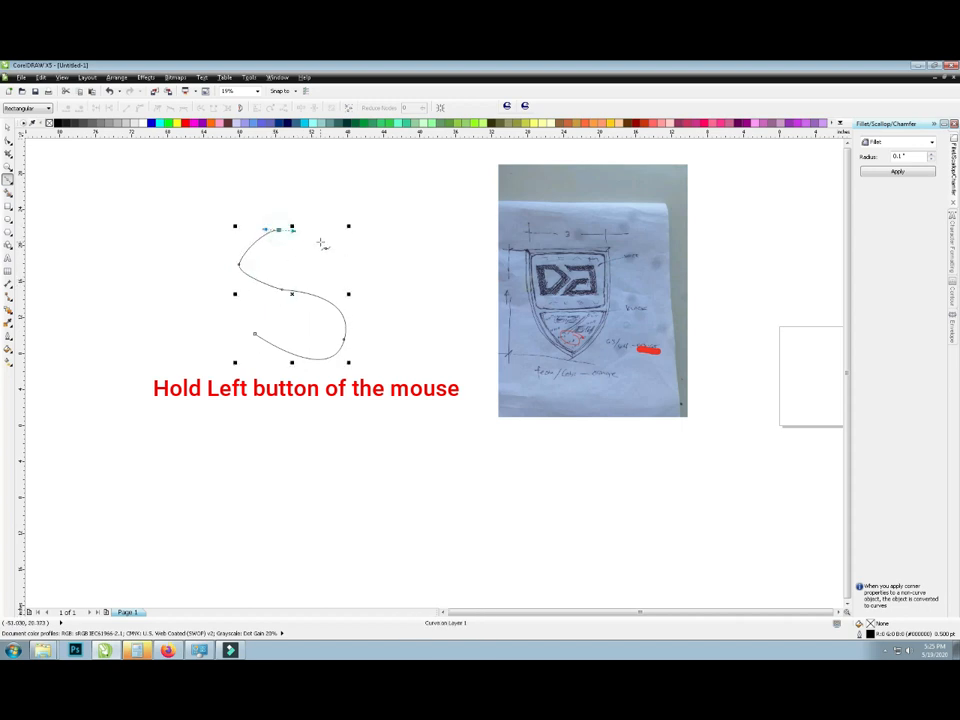
key(ctrl+z)
key(ctrl+z)
key(ctrl+z)
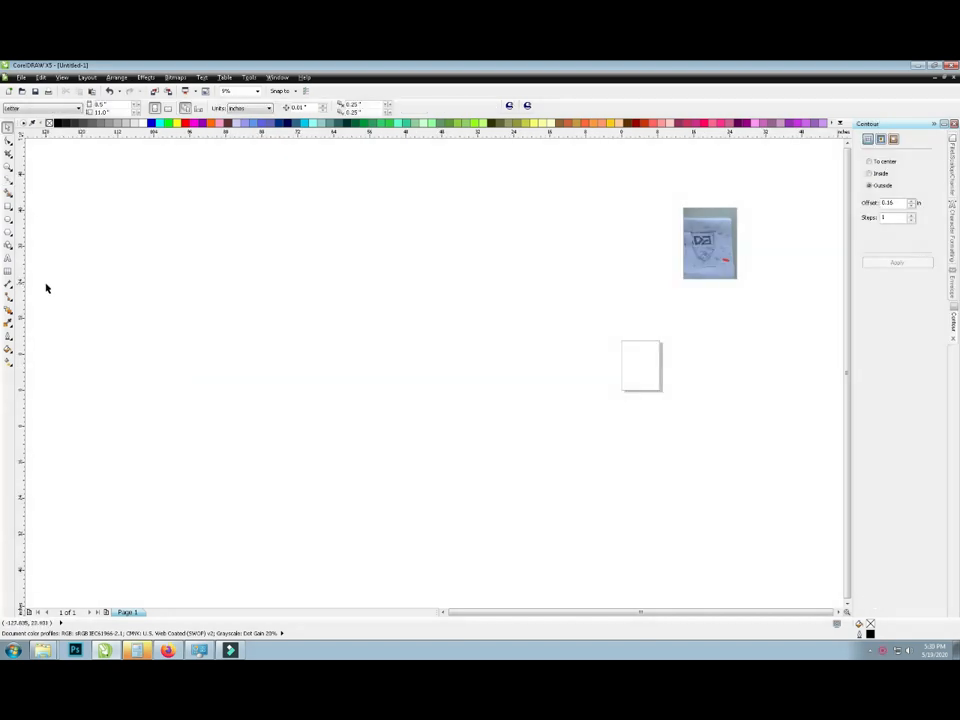
- Draw a rectangle about 14.7 by 11.3 inches in the empty area and fill it with red
scroll(84, 267, up, 2)
scroll(84, 267, down, 2)
scroll(100, 241, up, 2)
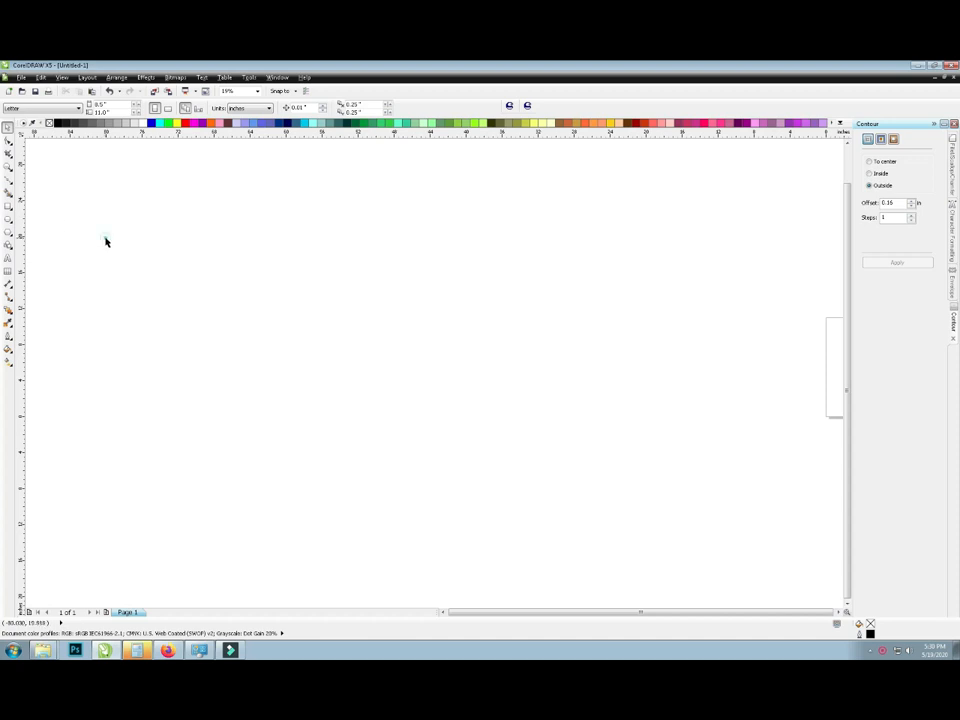
click(8, 205)
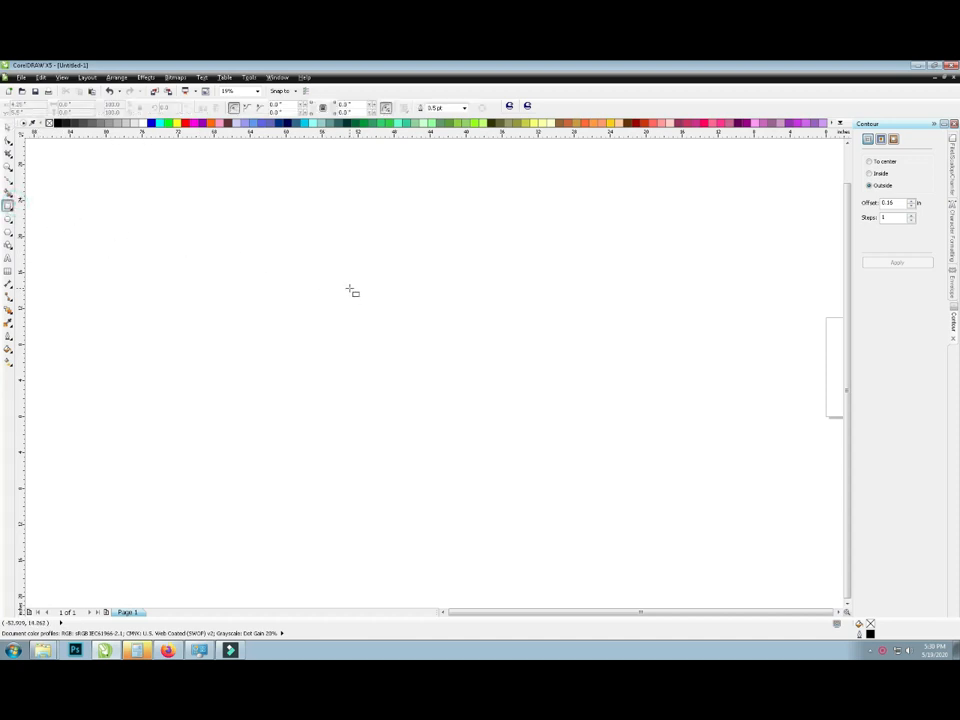
drag(352, 287, 491, 394)
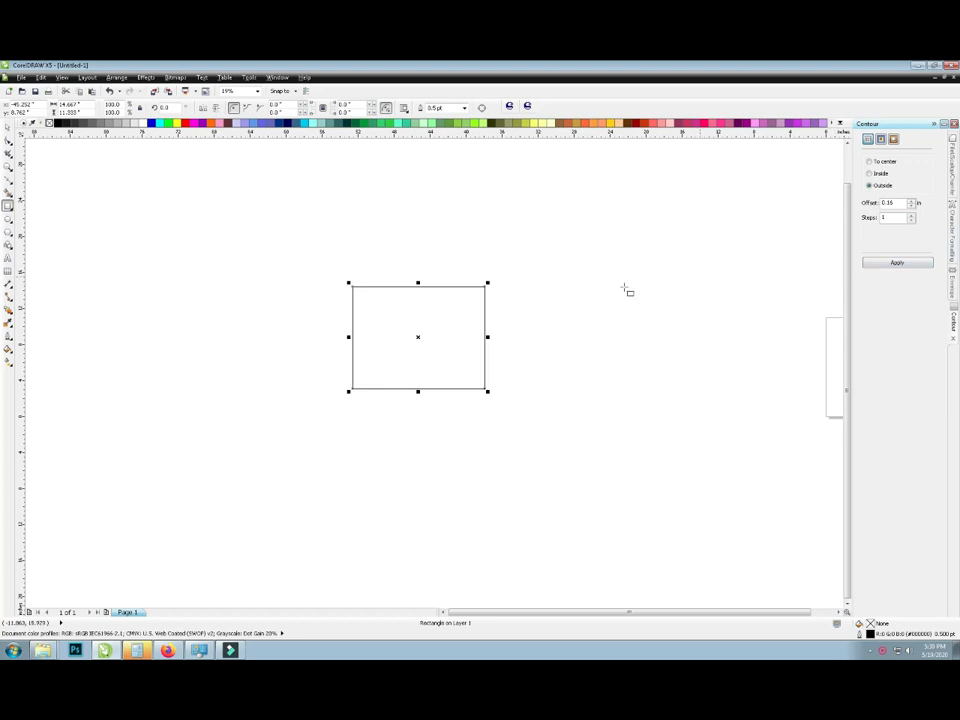
scroll(381, 326, up, 2)
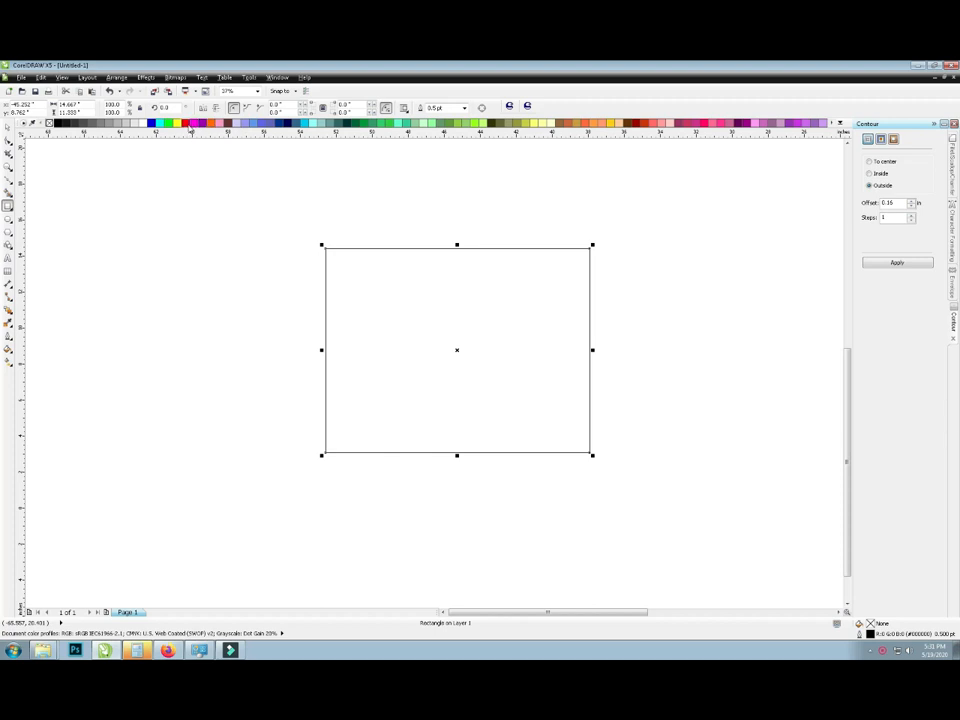
click(186, 123)
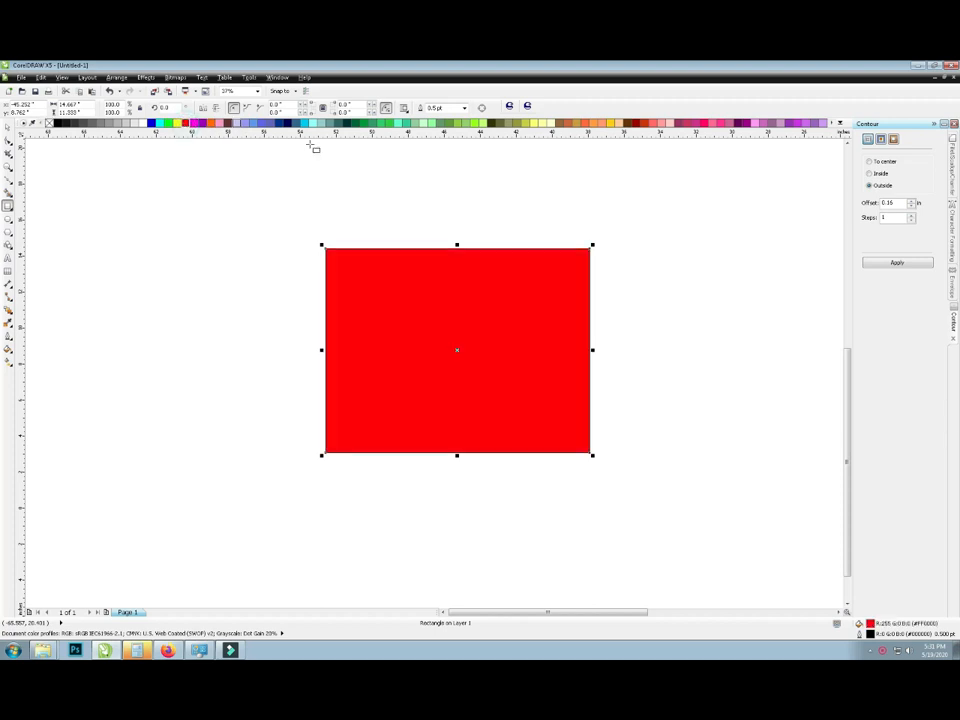
- Apply a one-step outside contour with a 0.25 in offset to the red rectangle
click(905, 263)
click(911, 201)
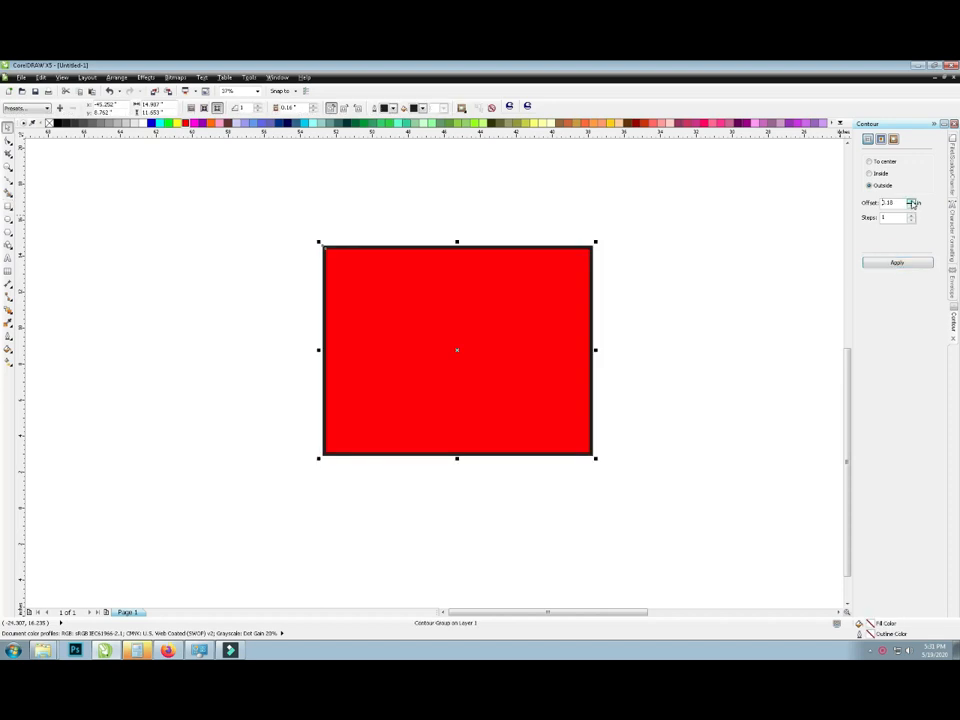
click(911, 201)
click(898, 263)
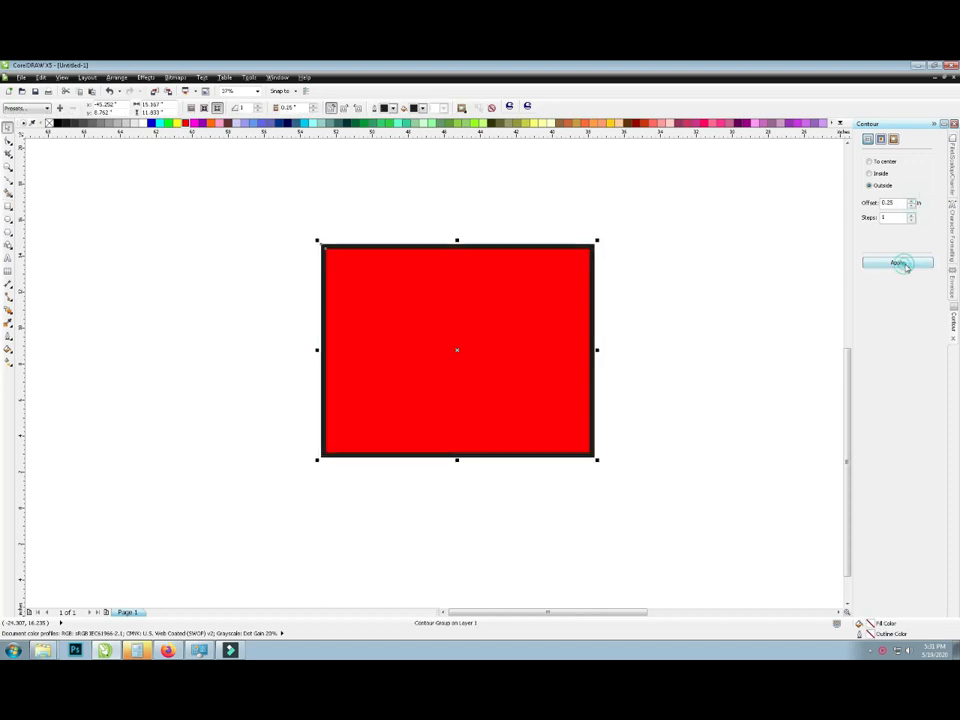
click(146, 199)
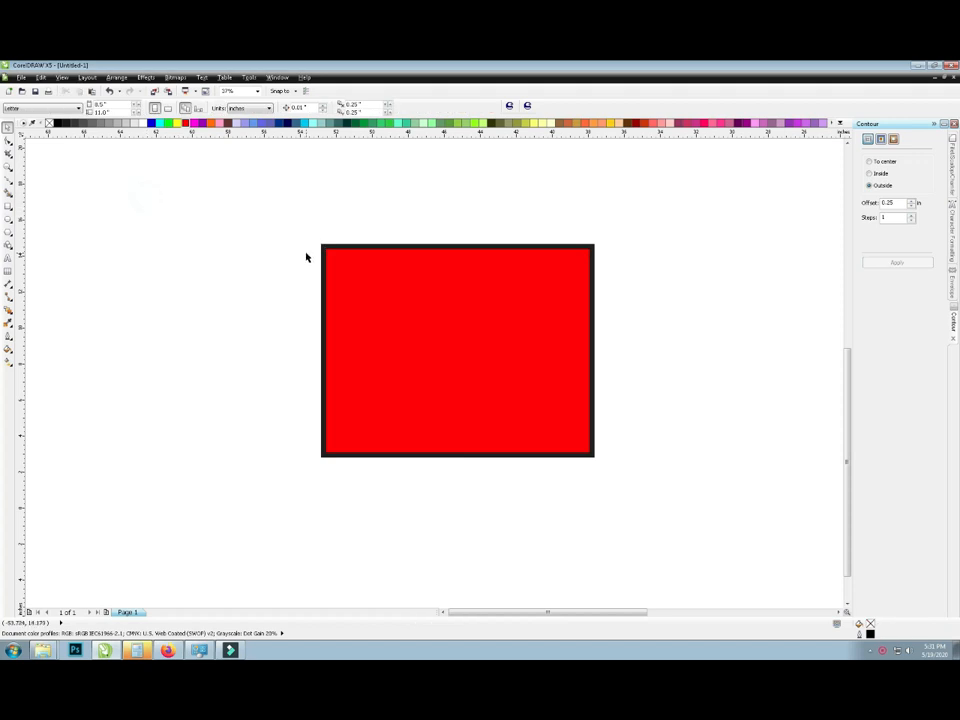
- Move the contoured rectangle about 2.1 inches left and 1.7 inches up
drag(414, 246, 378, 215)
scroll(357, 229, up, 2)
scroll(357, 229, down, 2)
scroll(316, 203, up, 2)
scroll(316, 204, down, 1)
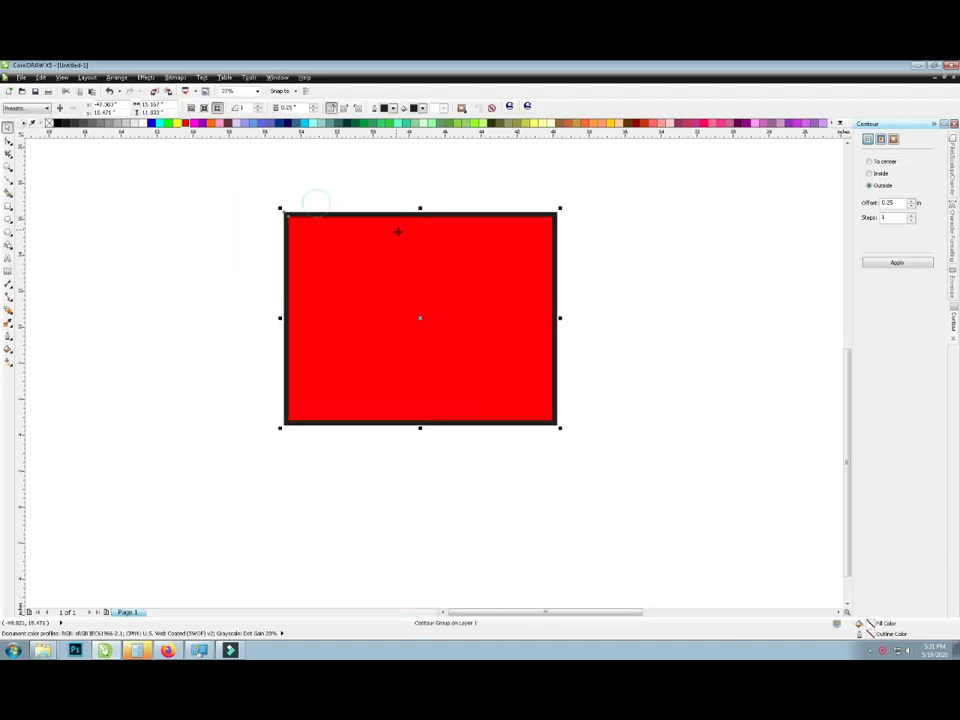
- Break the contour group apart so the black contour separates from the red rectangle
scroll(398, 230, up, 2)
scroll(400, 230, down, 1)
scroll(516, 230, down, 1)
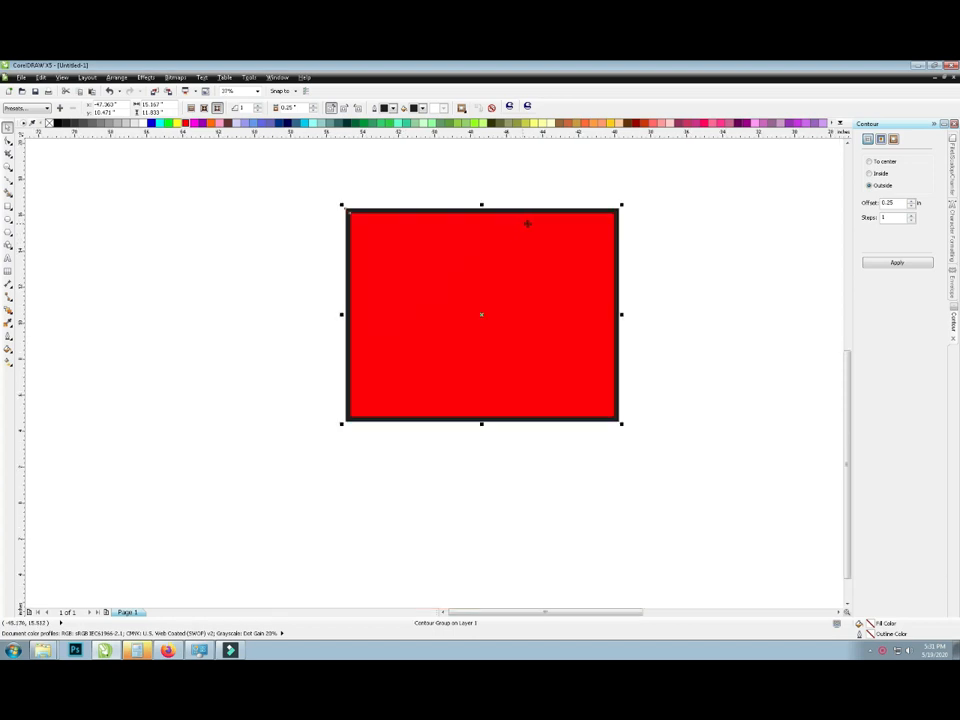
scroll(641, 242, up, 1)
click(638, 238)
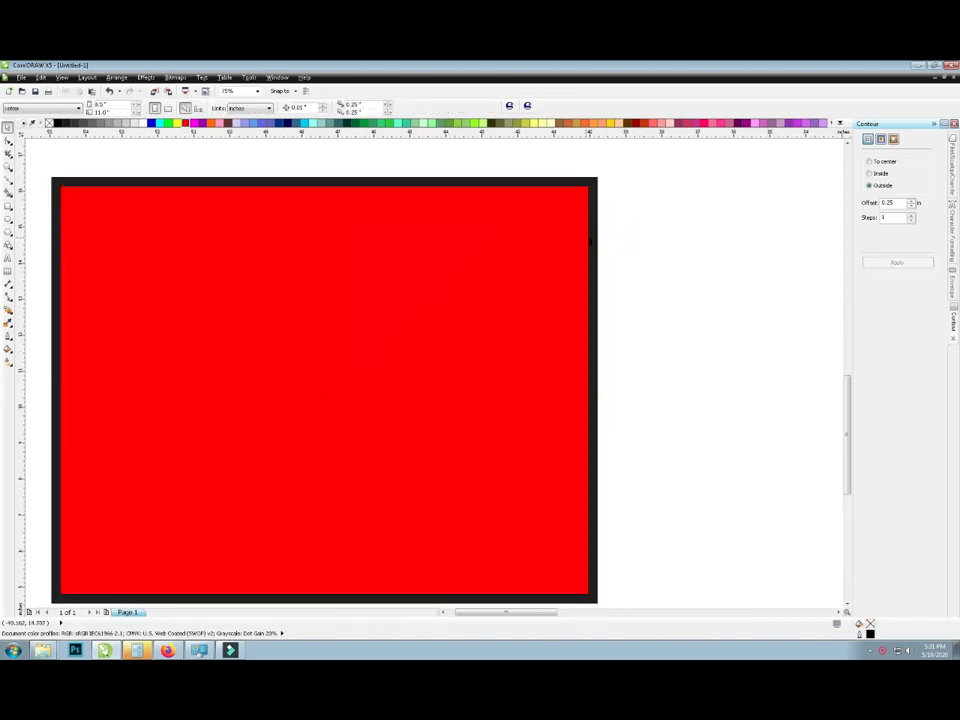
scroll(591, 239, down, 1)
scroll(591, 239, up, 1)
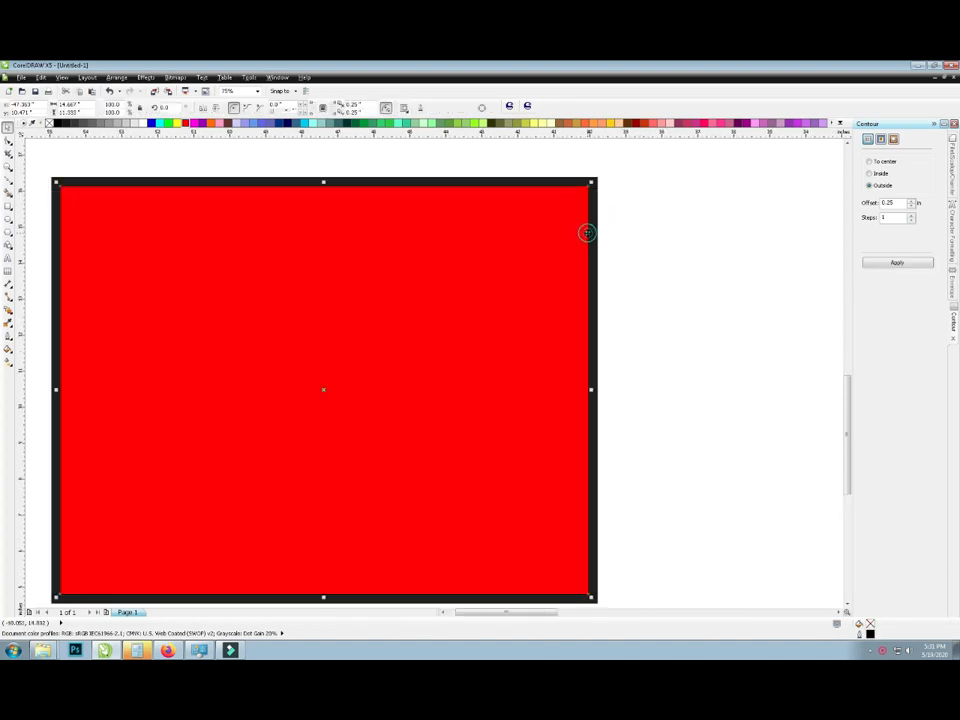
right_click(590, 238)
click(596, 210)
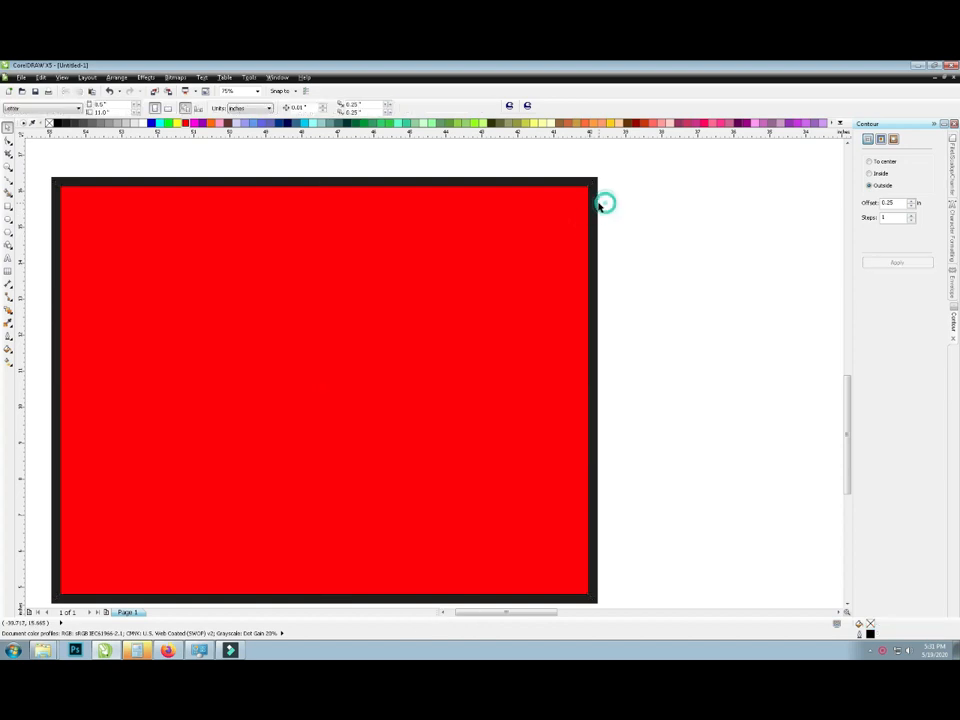
right_click(599, 206)
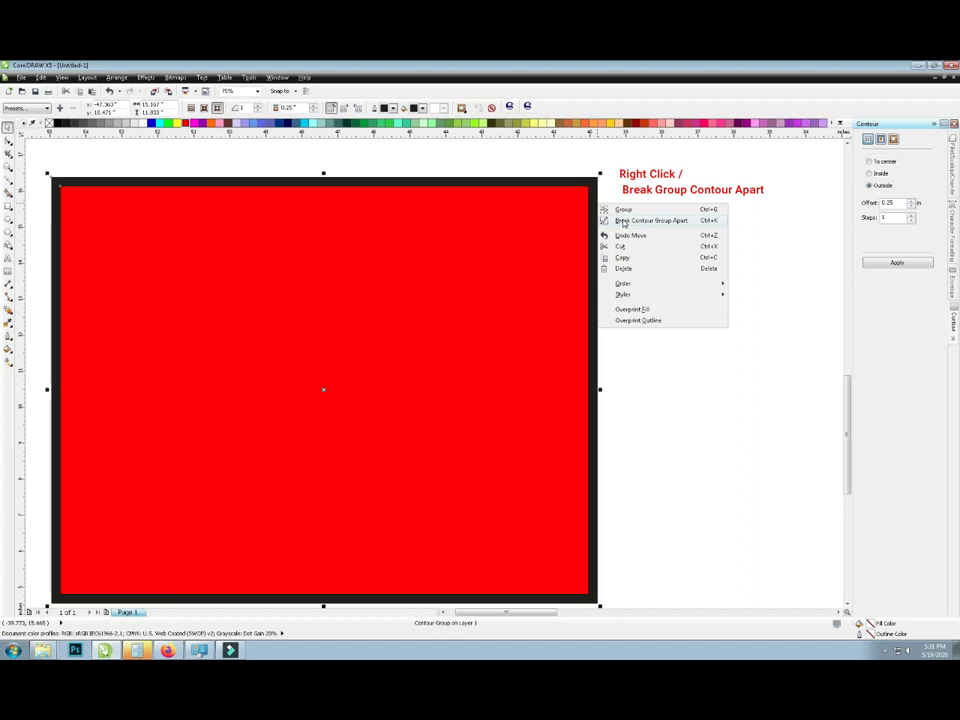
click(623, 221)
click(622, 220)
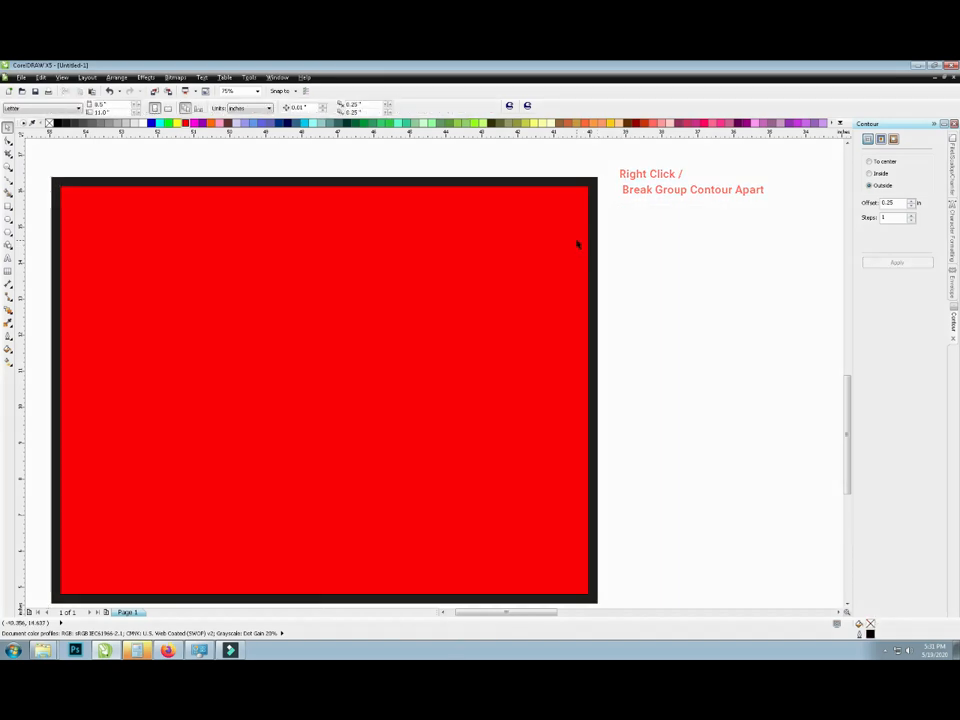
- Check whether the inner red rectangle can be selected separately from its black contour shape
scroll(579, 242, down, 1)
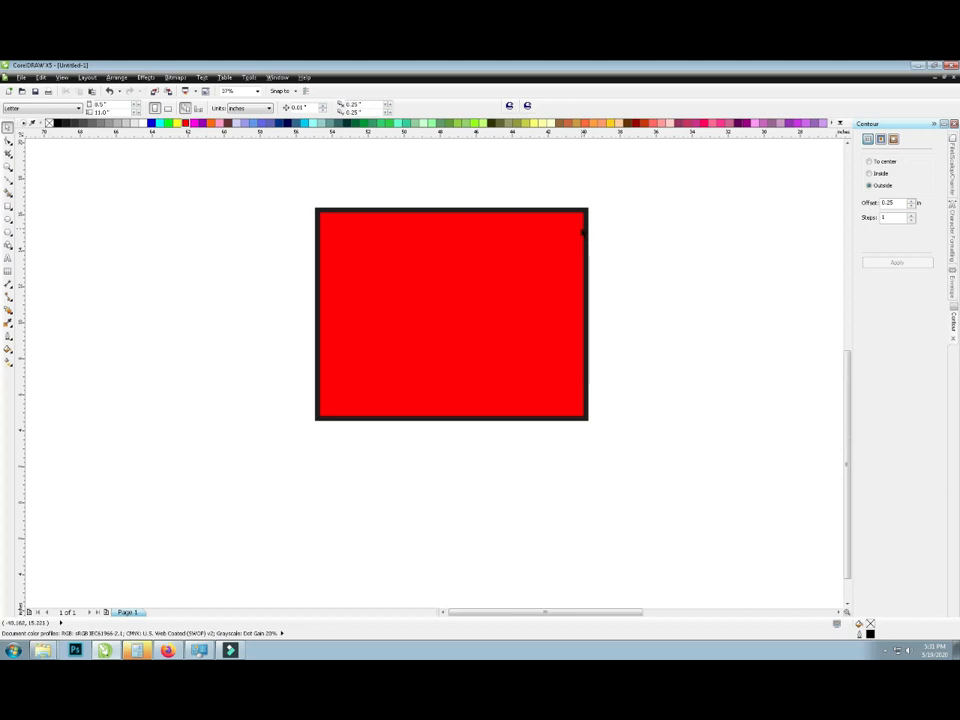
scroll(583, 231, up, 1)
scroll(584, 230, down, 1)
scroll(580, 229, up, 1)
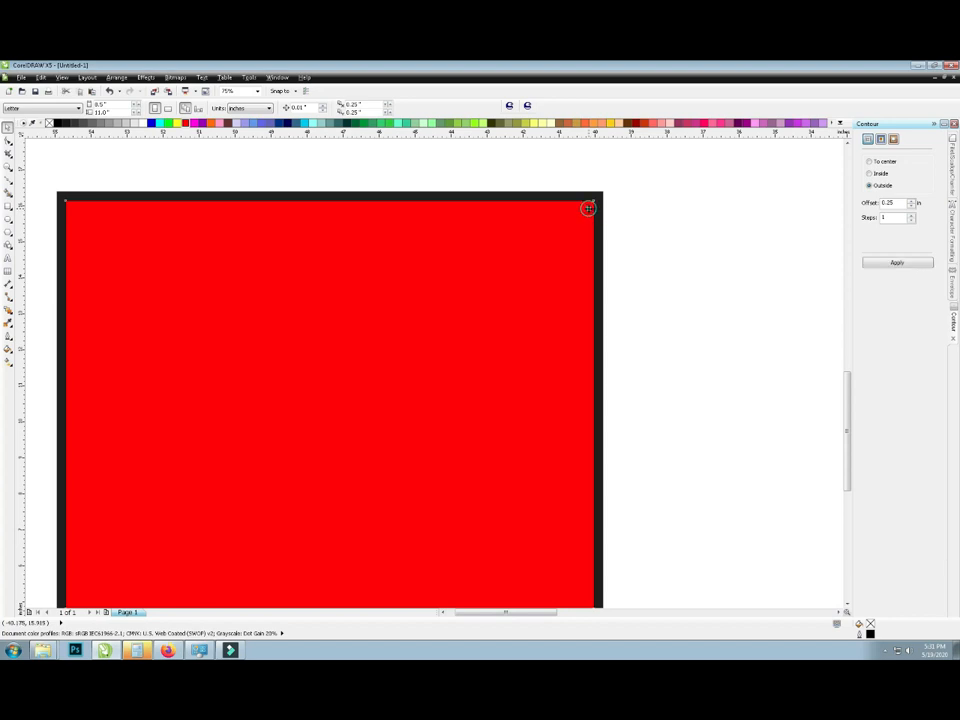
click(596, 208)
click(640, 238)
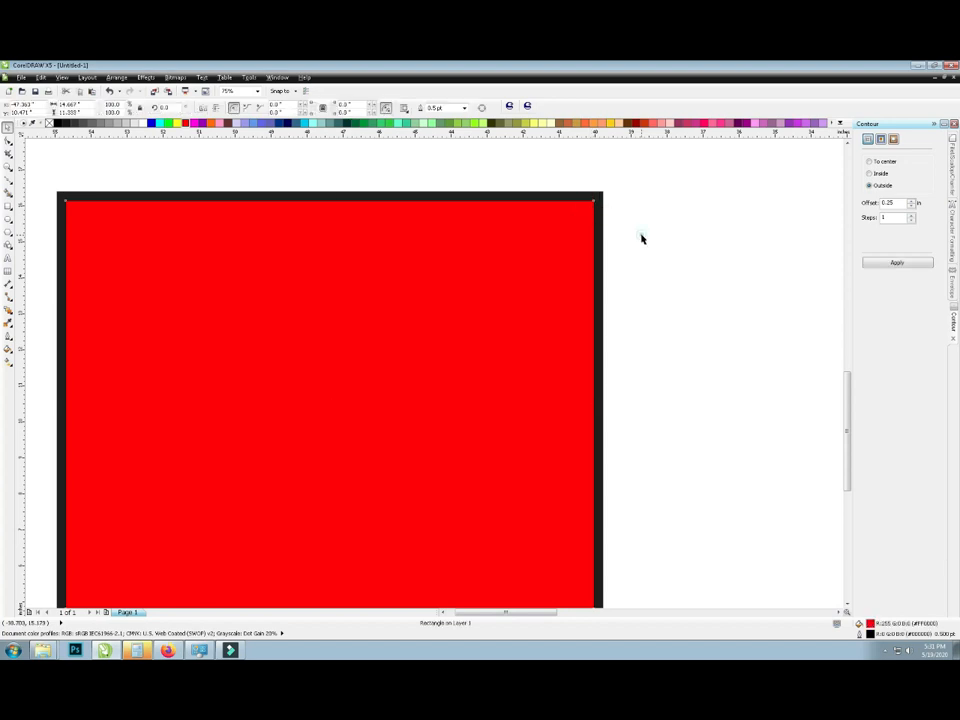
click(584, 226)
scroll(623, 222, down, 2)
click(635, 221)
- Trim the black contour shape using the red rectangle on top of it
scroll(636, 221, up, 1)
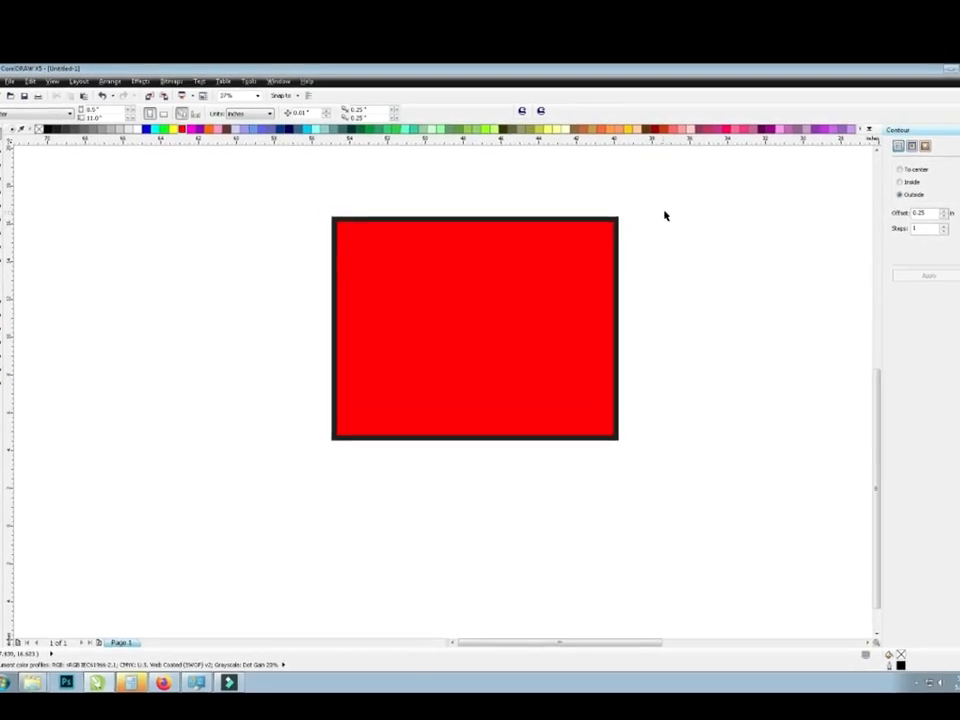
drag(680, 183, 181, 510)
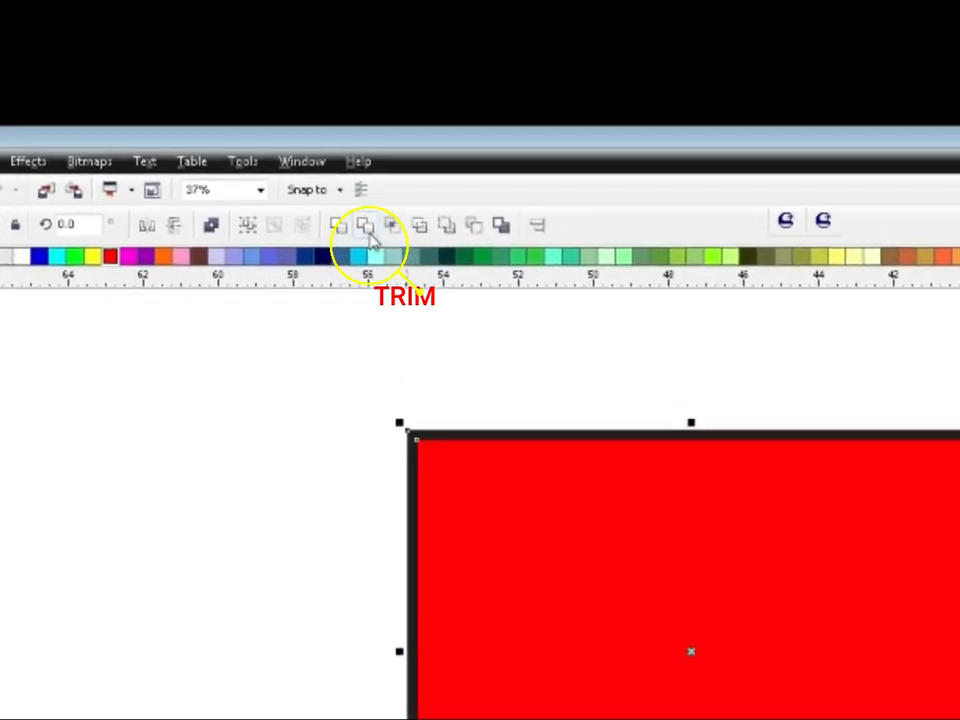
click(366, 227)
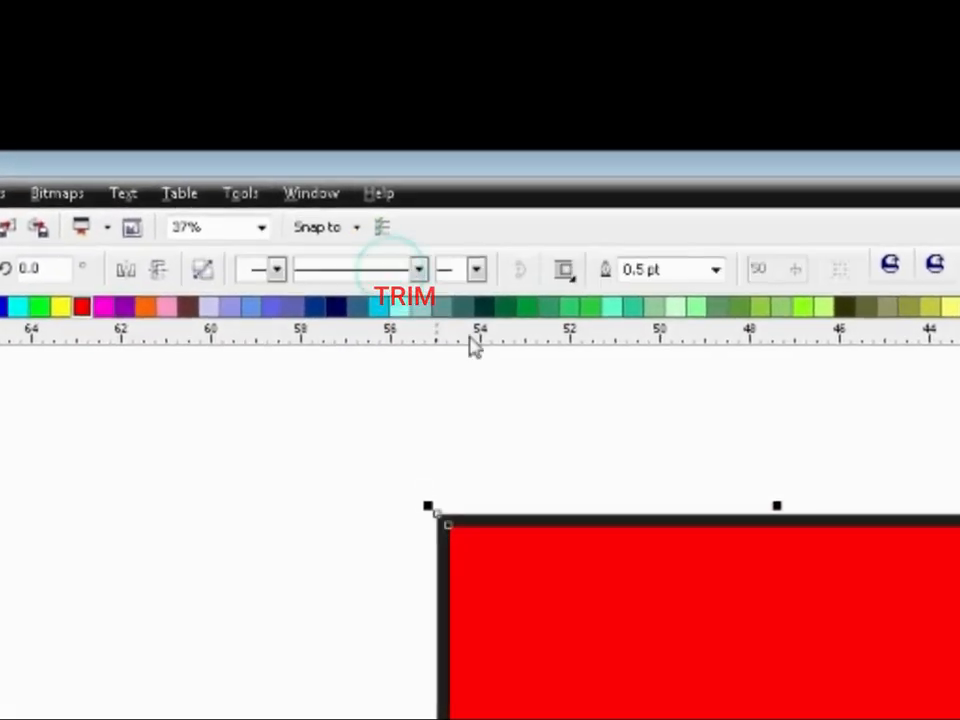
- Move the red rectangle about 16.4 in left and 5.1 in down, and shift the black frame slightly right and up
click(530, 383)
drag(401, 244, 107, 336)
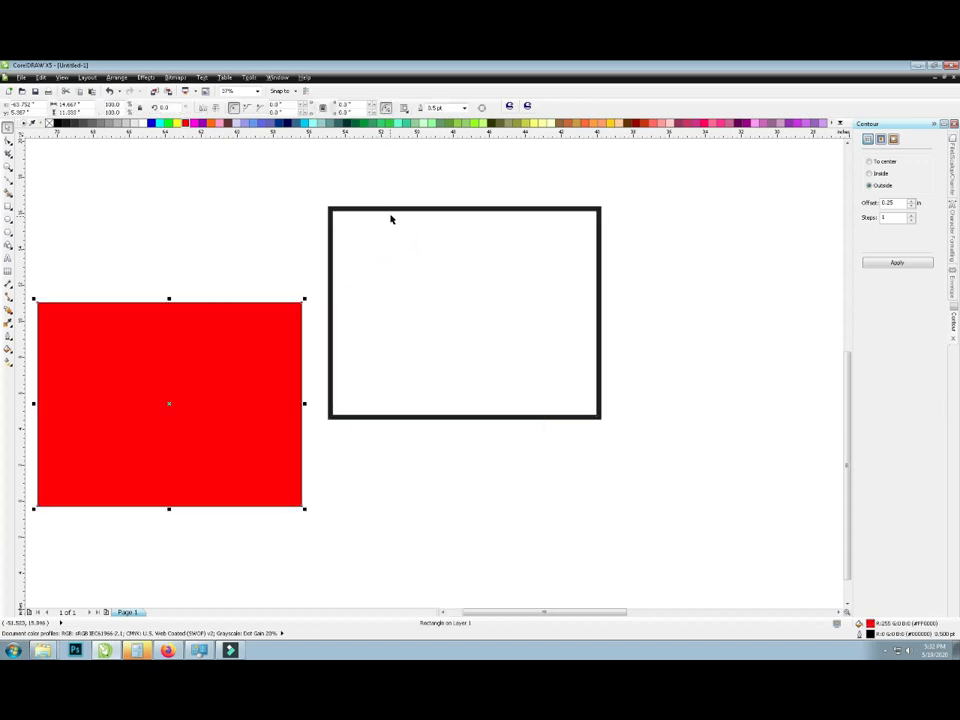
drag(391, 211, 450, 199)
click(357, 278)
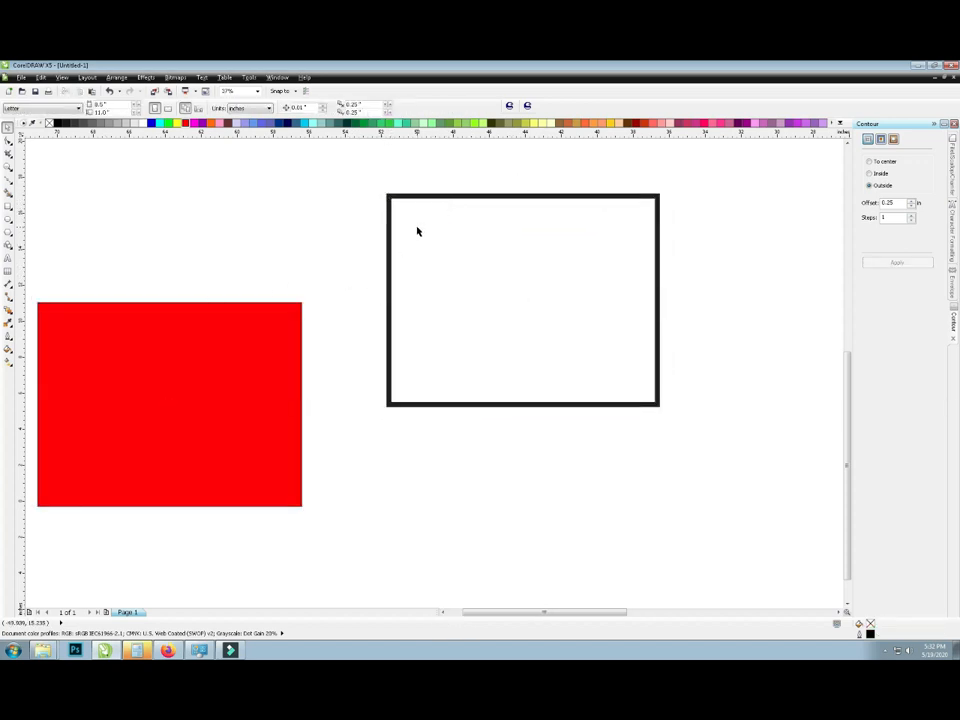
- Delete the red rectangle and the black frame
scroll(417, 231, down, 3)
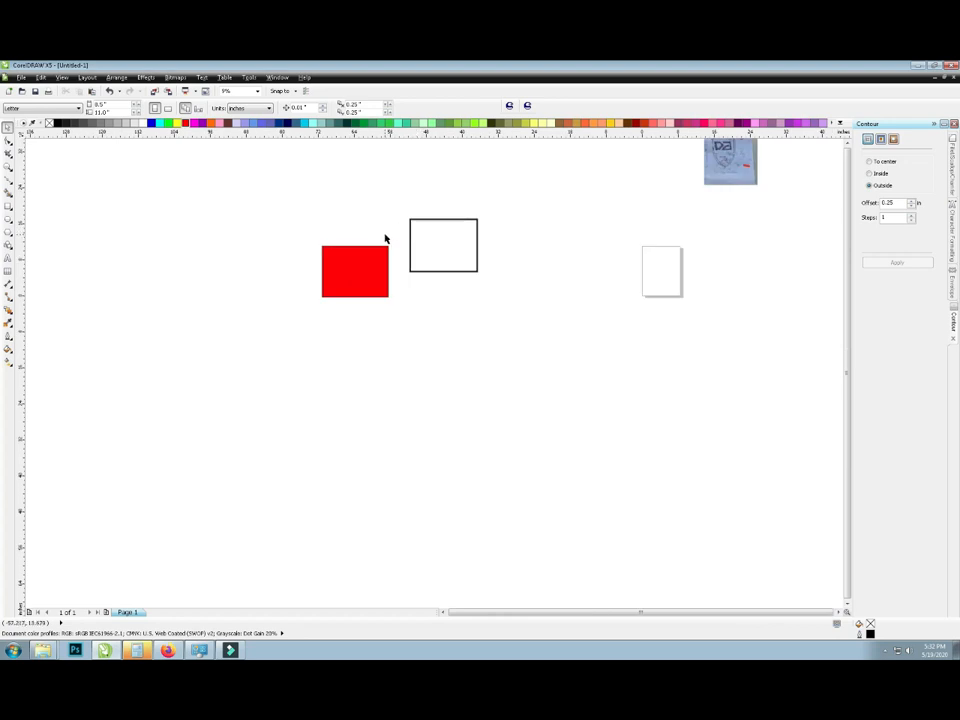
drag(291, 197, 486, 280)
scroll(446, 251, up, 2)
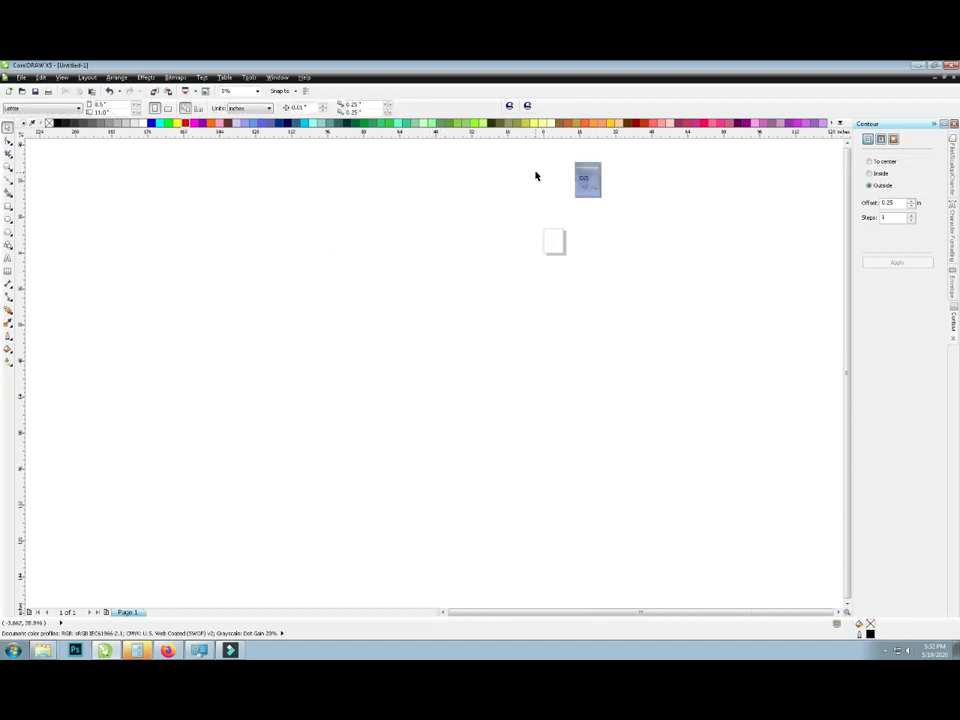
- Move the shield sketch photo to the upper left of the page and enlarge it to about 140% scale
drag(536, 176, 479, 368)
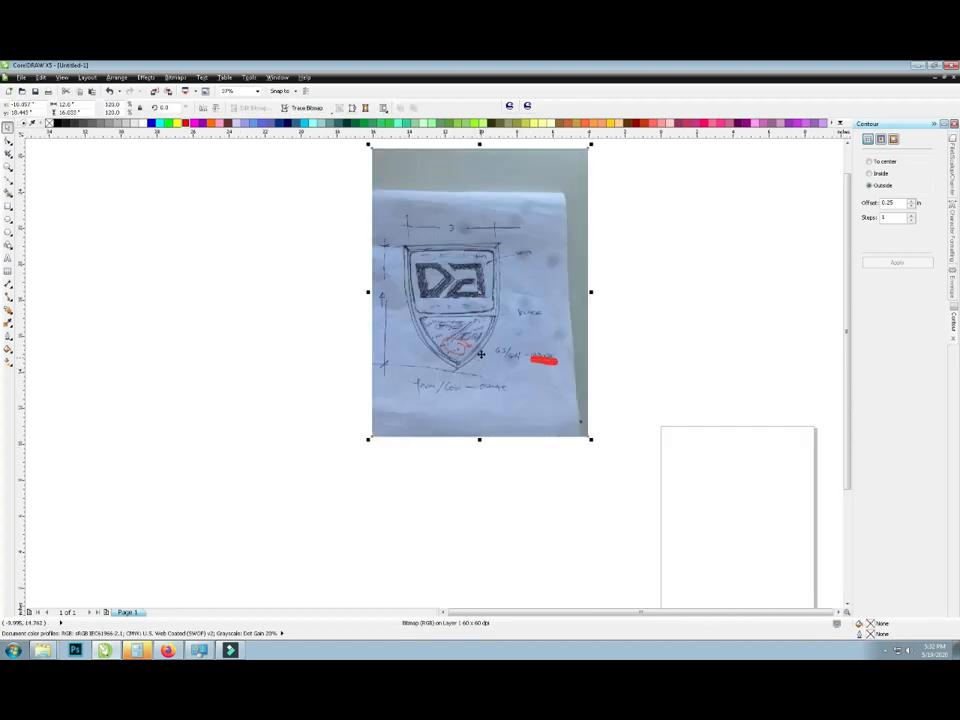
scroll(481, 351, down, 1)
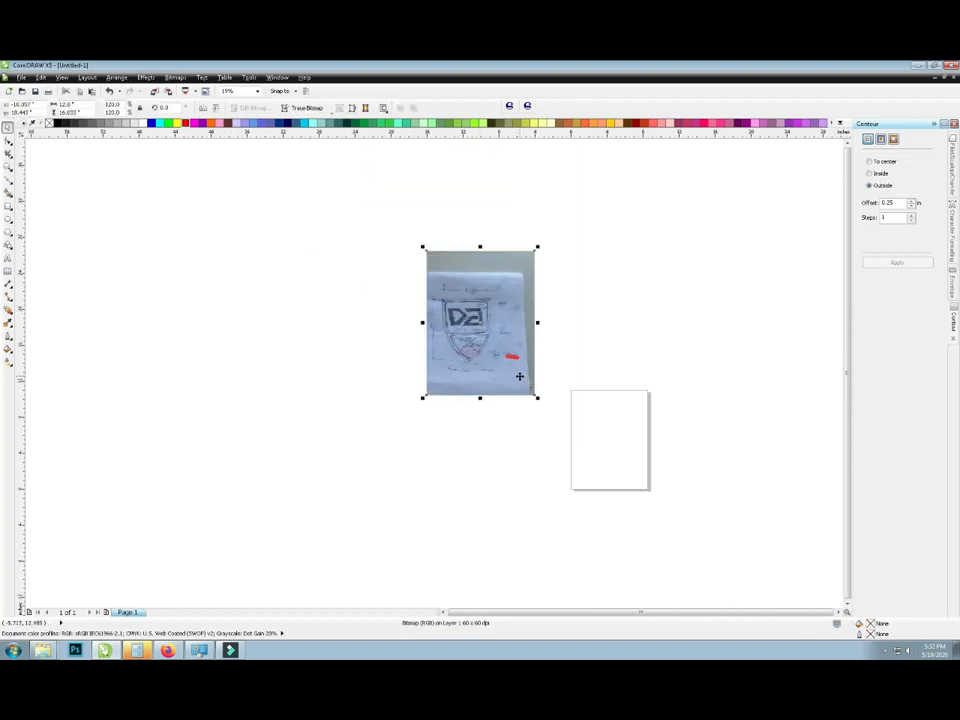
scroll(519, 376, up, 2)
drag(554, 416, 591, 465)
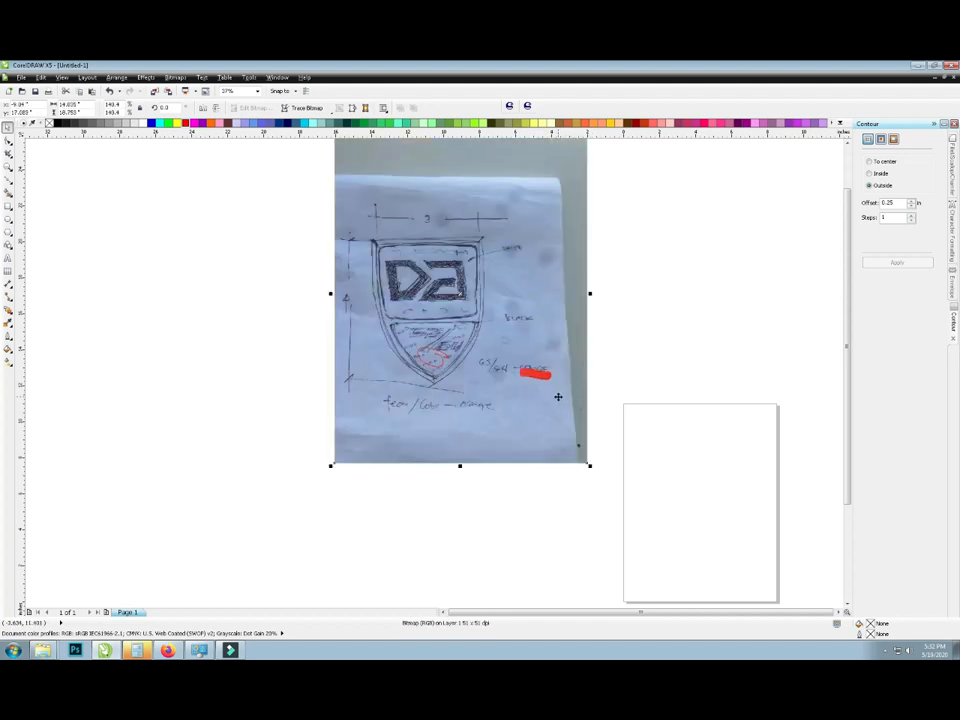
- Rotate the sketch photo to about 357.9° and move it about 10.7 in left and 9 in down
click(579, 424)
mouse_move(592, 465)
mouse_down()
mouse_move(592, 477)
mouse_move(598, 470)
mouse_up()
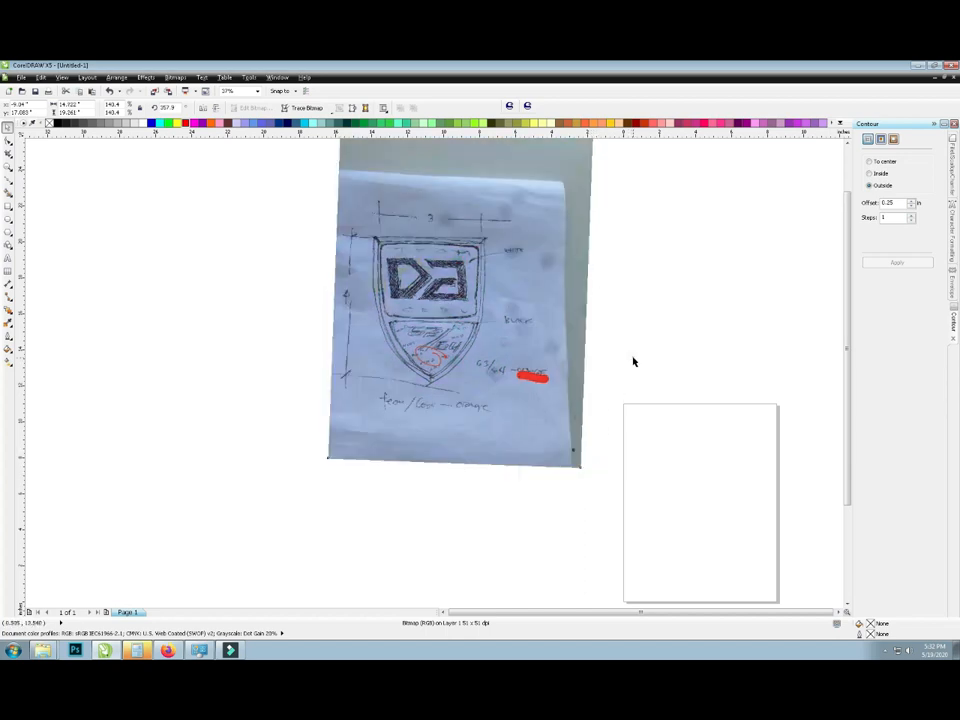
scroll(632, 361, down, 4)
scroll(549, 382, up, 2)
scroll(561, 375, up, 2)
scroll(544, 377, down, 2)
scroll(414, 369, up, 2)
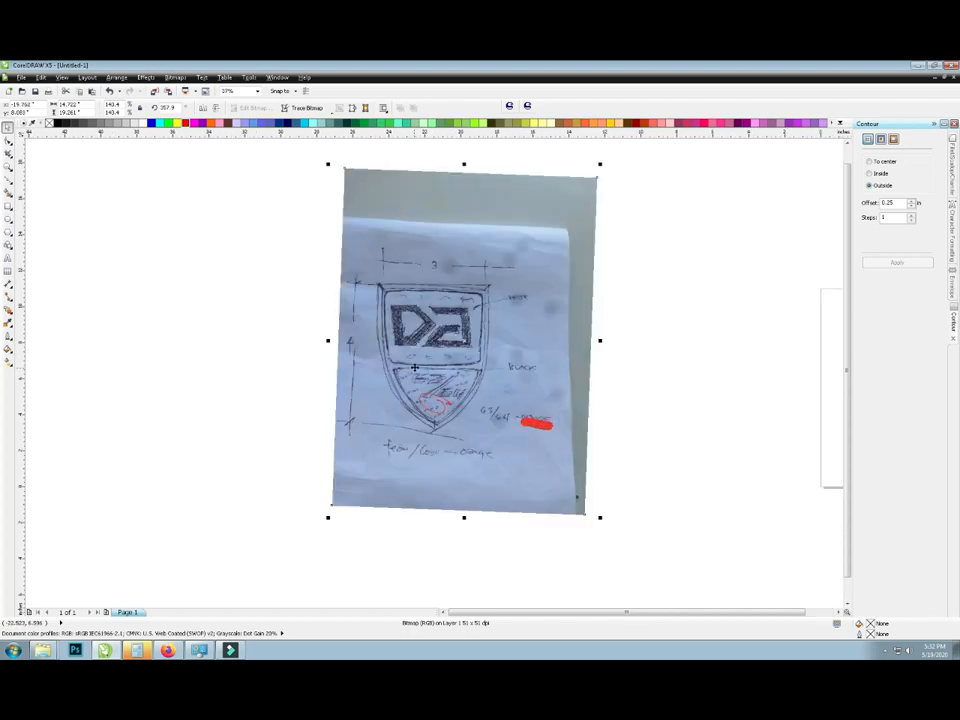
click(714, 325)
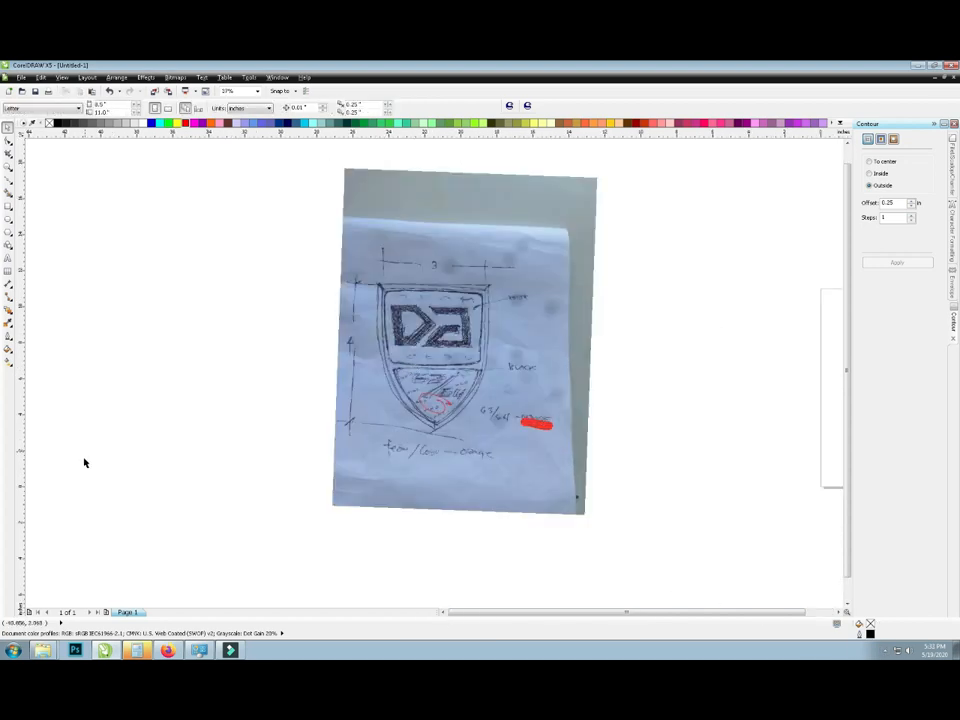
- Place a vertical guideline through the shield's bottom tip, at about x = -21.5 in
drag(24, 485, 433, 521)
scroll(456, 319, up, 2)
scroll(456, 319, down, 1)
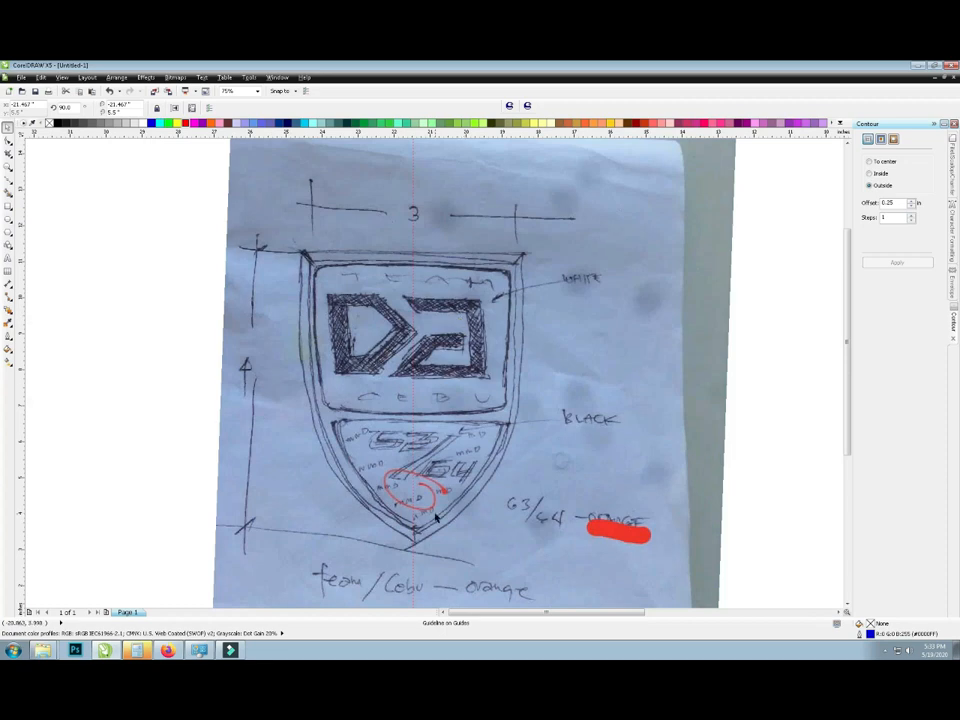
drag(847, 366, 847, 386)
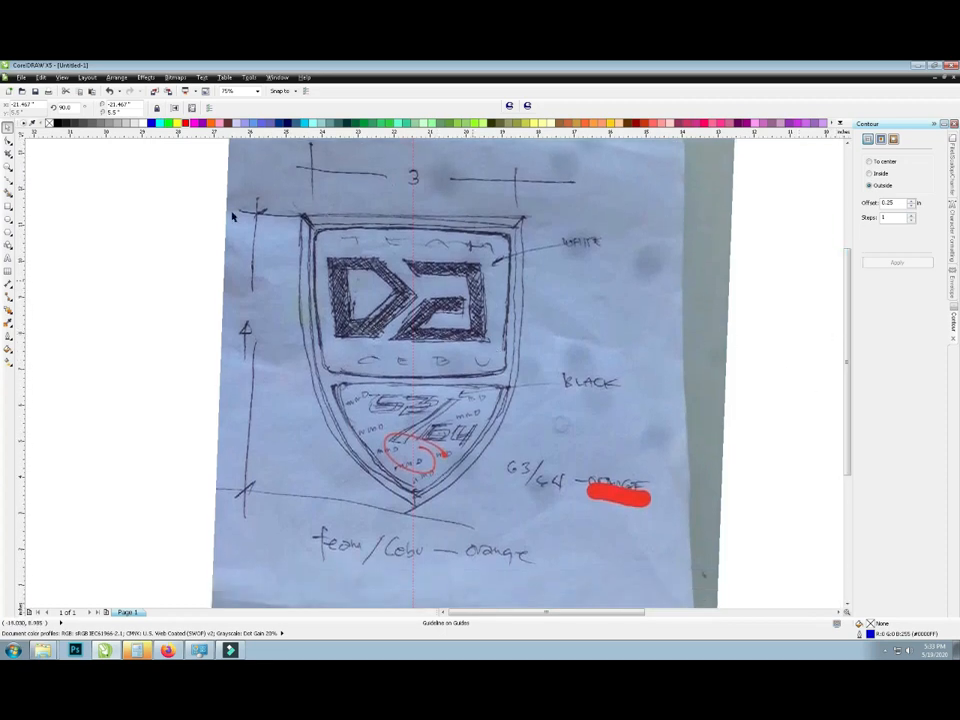
- Activate the Bezier tool and switch the document display to a wireframe view
click(8, 180)
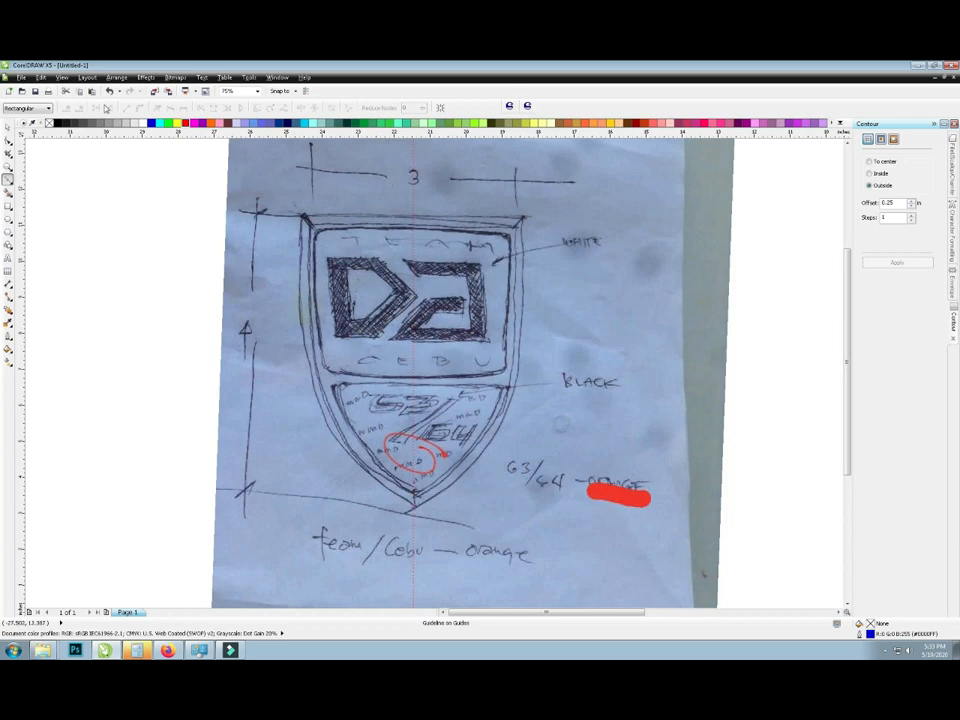
click(61, 77)
click(73, 97)
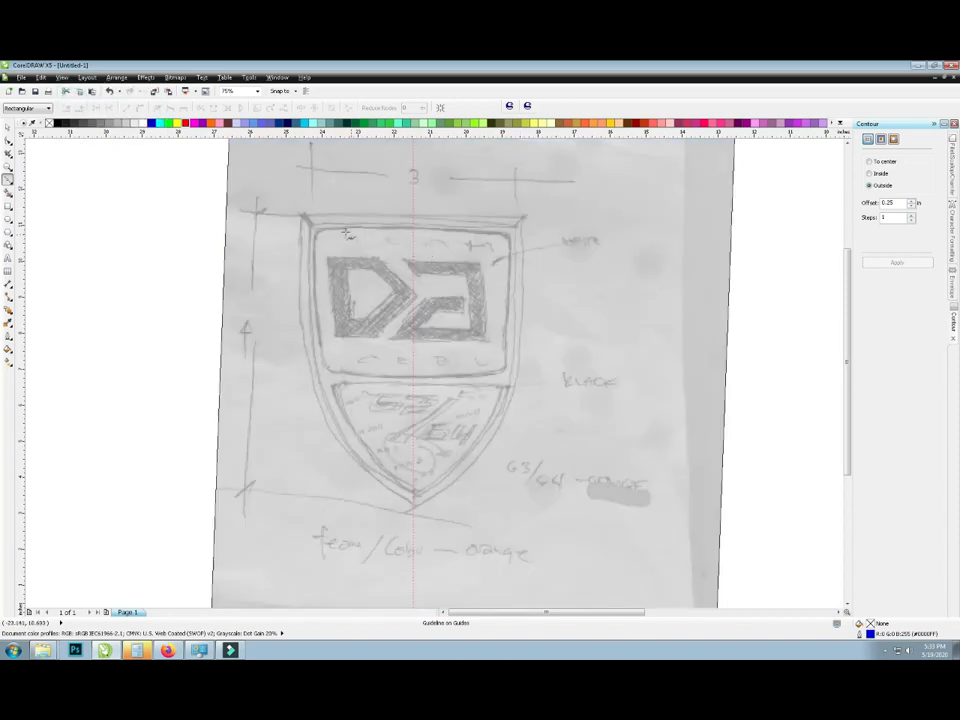
- Trace the shield's outer border as a closed six-node path of straight segments, with its tip on the guideline
click(304, 215)
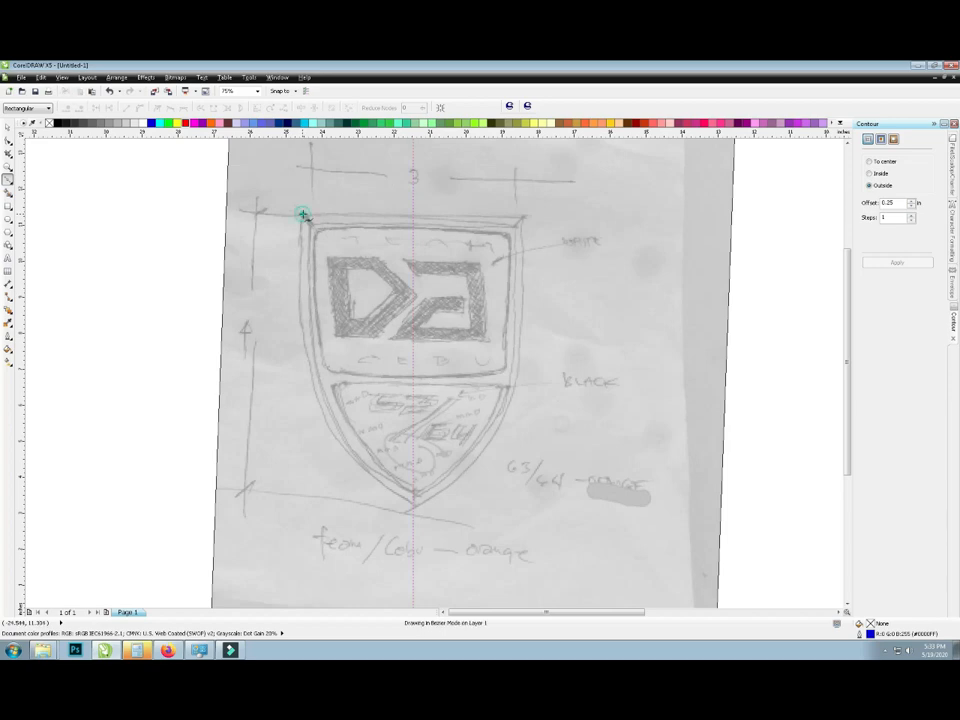
click(527, 213)
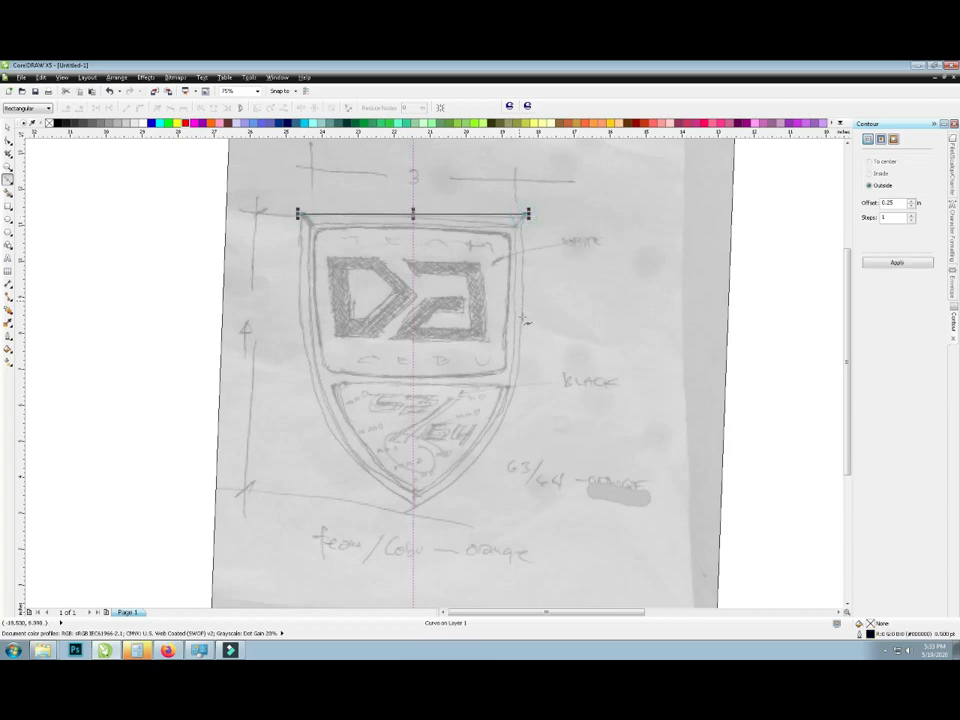
click(516, 386)
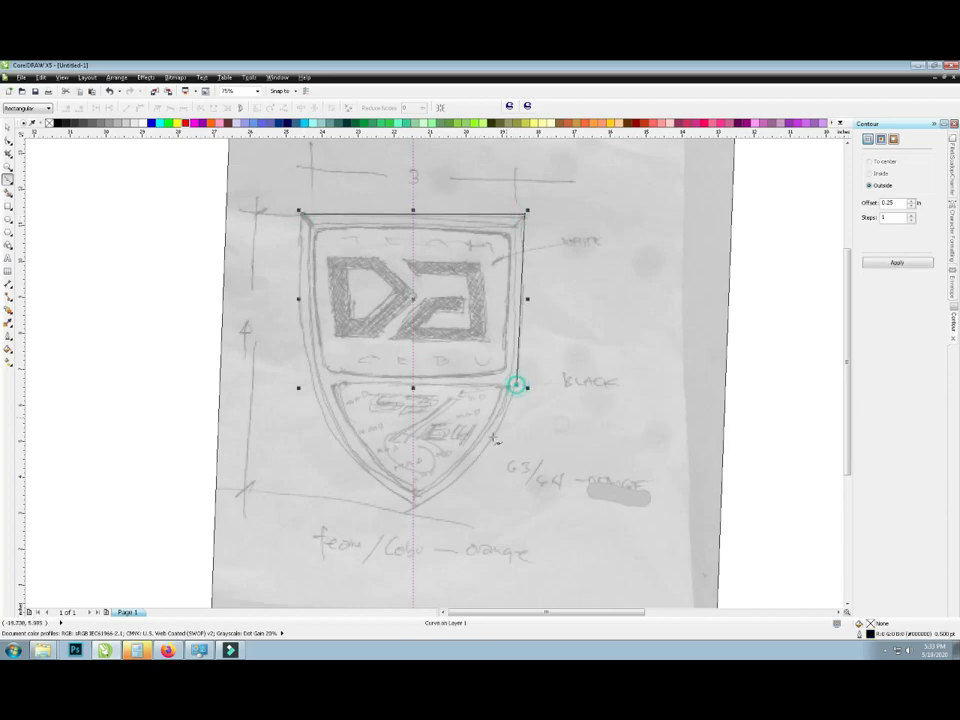
click(413, 509)
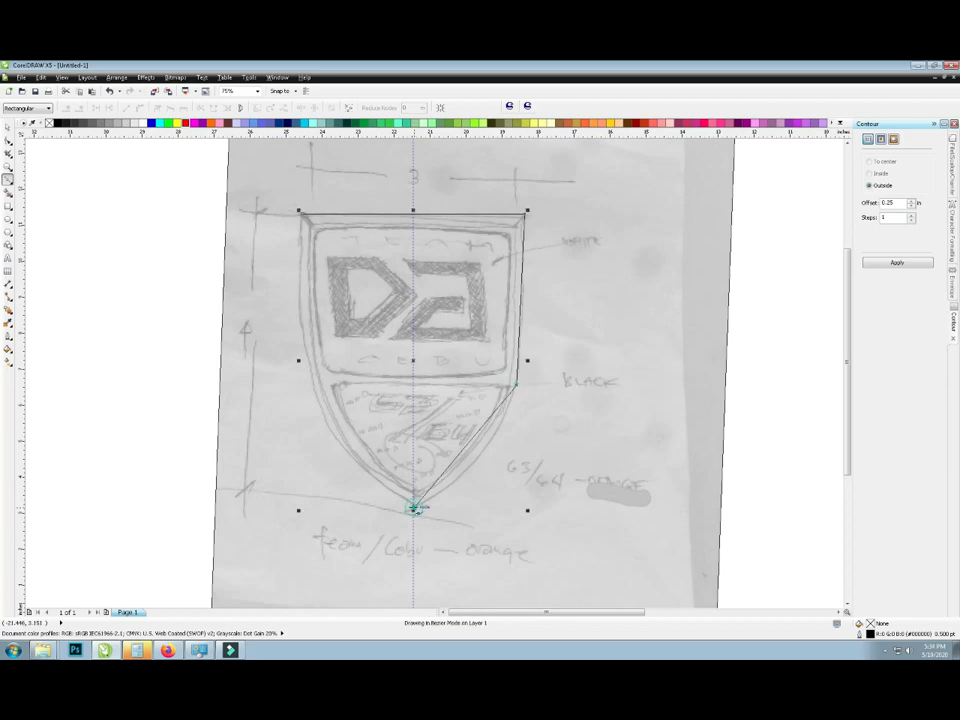
click(321, 410)
click(298, 283)
click(302, 212)
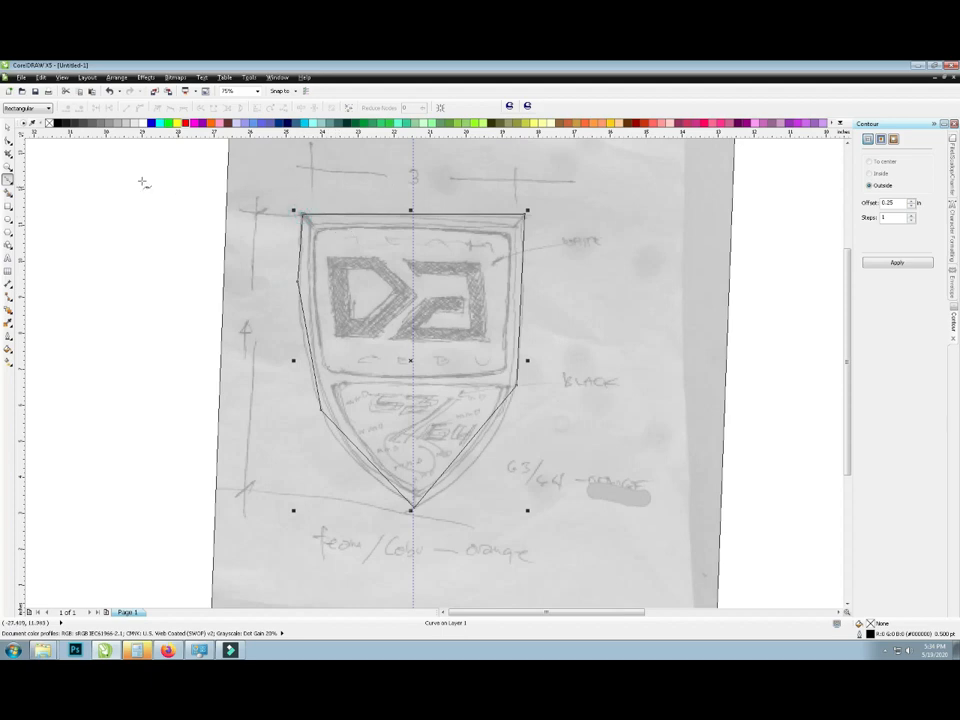
- Convert the shield outline's lower-right segment to a curve and bend it outward to follow the sketch
click(8, 140)
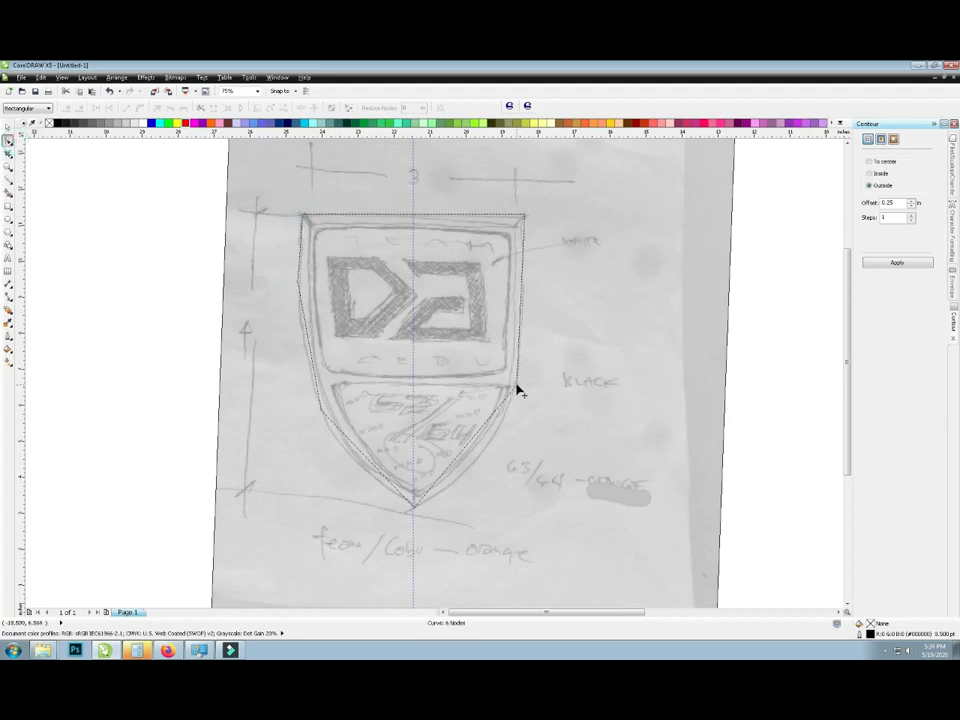
right_click(474, 441)
click(497, 480)
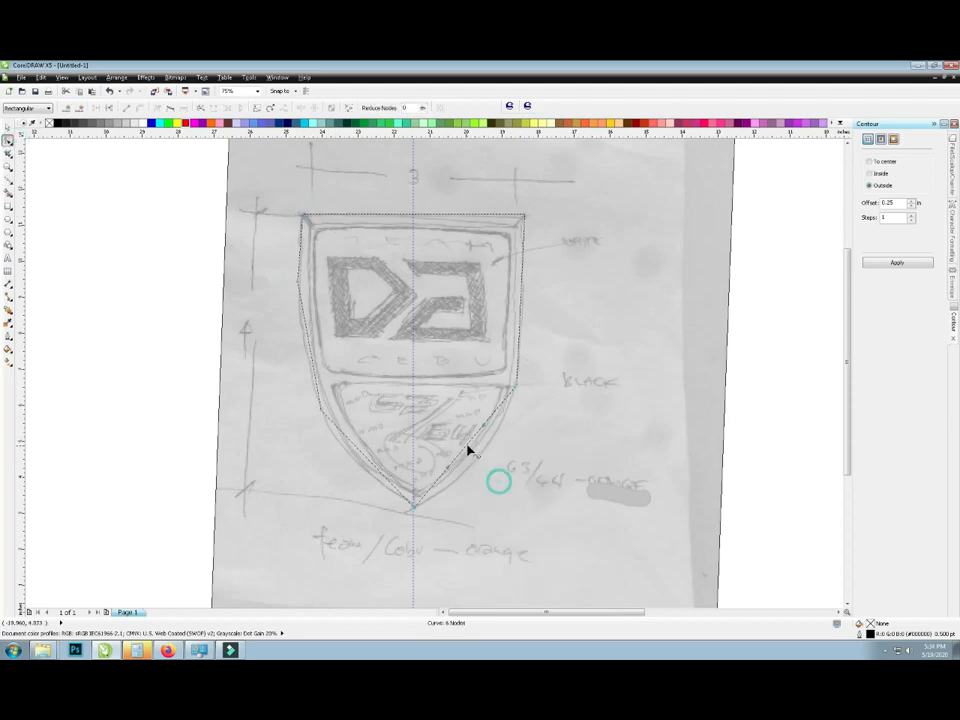
drag(470, 450, 520, 394)
scroll(519, 393, up, 4)
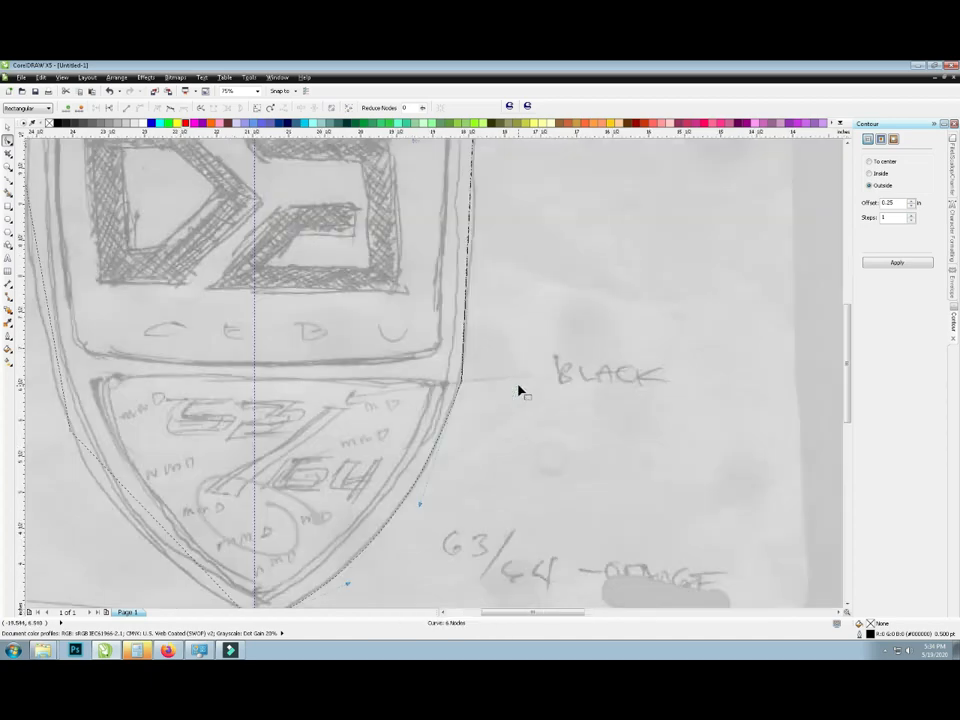
- Delete the corner node on the shield outline's right side and bend the merged edge to match the sketch
right_click(405, 379)
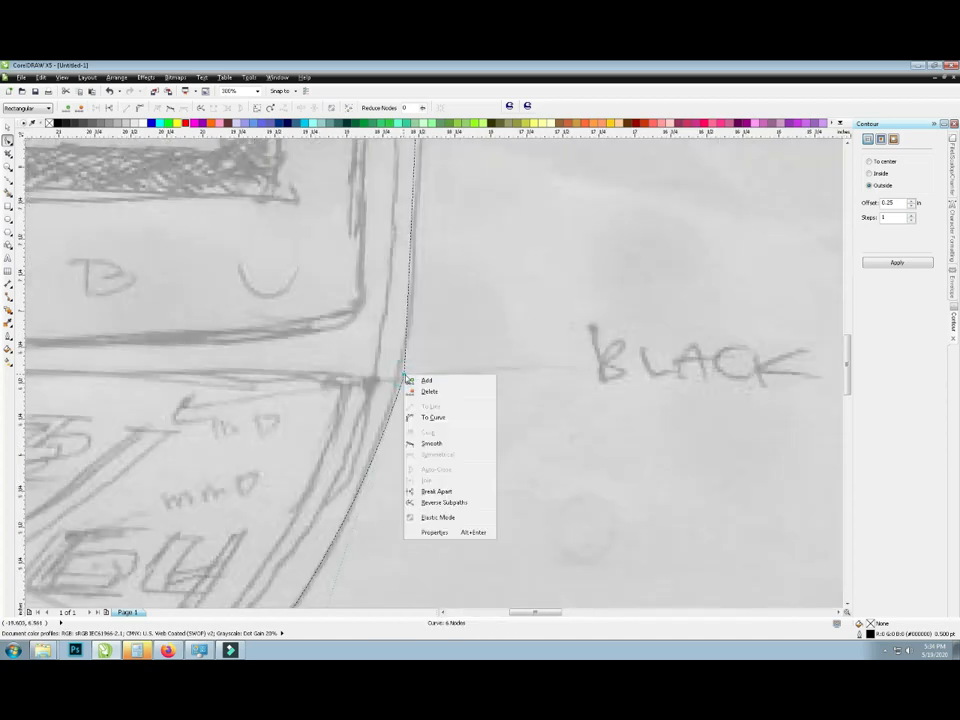
click(426, 411)
right_click(405, 380)
click(422, 391)
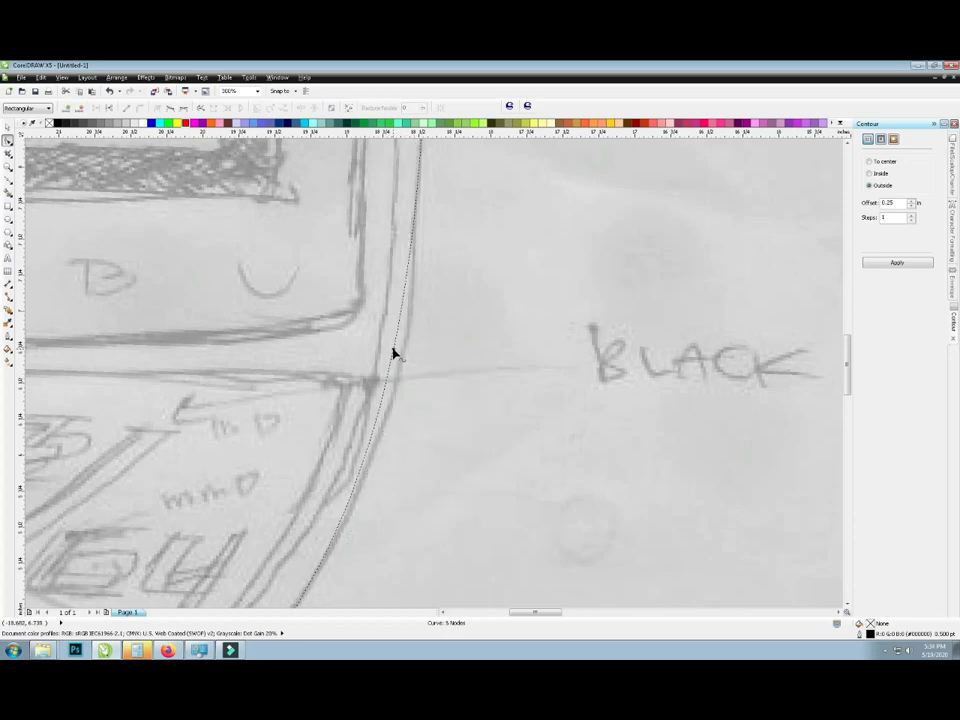
drag(396, 356, 449, 382)
scroll(449, 382, down, 4)
scroll(440, 235, up, 3)
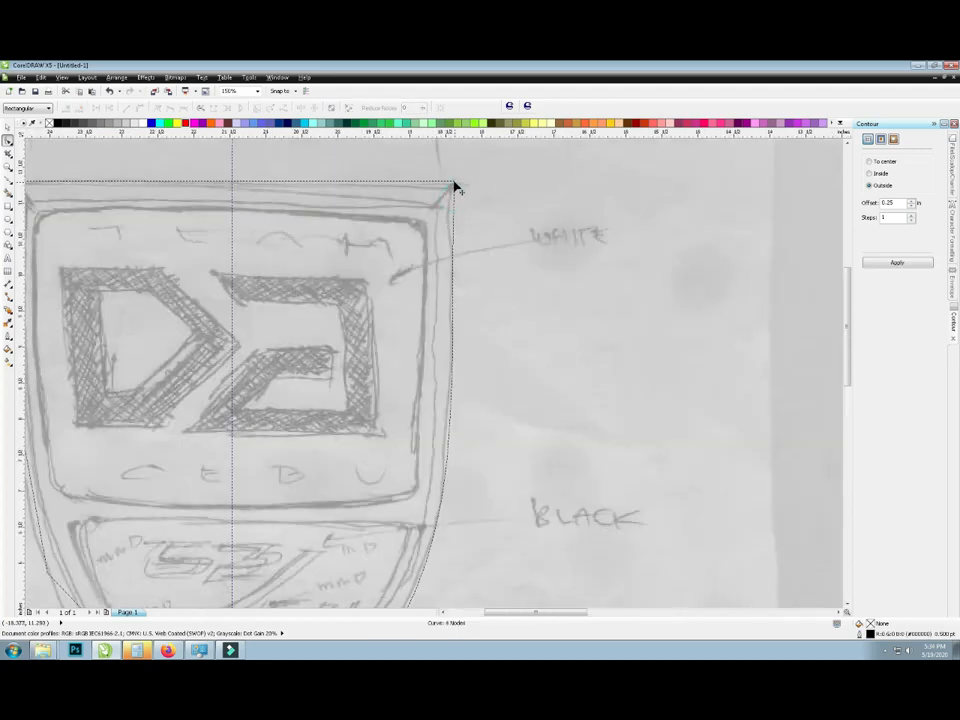
scroll(493, 231, down, 1)
- Convert the shield outline's left edge to a curve and delete its upper node so it follows the sketch
right_click(249, 276)
click(272, 311)
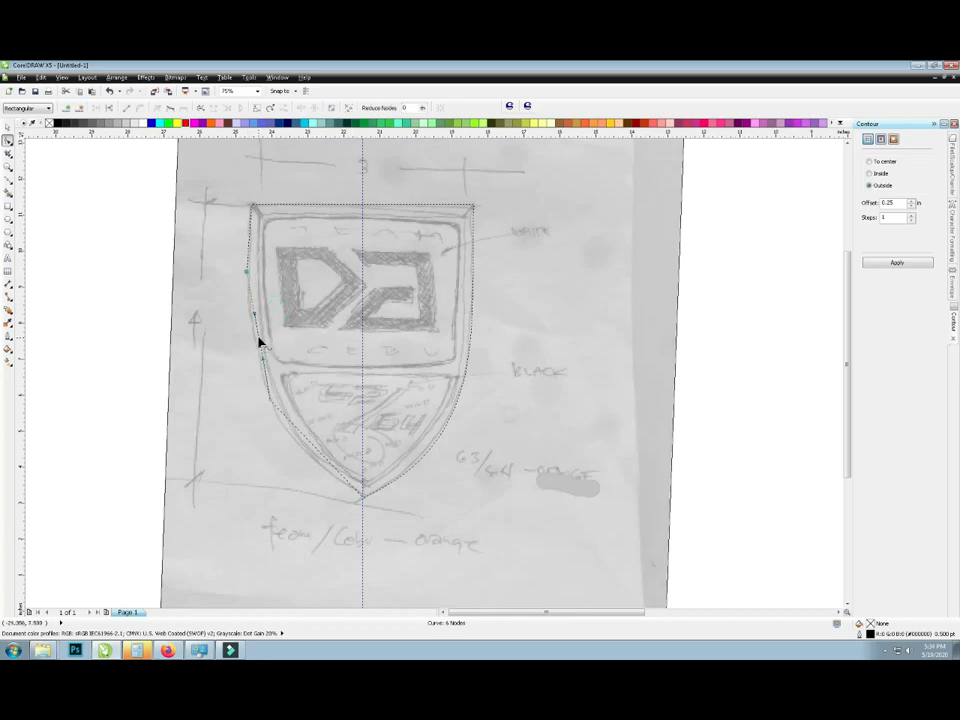
right_click(258, 342)
click(263, 343)
click(257, 340)
right_click(249, 274)
click(257, 291)
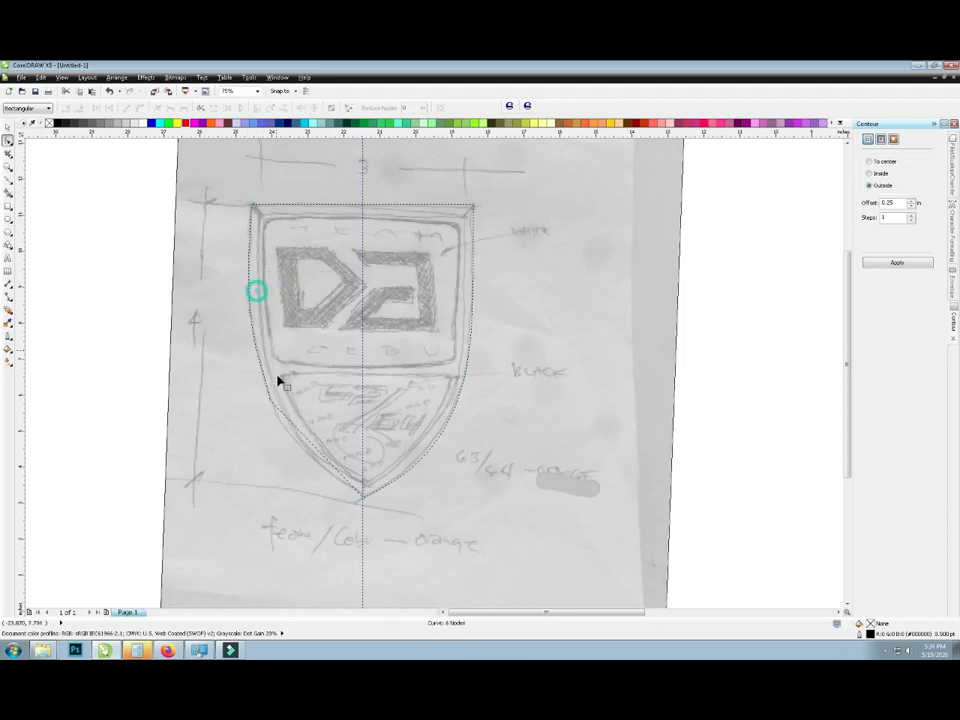
- Convert the lower-left segment to a curve, bend it outward along the sketch and delete the corner node above it
right_click(315, 451)
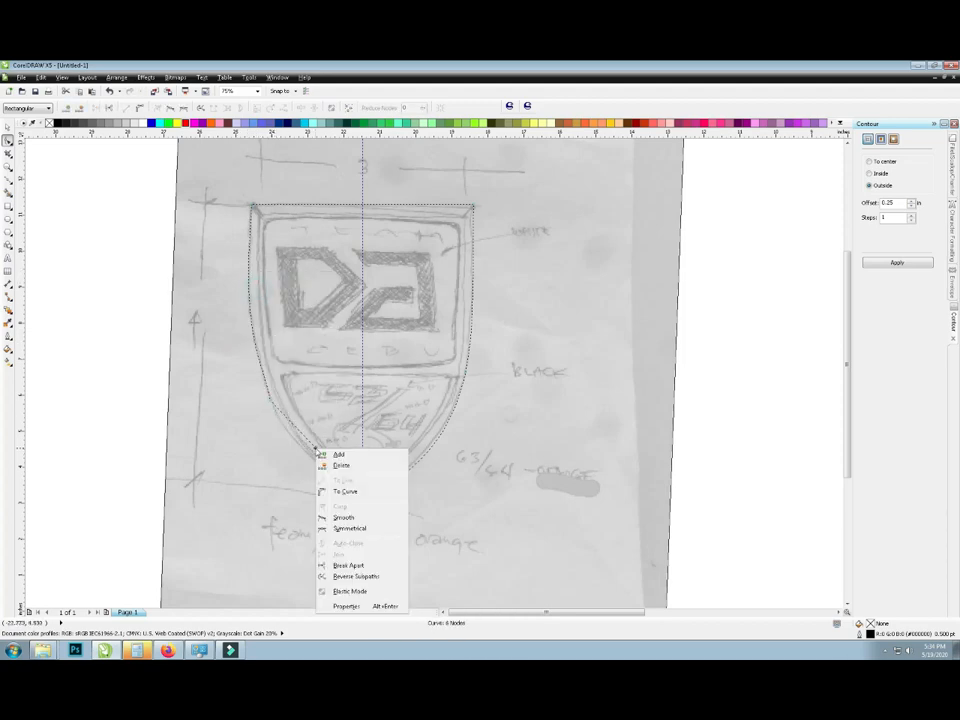
click(349, 493)
scroll(306, 461, up, 2)
drag(326, 441, 306, 458)
right_click(231, 343)
click(247, 360)
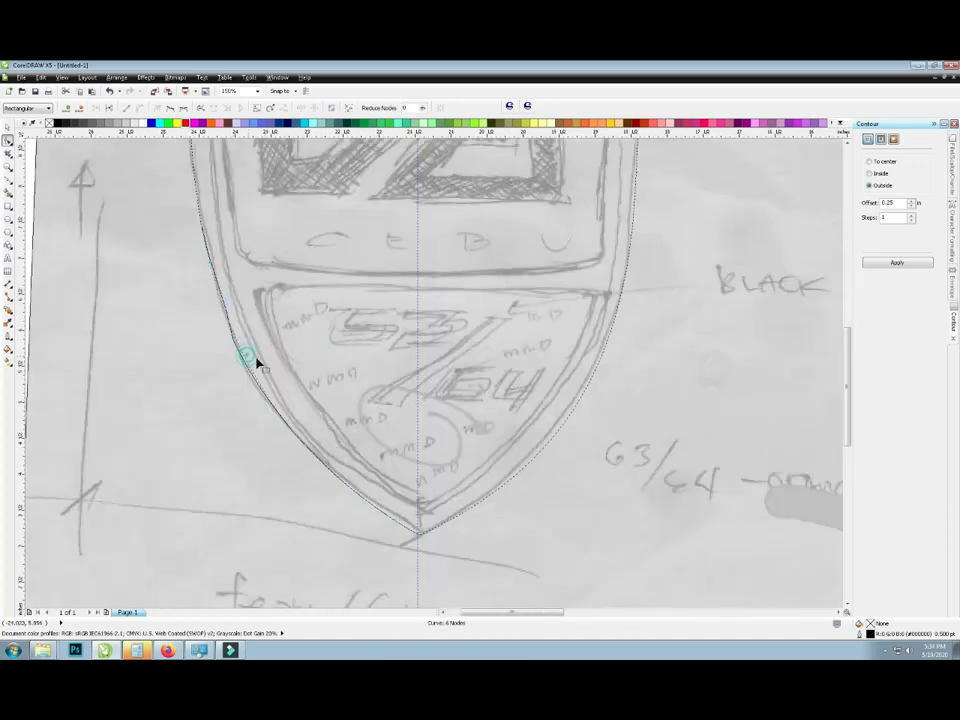
scroll(255, 362, down, 4)
scroll(244, 320, up, 2)
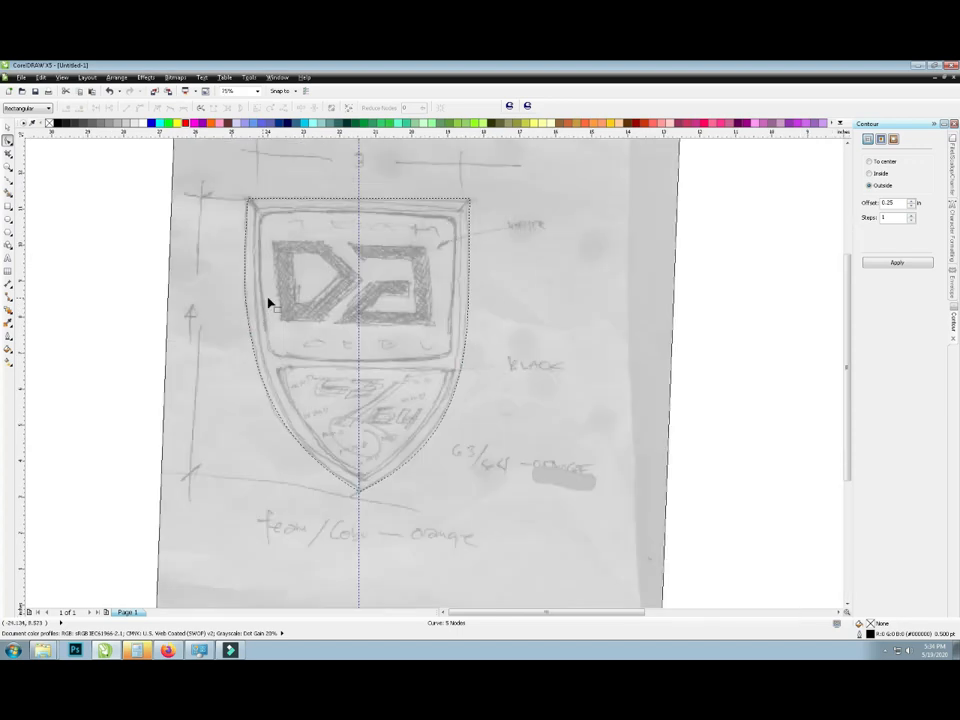
- Move the vertical guideline off the shield to the photo's right side and select the shield outline
scroll(343, 454, down, 2)
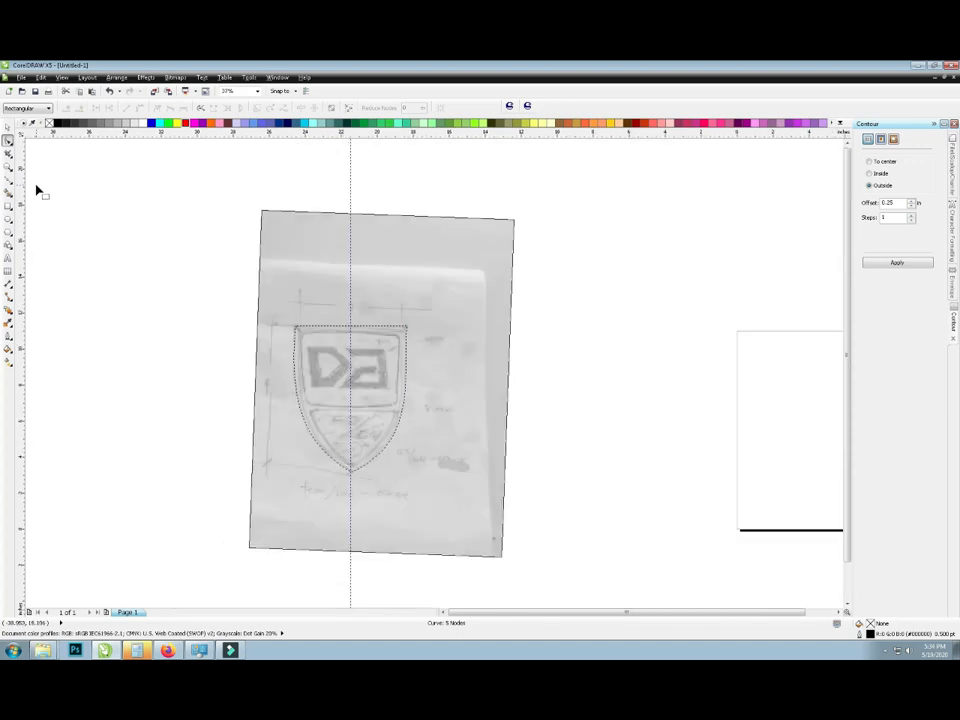
scroll(388, 426, up, 2)
click(364, 521)
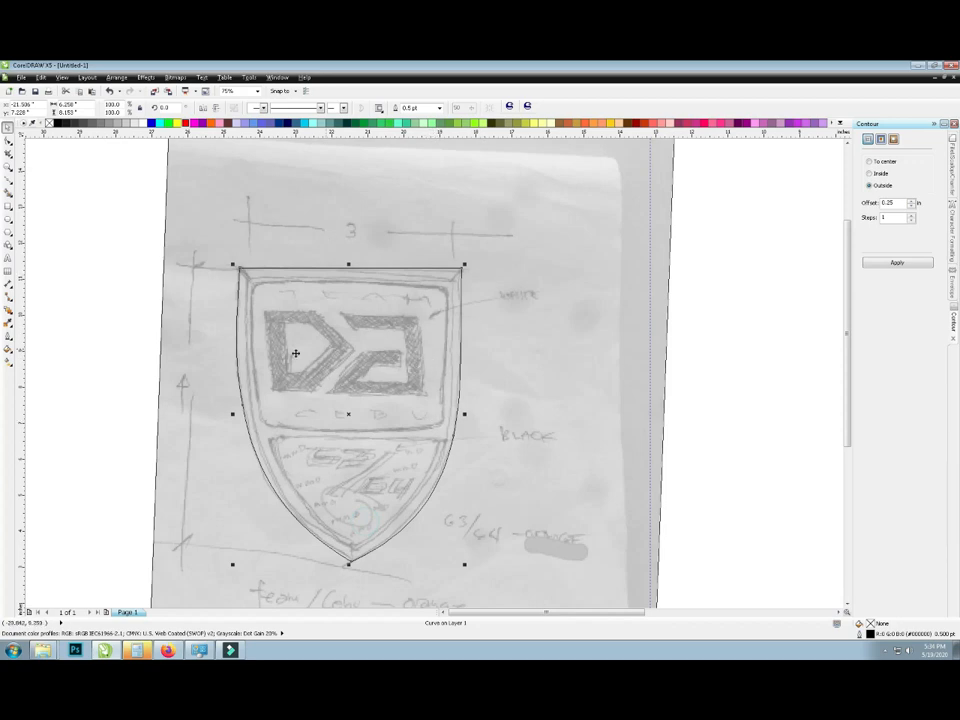
- Lock the sketch photo in place and check that the shield outline can still be selected on its own
scroll(504, 357, down, 2)
scroll(467, 407, up, 2)
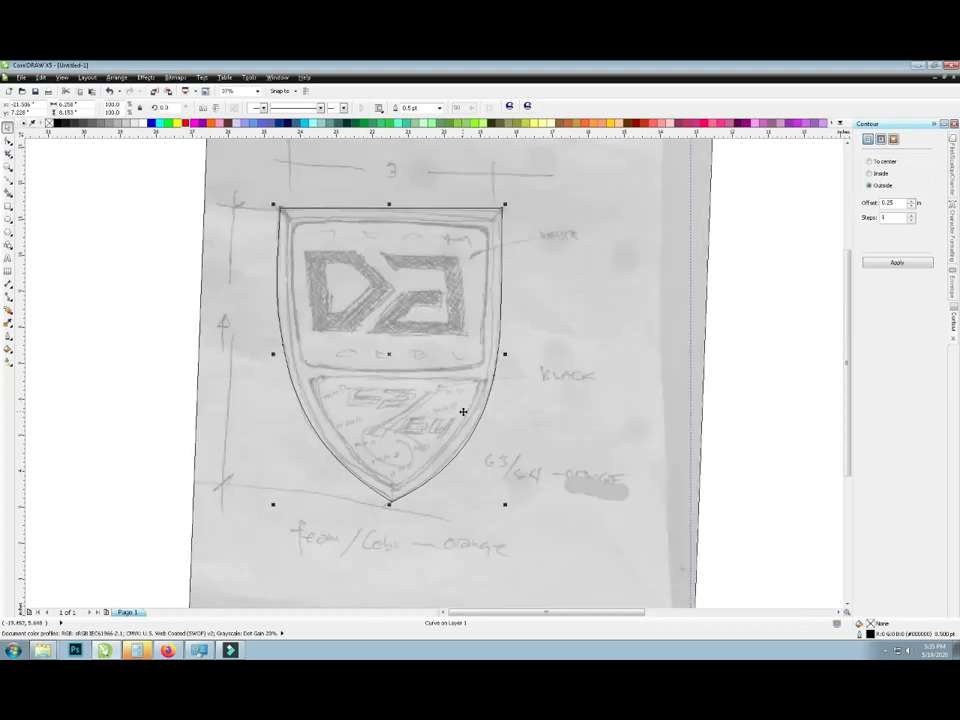
scroll(470, 408, down, 2)
scroll(470, 408, up, 2)
click(508, 408)
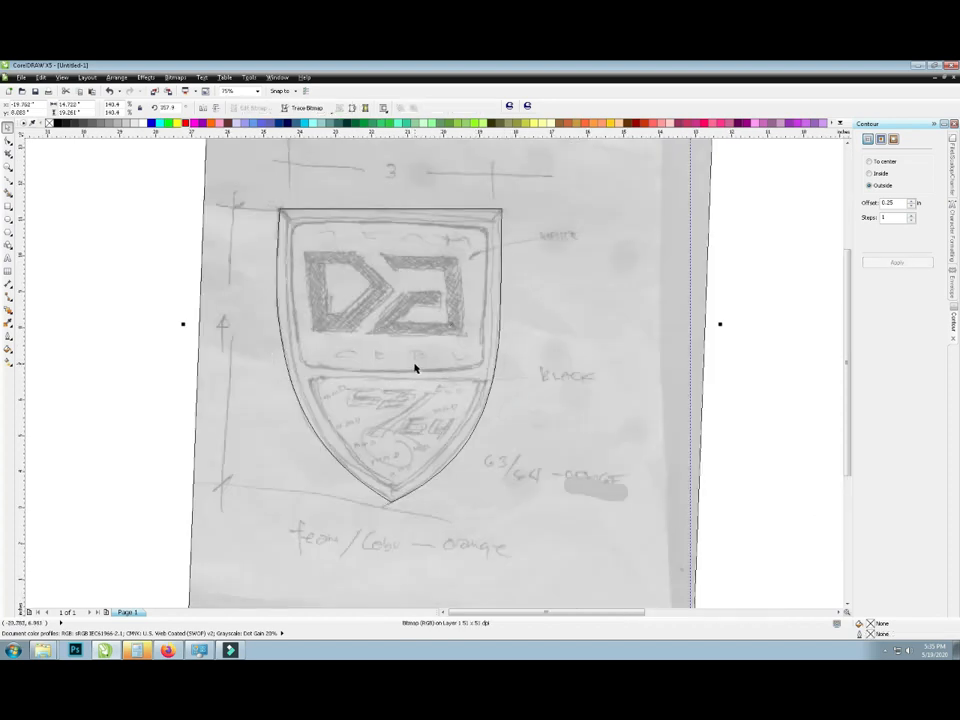
scroll(415, 369, down, 2)
scroll(484, 361, up, 2)
right_click(487, 365)
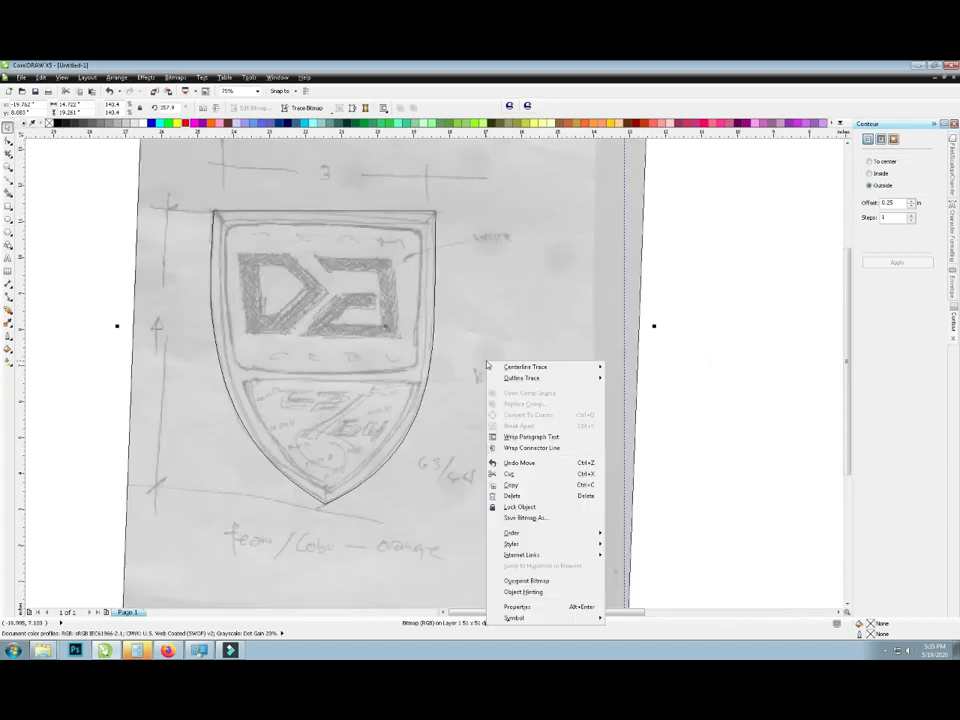
click(539, 508)
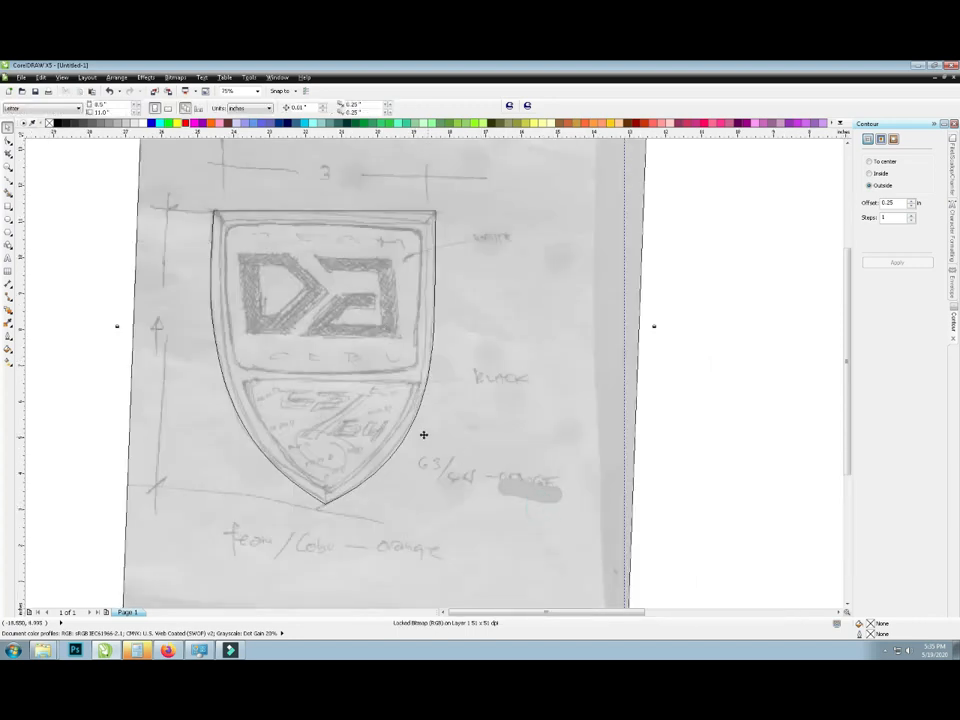
click(59, 256)
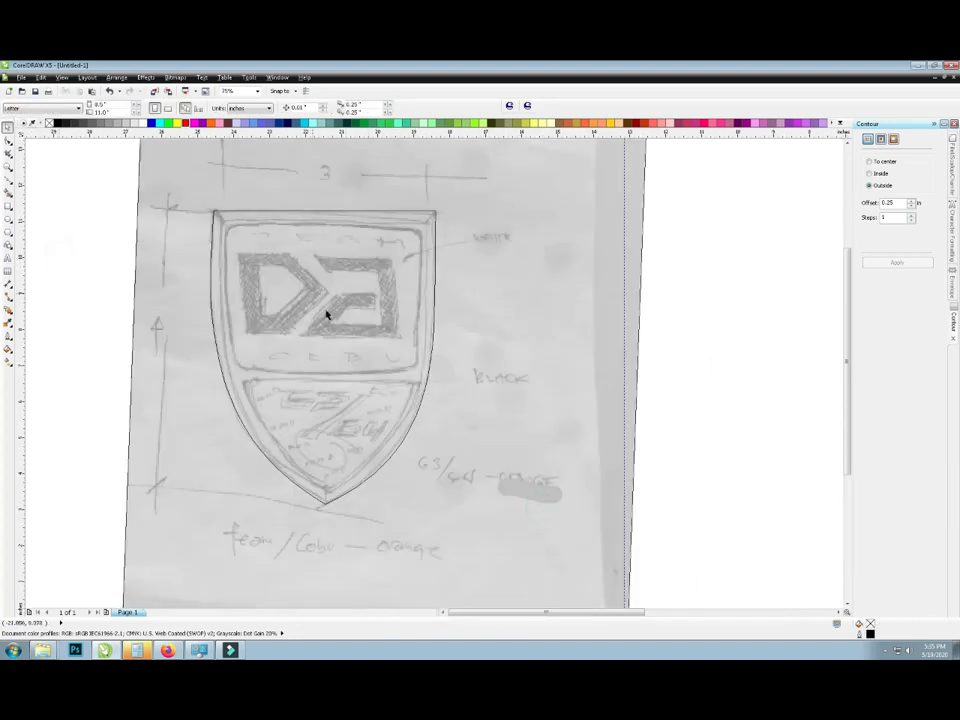
click(339, 447)
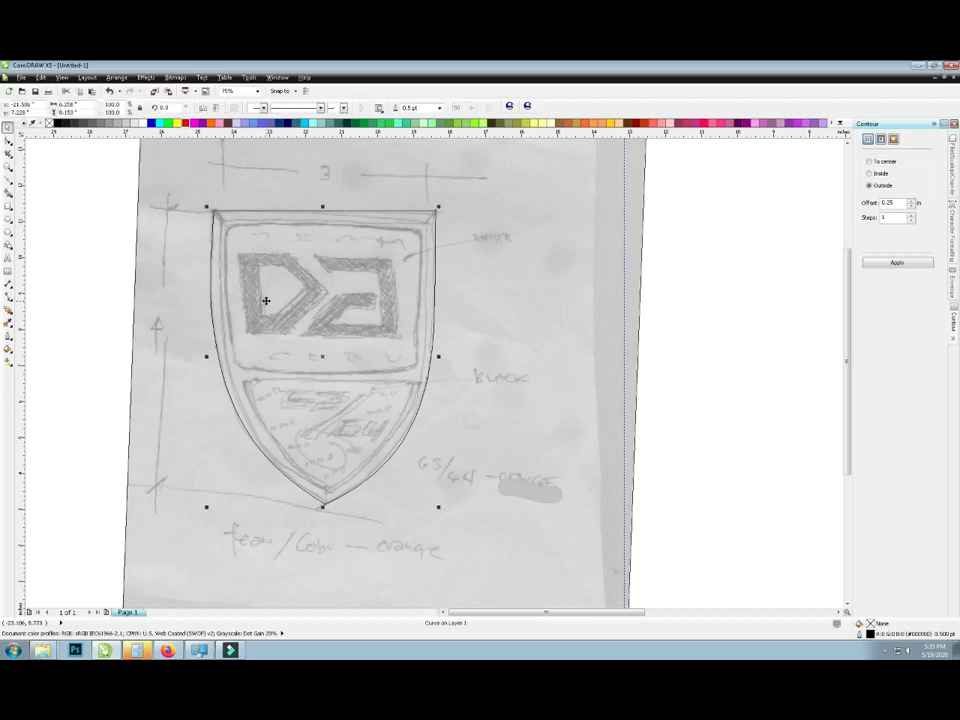
click(76, 223)
- Draw a rectangle about 3.99 by 10.19 in over the shield's left half and align its right edge with the bottom tip
click(8, 205)
drag(181, 177, 327, 546)
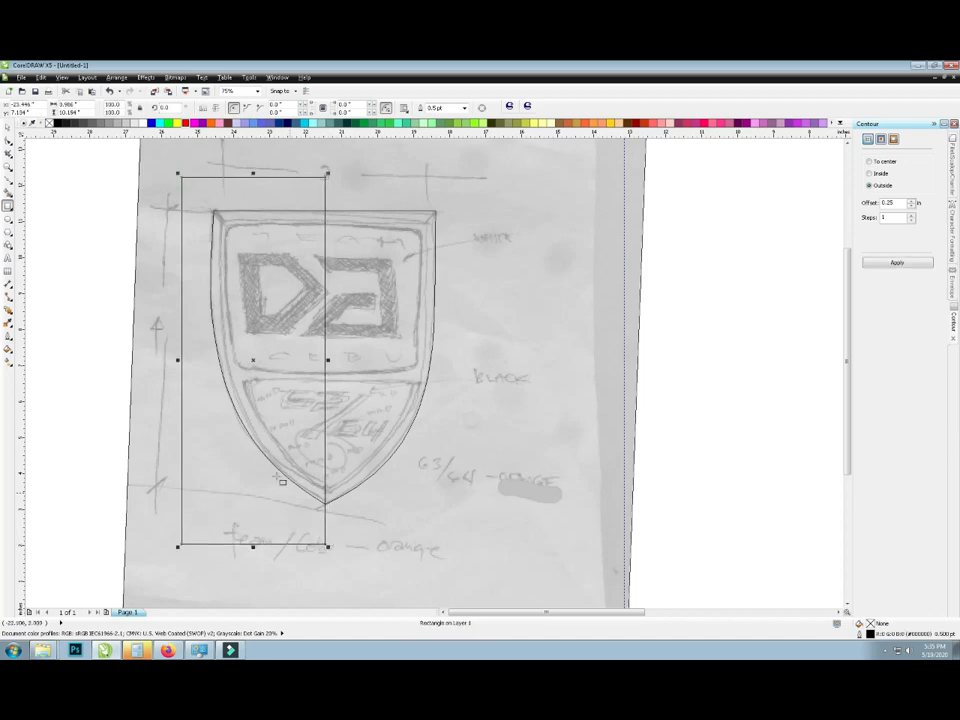
scroll(340, 505, up, 4)
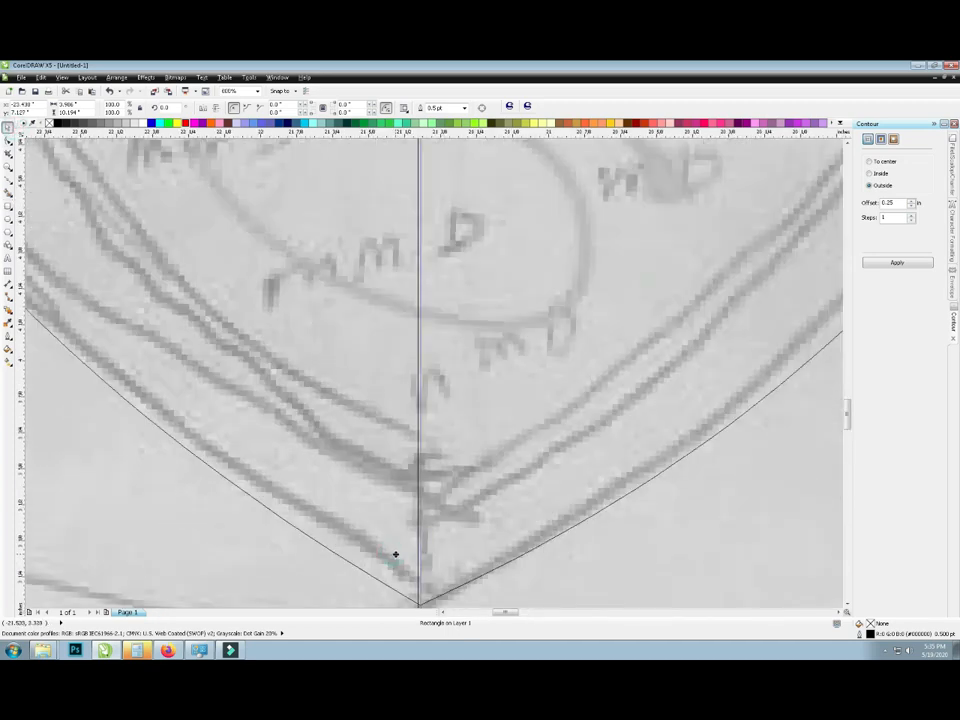
scroll(395, 555, down, 6)
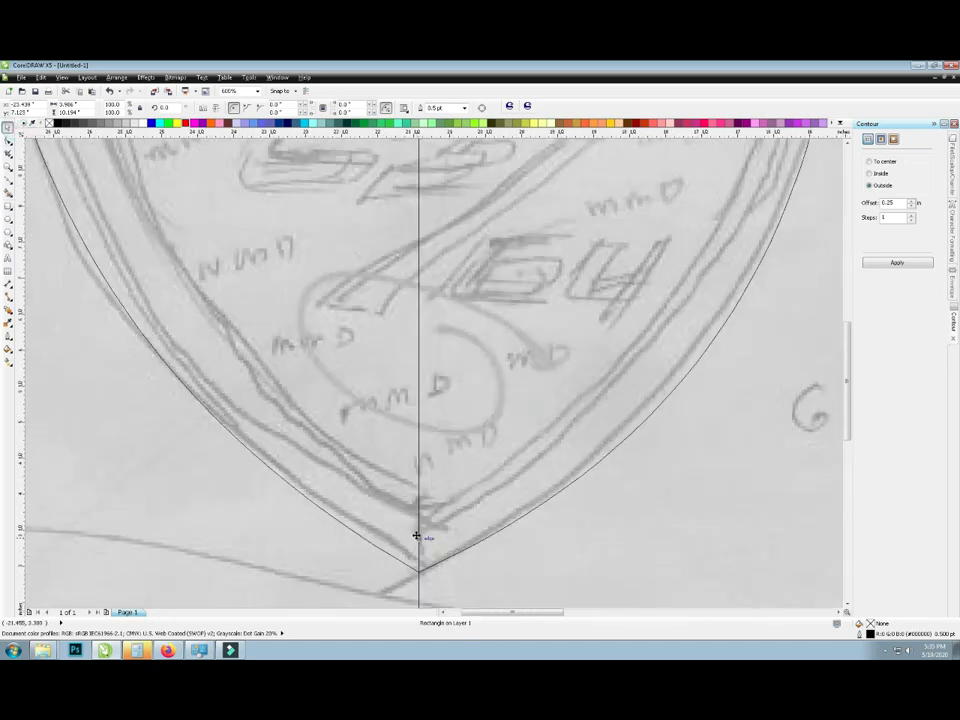
scroll(411, 493, up, 3)
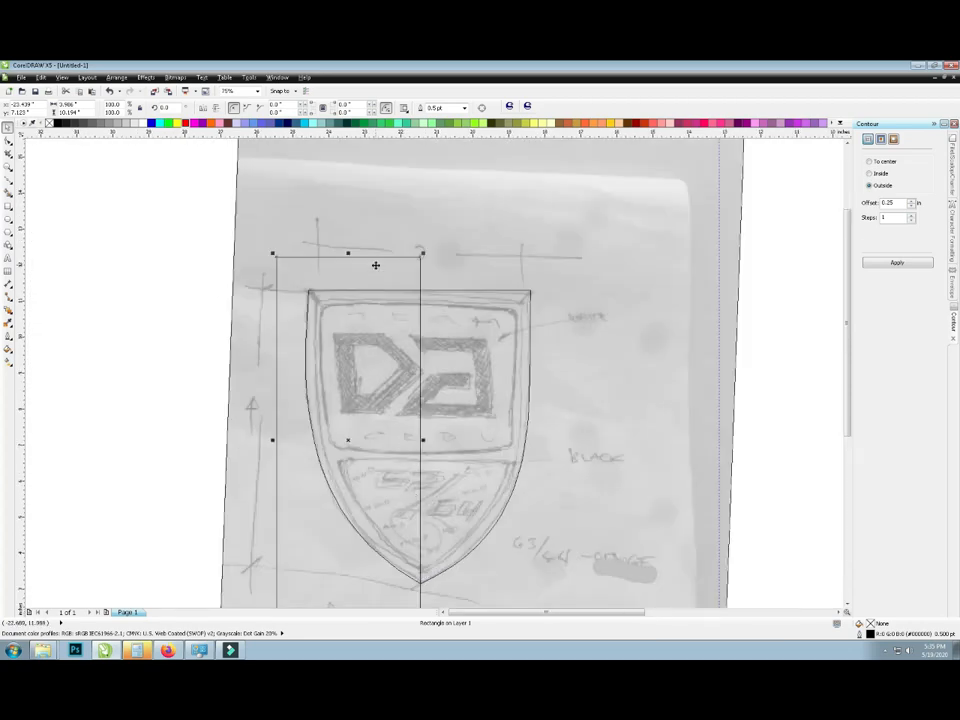
- Intersect the rectangle with the shield outline to create its left half, and move the rectangle off the photo
shift+click(458, 317)
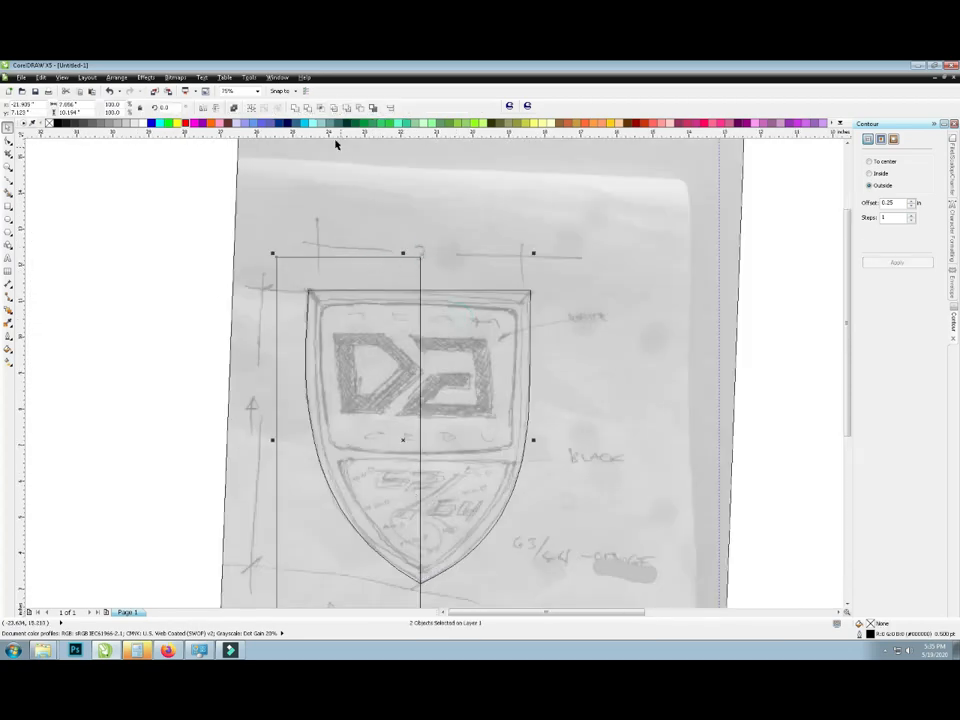
click(450, 202)
scroll(430, 310, down, 3)
drag(420, 296, 276, 289)
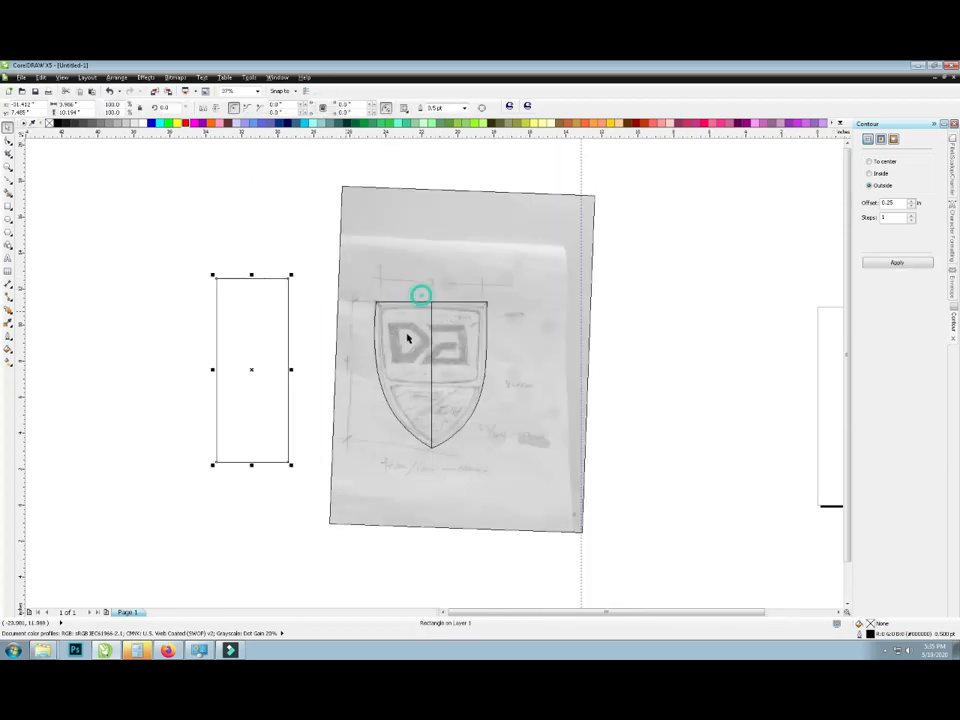
- Undo the trial move of the left half, delete the original full shield outline and select the left half
drag(415, 342, 369, 340)
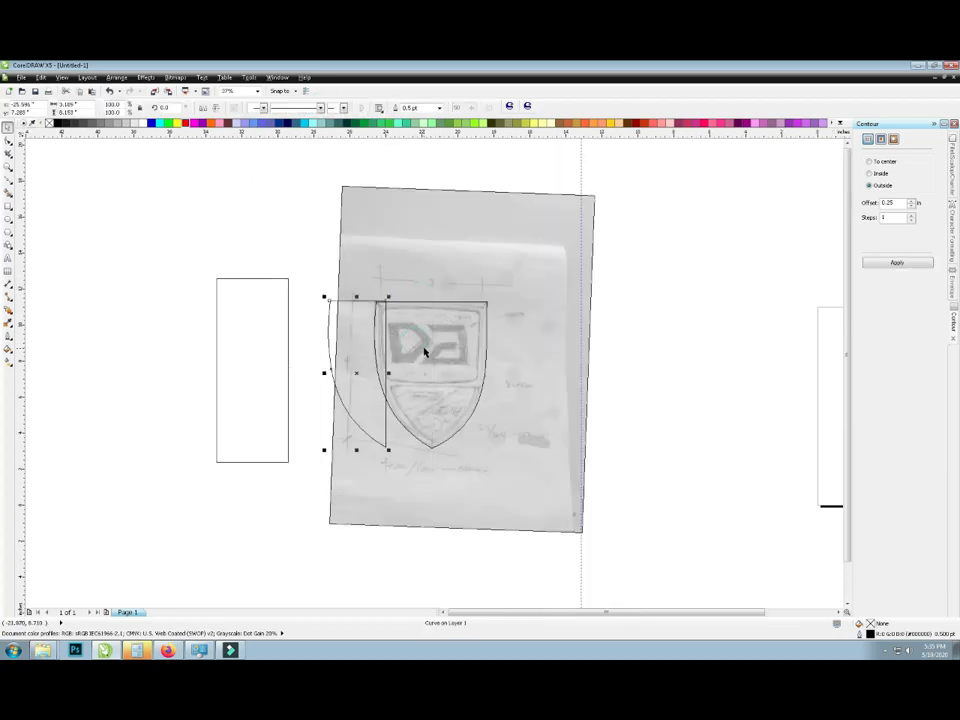
key(ctrl+z)
drag(477, 341, 563, 291)
key(Delete)
click(413, 382)
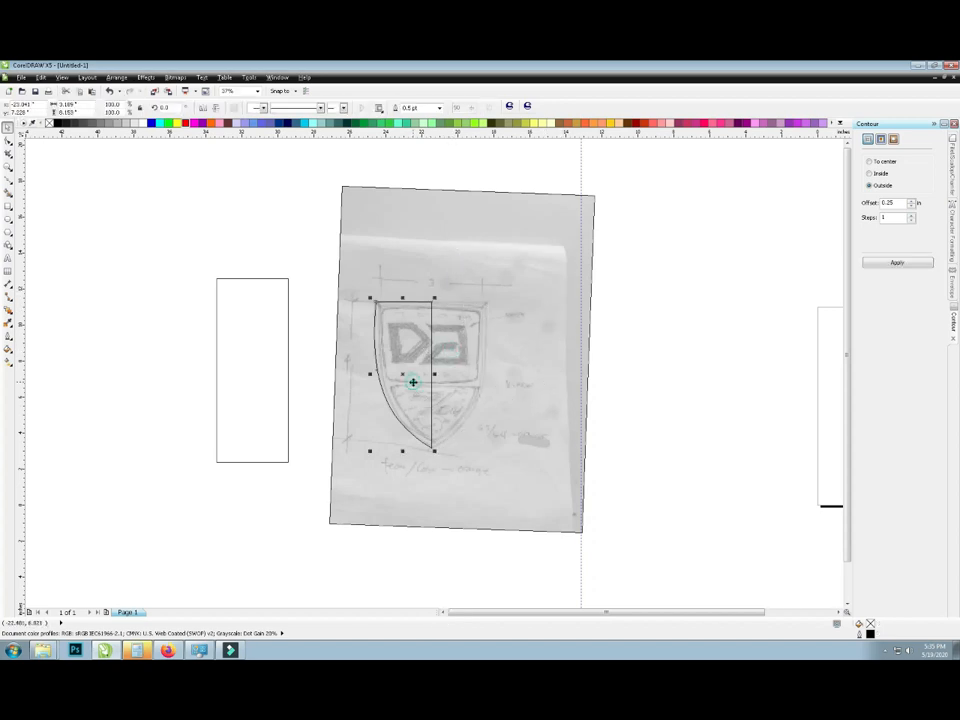
- Duplicate the left half, mirror the copy horizontally and place it on the shield's right side
scroll(413, 385, up, 3)
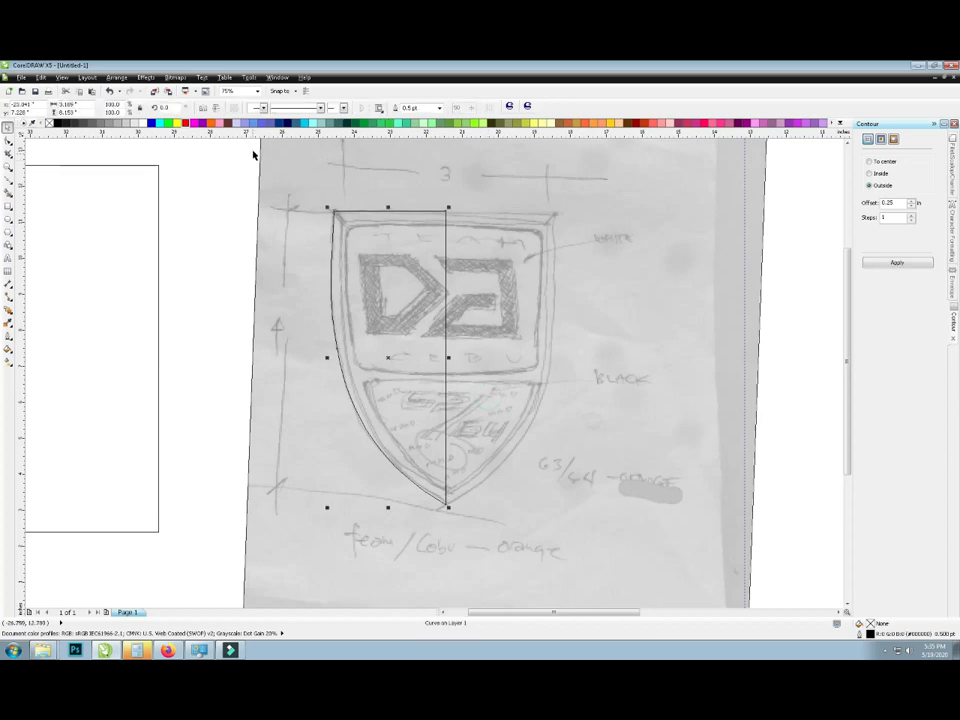
click(217, 108)
key(ctrl+z)
click(202, 108)
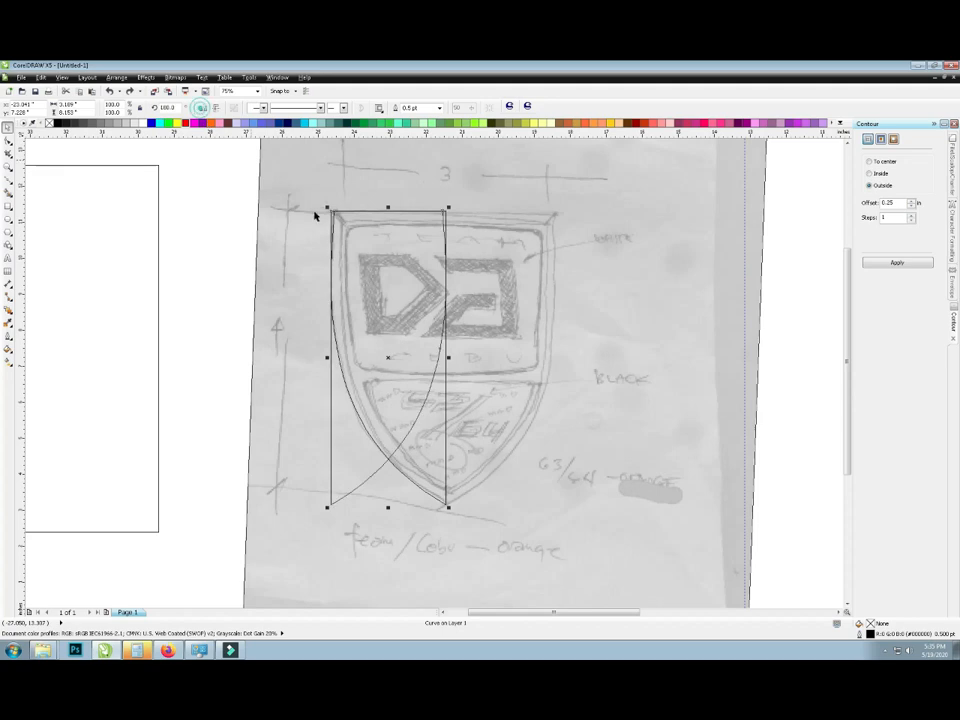
drag(401, 368, 516, 383)
- Align the mirrored half with the left half so their vertical edges and bottom tips coincide
scroll(455, 484, up, 1)
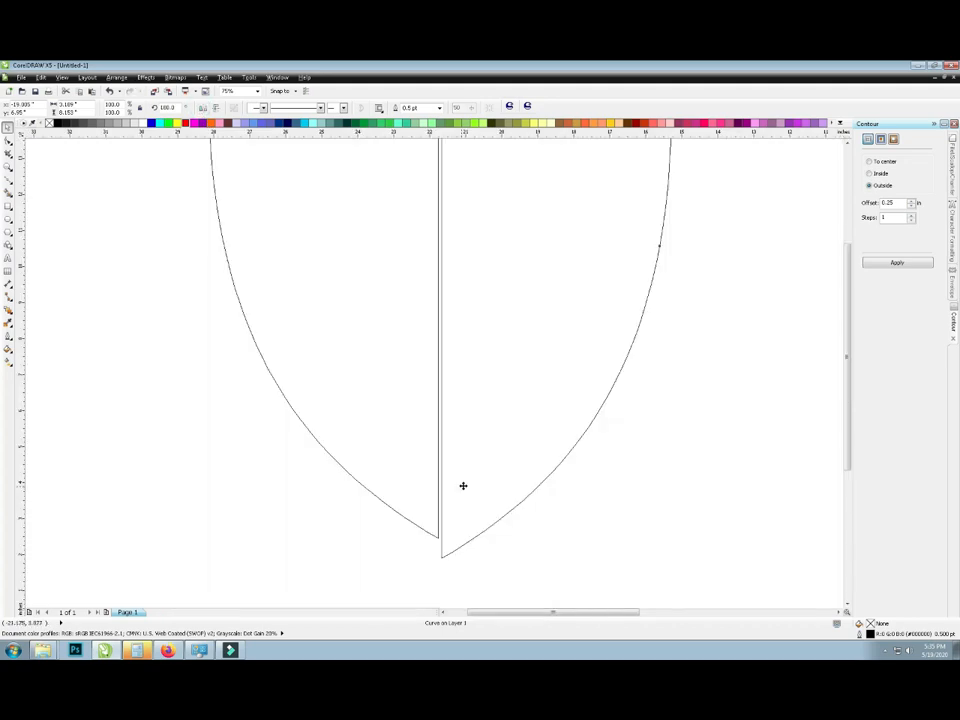
scroll(470, 488, up, 4)
drag(476, 437, 458, 462)
scroll(460, 466, up, 2)
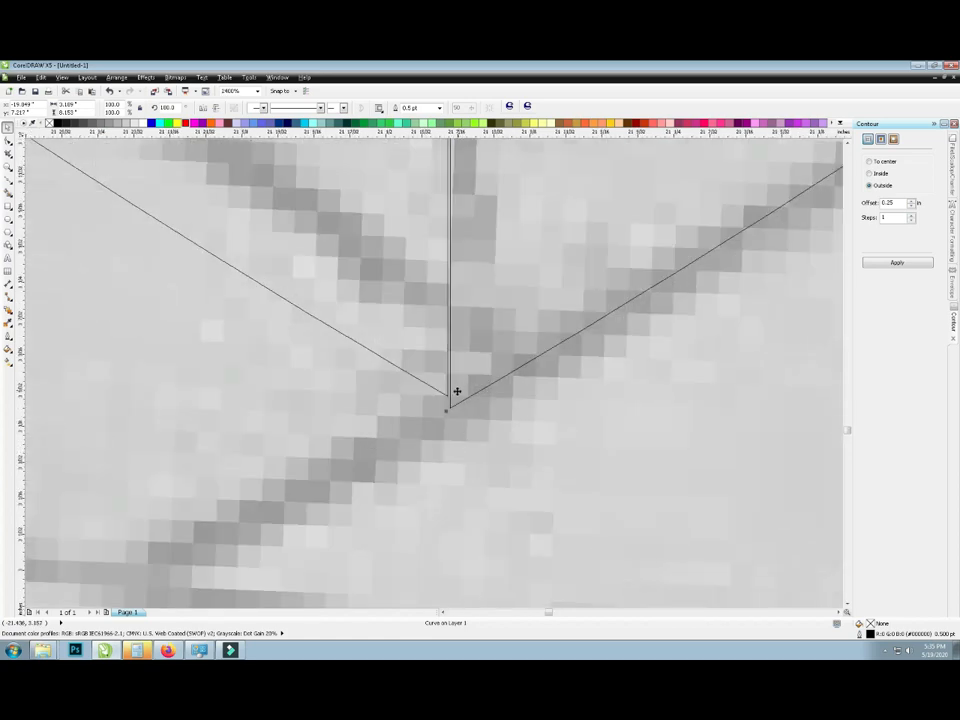
shift+click(427, 371)
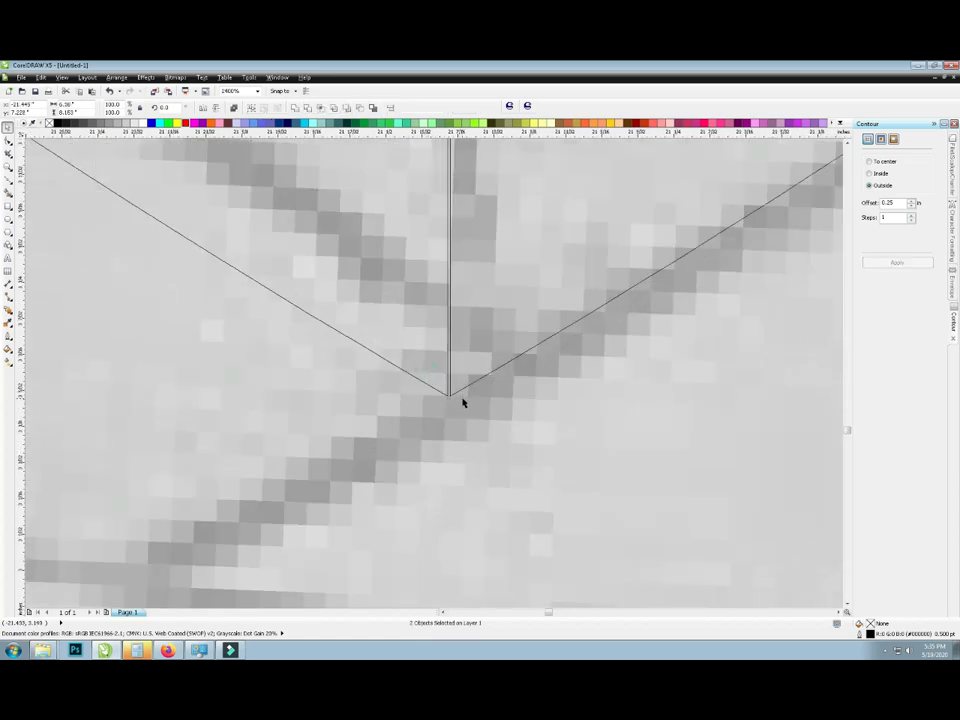
click(458, 390)
scroll(461, 382, up, 1)
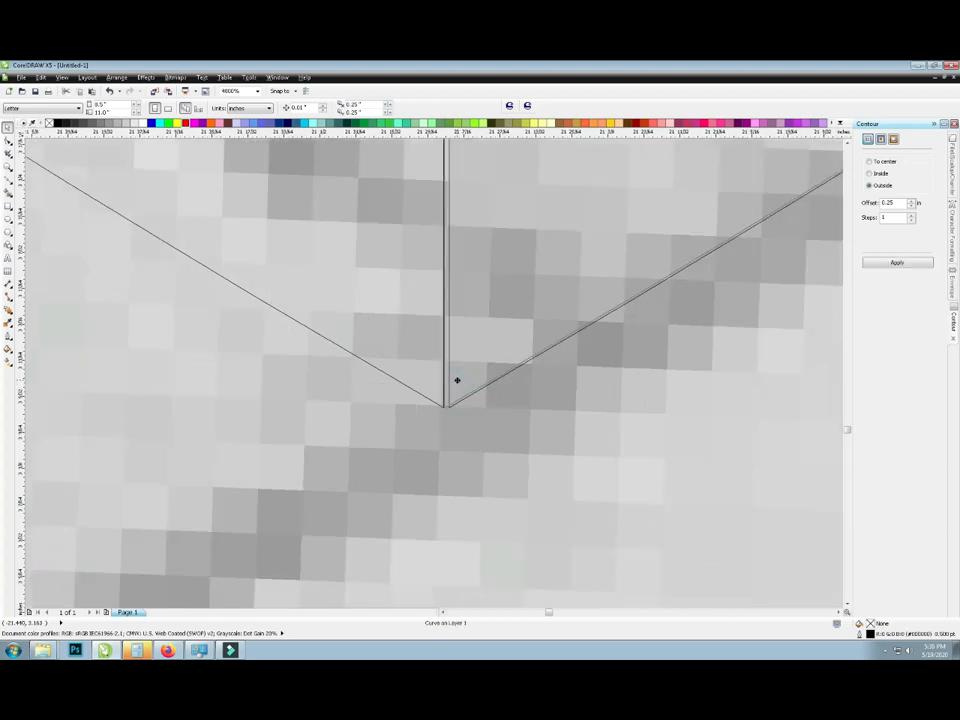
click(436, 414)
- Weld the left and right halves into one symmetrical shield outline and compare it with the sketch
shift+click(429, 377)
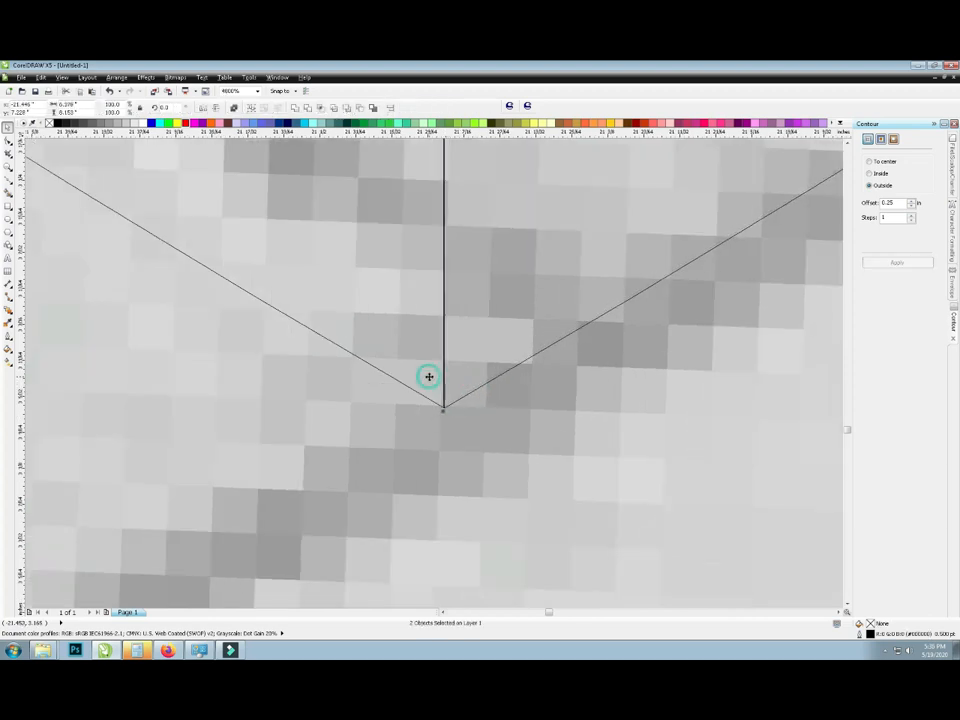
scroll(433, 381, down, 10)
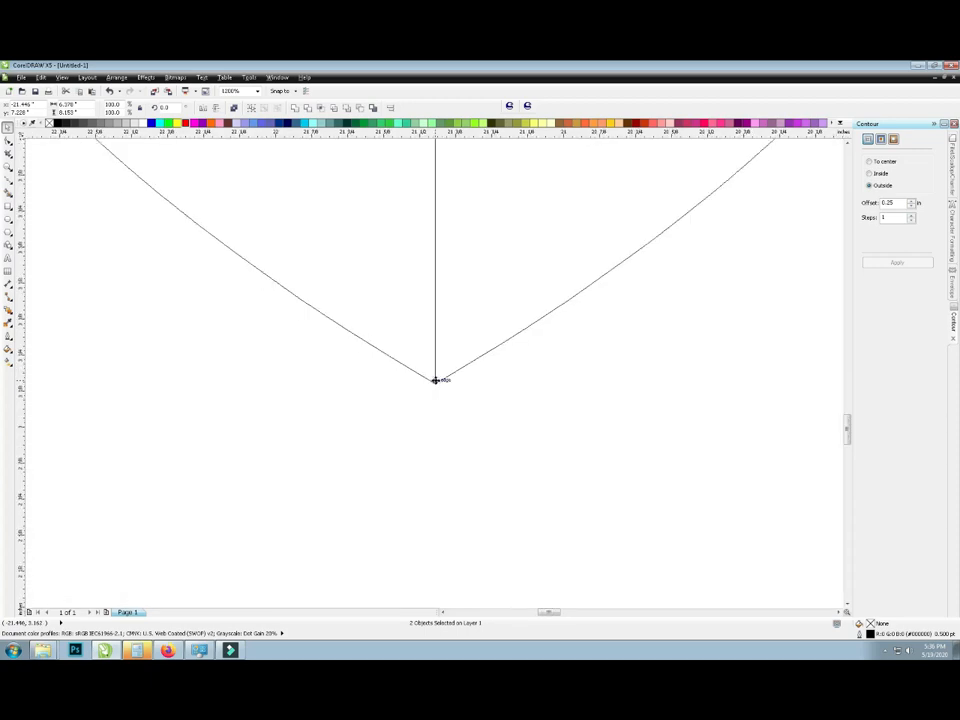
scroll(446, 148, down, 2)
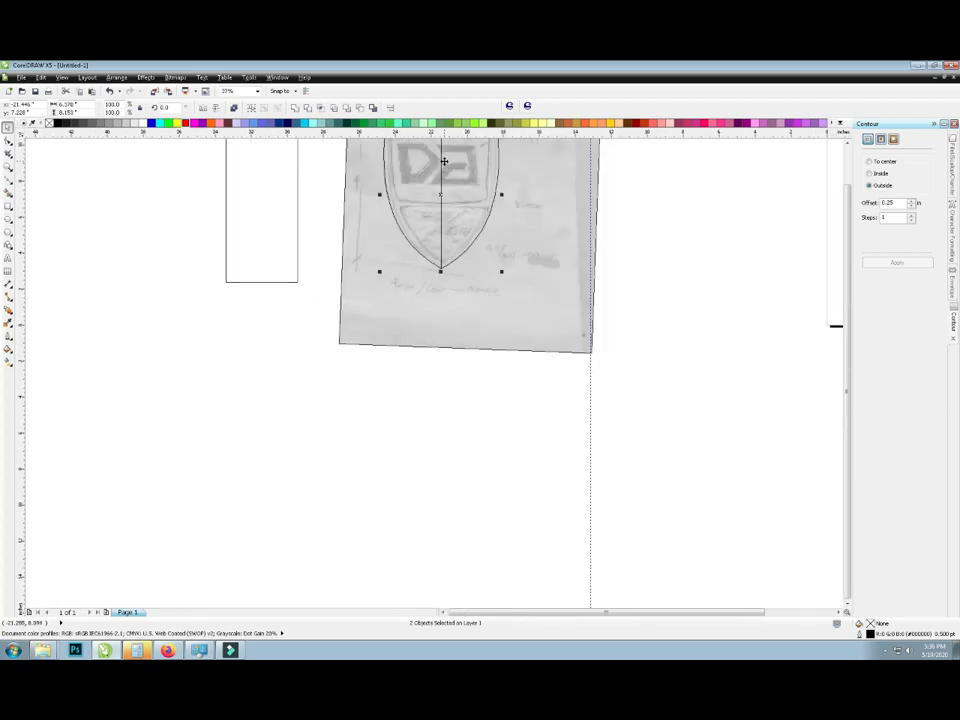
scroll(510, 223, up, 2)
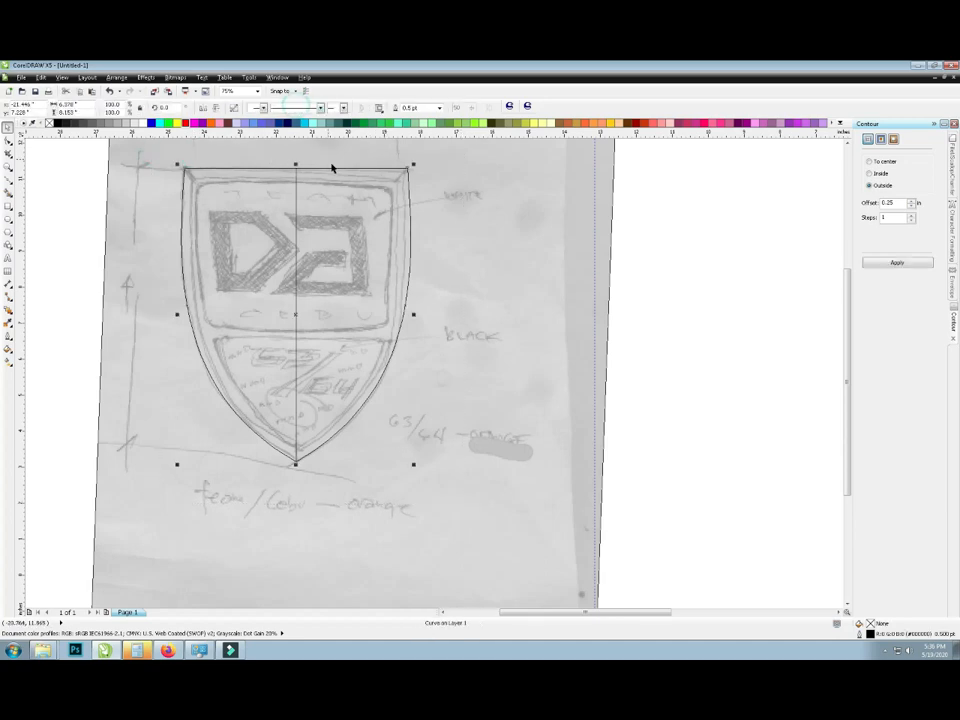
scroll(332, 165, down, 2)
click(371, 296)
scroll(230, 374, up, 4)
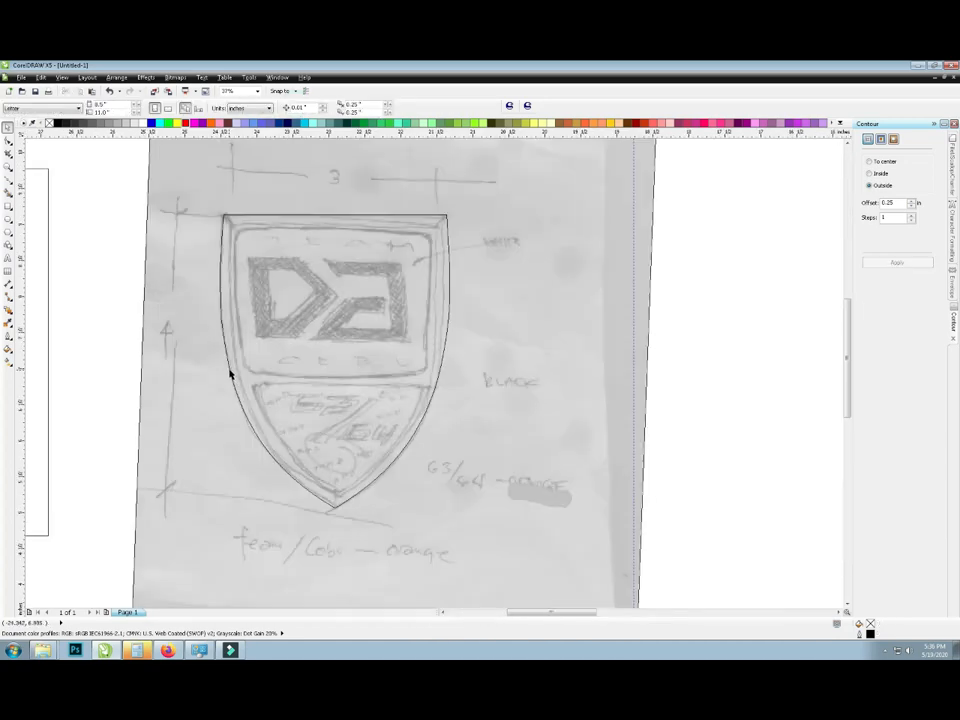
scroll(261, 368, down, 4)
scroll(261, 372, up, 2)
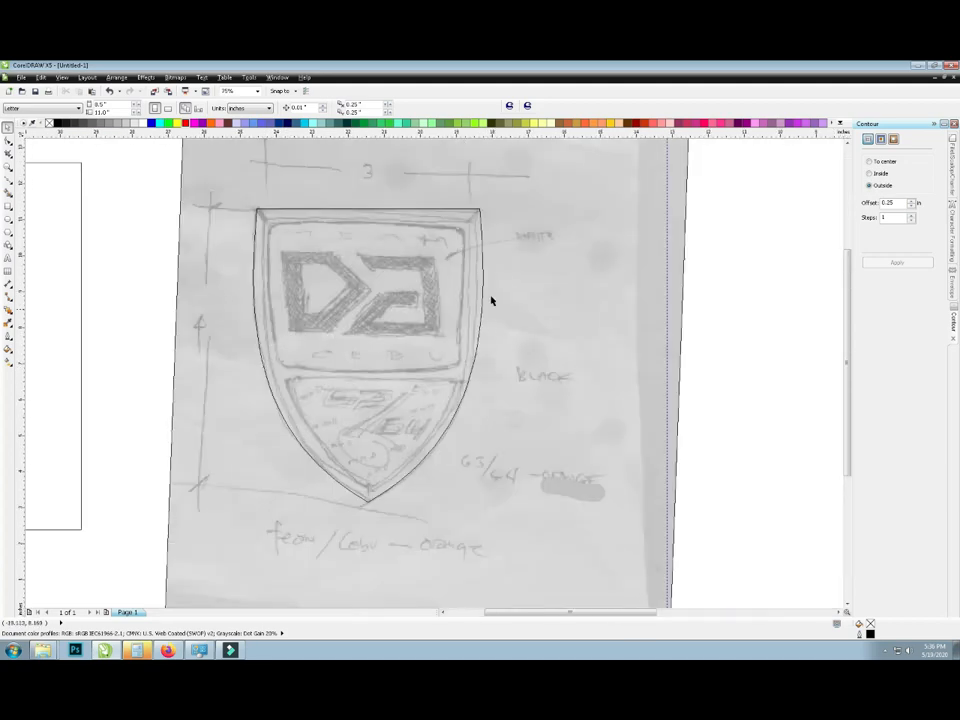
click(480, 271)
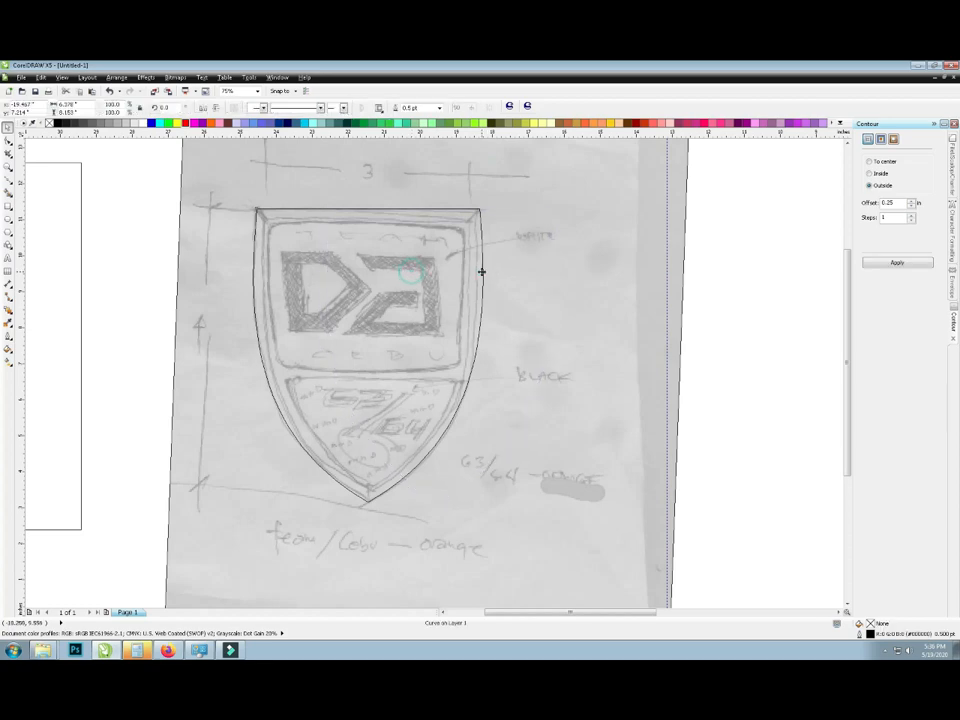
click(538, 275)
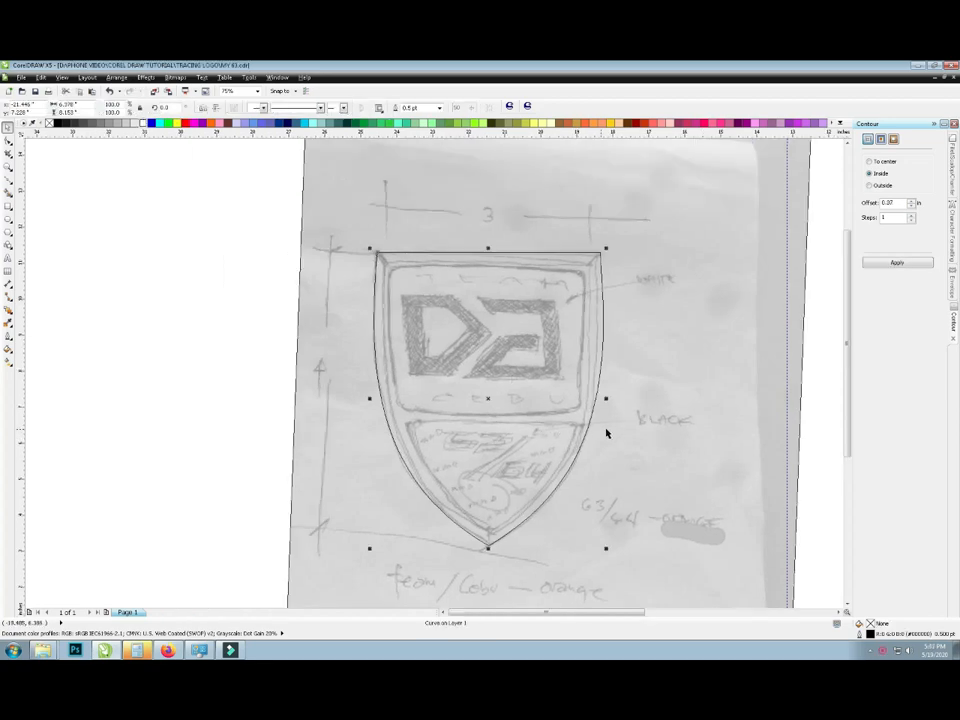
- Apply a one-step inside contour to the shield outline, trying offsets of 0.07 and 0.45 in before settling on 0.5 in
click(617, 429)
click(588, 367)
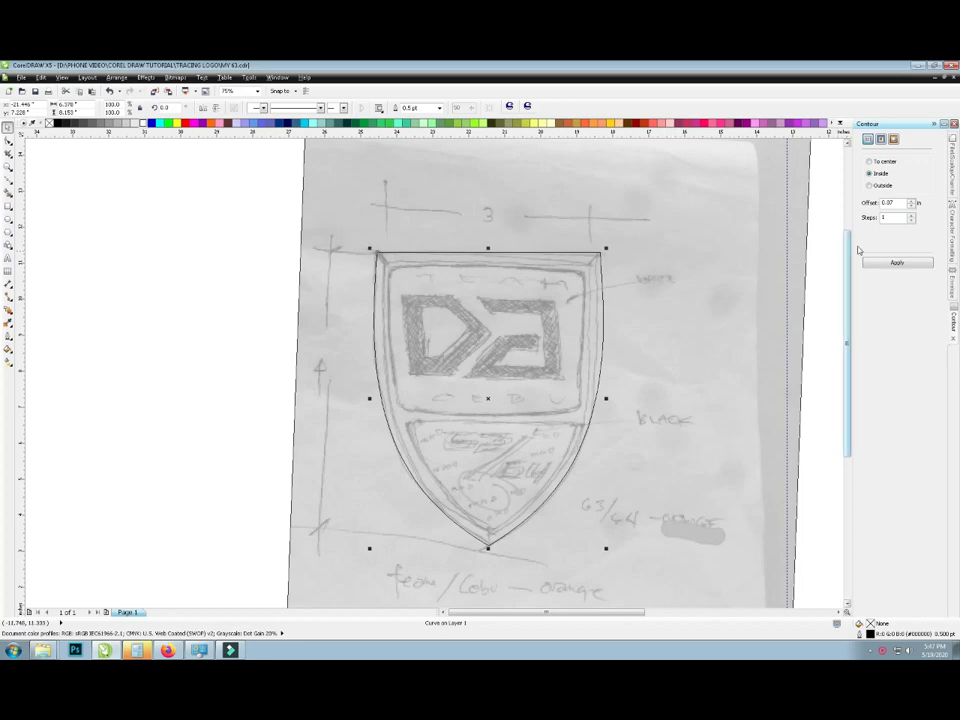
click(897, 264)
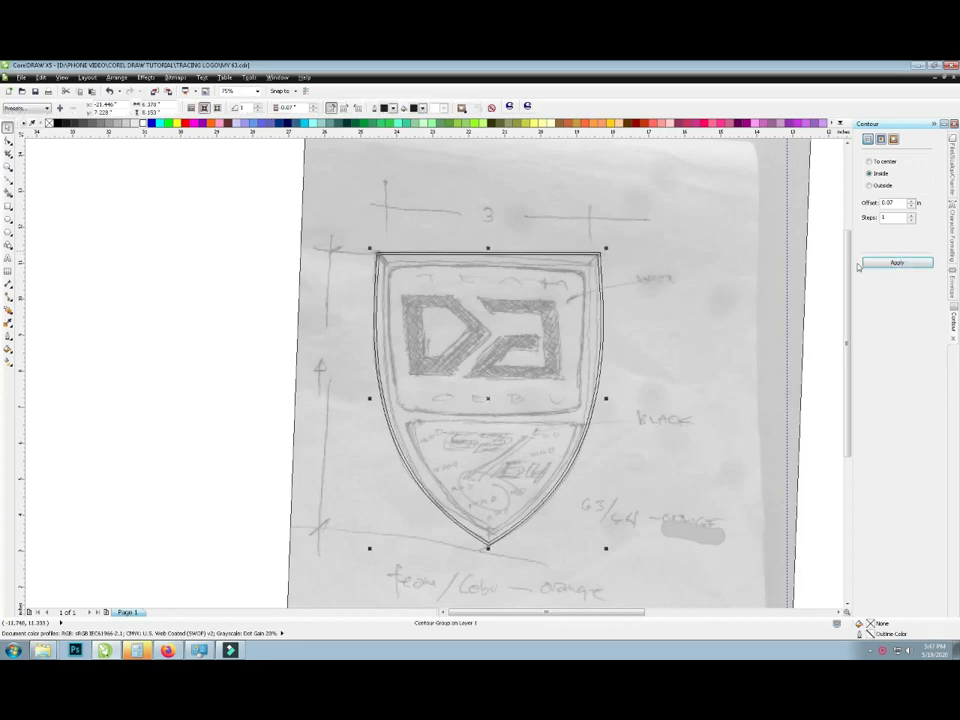
drag(896, 203, 888, 202)
key(Return)
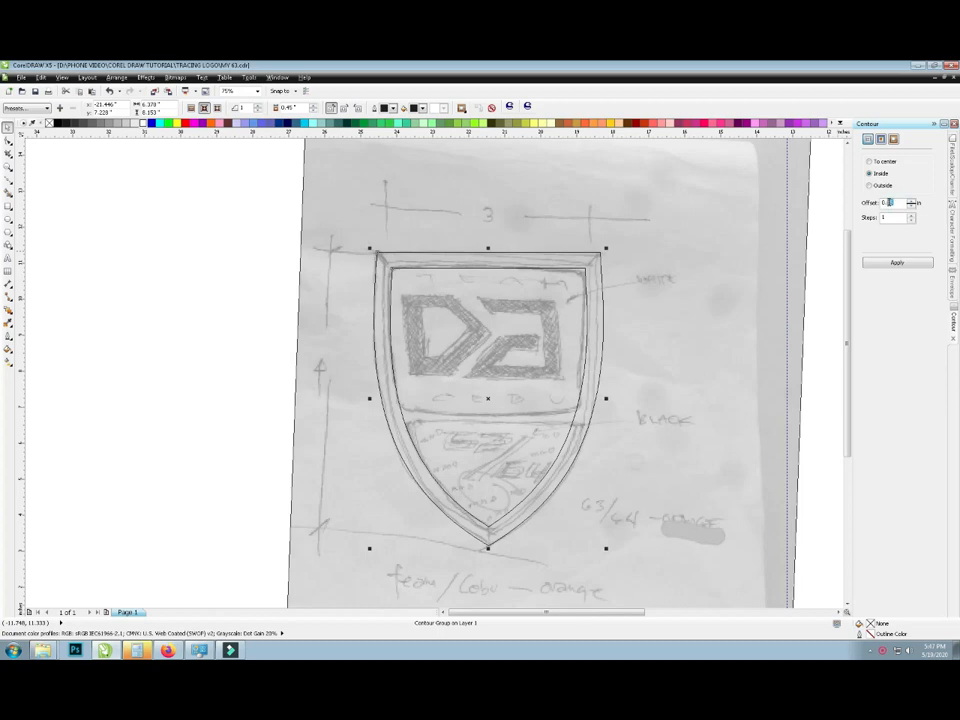
key(Return)
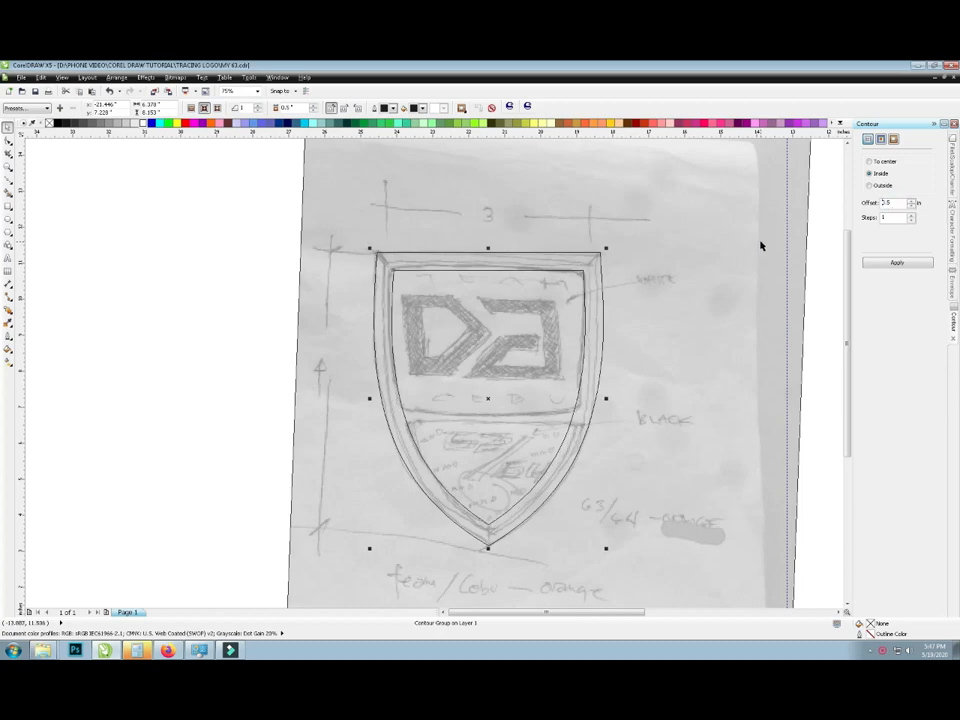
- Break the contour group apart so the inner shield curve is separate from the outer outline
scroll(555, 284, up, 1)
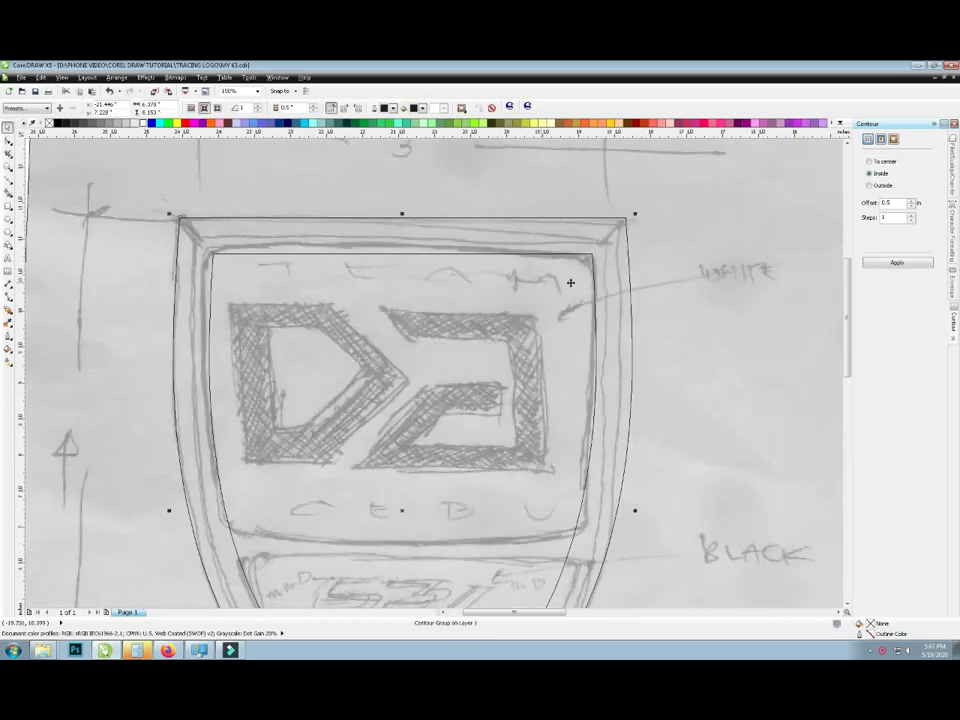
click(681, 279)
click(593, 268)
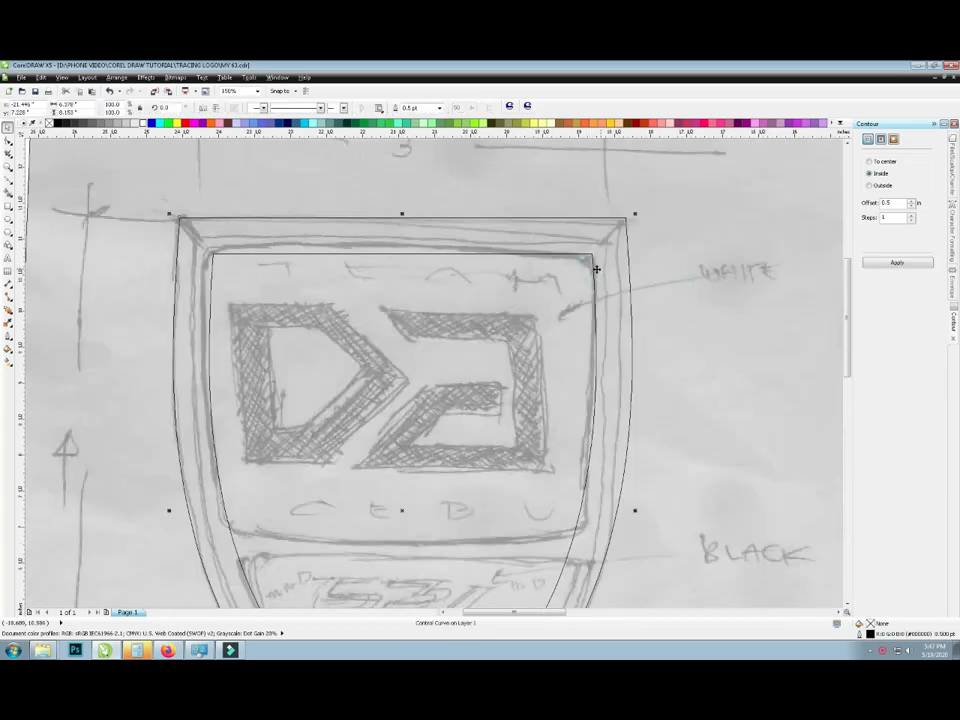
click(637, 269)
click(594, 275)
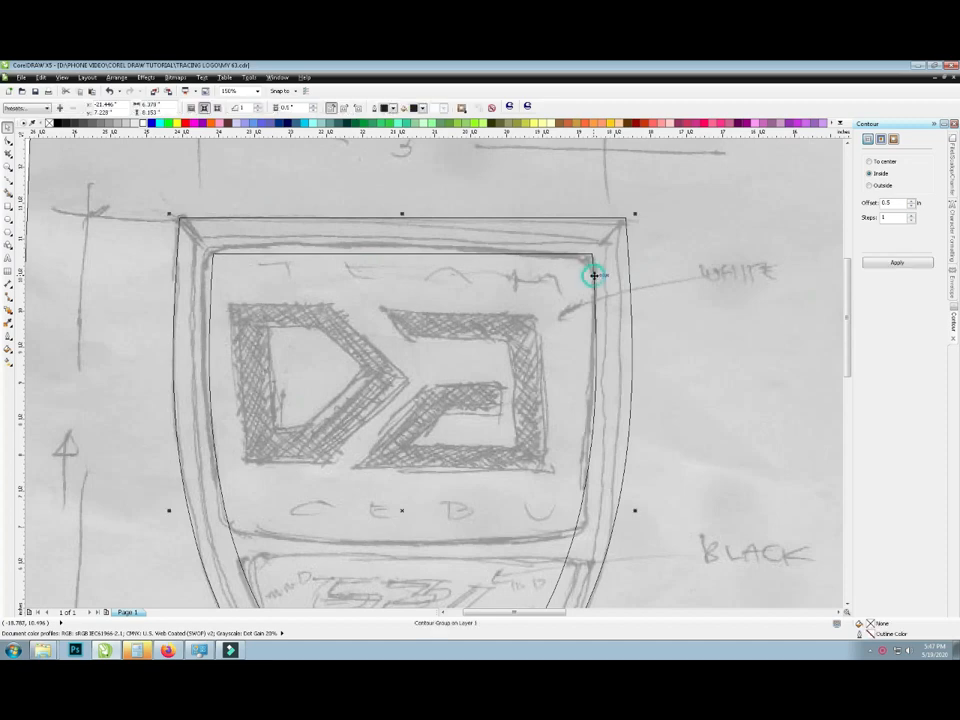
right_click(594, 275)
click(620, 291)
click(673, 288)
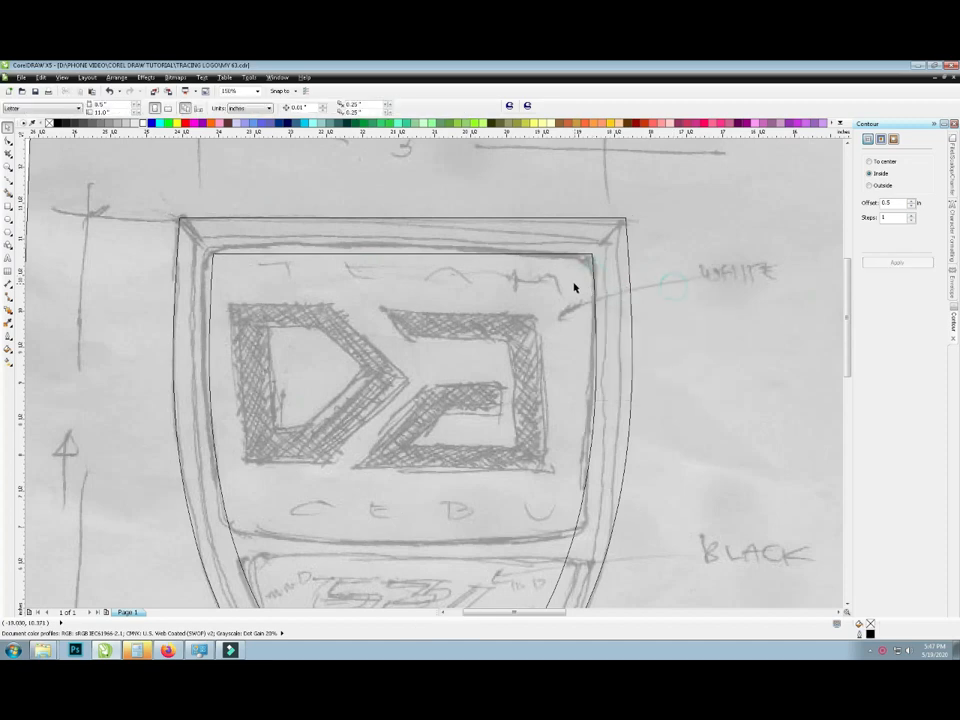
- Try to trim the outer shield outline with the separated inner shield curve
click(574, 284)
shift+click(619, 288)
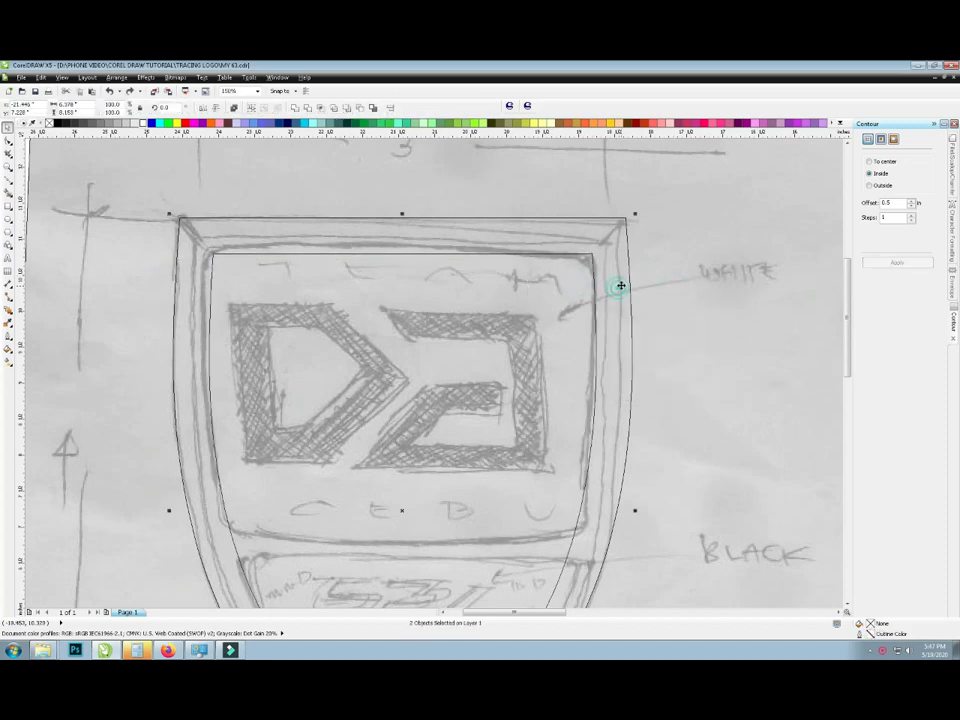
click(307, 107)
click(692, 242)
click(560, 288)
click(620, 291)
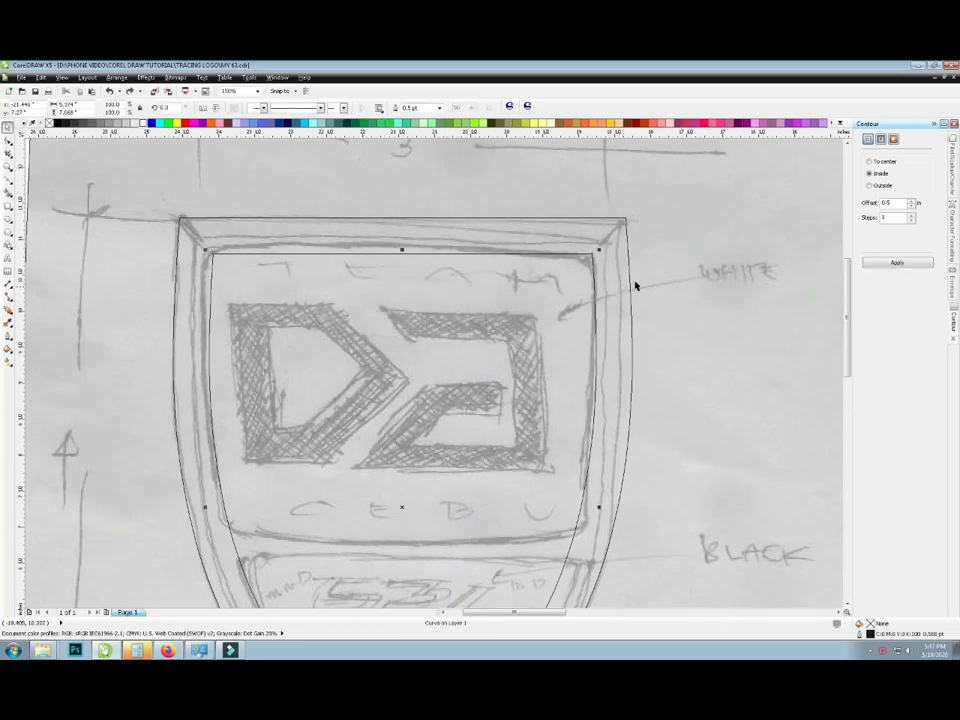
click(675, 272)
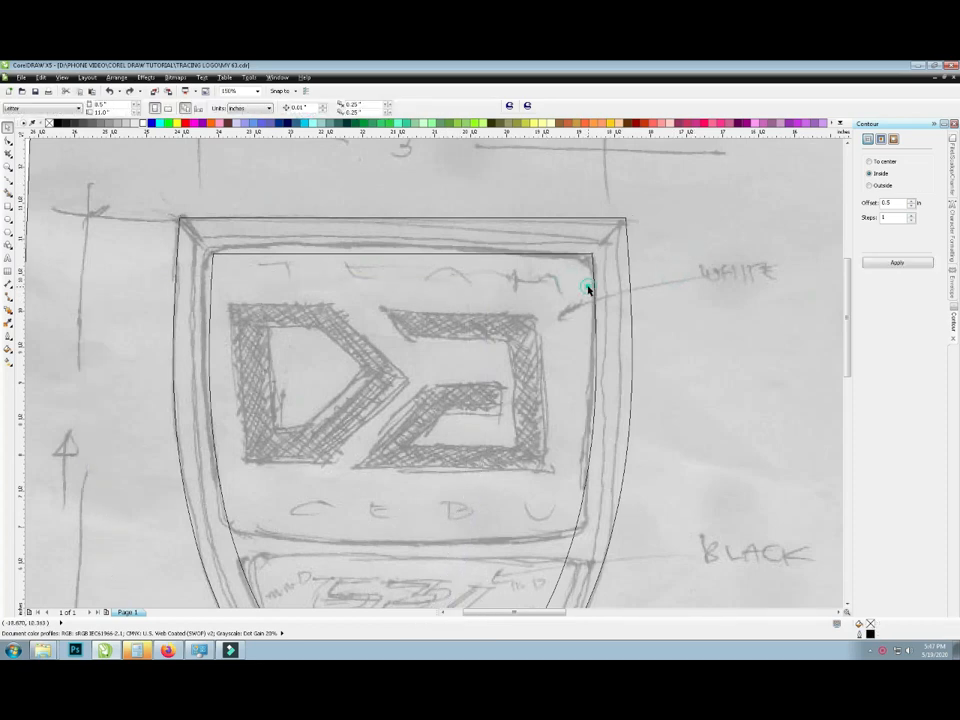
- Apply a one-step outside contour to the inner shield, trying offsets of 0.25 and 0.29 in before settling on 0.31 in
click(593, 284)
click(870, 185)
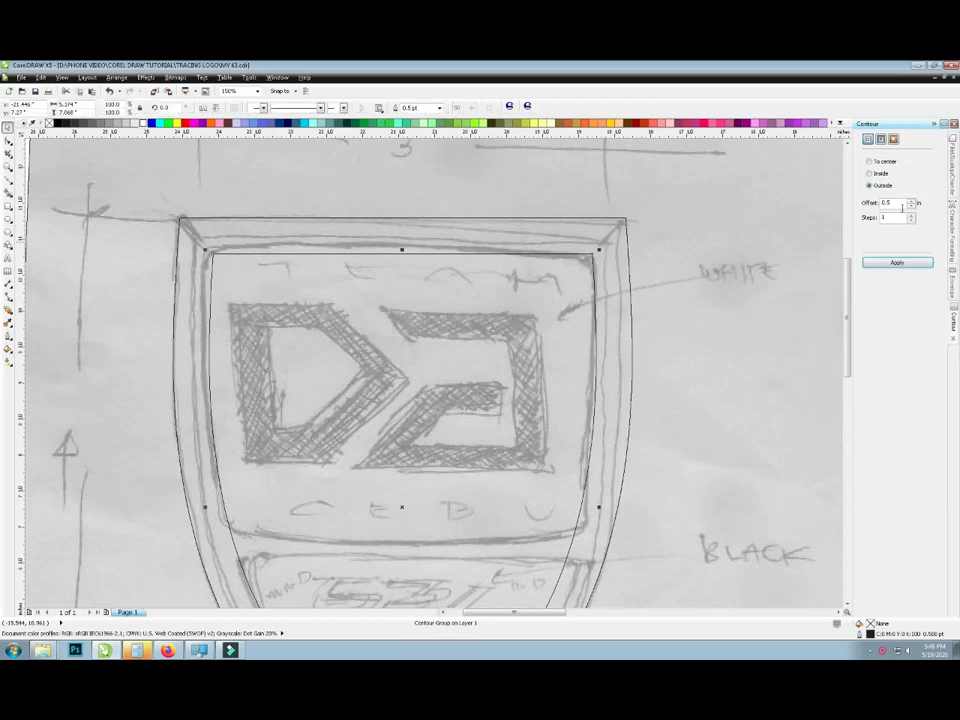
click(912, 201)
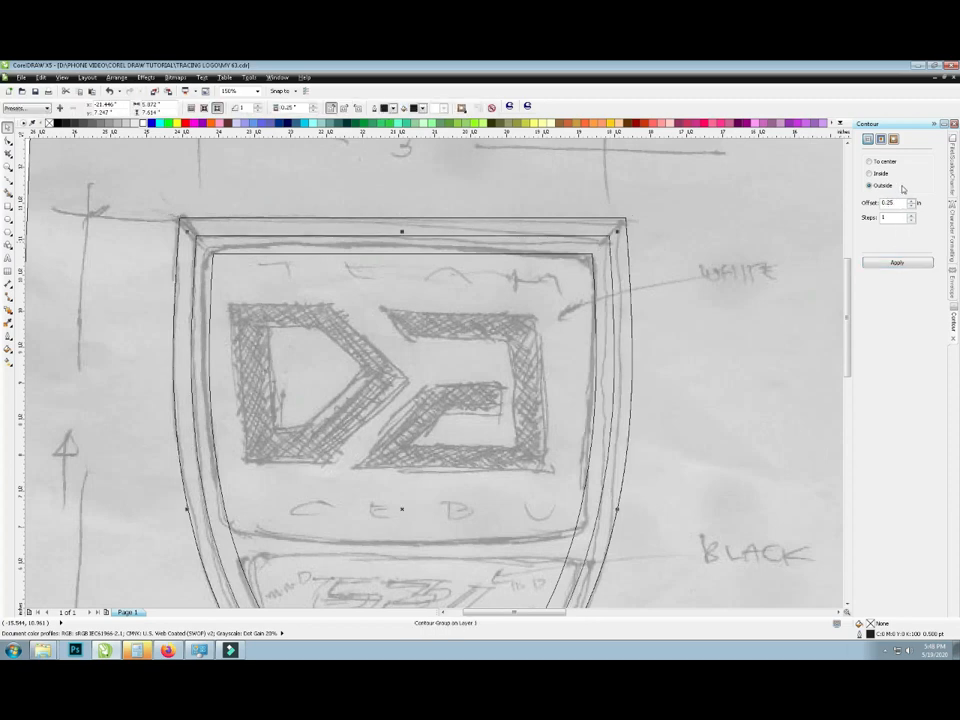
click(912, 201)
click(900, 262)
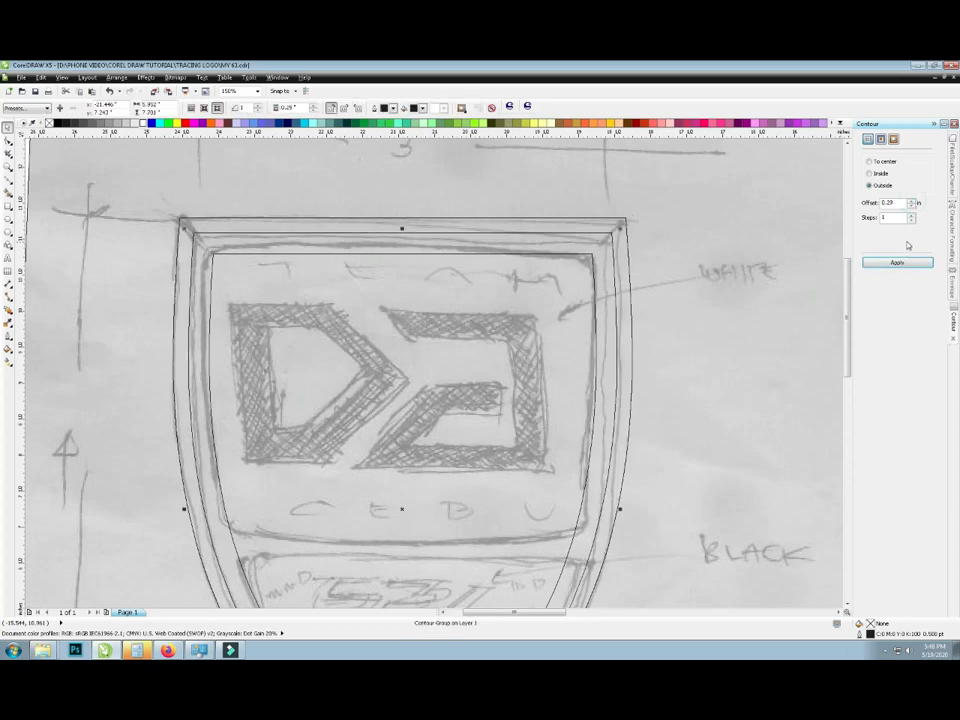
click(912, 201)
click(897, 262)
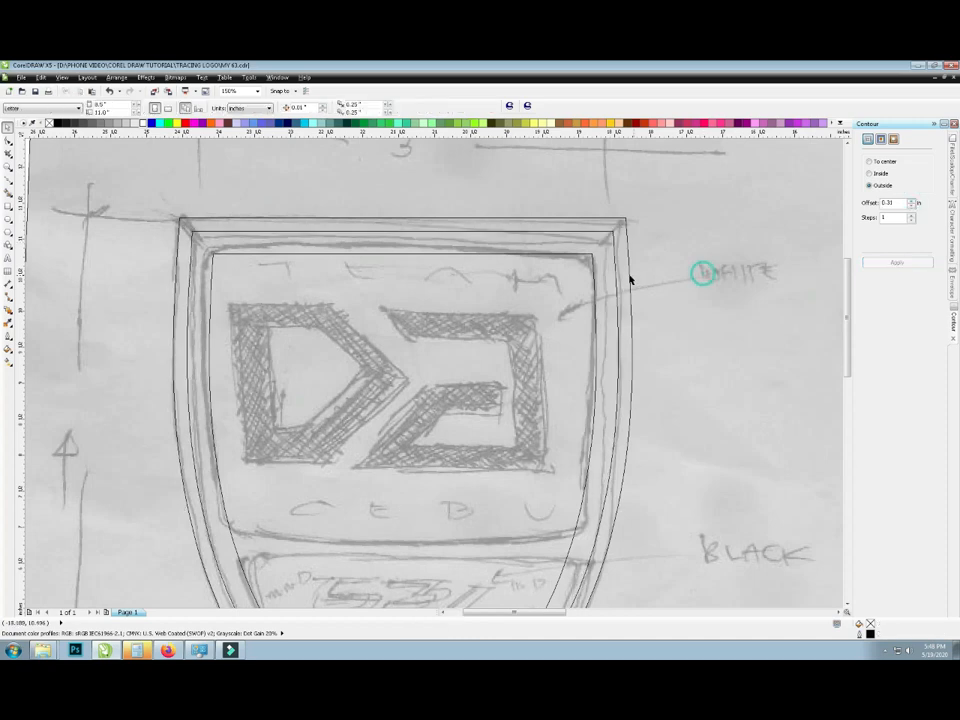
- Break the 0.31 in contour apart from the inner shield and trim the outer shield with it into a ring
right_click(617, 276)
click(627, 293)
click(617, 278)
click(627, 280)
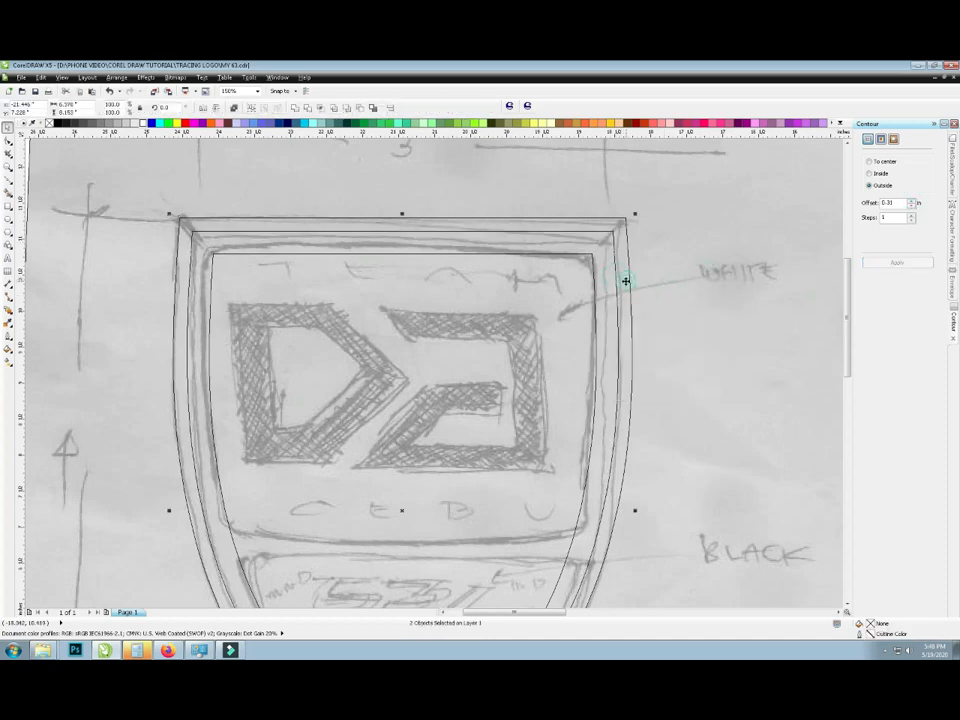
click(614, 265)
drag(611, 247, 667, 254)
key(ctrl+z)
- Apply a one-step outside contour to the inner shield, trying an offset of 0.15 in before settling on 0.2 in
click(573, 279)
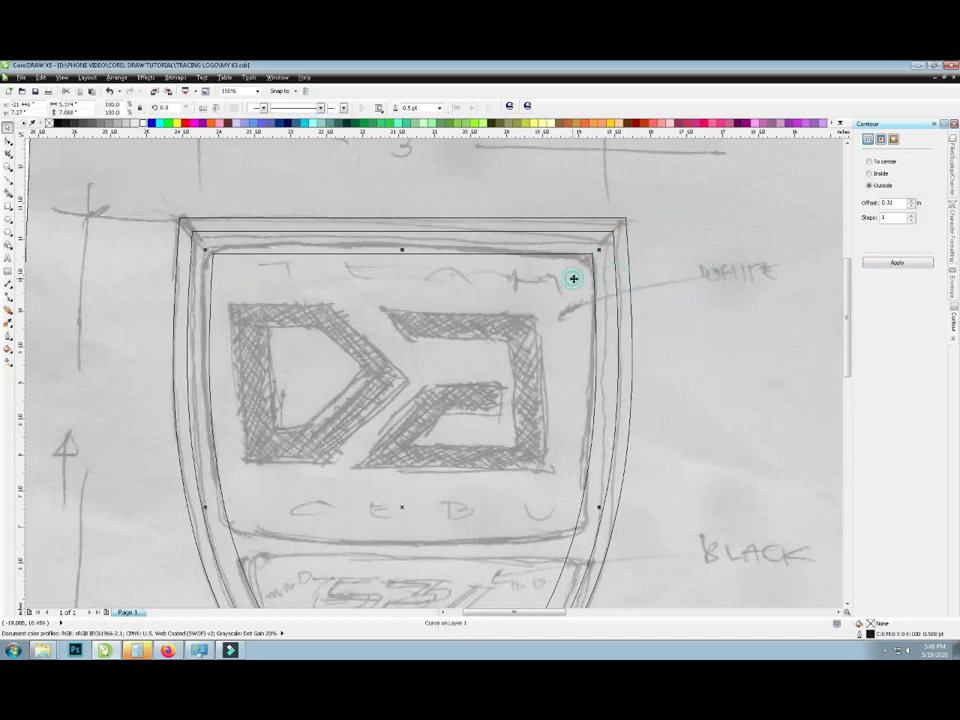
drag(899, 202, 887, 202)
text(15)
key(Return)
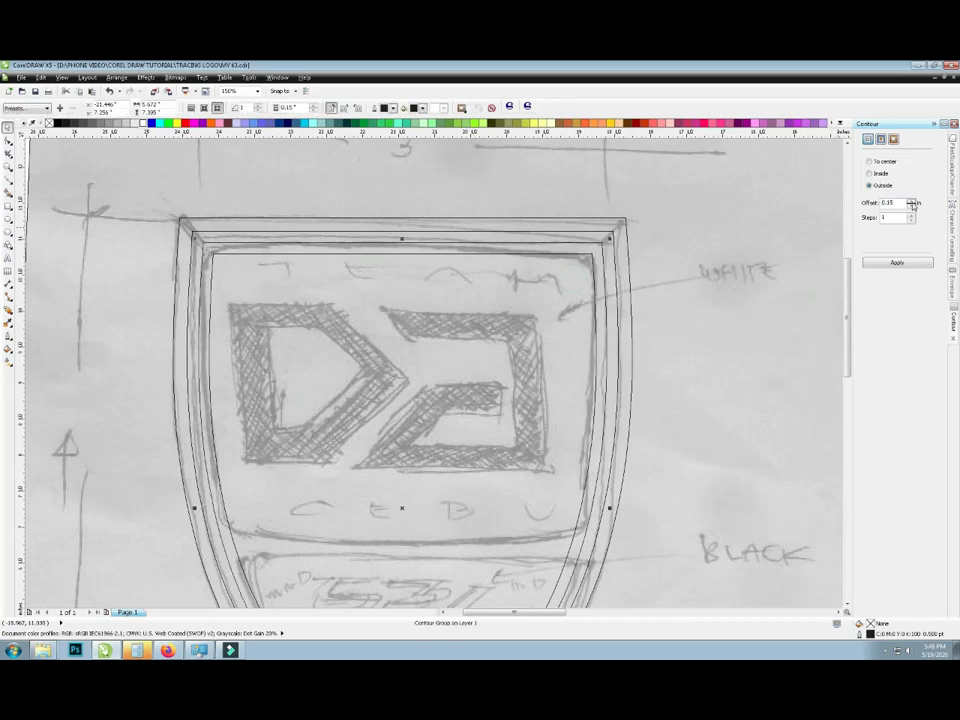
click(912, 201)
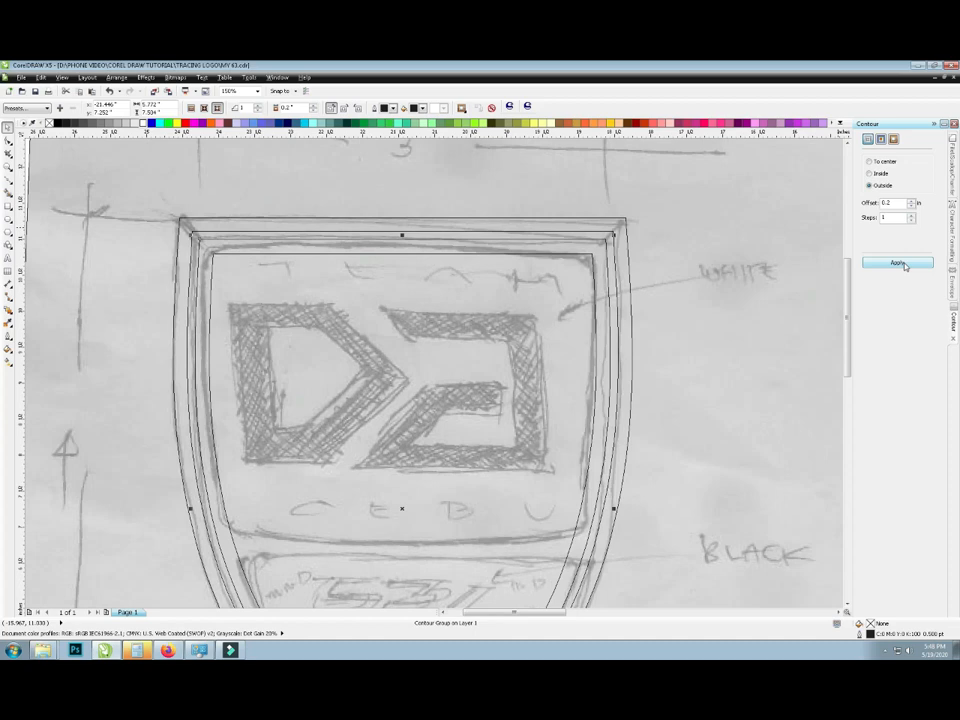
- Break the 0.2 in contour apart from the inner shield, undoing any test moves of the curves
click(729, 256)
drag(606, 257, 561, 257)
key(ctrl+z)
click(656, 266)
right_click(598, 261)
key(Escape)
drag(595, 270, 523, 283)
key(ctrl+z)
click(686, 283)
- Apply another one-step outside contour to the inner shield, trying an offset of 0.17 in before settling on 0.14 in
click(595, 280)
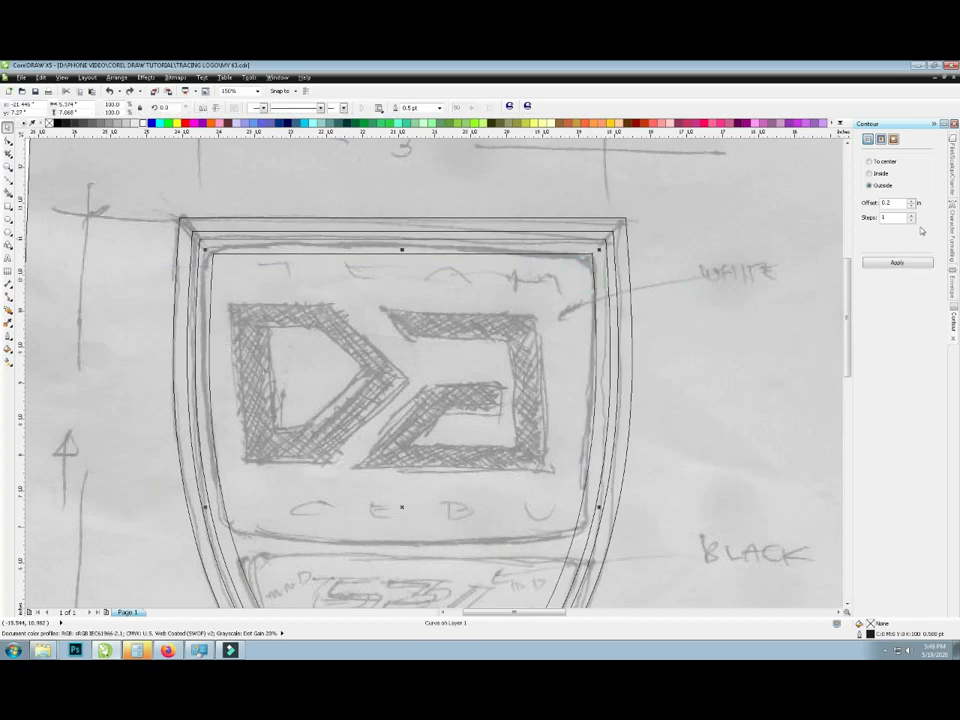
click(911, 205)
click(911, 205)
click(911, 205)
click(899, 263)
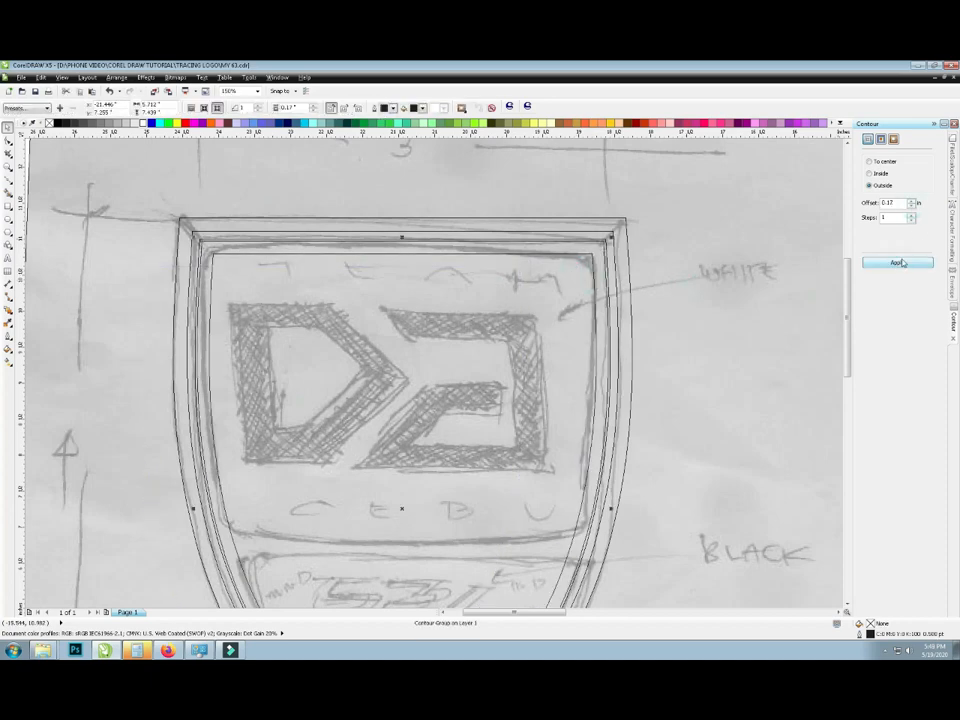
click(911, 205)
click(911, 205)
click(911, 205)
click(897, 263)
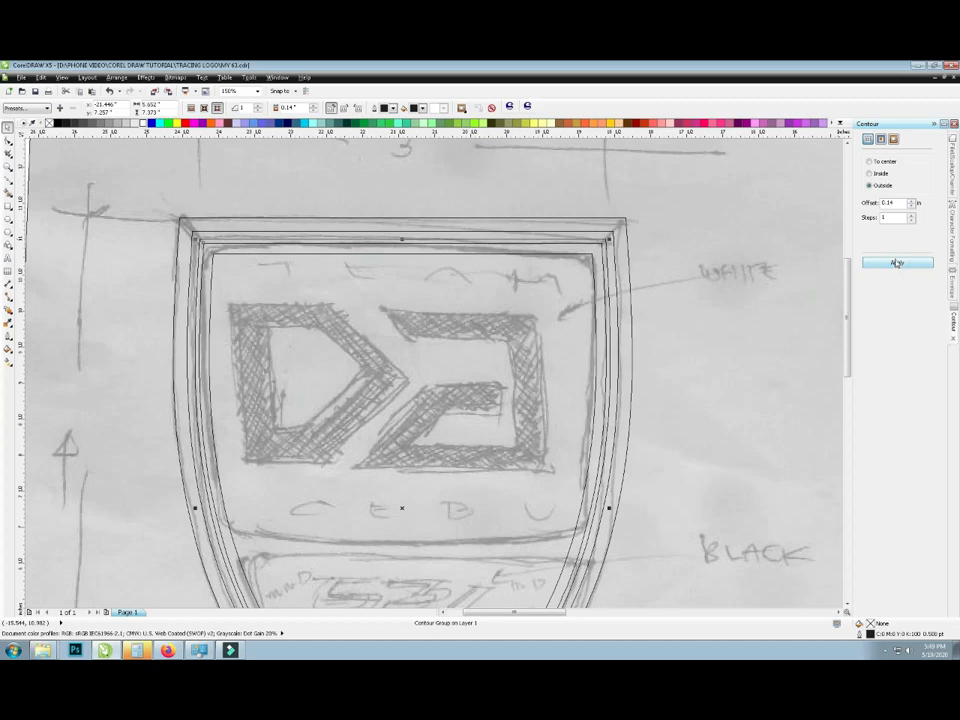
- Break the 0.14 in contour apart and use it to trim the 0.2 in outline into a narrow ring
click(712, 250)
click(598, 264)
right_click(598, 264)
click(622, 283)
click(672, 270)
click(606, 272)
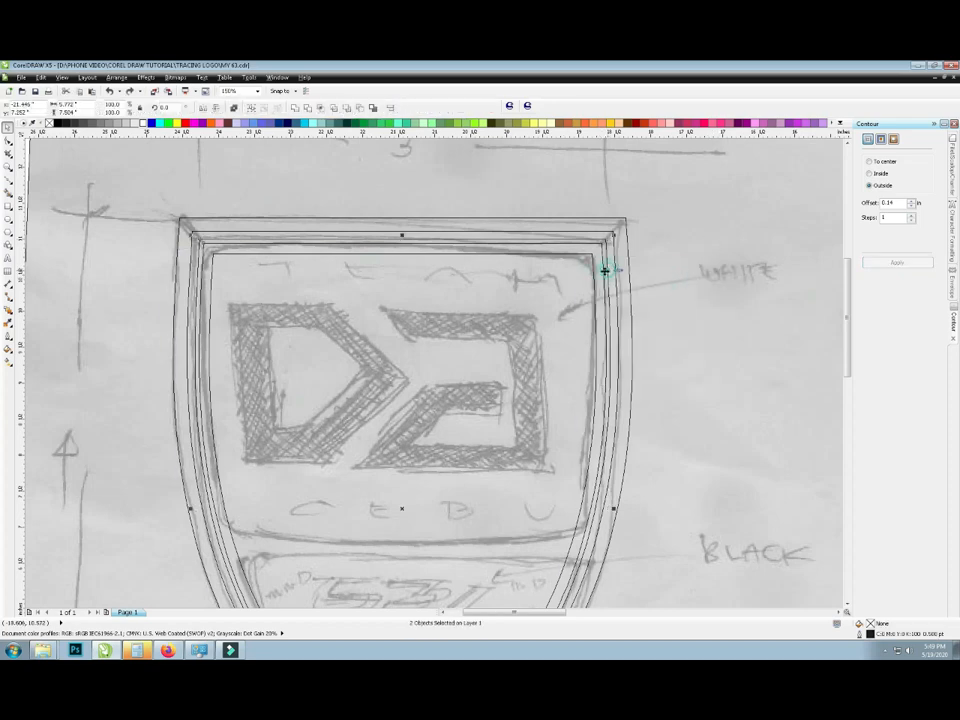
click(744, 261)
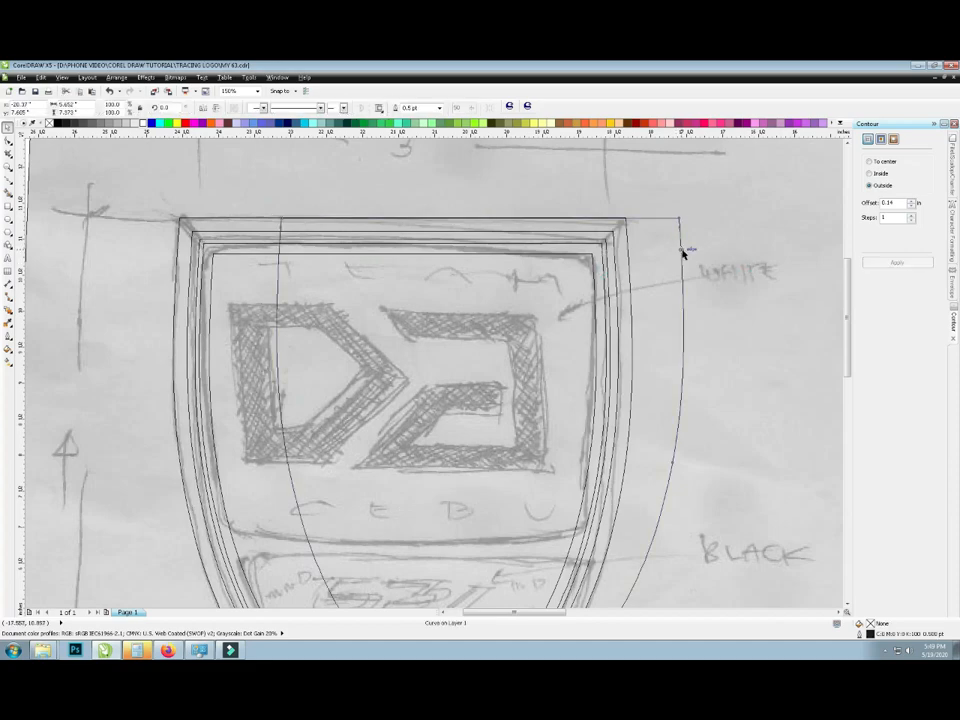
scroll(606, 278, down, 4)
click(621, 272)
scroll(696, 321, up, 2)
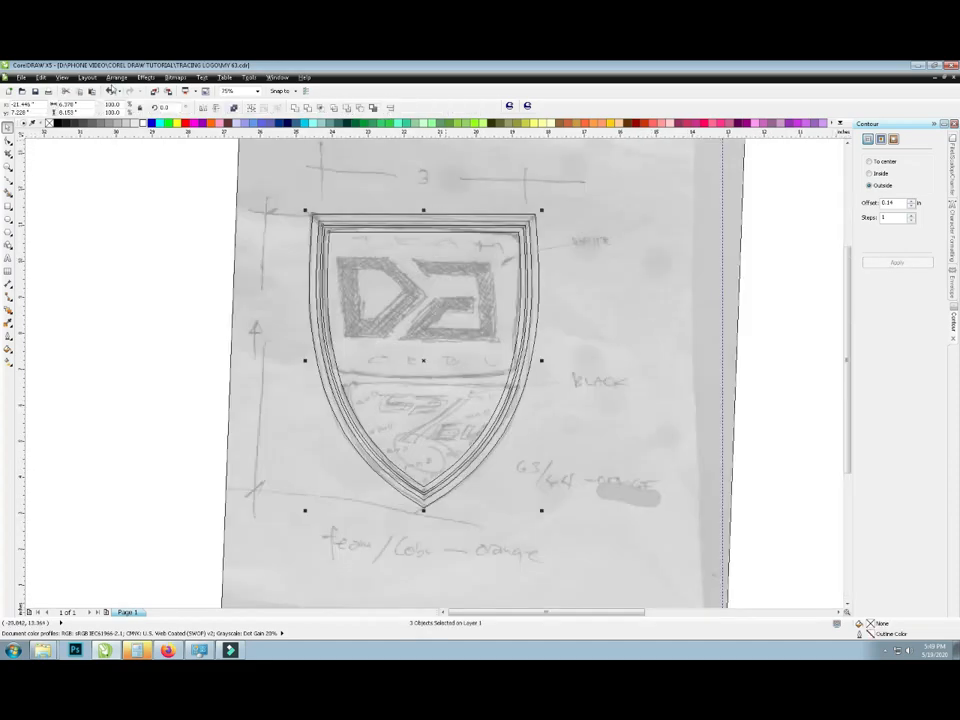
- Switch to Normal view and fill the outer shield ring with white
click(62, 77)
click(86, 121)
scroll(290, 205, up, 2)
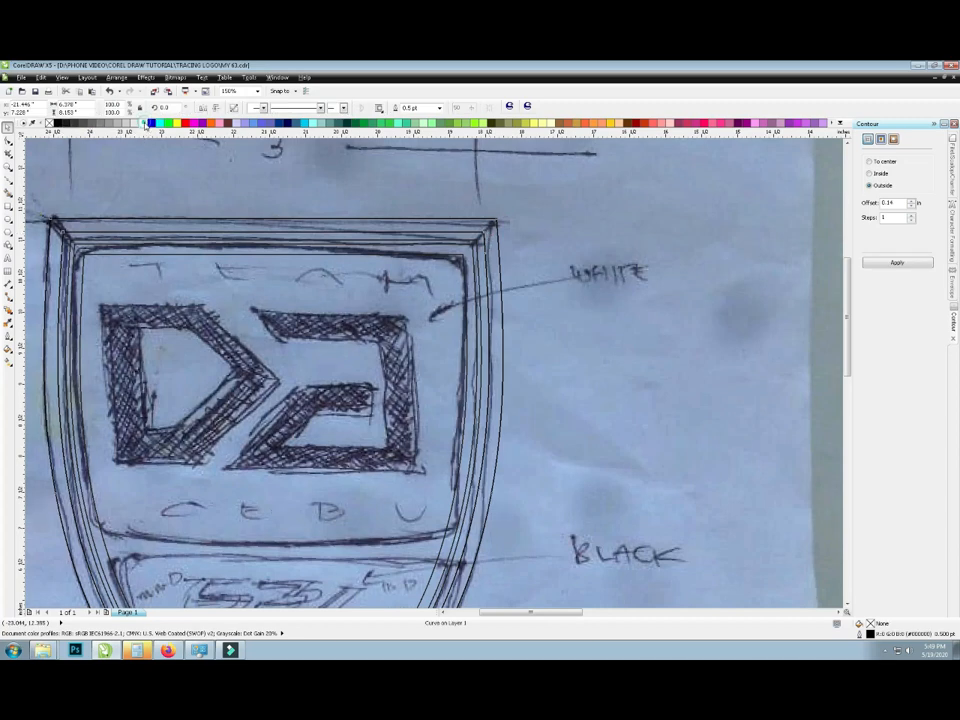
click(144, 124)
click(484, 185)
- Fill the narrow middle ring with orange after trying red, and fill the inner shield with white
click(471, 238)
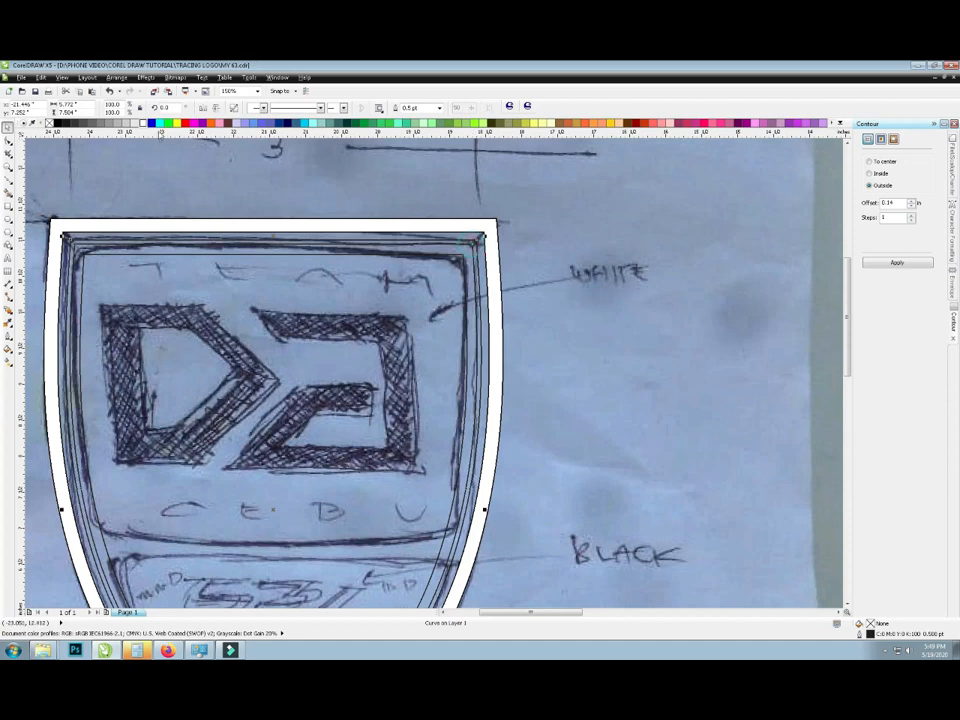
right_click(185, 123)
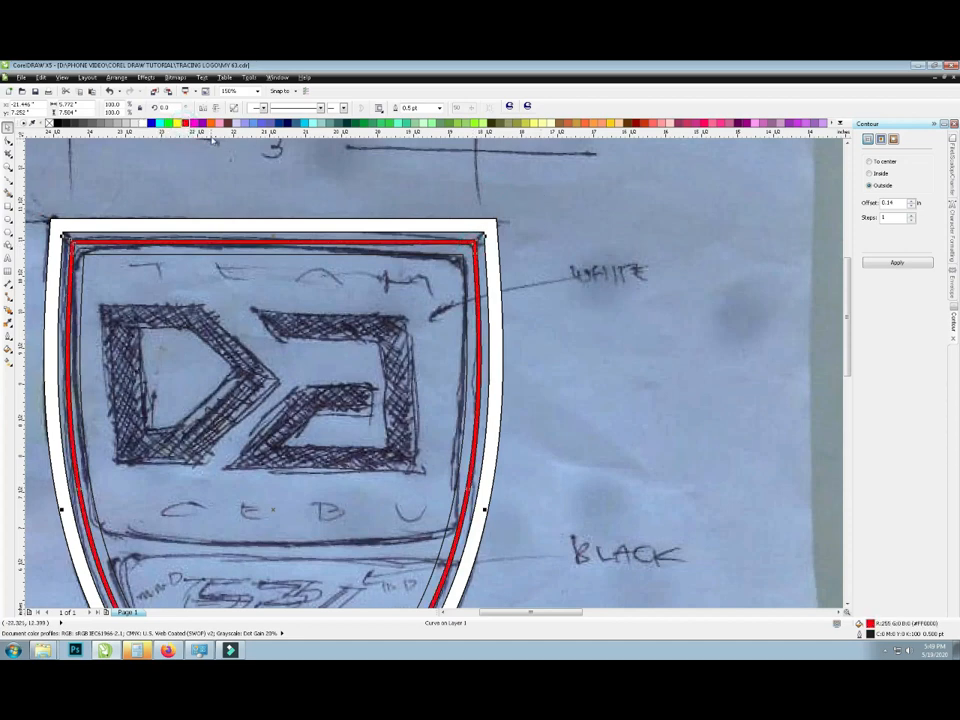
click(212, 123)
click(539, 197)
click(418, 272)
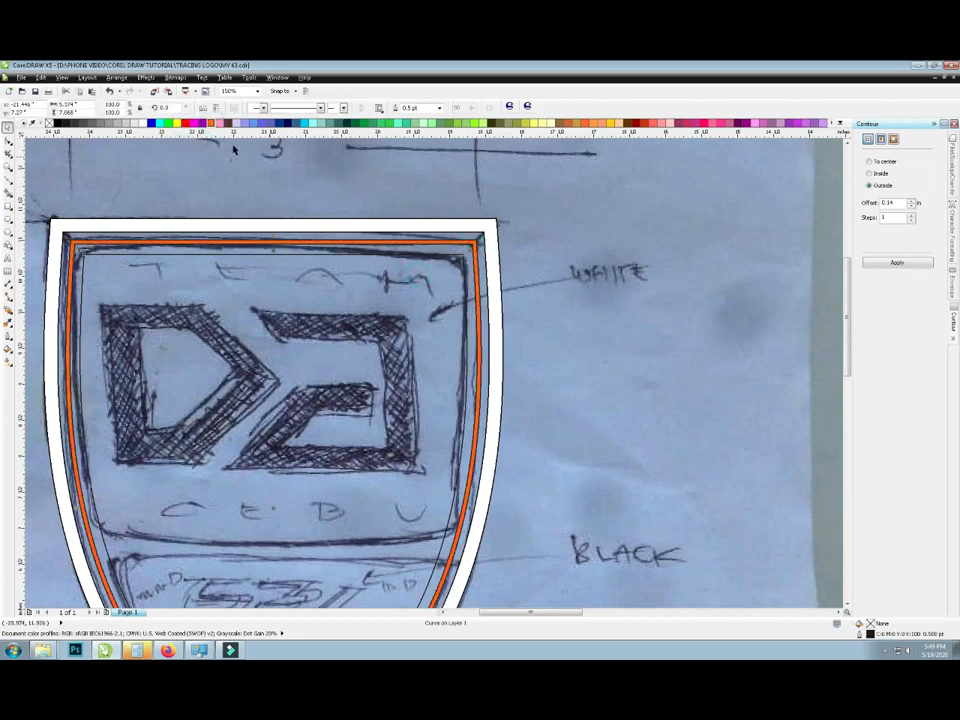
click(143, 124)
click(520, 204)
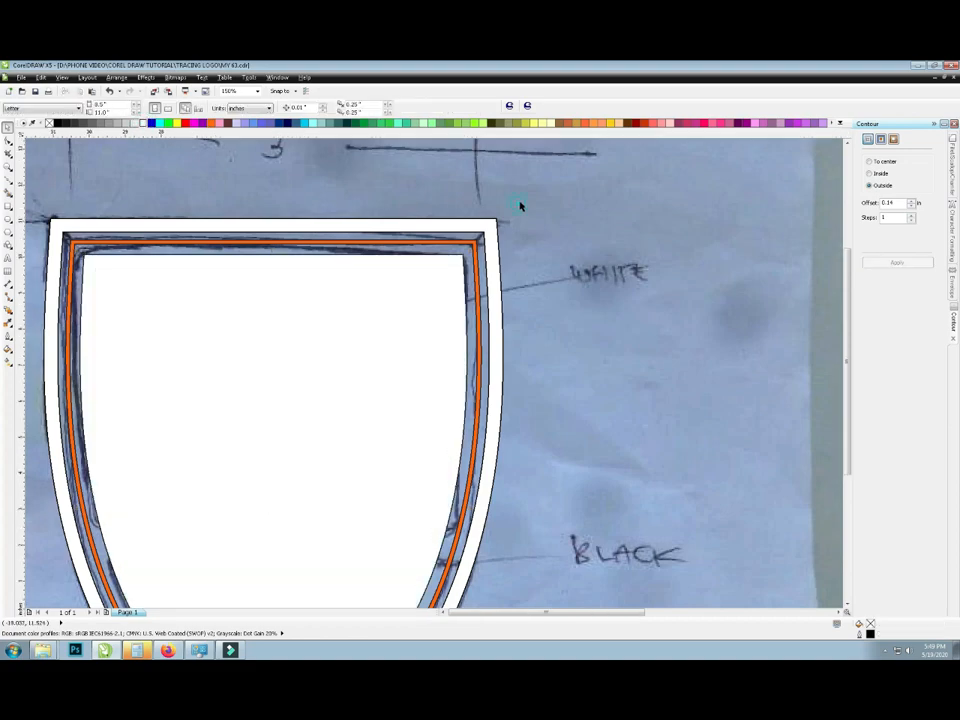
scroll(521, 204, down, 1)
scroll(270, 279, up, 1)
scroll(270, 279, down, 1)
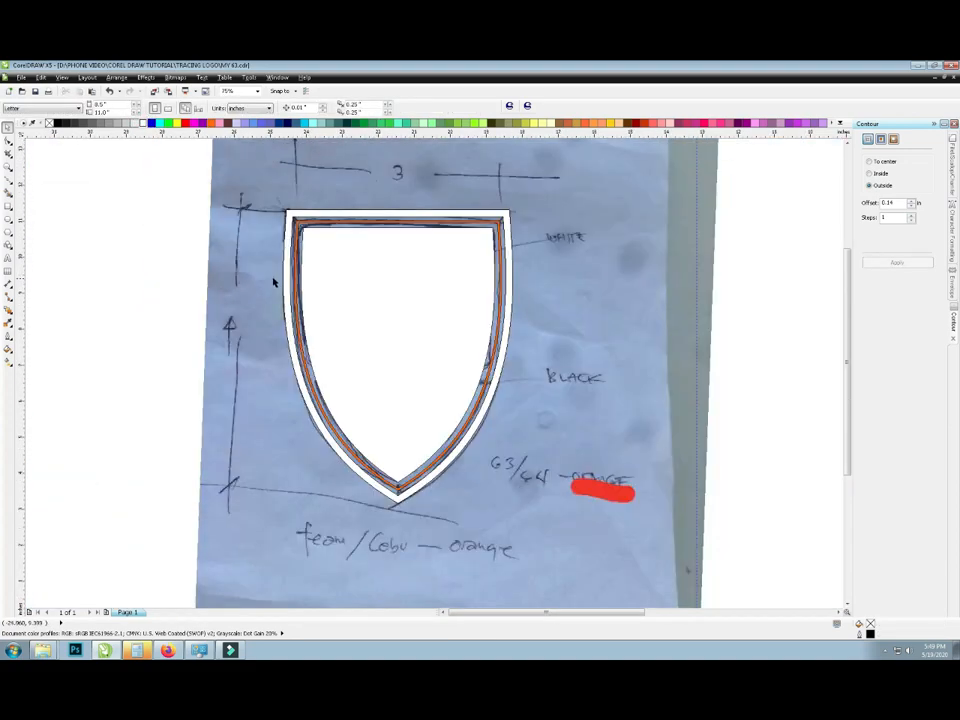
scroll(325, 254, up, 1)
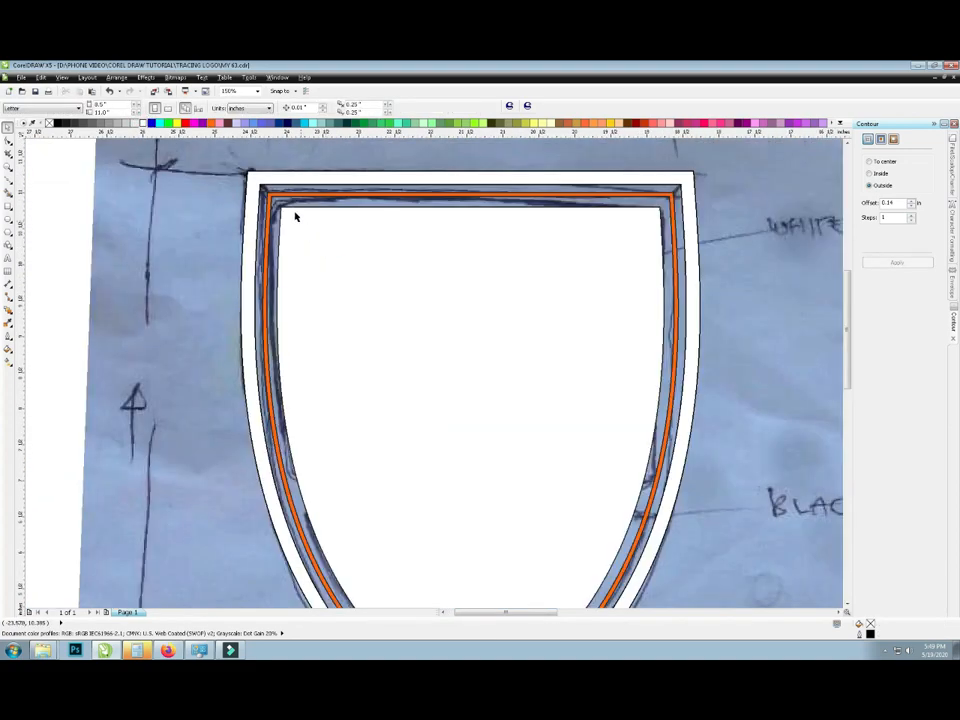
- Switch back to Wireframe view and compare the nested shield outlines with the sketch
click(63, 77)
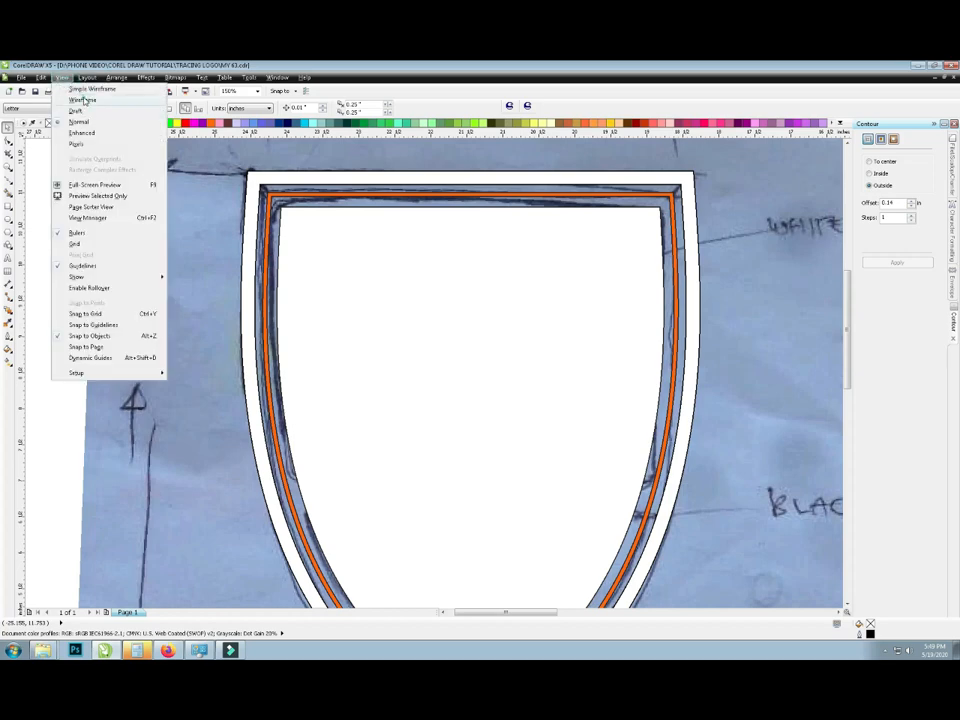
click(84, 100)
scroll(408, 246, down, 1)
scroll(428, 360, up, 1)
scroll(428, 360, down, 1)
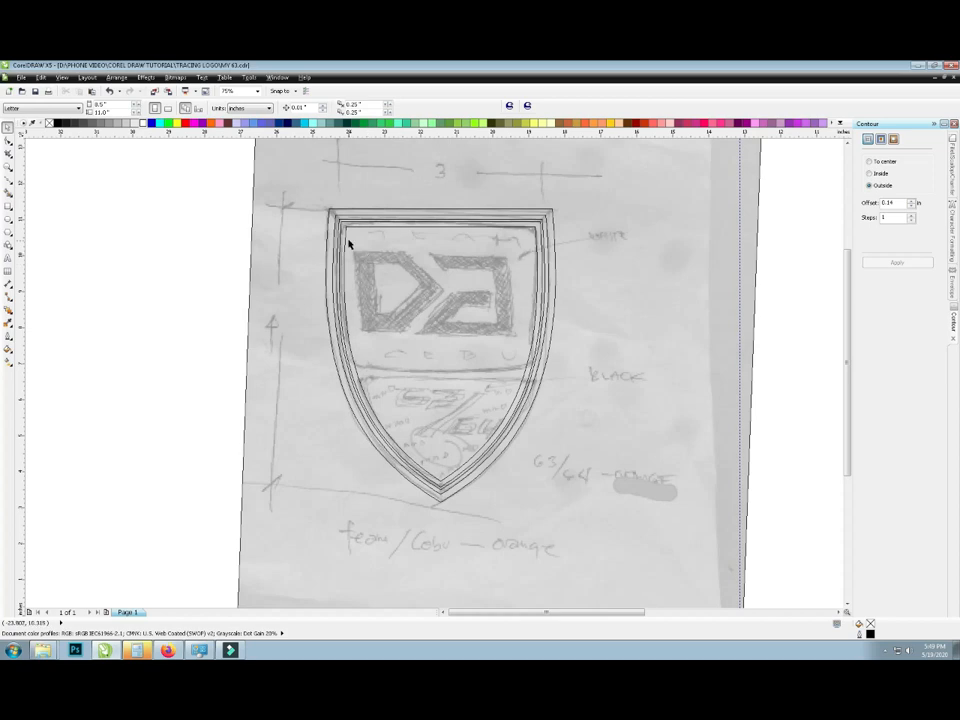
scroll(360, 268, up, 1)
scroll(368, 272, down, 1)
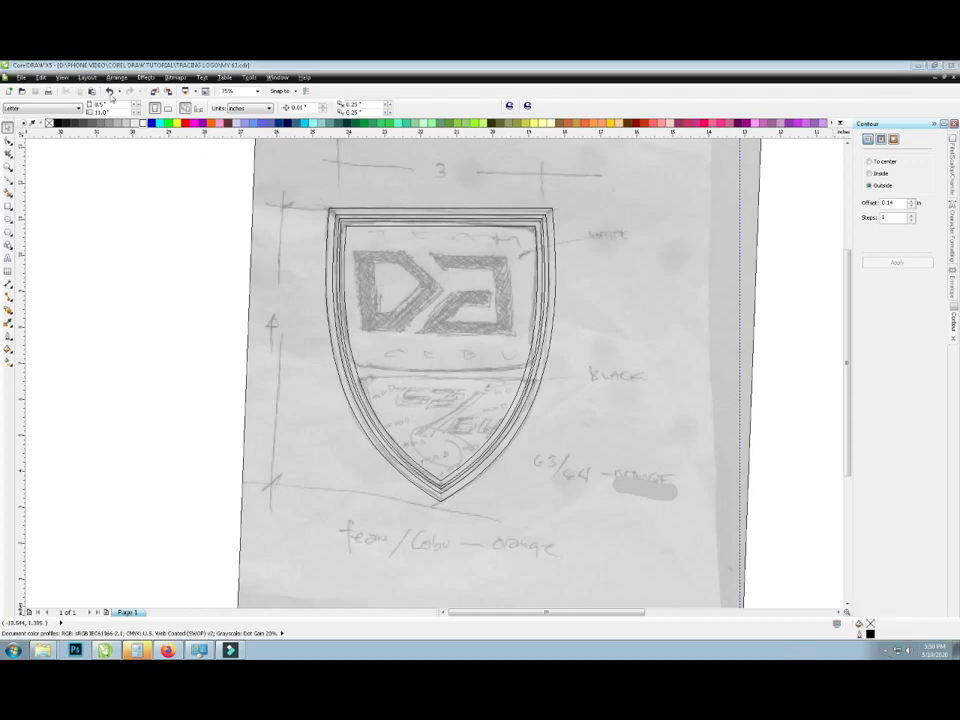
scroll(420, 388, down, 2)
scroll(253, 317, up, 3)
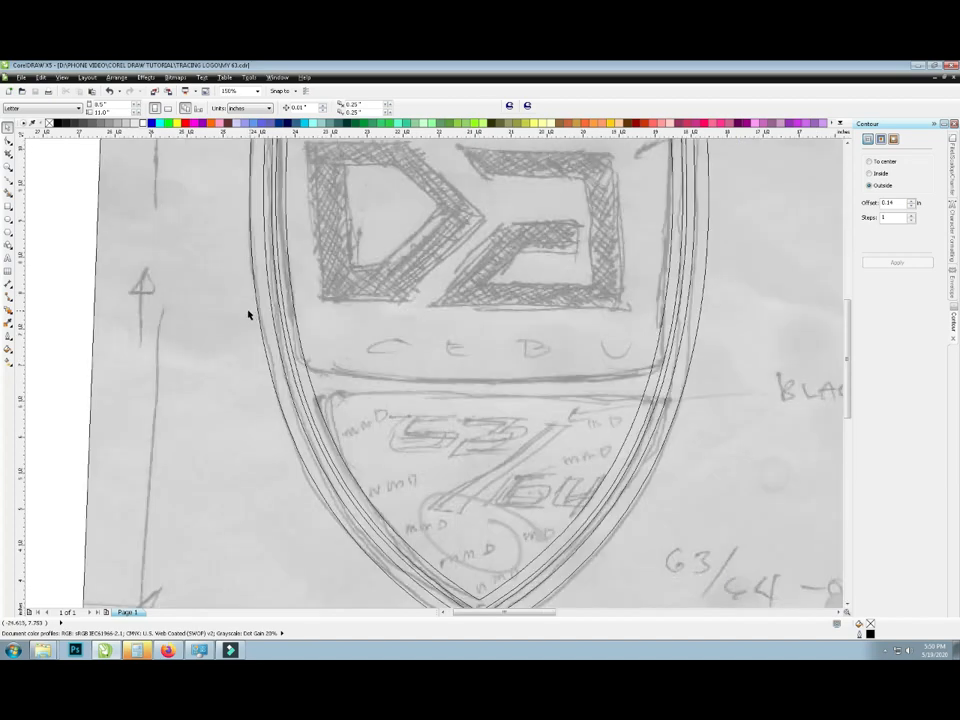
scroll(253, 321, down, 3)
scroll(257, 310, up, 1)
click(257, 305)
scroll(257, 305, up, 2)
click(272, 311)
right_click(272, 311)
key(Escape)
key(ctrl+z)
right_click(267, 355)
click(309, 460)
click(235, 423)
click(320, 338)
- Draw a thin horizontal rectangle about 7.1 by 0.11 in across the shield and move it down below the DA lettermark
scroll(320, 338, down, 1)
click(13, 207)
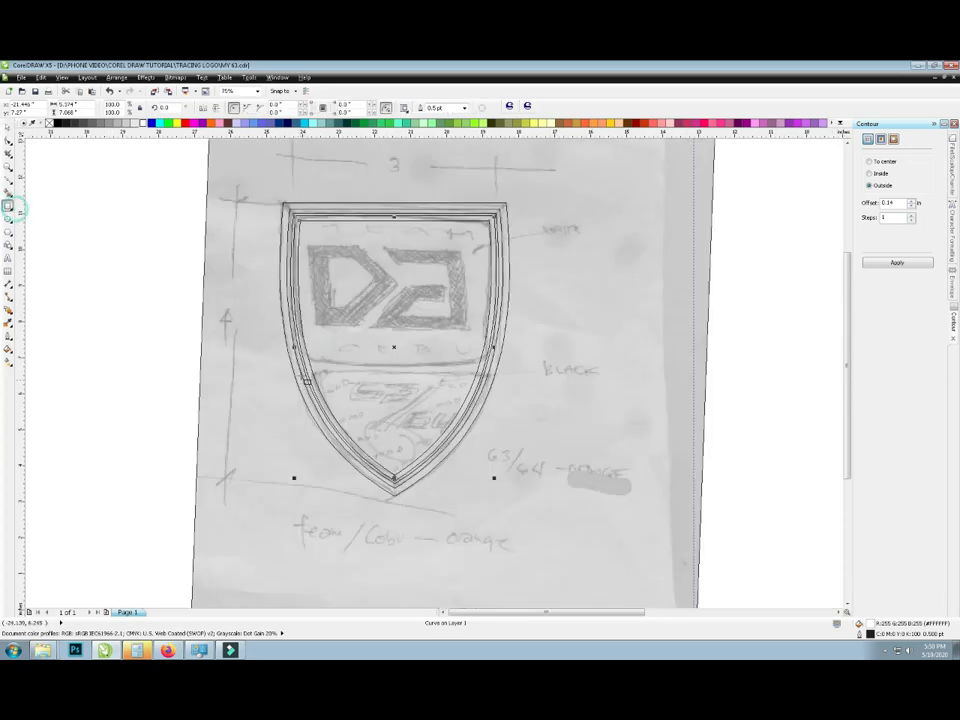
drag(262, 325, 519, 329)
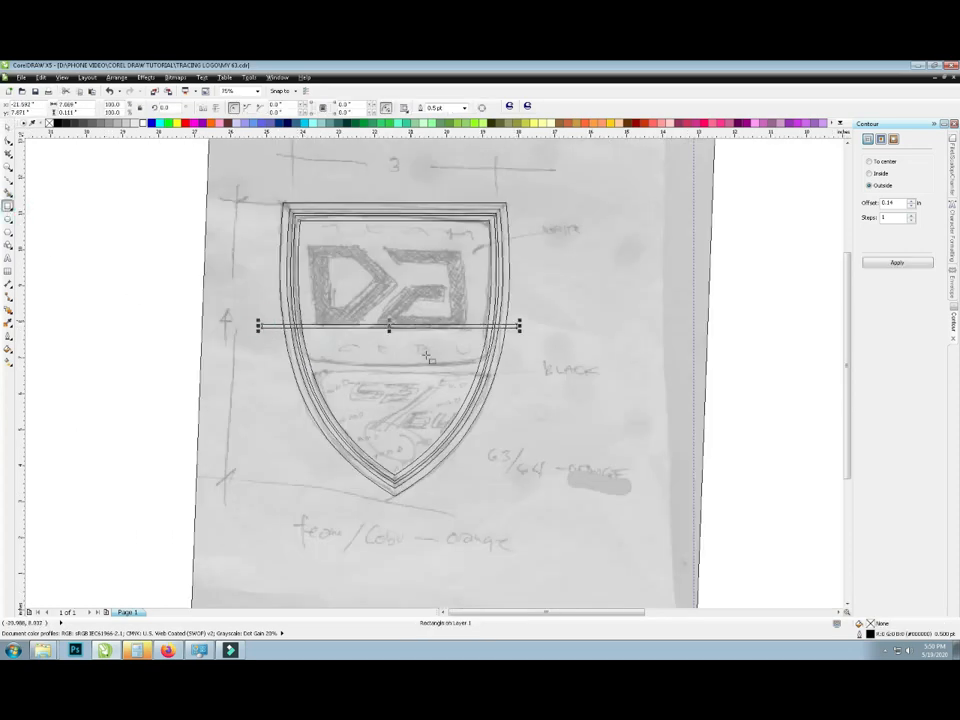
scroll(389, 326, up, 2)
drag(461, 358, 467, 383)
scroll(467, 383, down, 2)
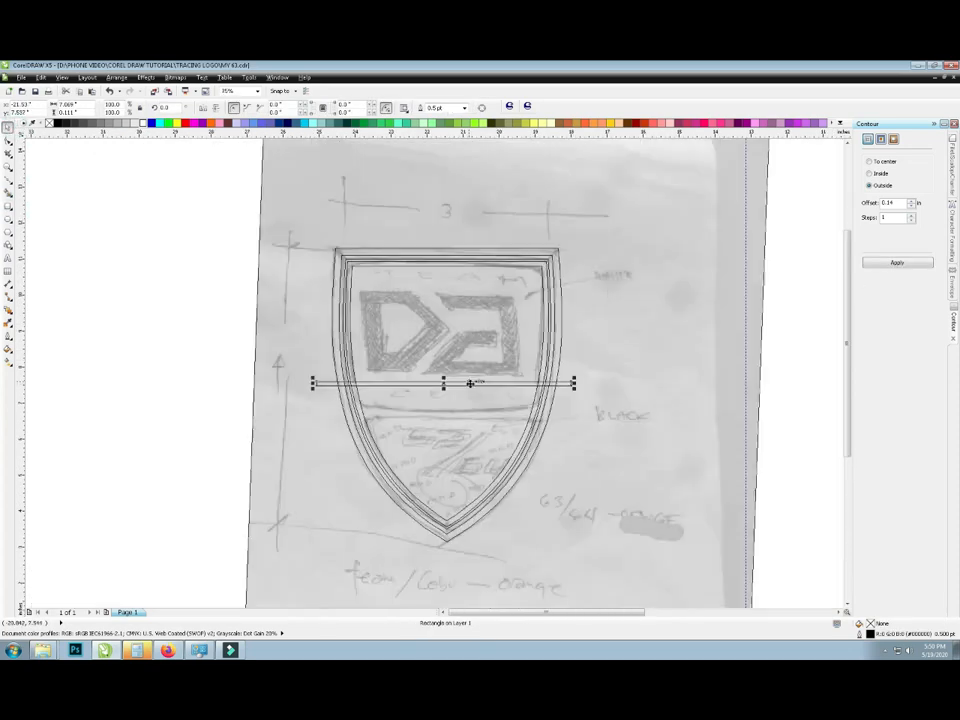
- Split the inner shield into upper and lower panels by trimming it with the thin horizontal rectangle, and delete the rectangle
key(Down)
shift+click(490, 380)
click(309, 107)
click(232, 216)
click(322, 388)
key(Delete)
click(465, 344)
scroll(465, 343, up, 1)
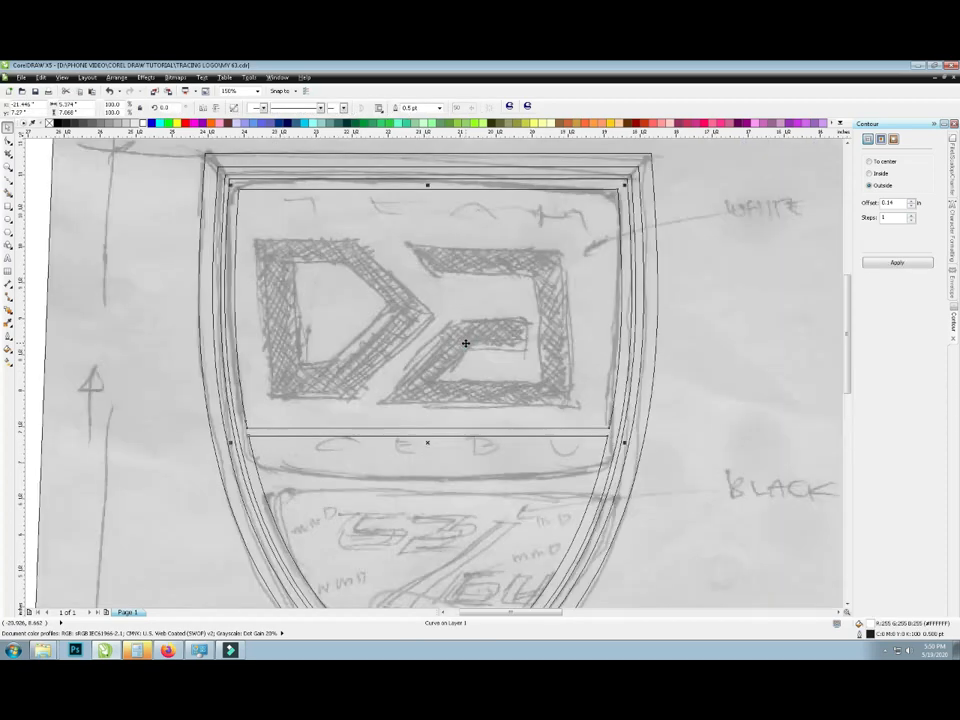
scroll(463, 337, down, 1)
scroll(465, 343, up, 1)
scroll(446, 435, down, 1)
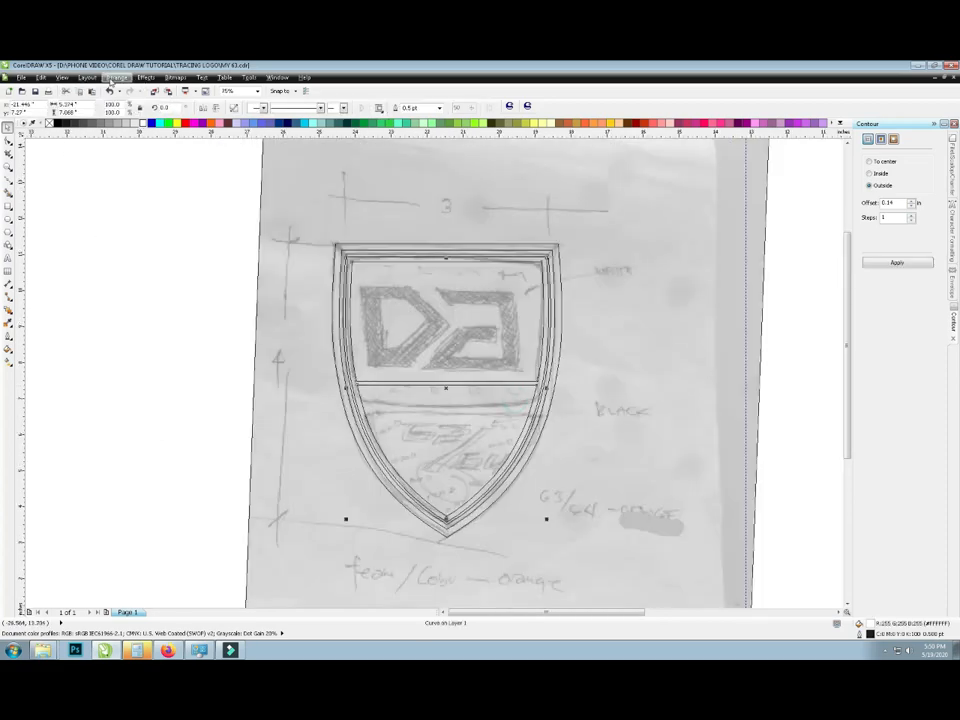
- Try filleting the corners of the inner shield panels, including with a 0.15 in radius, and undo the rounding
click(507, 399)
click(954, 178)
click(899, 156)
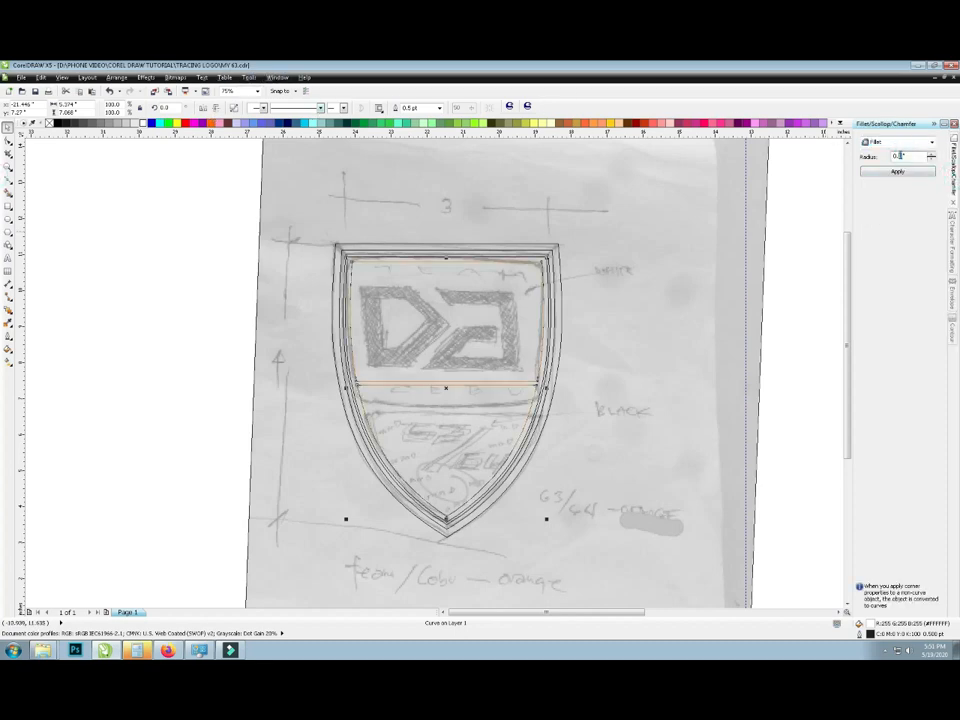
scroll(591, 287, up, 2)
click(897, 171)
key(ctrl+z)
drag(897, 156, 901, 156)
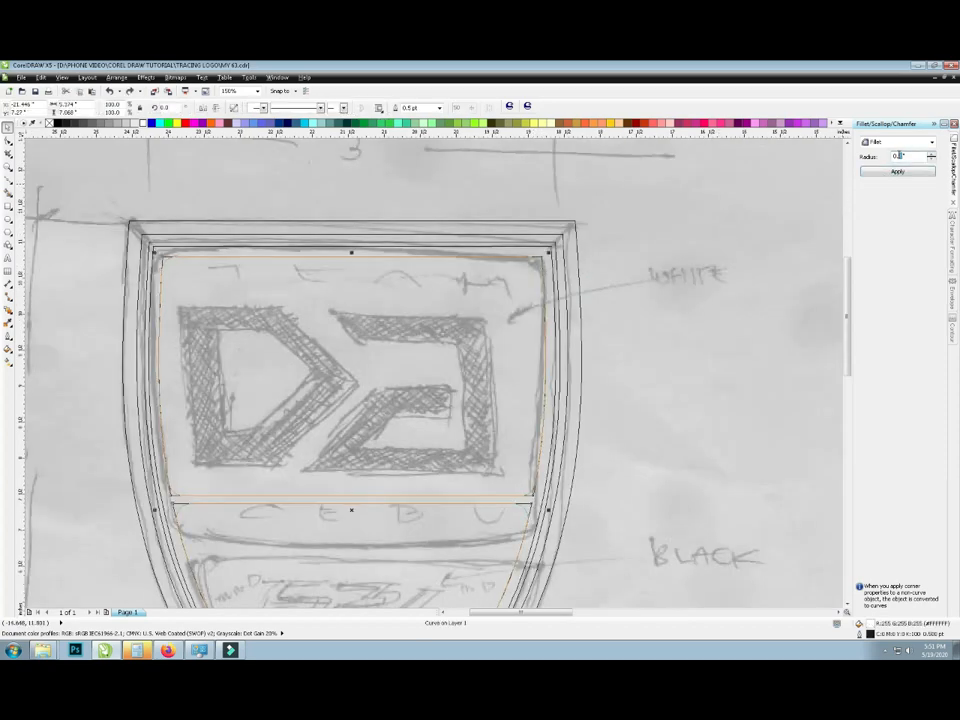
click(892, 172)
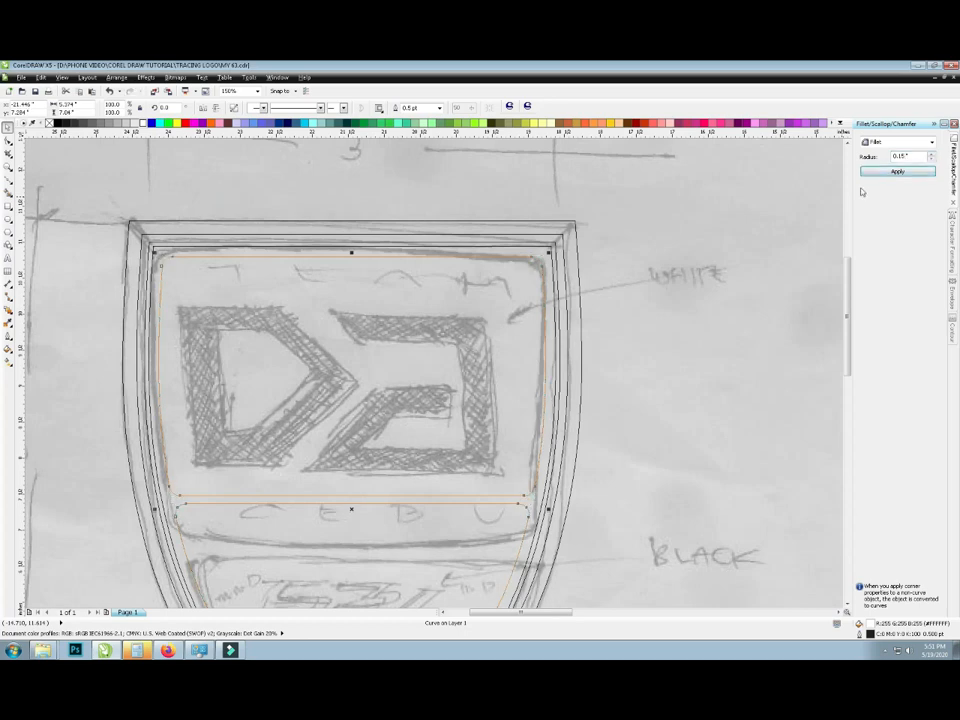
key(Escape)
scroll(561, 368, down, 3)
scroll(561, 368, up, 3)
click(563, 372)
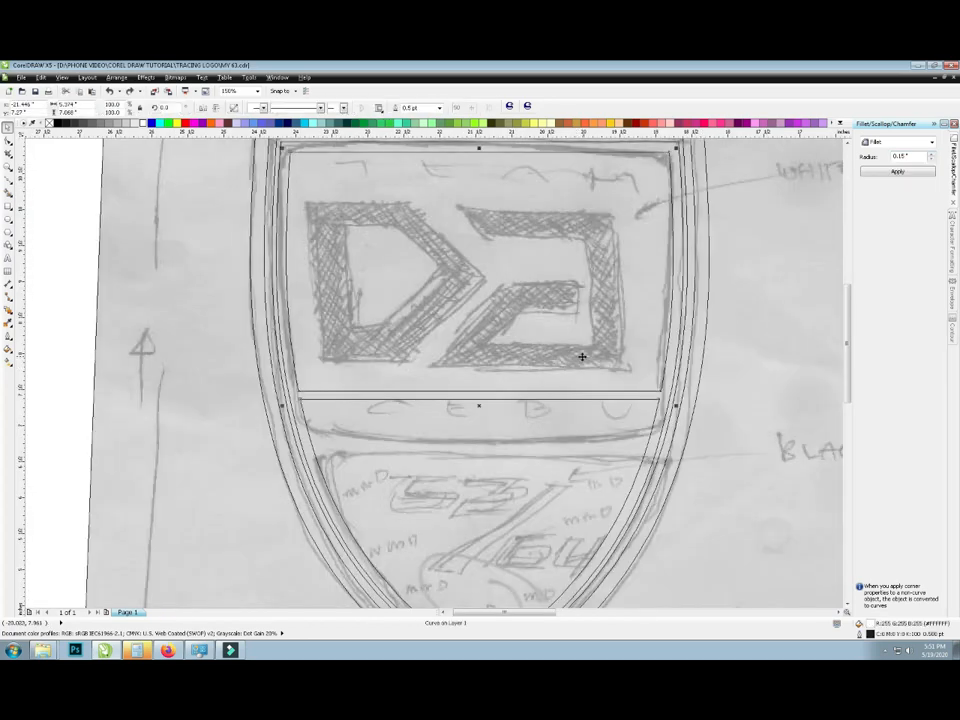
- Fillet the corners of the upper and lower inner panels with a 0.1 in radius
scroll(583, 358, down, 3)
scroll(615, 281, up, 3)
drag(901, 155, 903, 155)
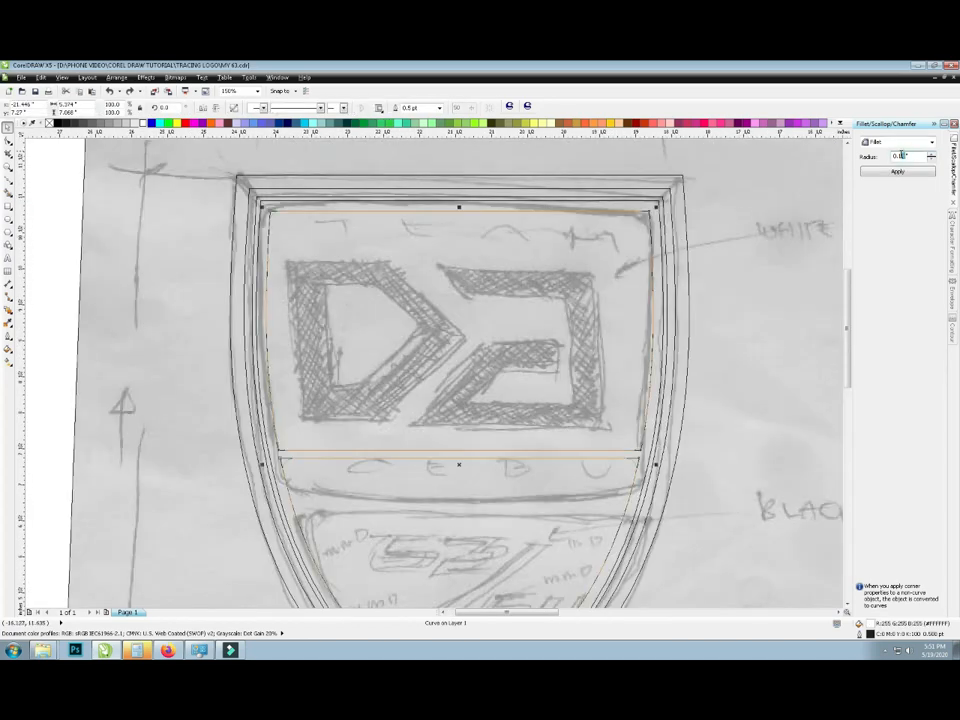
click(898, 172)
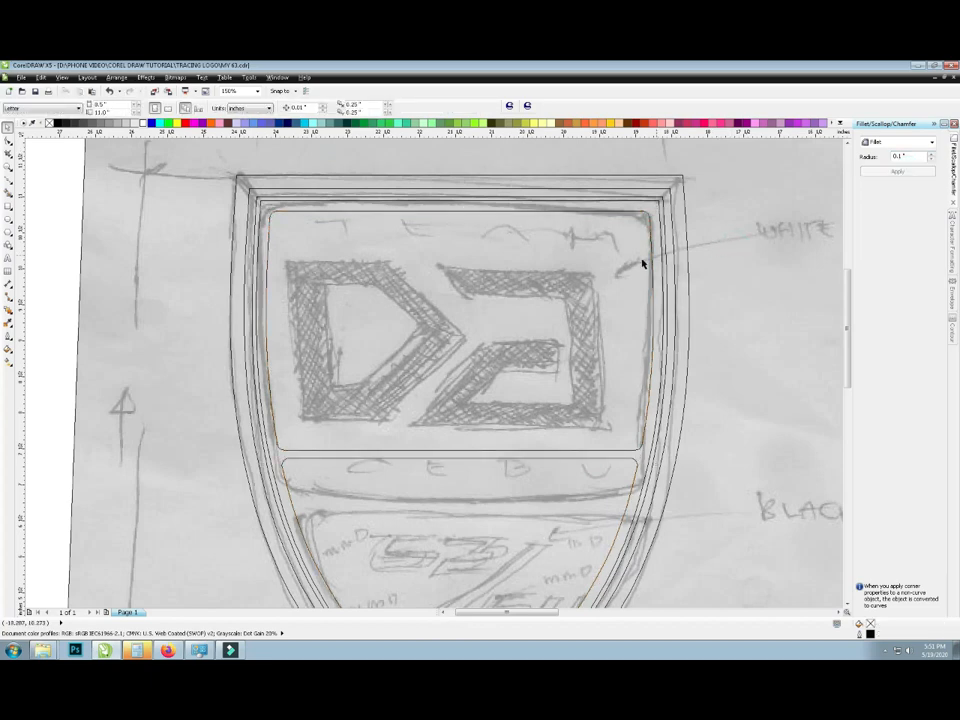
- Add a one-step outside contour with a 0.03 in offset to the rounded inner panels
click(953, 328)
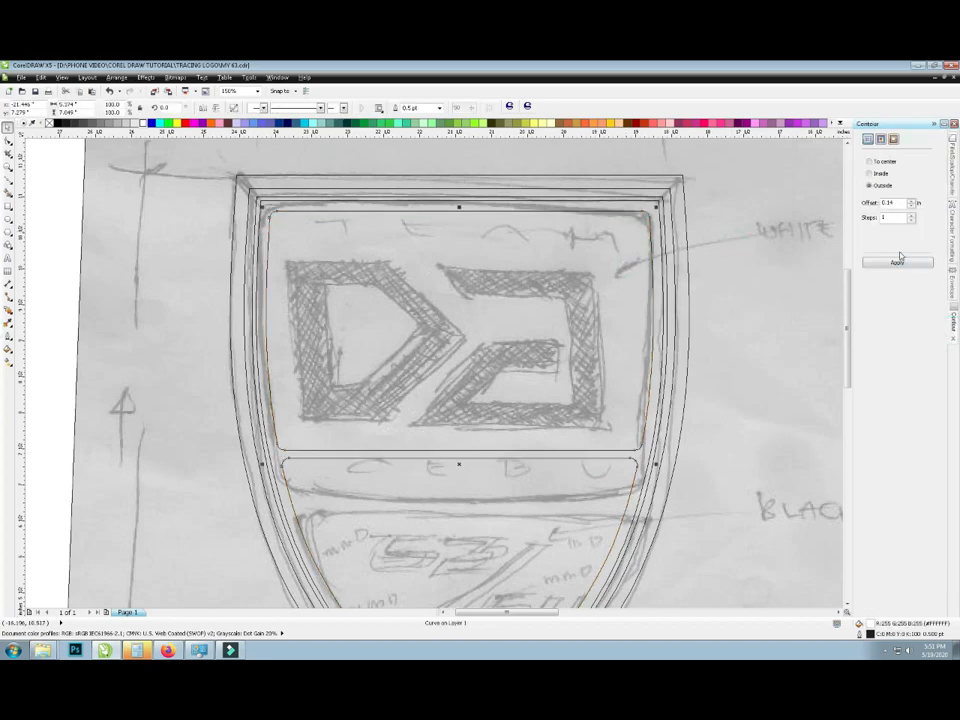
drag(886, 203, 912, 203)
click(896, 263)
text(03)
key(Return)
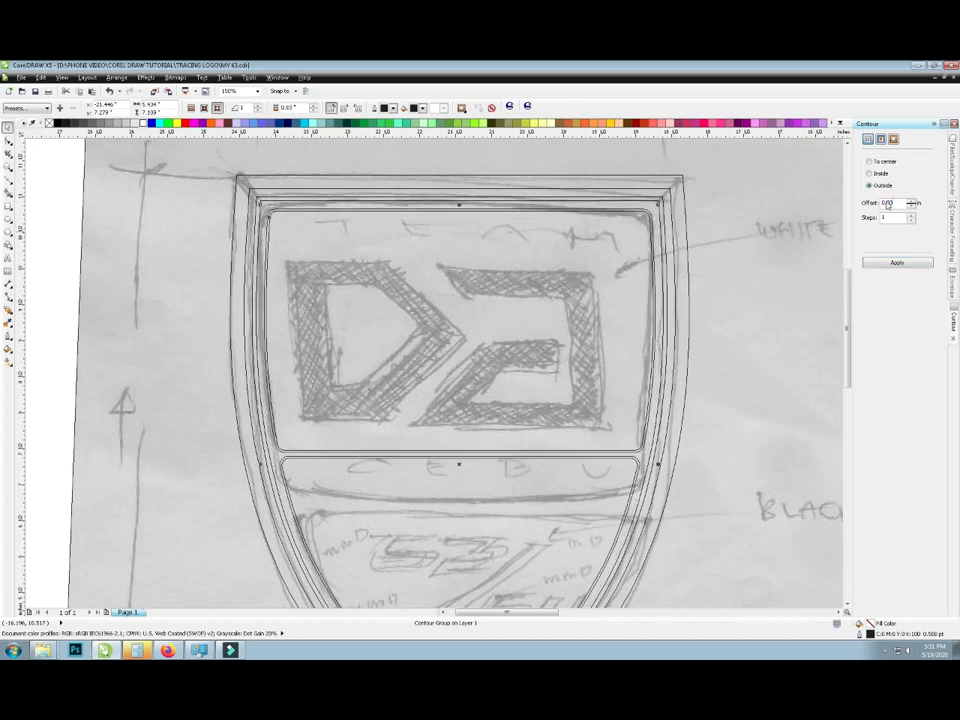
- Break the contour group apart and separate the combined curves into individual upper and lower panel outlines
click(778, 251)
right_click(651, 254)
click(720, 238)
click(655, 267)
right_click(652, 263)
click(718, 270)
click(720, 272)
- Test-move the upper panel's outlines, undo the moves, and delete its inner duplicate outline
drag(654, 278, 527, 253)
key(ctrl+z)
click(647, 308)
right_click(647, 307)
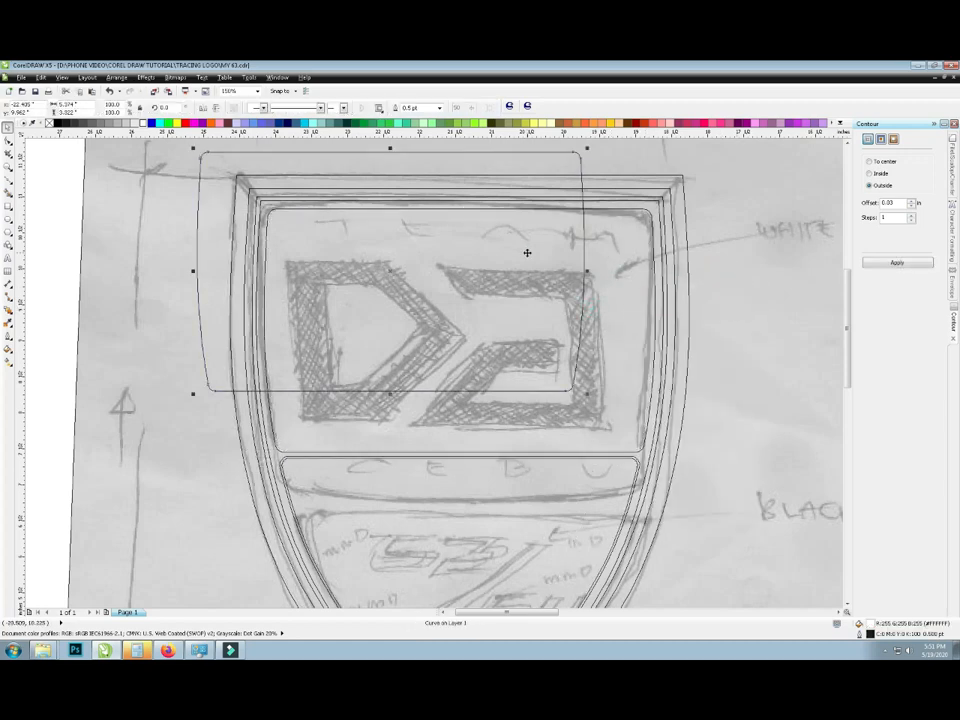
key(ctrl+z)
click(746, 294)
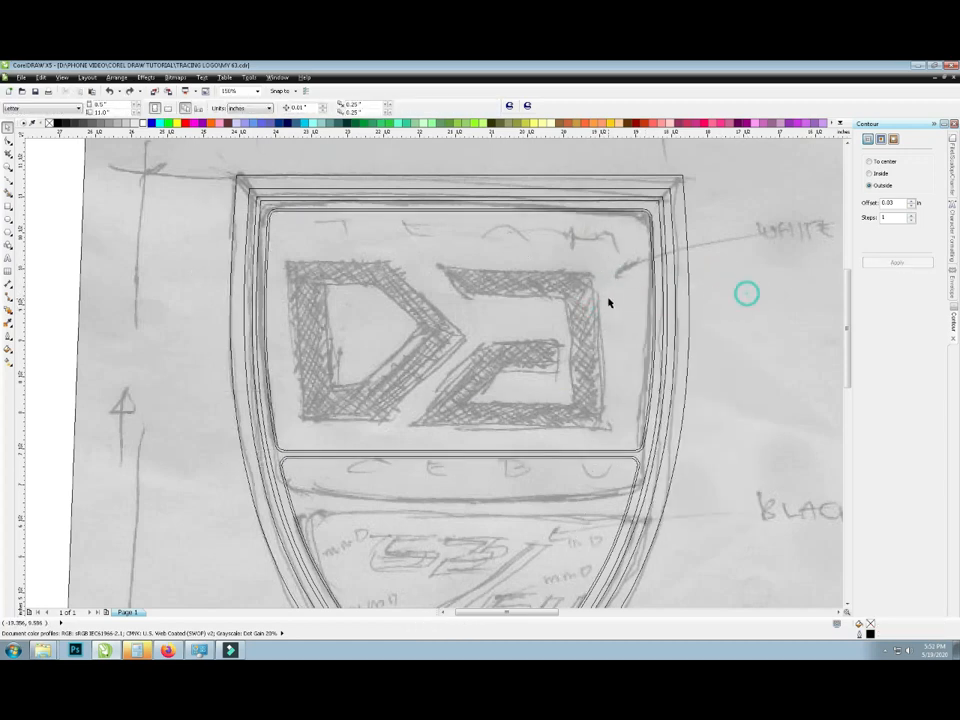
drag(607, 298, 539, 272)
key(ctrl+z)
drag(613, 326, 553, 294)
key(Delete)
- Switch to Normal view and fill the upper inner panel with white
scroll(632, 331, down, 1)
click(61, 78)
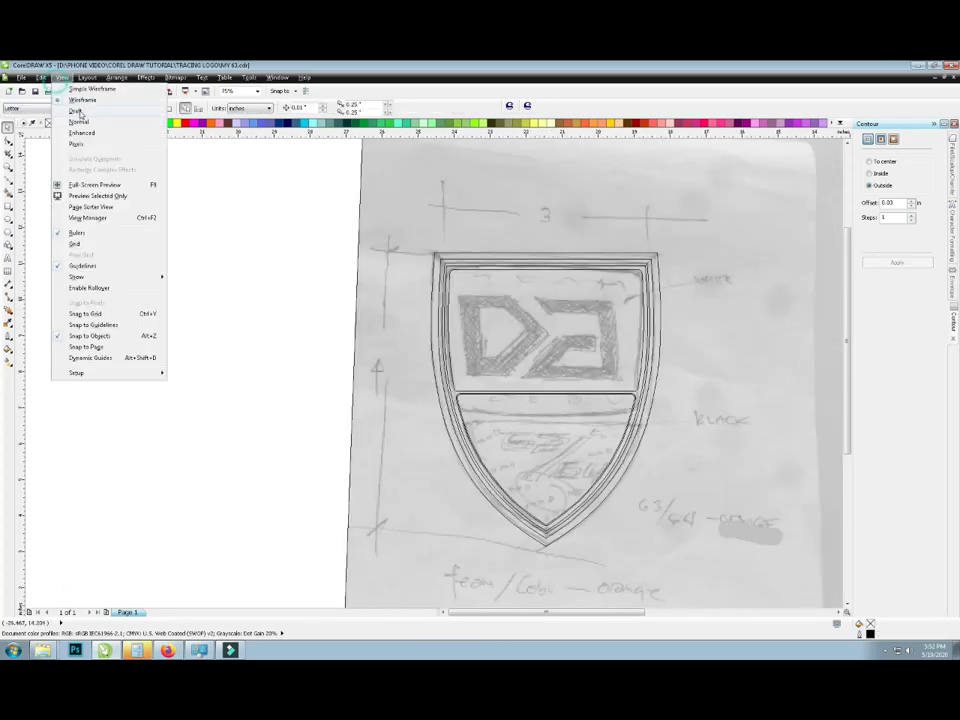
click(79, 123)
scroll(644, 359, up, 1)
click(604, 349)
click(143, 122)
- Fill the inner shape of the lower panel with orange
click(589, 461)
click(636, 440)
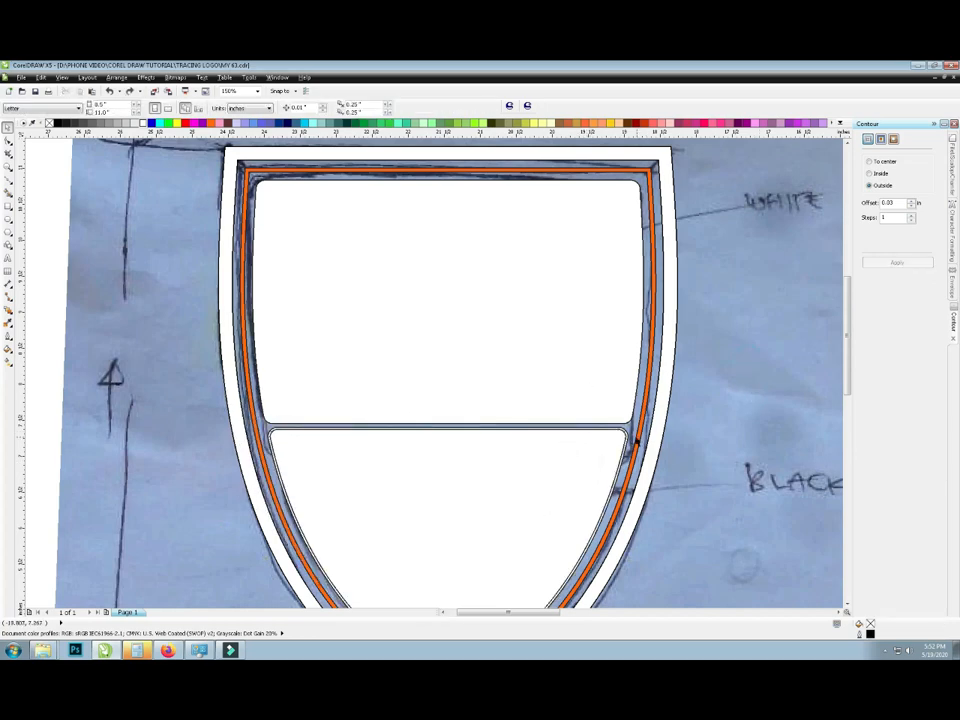
click(613, 443)
click(211, 123)
click(715, 265)
scroll(713, 264, down, 1)
scroll(702, 240, up, 1)
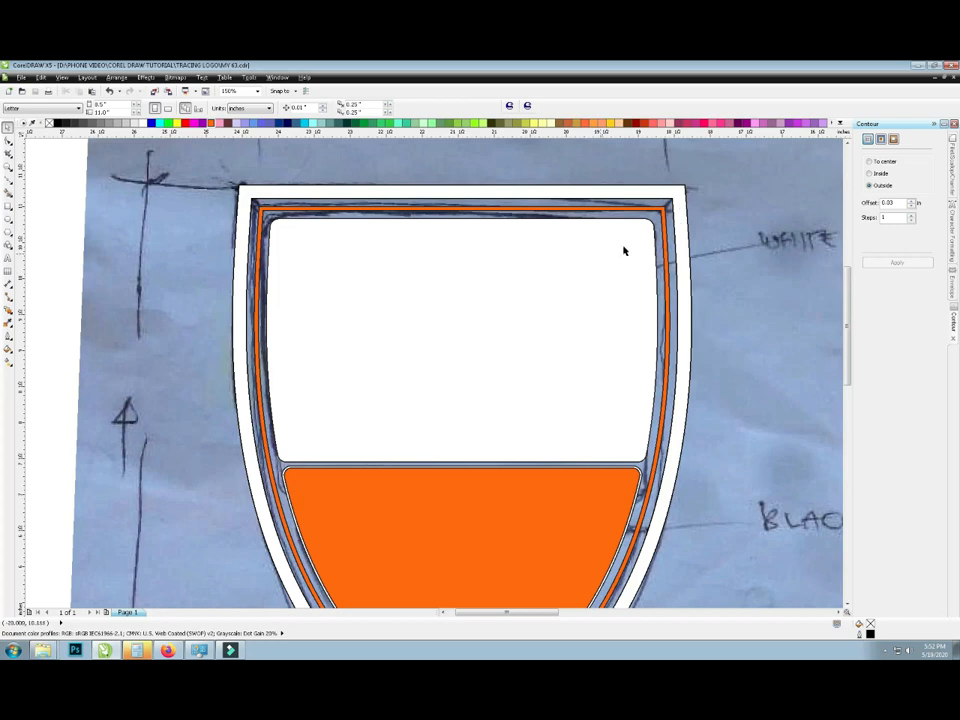
- Switch back to Wireframe view and add the text TEAM near the top of the upper panel
click(62, 77)
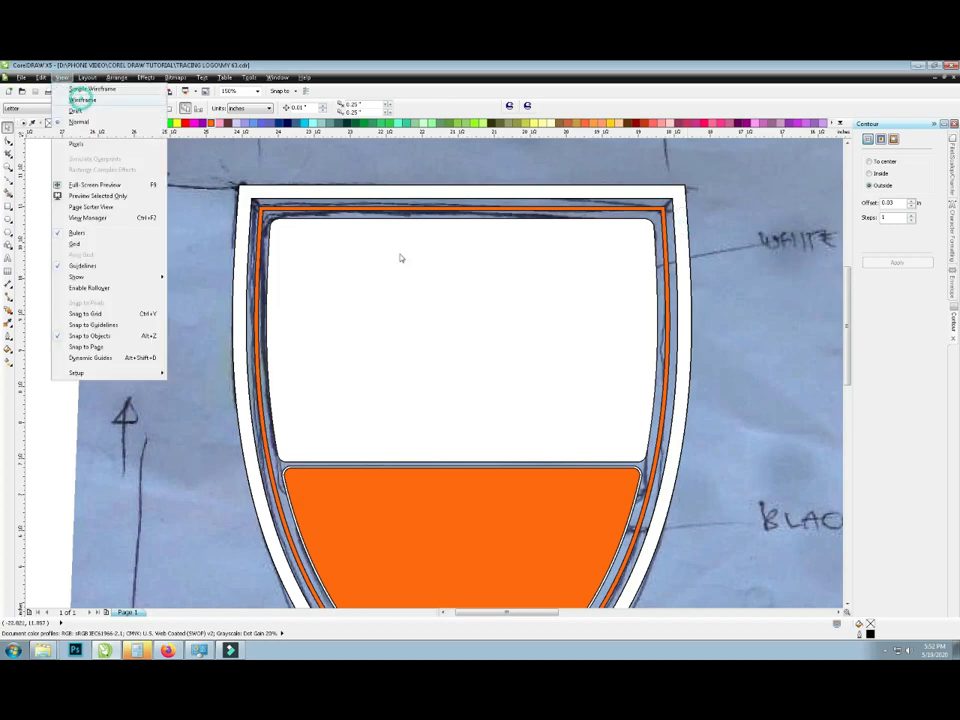
click(80, 100)
scroll(415, 300, up, 1)
scroll(405, 330, down, 2)
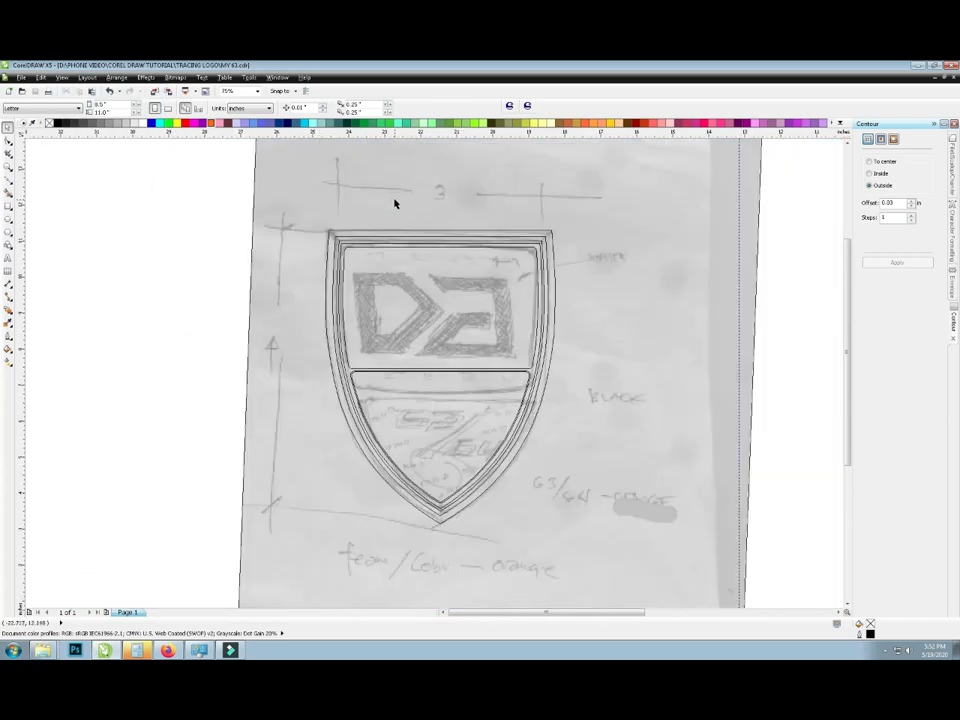
scroll(394, 225, up, 2)
key(F8)
click(389, 252)
text(TEA)
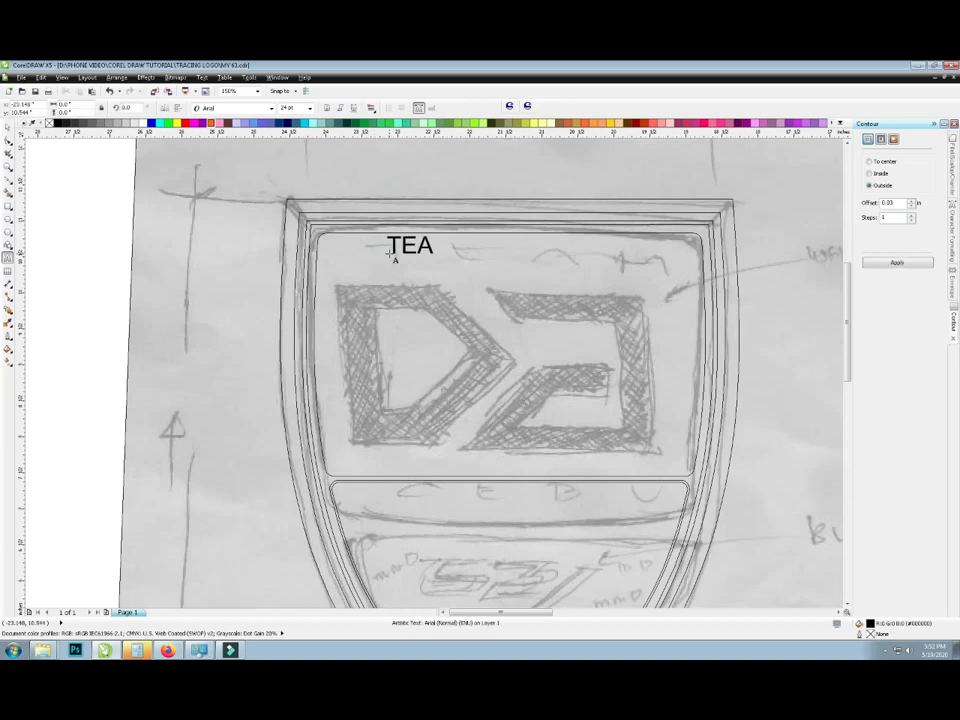
text(M)
- Set the TEAM text in the Ethnocentric Rg font with 500% range kerning
key(ctrl+a)
click(229, 107)
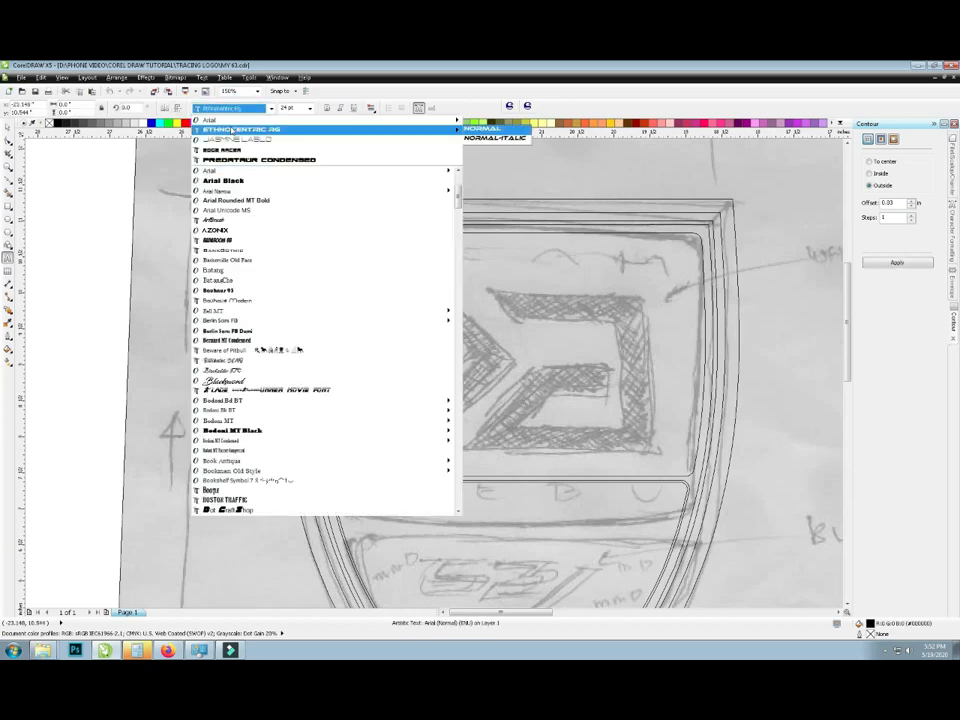
click(232, 130)
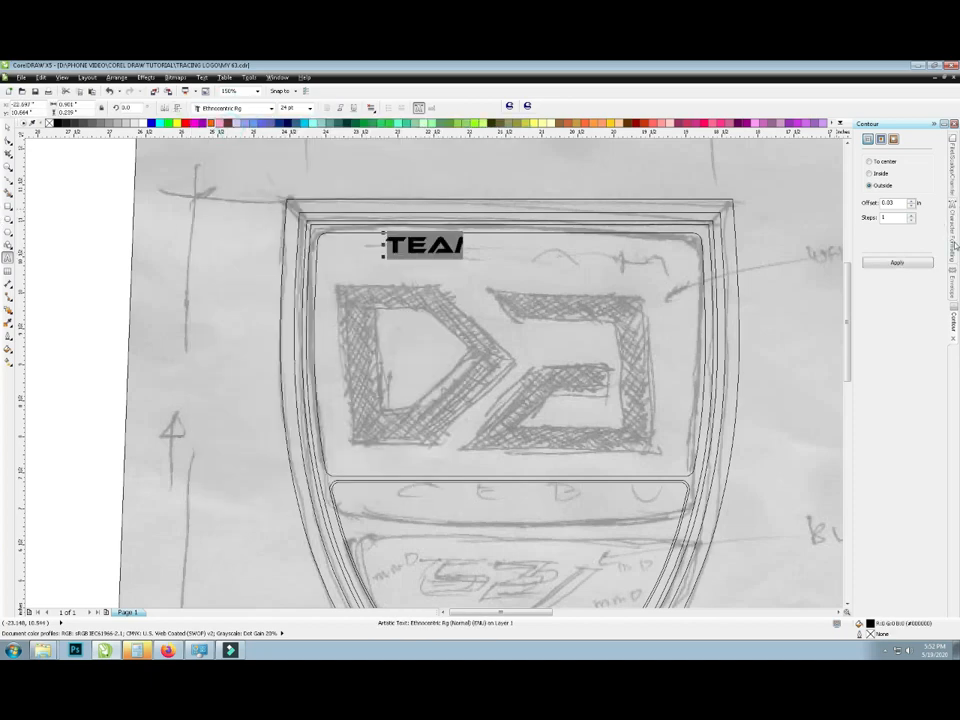
click(953, 235)
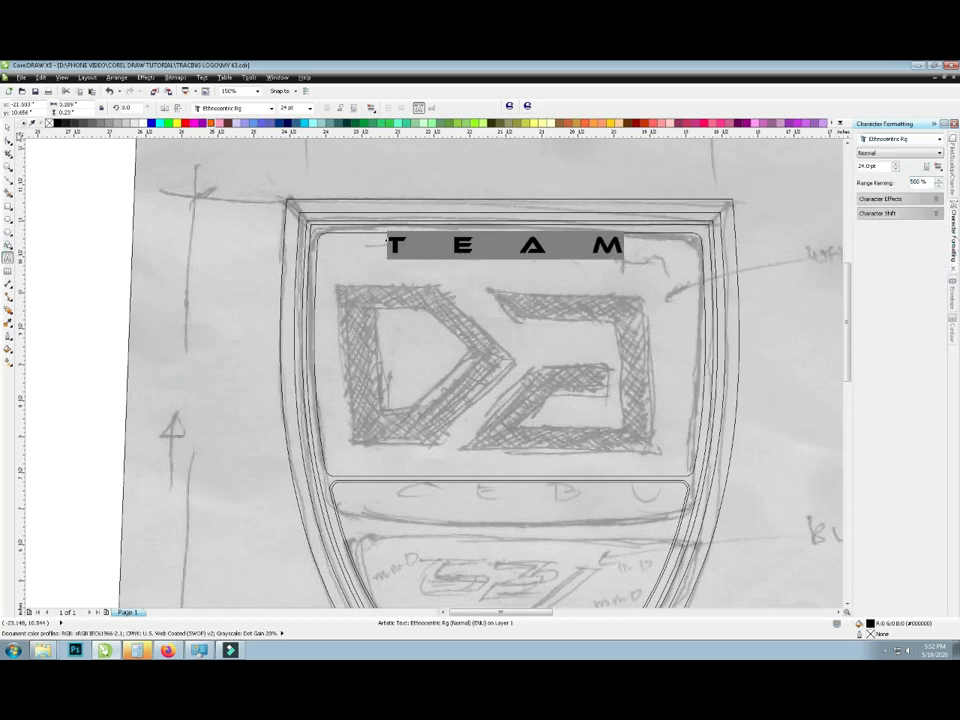
- Place TEAM above the DA lettermark, enlarge it to about 30.5 pt and centre it horizontally on the shield panels
click(8, 128)
drag(531, 250, 501, 267)
drag(598, 274, 664, 246)
shift+click(583, 228)
key(c)
click(549, 267)
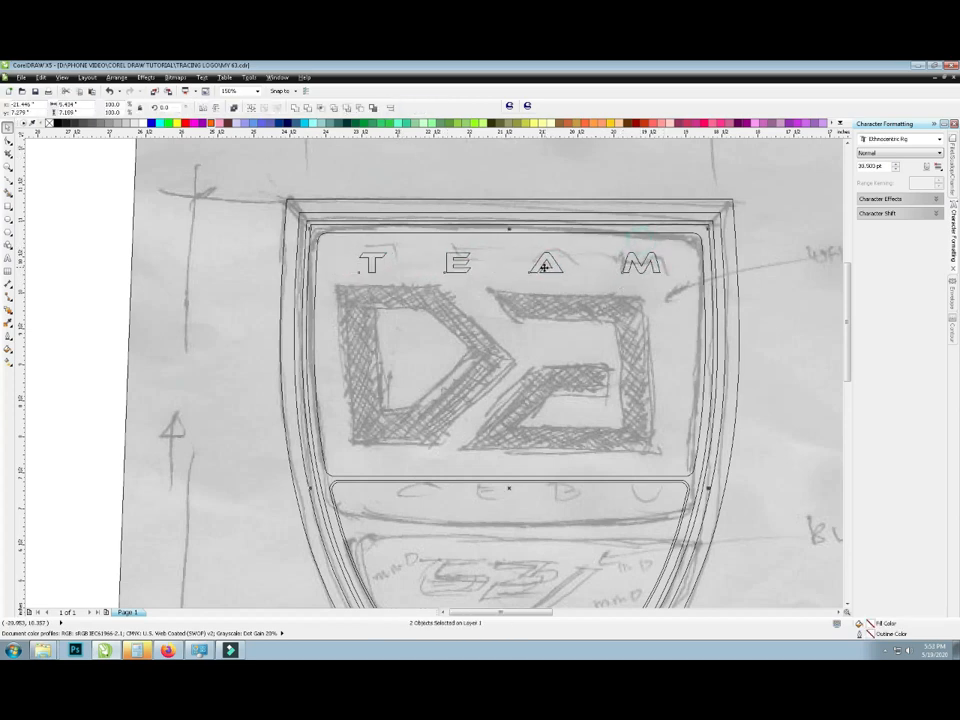
click(553, 235)
click(548, 258)
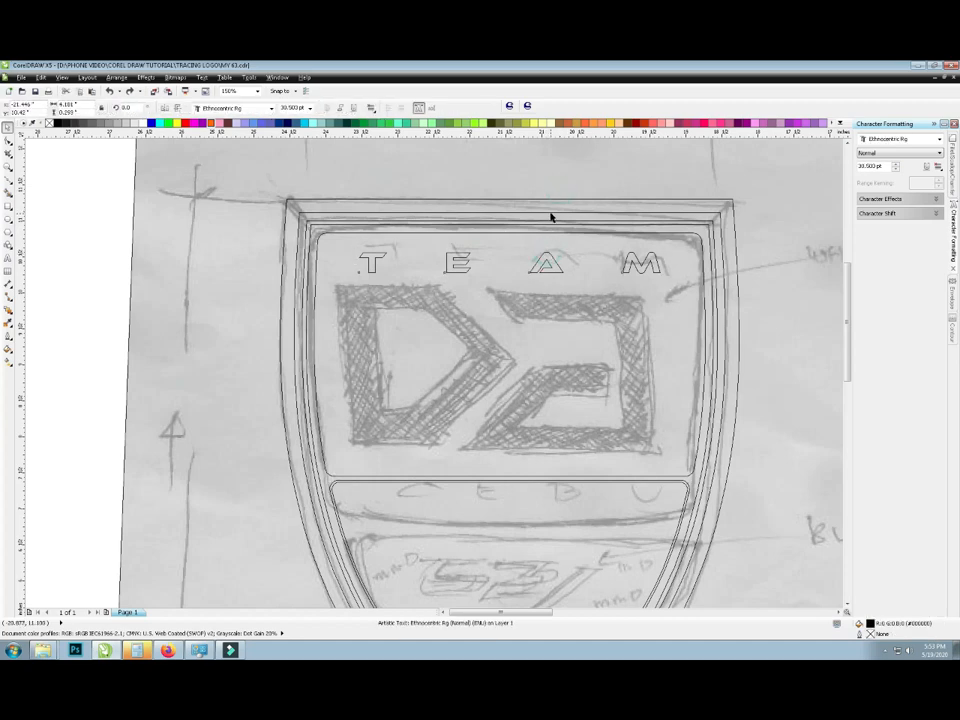
click(514, 186)
- Copy the TEAM text to just below the DA lettermark and change the copy to CEBU
drag(549, 258, 539, 450)
right_click(539, 450)
key(F8)
text(CEBU)
- Set CEBU's range kerning to 300% after trying other spacings such as 100% and 500%, and nudge the text towards the panel's lower edge
key(ctrl+a)
key(Return)
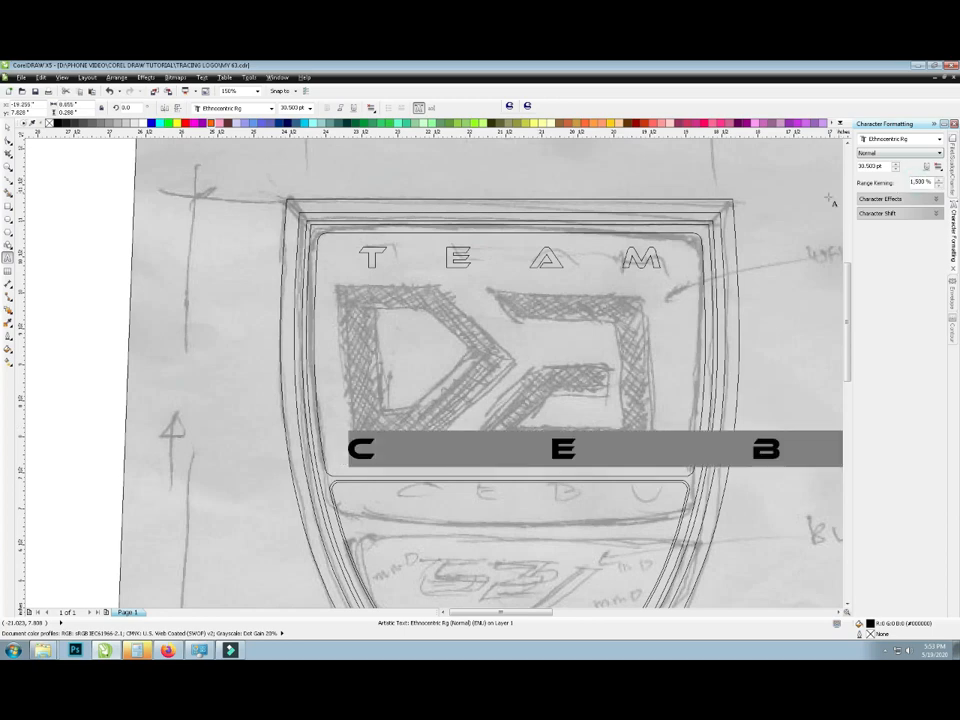
drag(926, 182, 877, 185)
key(Return)
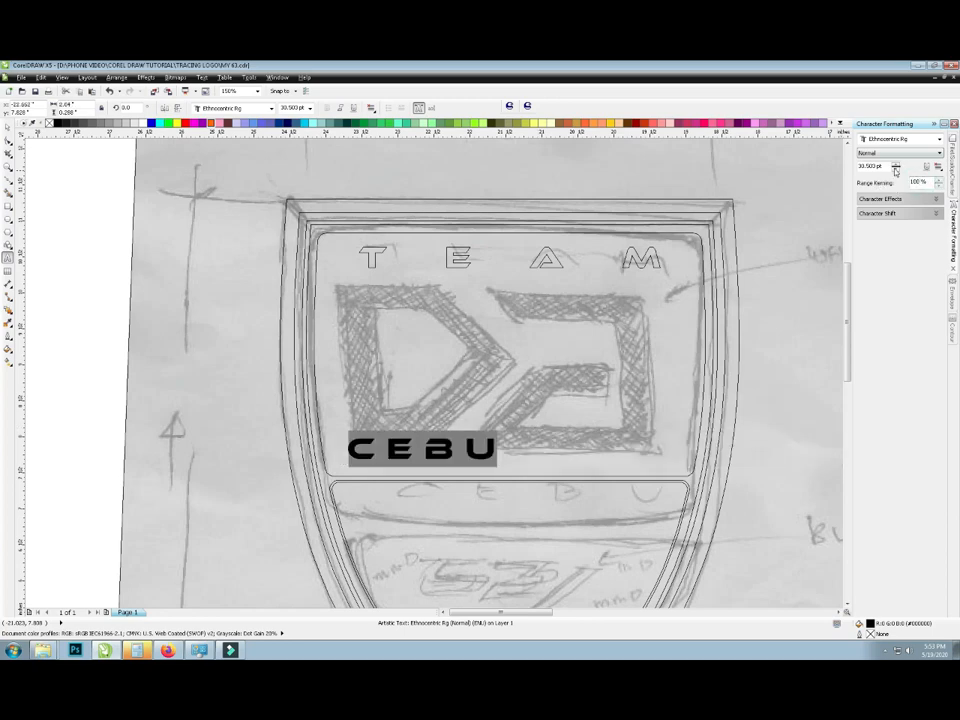
text(500)
key(Return)
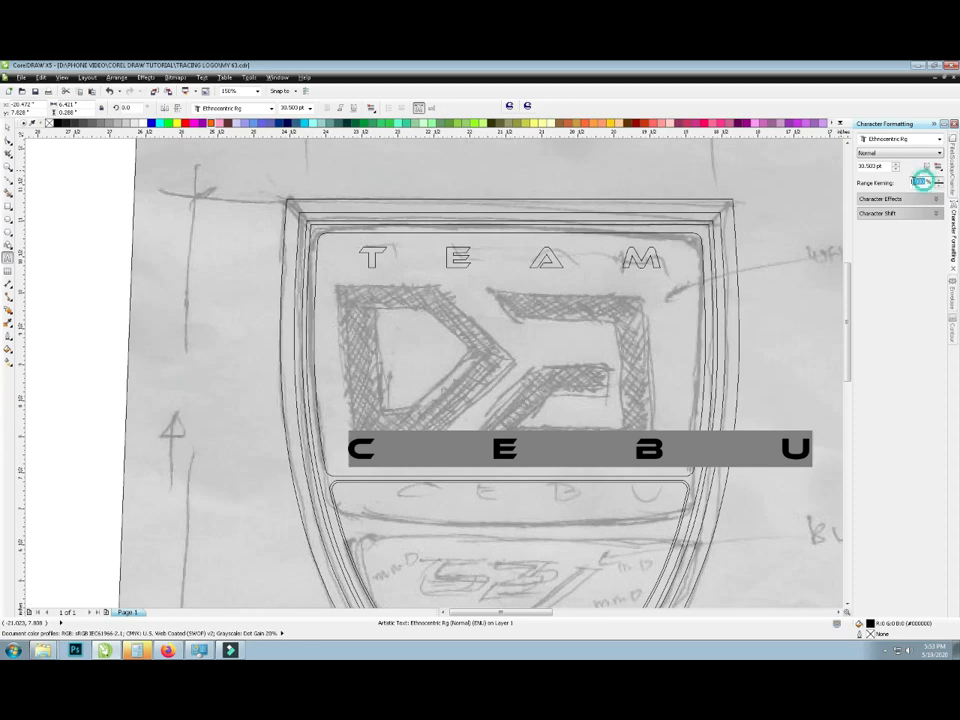
key(Return)
click(546, 454)
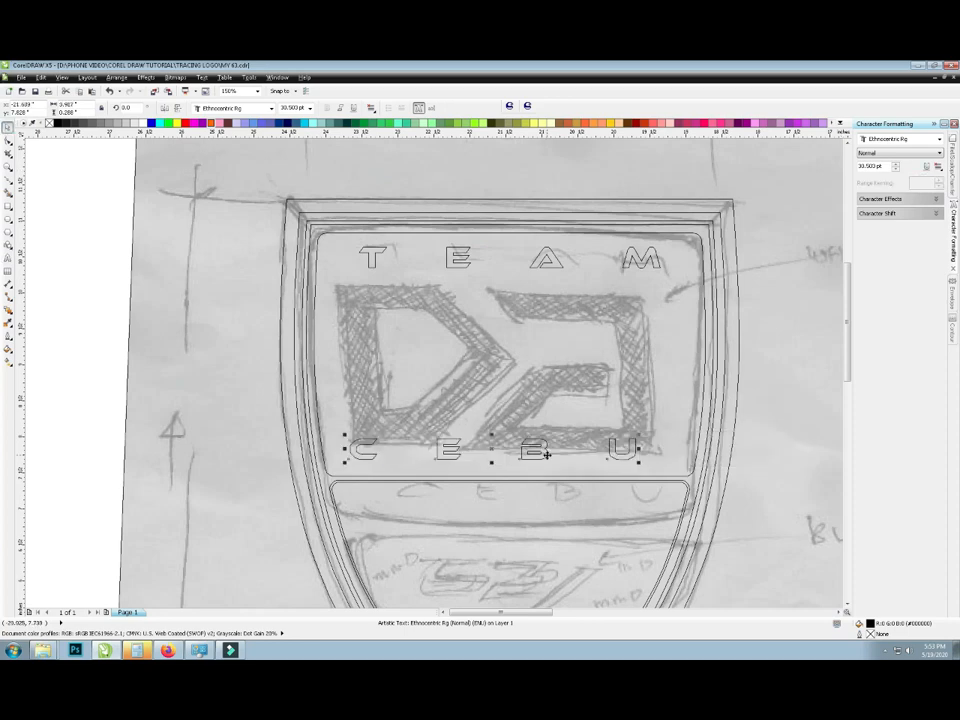
key(ctrl+a)
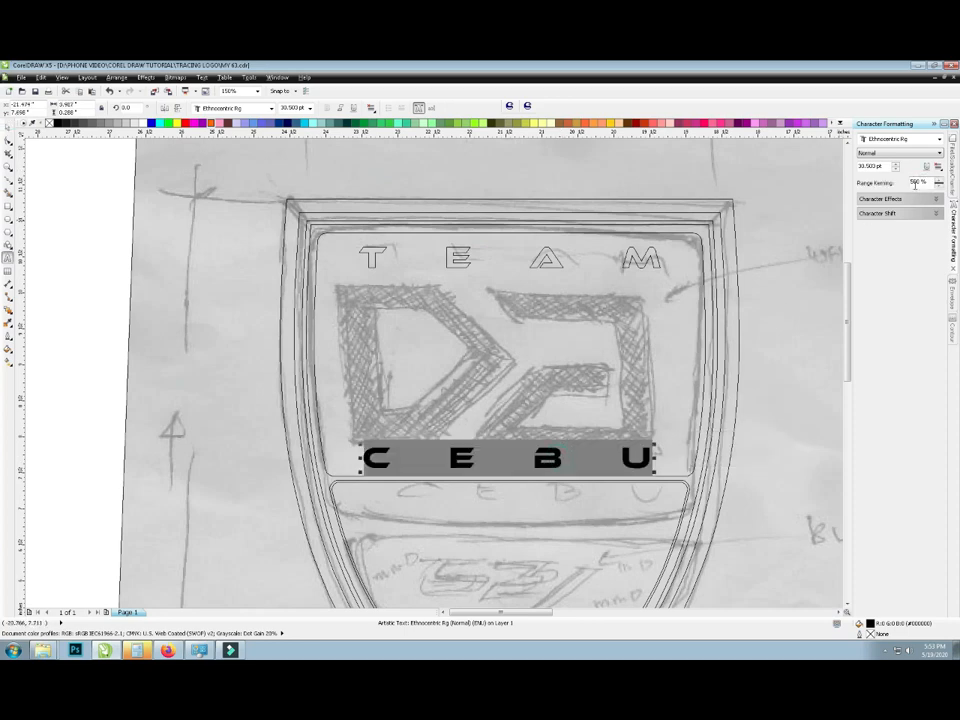
text(300)
key(Return)
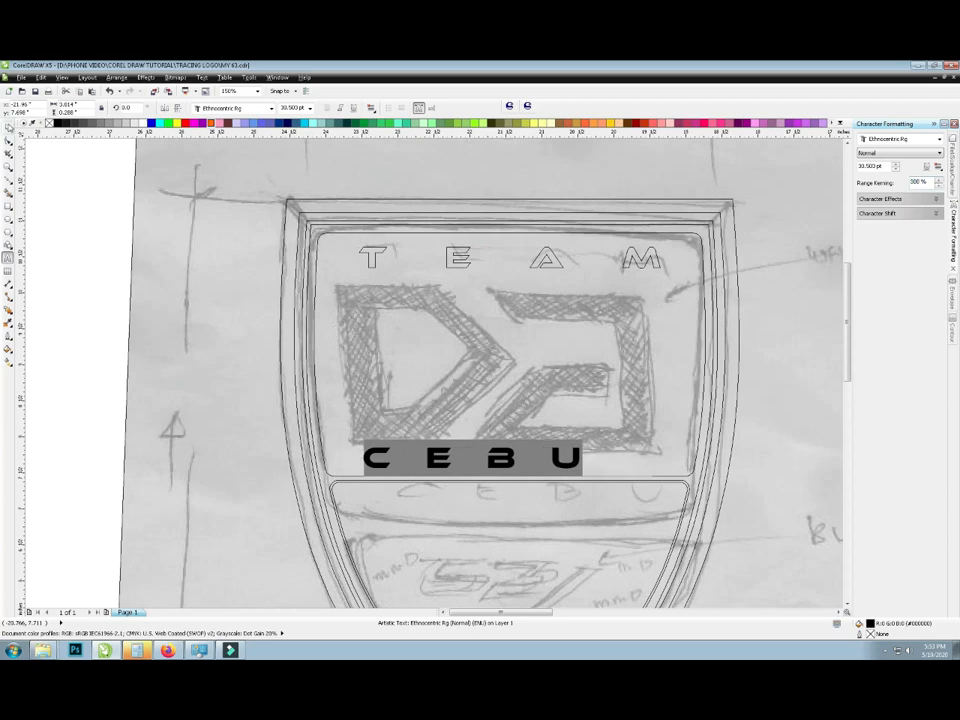
- Centre the CEBU text horizontally on the shield panels
key(ctrl+space)
key(Escape)
drag(610, 461, 613, 461)
shift+click(644, 465)
key(c)
- Switch to Normal view and fill both the TEAM and CEBU texts with orange
scroll(616, 456, down, 1)
click(62, 77)
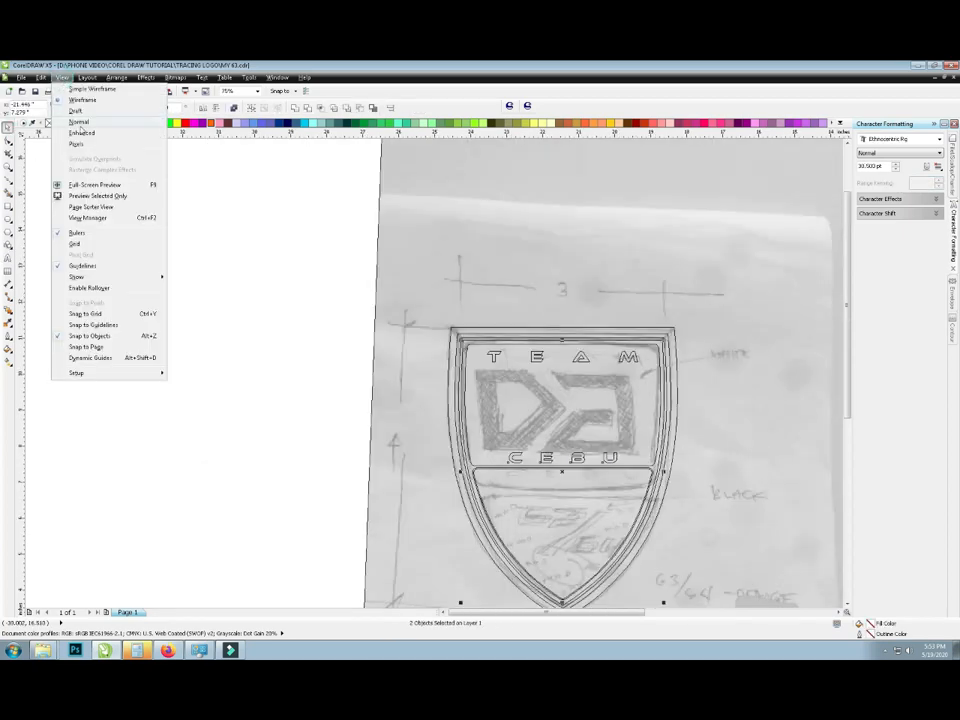
click(84, 120)
scroll(625, 444, up, 1)
shift+click(548, 272)
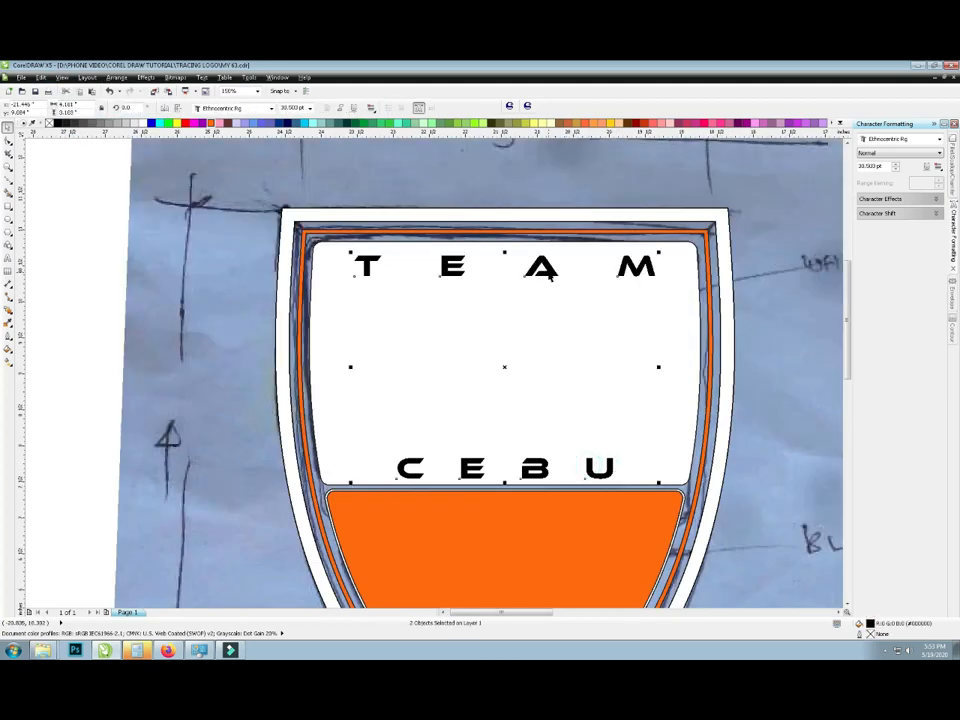
click(211, 123)
scroll(645, 330, down, 1)
key(Escape)
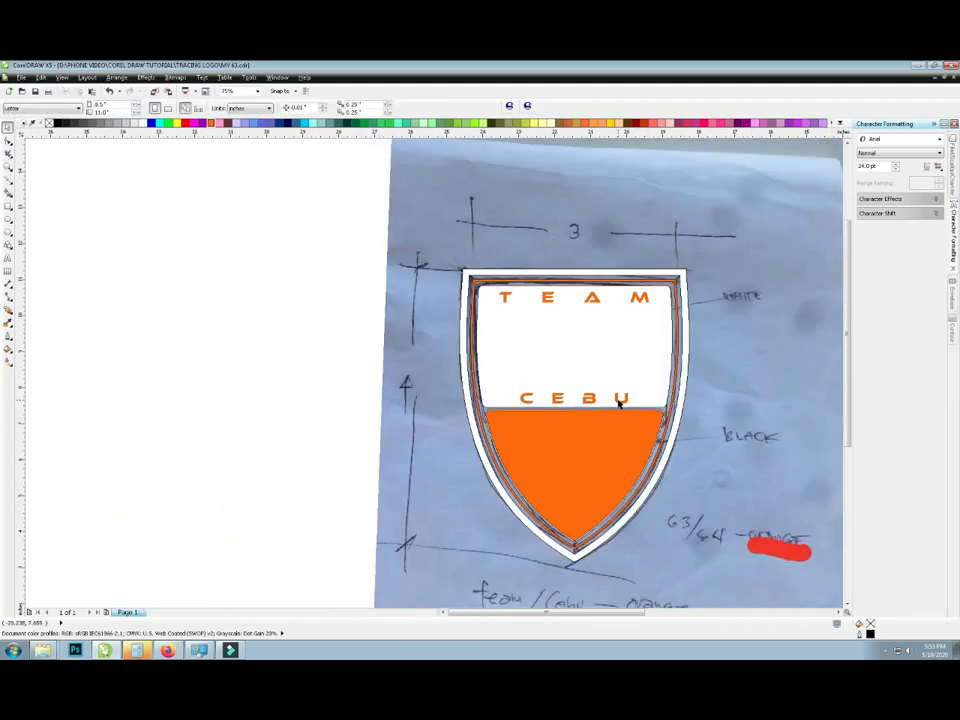
- Return to Wireframe view and compare the lower panel and lettering with the sketch
scroll(600, 455, up, 1)
scroll(597, 456, down, 1)
scroll(597, 456, up, 1)
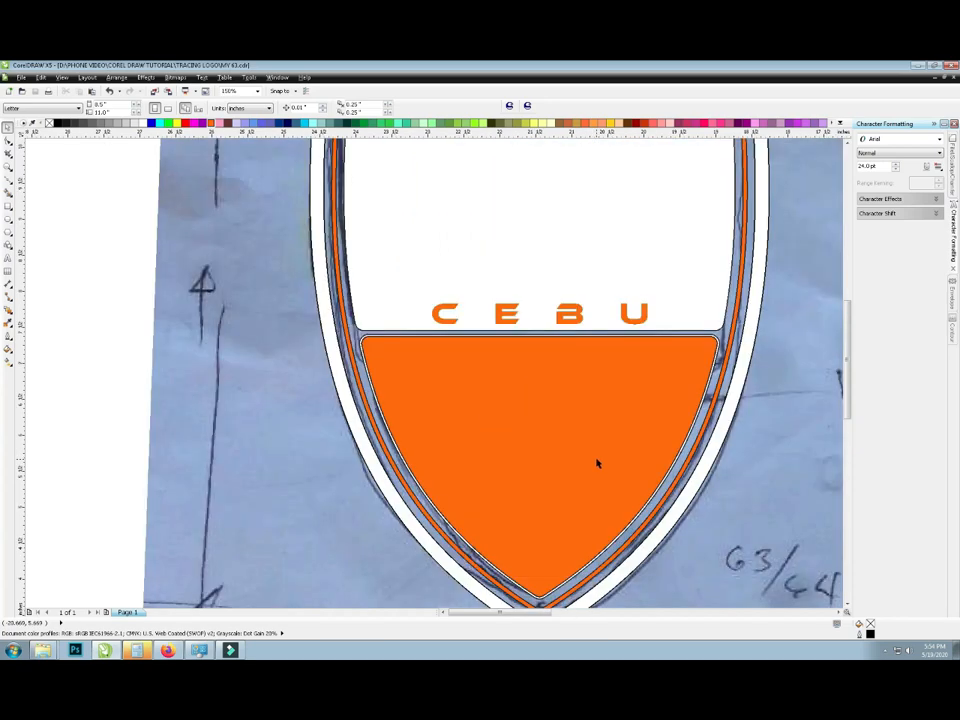
click(62, 77)
click(70, 100)
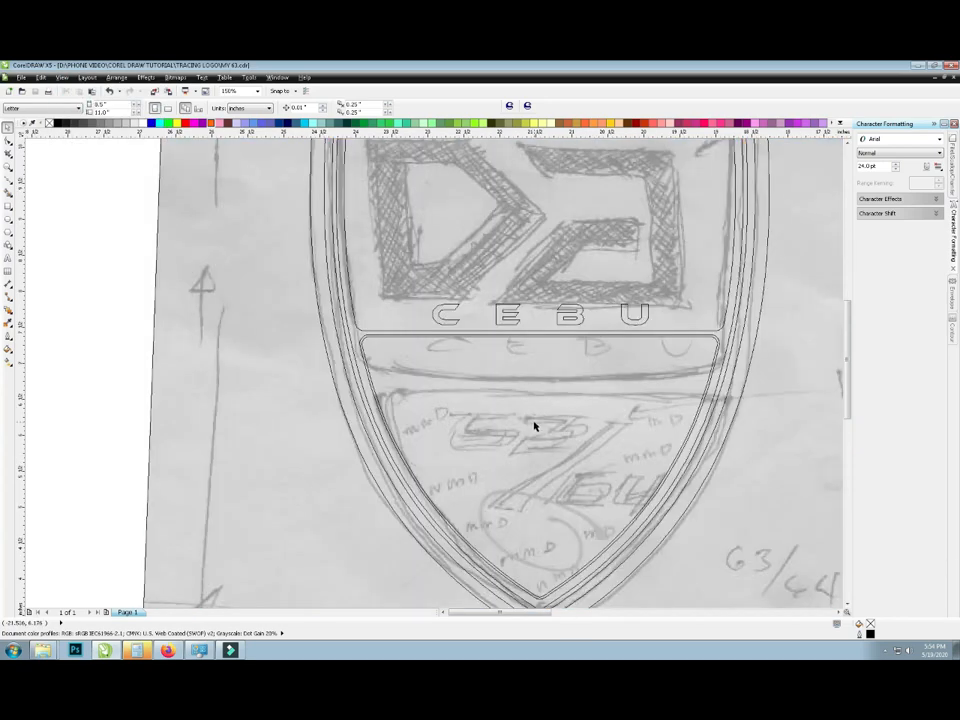
scroll(533, 432, down, 1)
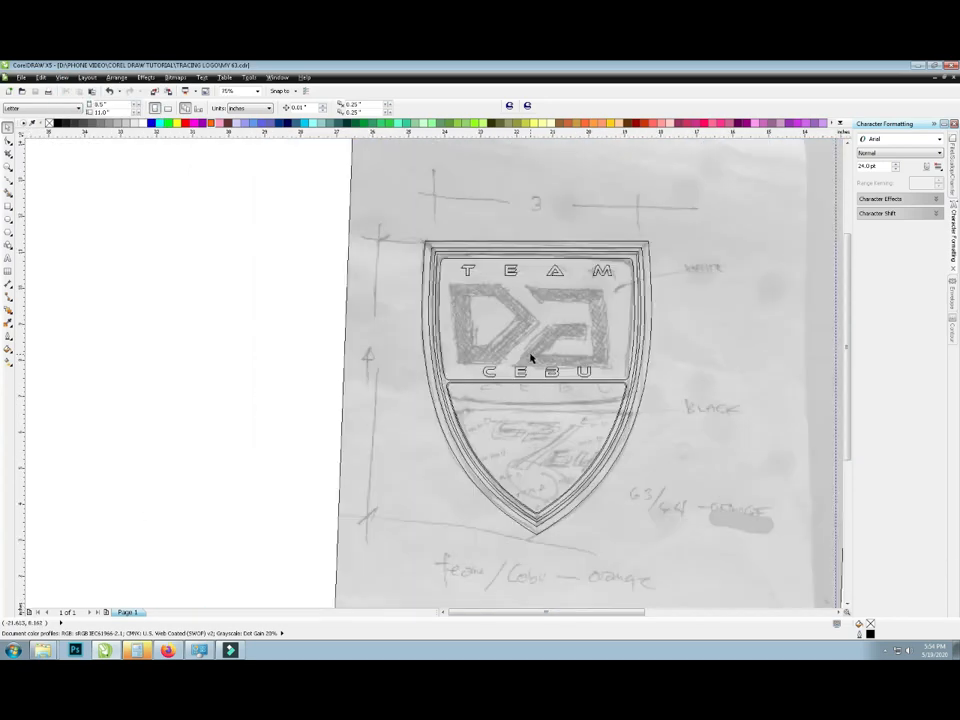
- Move the CEBU text off the emblem area and draw a rectangle about 4.6 by 2.3 in around the sketched DA emblem
scroll(532, 358, up, 1)
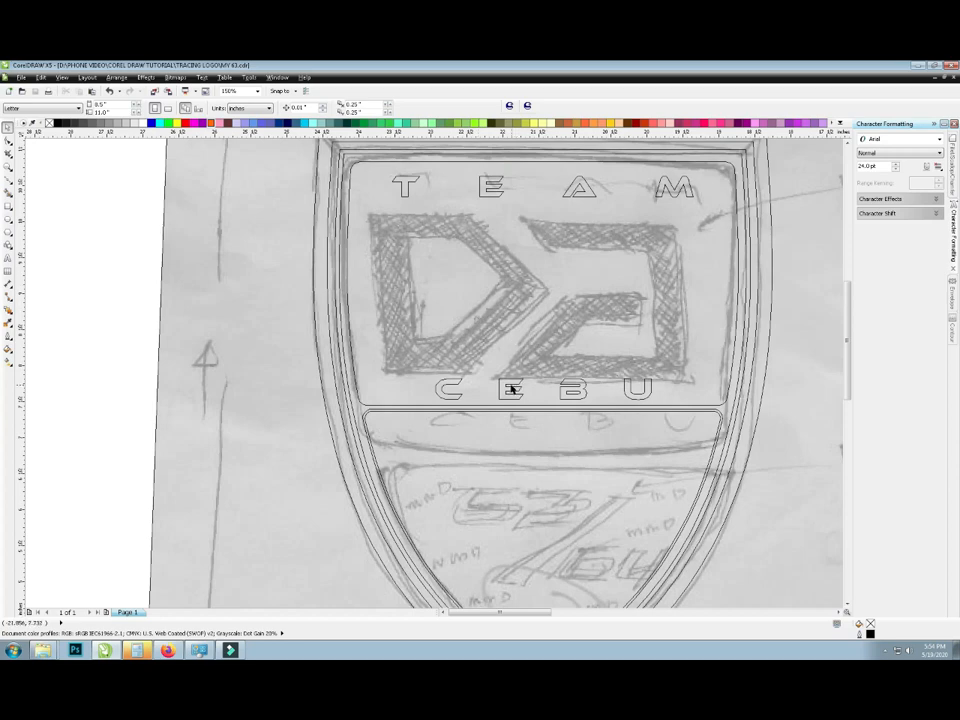
drag(511, 392, 388, 460)
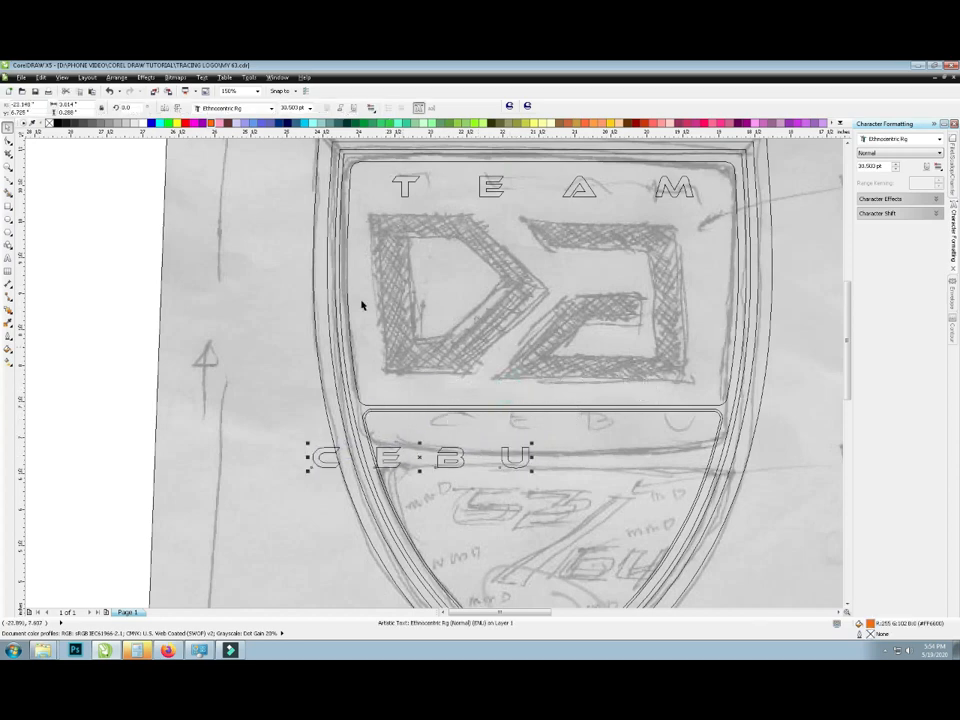
click(8, 206)
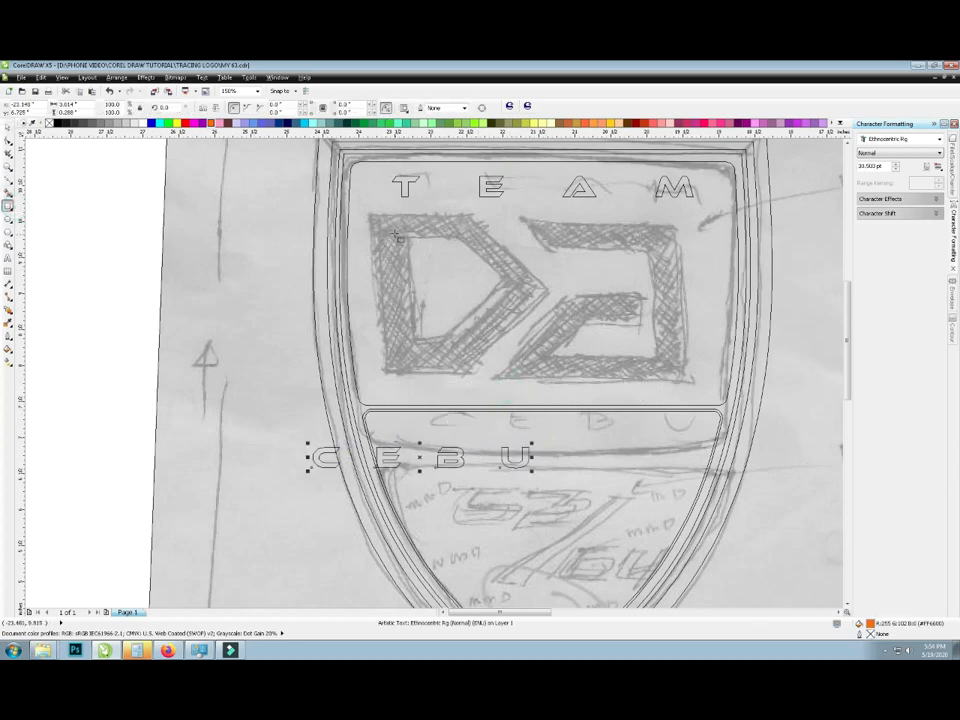
mouse_move(369, 216)
mouse_down()
mouse_move(655, 345)
mouse_move(709, 383)
mouse_up()
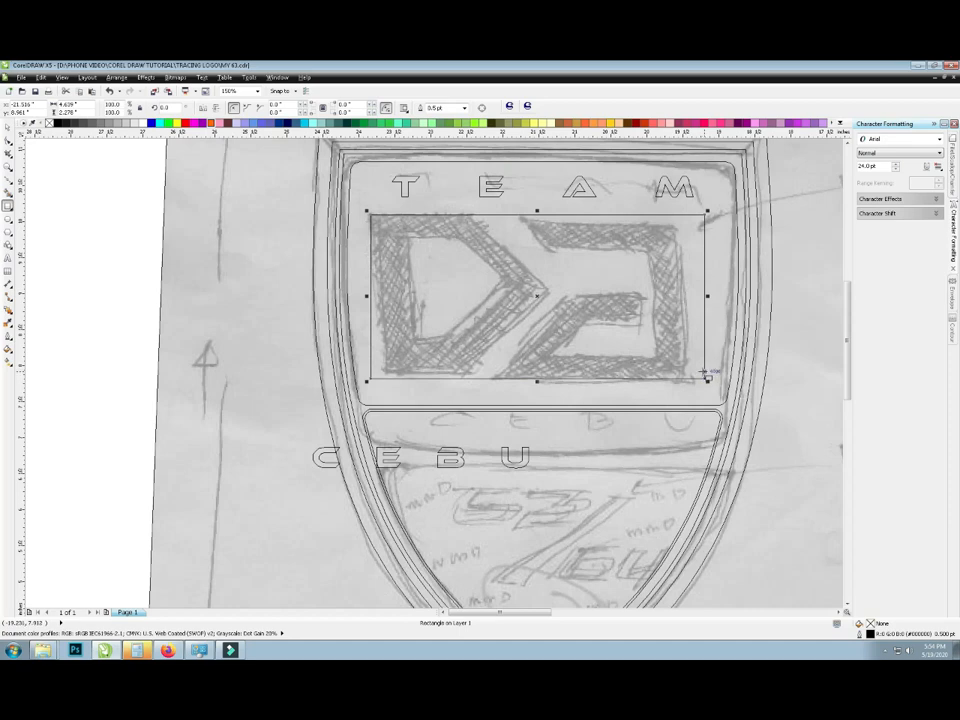
click(8, 127)
click(124, 203)
- Draw a straight diagonal line along the upper slanted edge of the sketched D
click(8, 180)
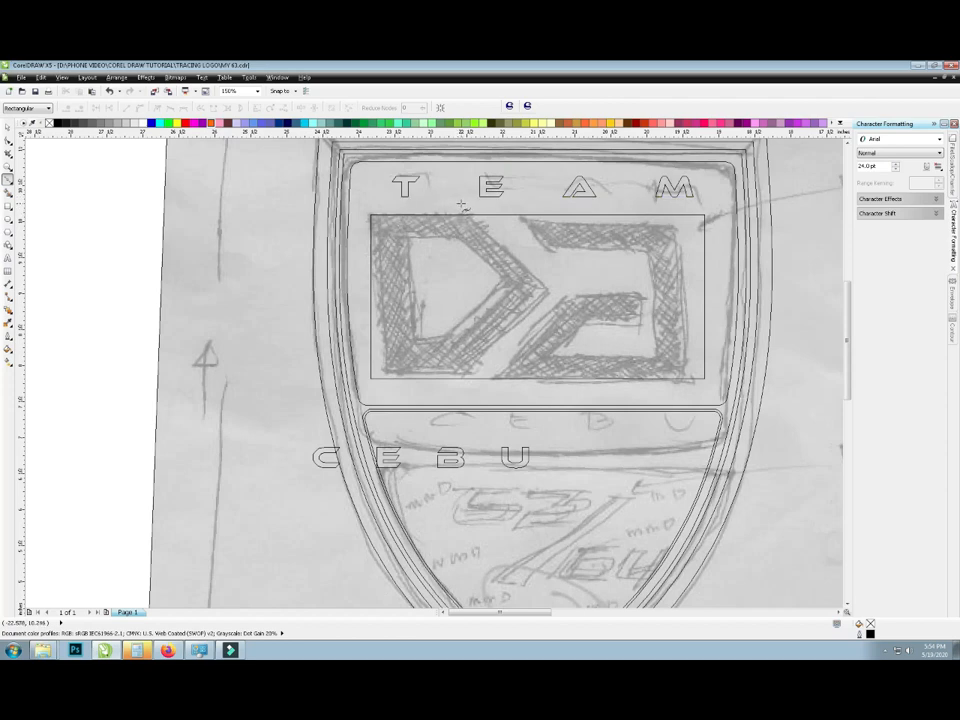
click(461, 204)
click(548, 293)
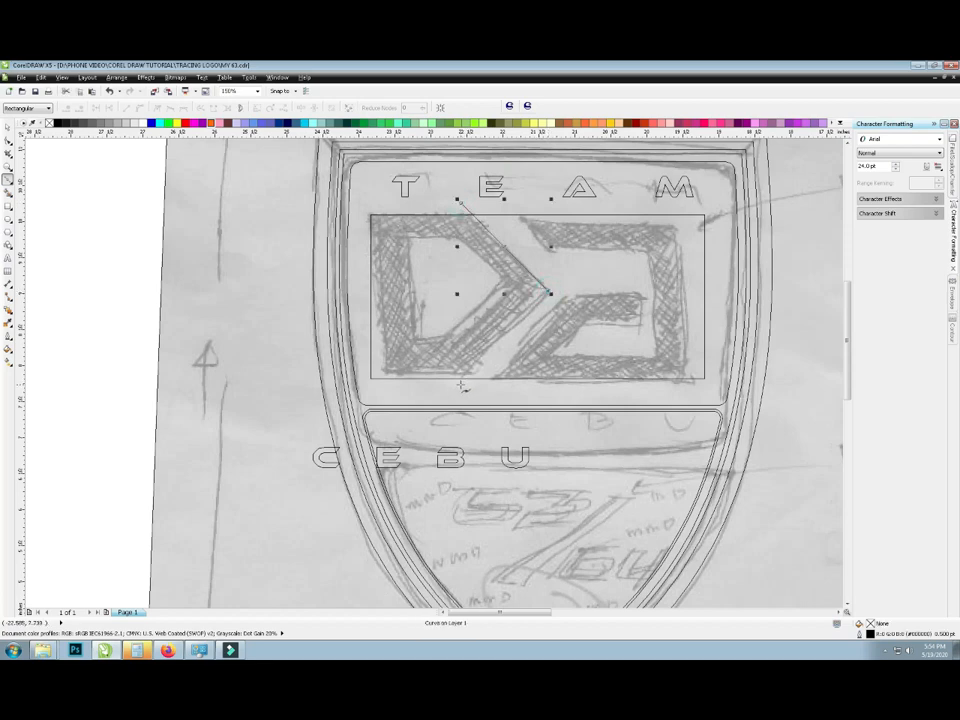
key(ctrl+z)
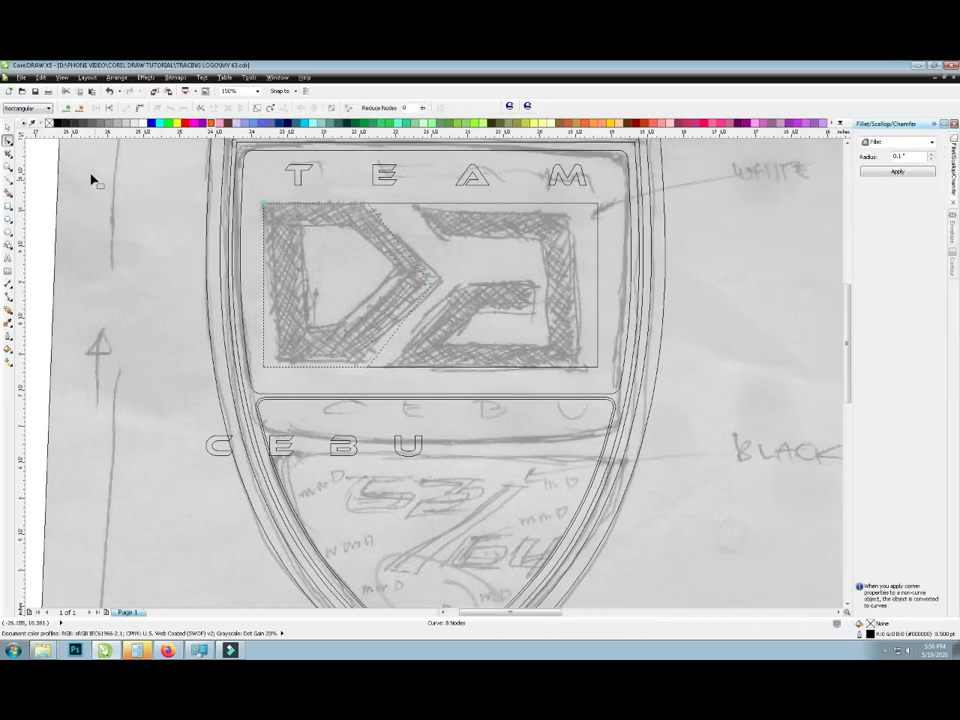
- Try to create the D's inner outline from copies of the pointed outer shape scaled inward
click(13, 129)
click(137, 216)
click(403, 293)
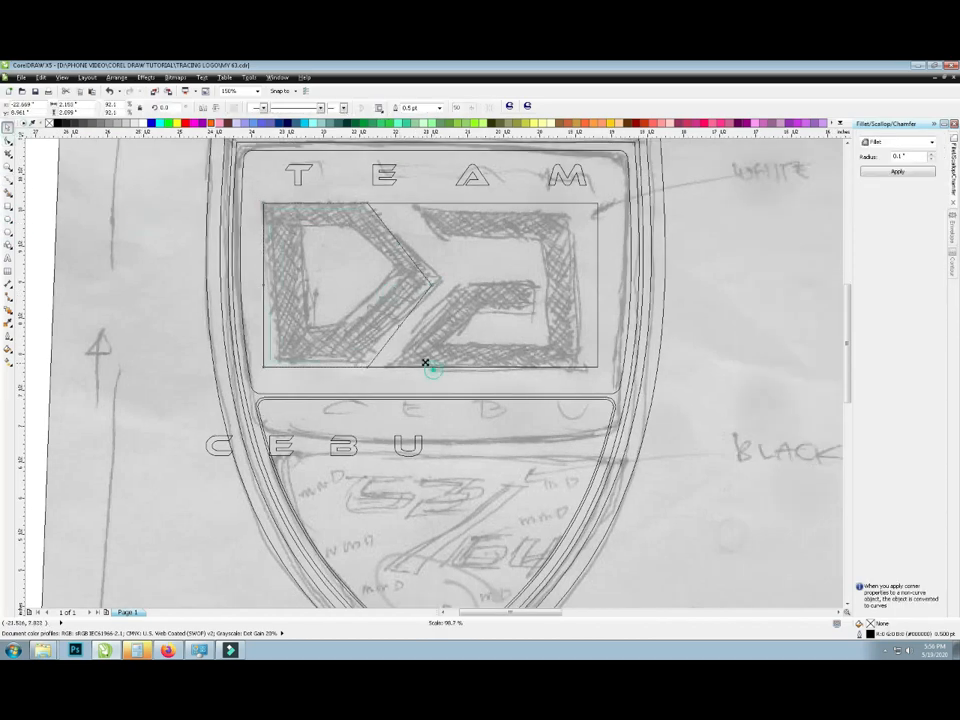
click(403, 343)
key(ctrl+z)
drag(435, 370, 405, 350)
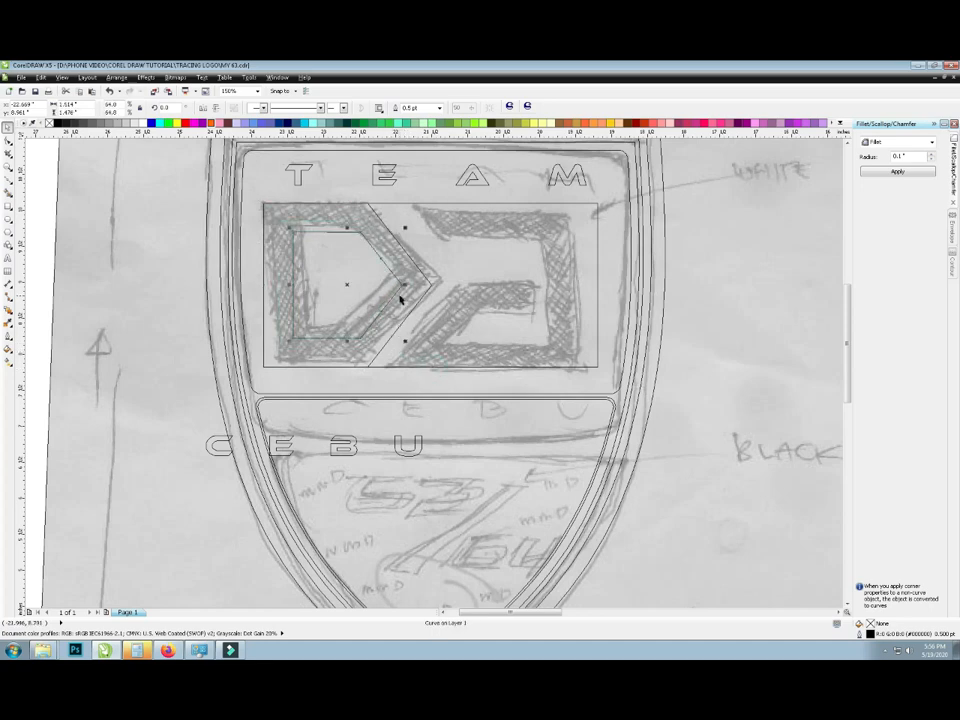
shift+click(406, 304)
click(375, 287)
drag(406, 342, 407, 343)
click(407, 395)
click(369, 268)
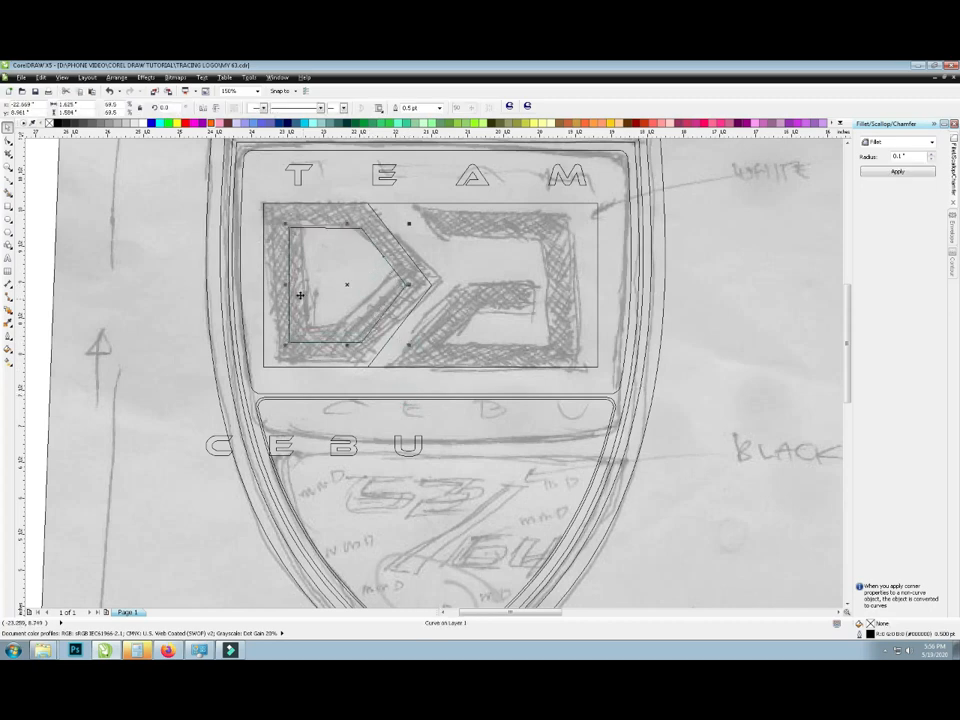
drag(285, 285, 281, 285)
key(Delete)
- Try a one-step outside contour with a 0.03 in offset on the pointed D outline
click(407, 300)
click(948, 263)
click(897, 262)
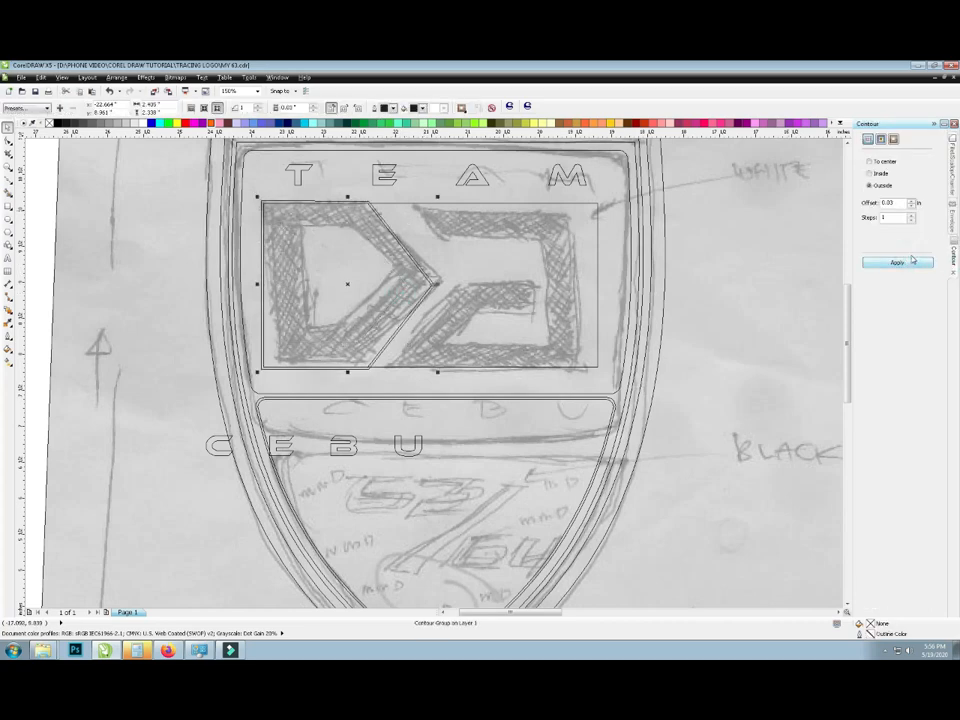
key(ctrl+z)
- Apply a one-step inside contour to the D outline, trying offsets of 0.1, 0.5, 0.3 and 0.35 in
click(881, 174)
drag(896, 203, 887, 203)
text(1)
key(Return)
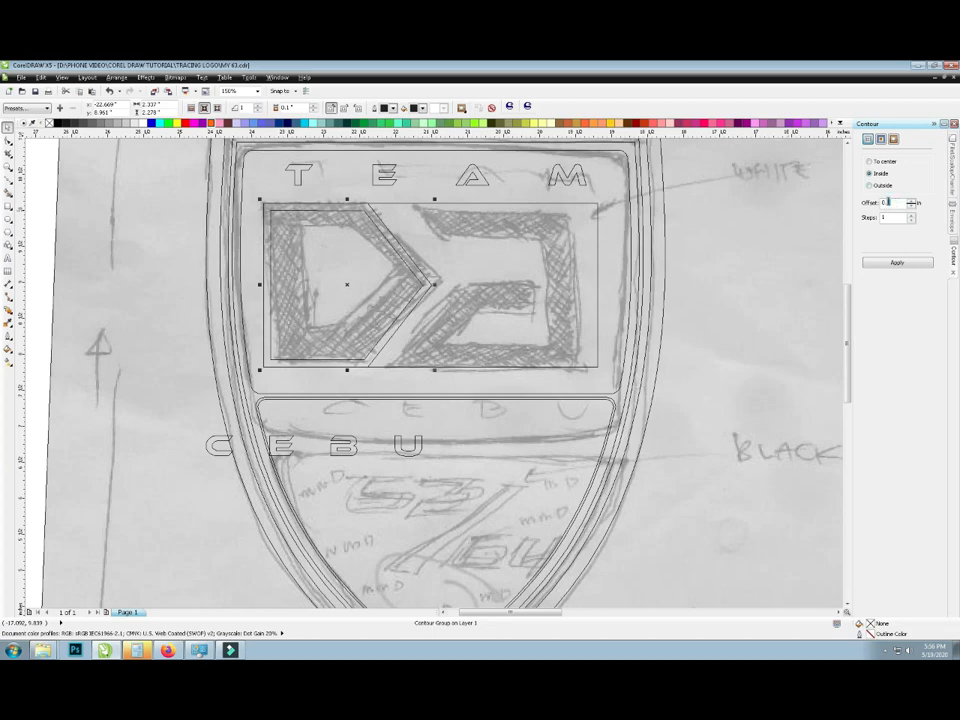
key(BackSpace)
text(5)
key(Return)
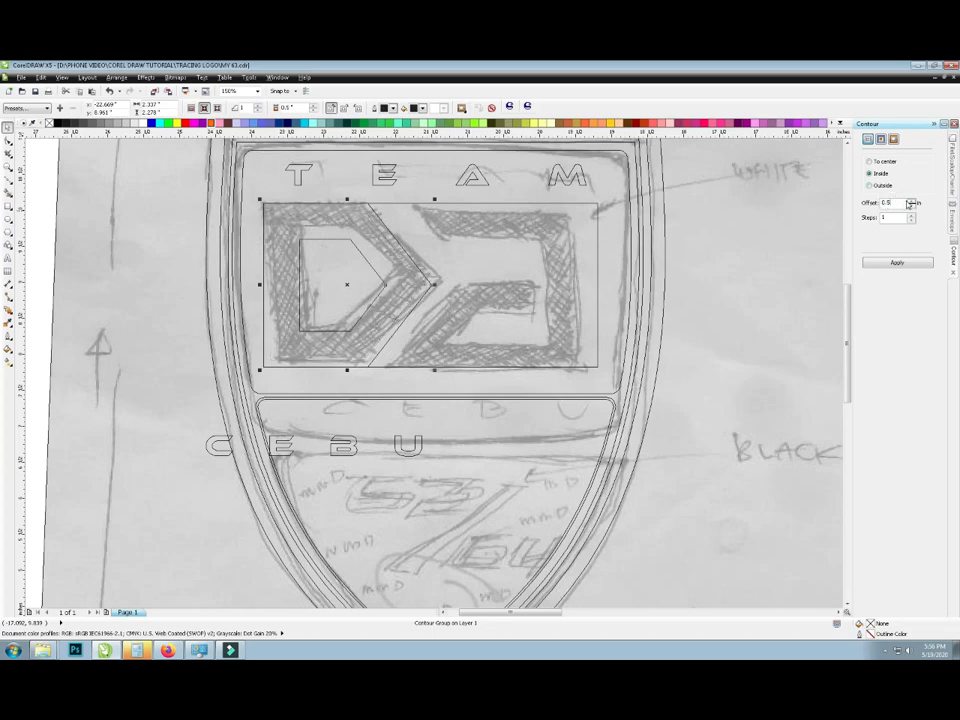
key(BackSpace)
text(3)
key(Return)
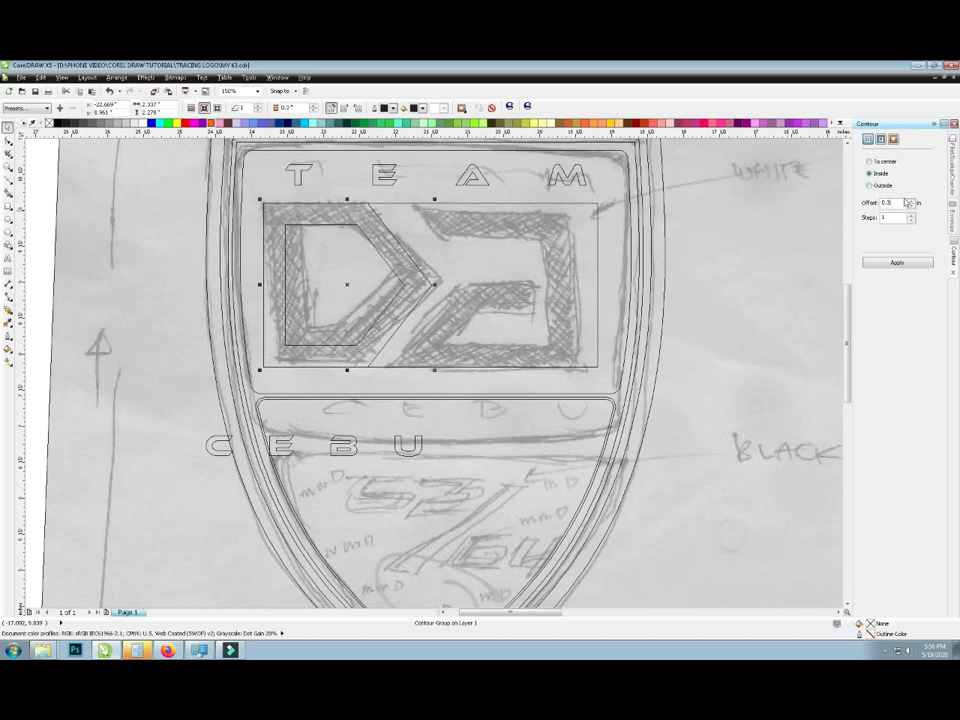
key(Return)
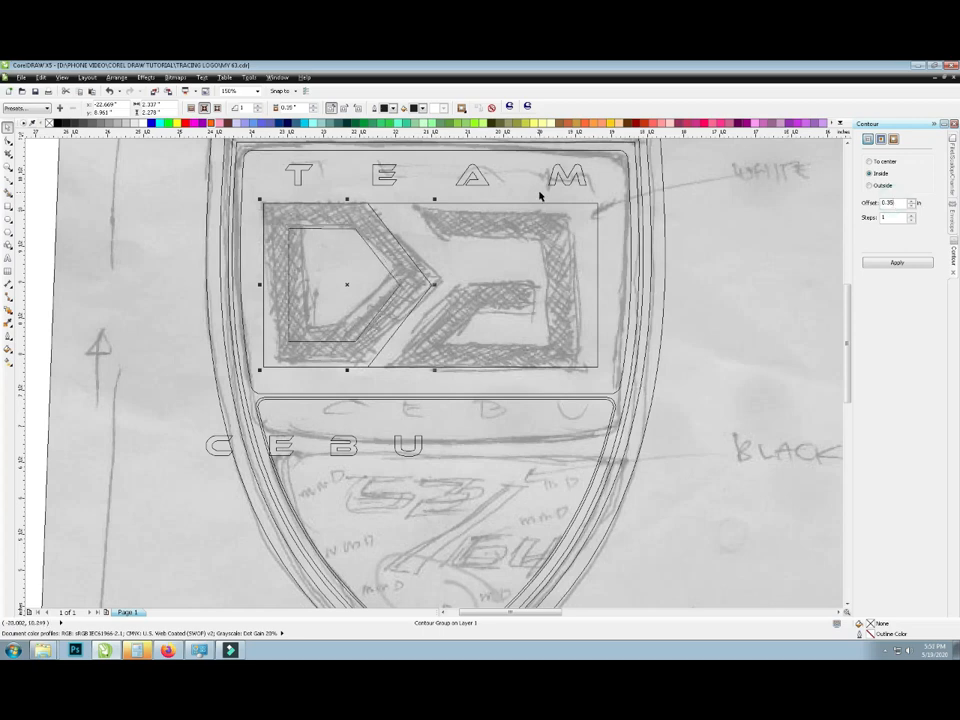
- Set the offset of the D's inside contour to 0.4 in
click(392, 388)
click(355, 290)
right_click(398, 300)
click(372, 402)
click(380, 314)
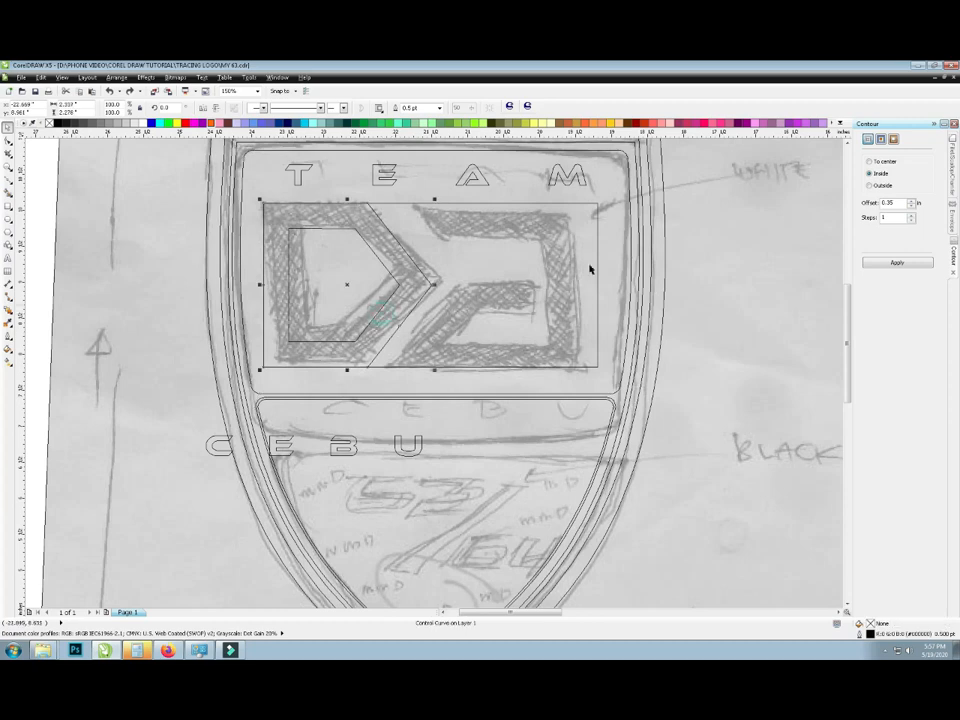
drag(900, 202, 887, 202)
text(4)
key(Return)
- Break the D's contour group apart into separate outer and inner outlines
right_click(399, 311)
click(378, 391)
click(12, 127)
click(396, 326)
right_click(396, 326)
click(375, 356)
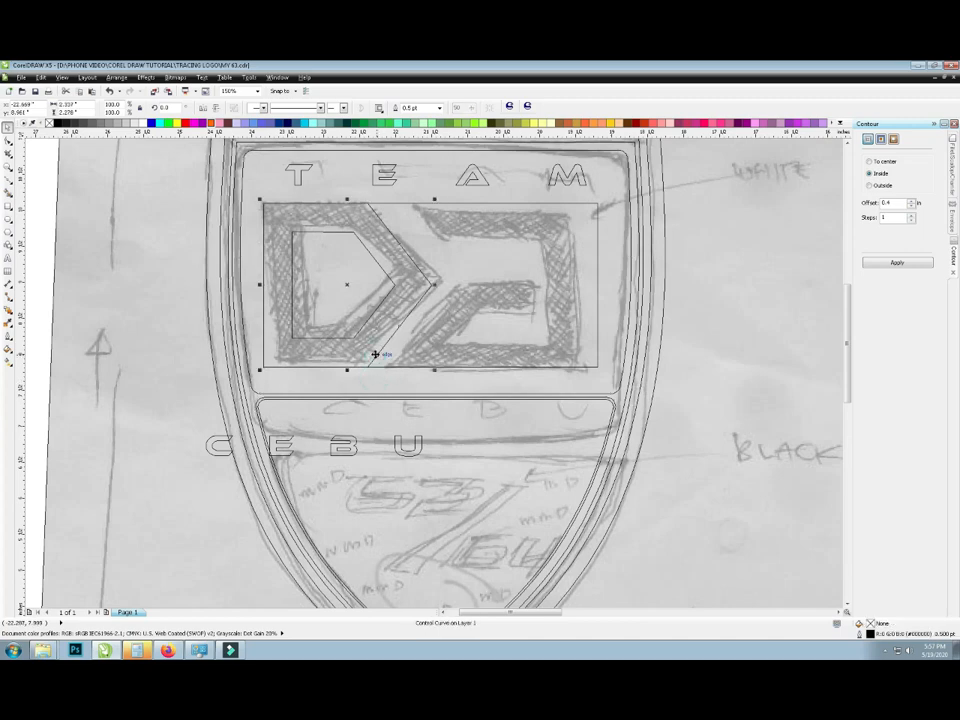
right_click(375, 354)
right_click(326, 337)
click(349, 354)
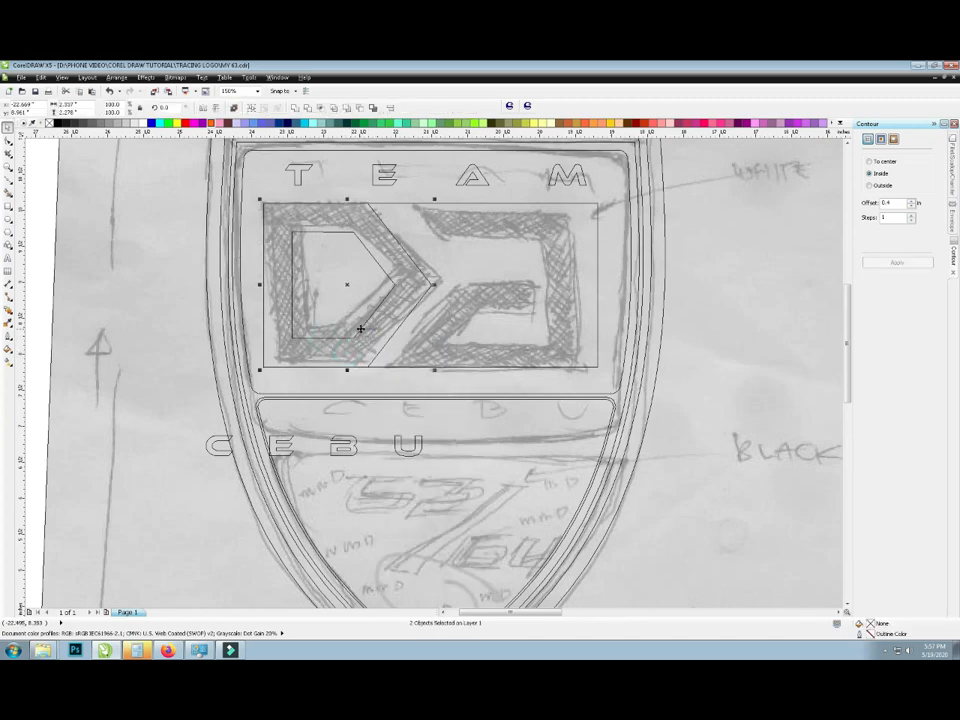
click(373, 374)
click(365, 326)
click(334, 279)
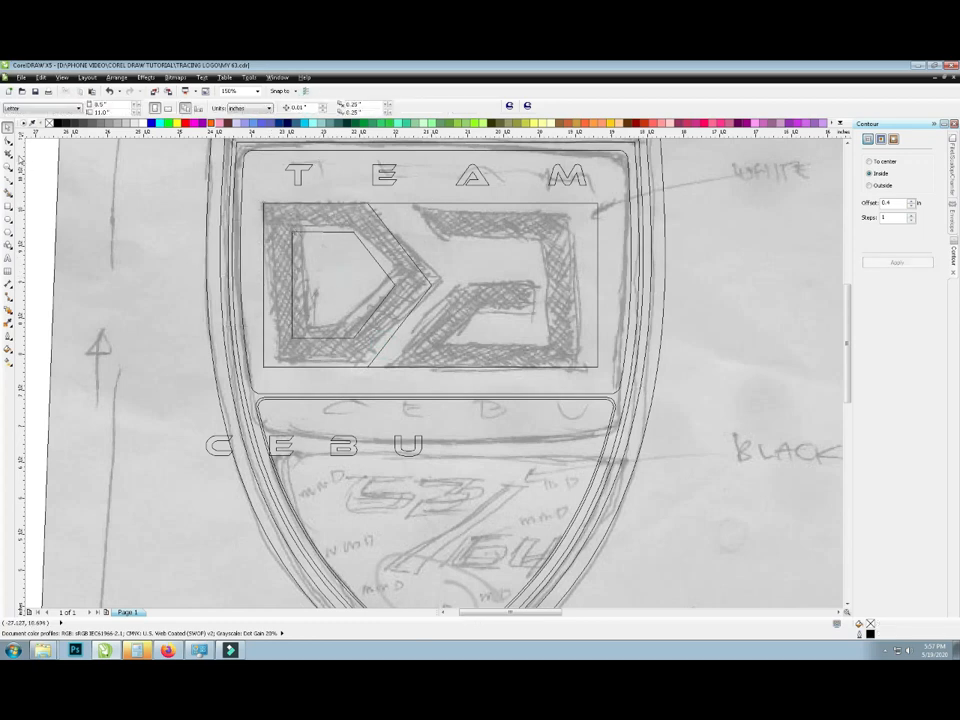
- Narrow the emblem rectangle to the sketched A's outer edge and add horizontal guidelines along the inner D outline's upper and lower edges
click(600, 280)
drag(597, 284, 583, 284)
drag(563, 137, 600, 232)
drag(702, 132, 716, 339)
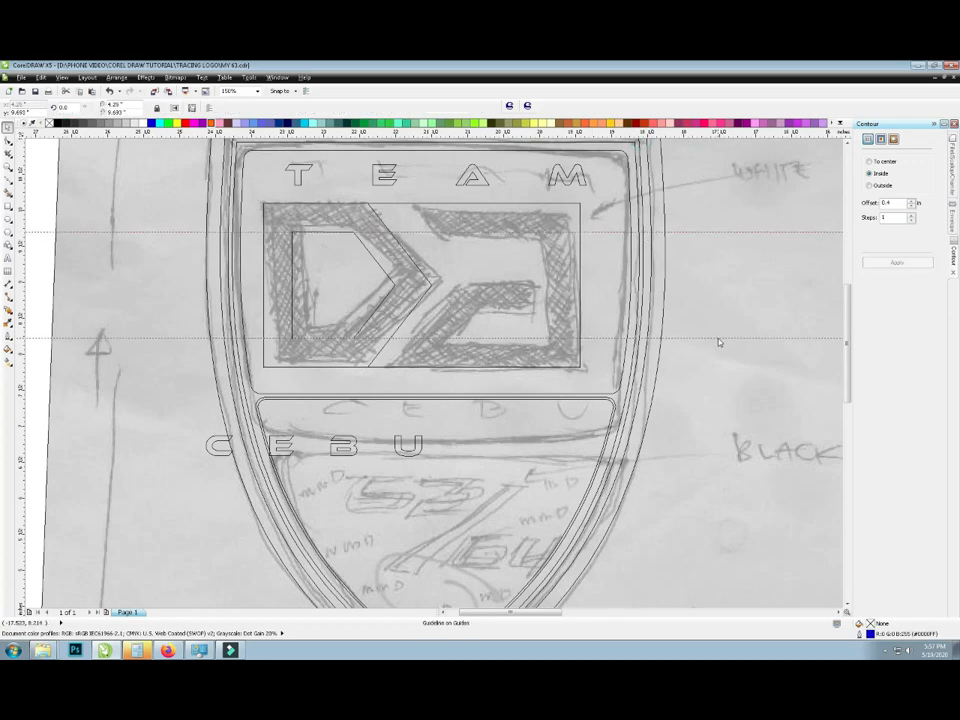
- Draw a narrow vertical bar about 0.39 by 2.65 in over the D's vertical stroke, matching the stroke width
click(8, 205)
drag(264, 192, 297, 387)
scroll(237, 290, up, 2)
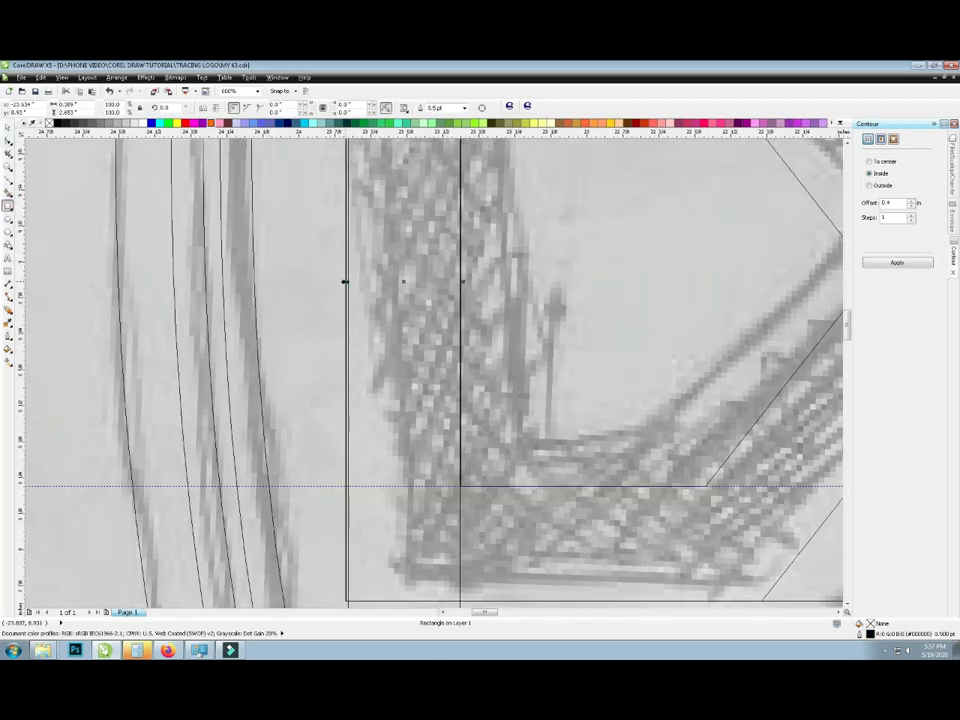
scroll(345, 281, down, 2)
- Place a copy of the vertical bar over the A's vertical stroke, flush with the emblem rectangle's outer edge
click(8, 128)
click(117, 278)
drag(375, 288, 662, 292)
scroll(662, 292, up, 1)
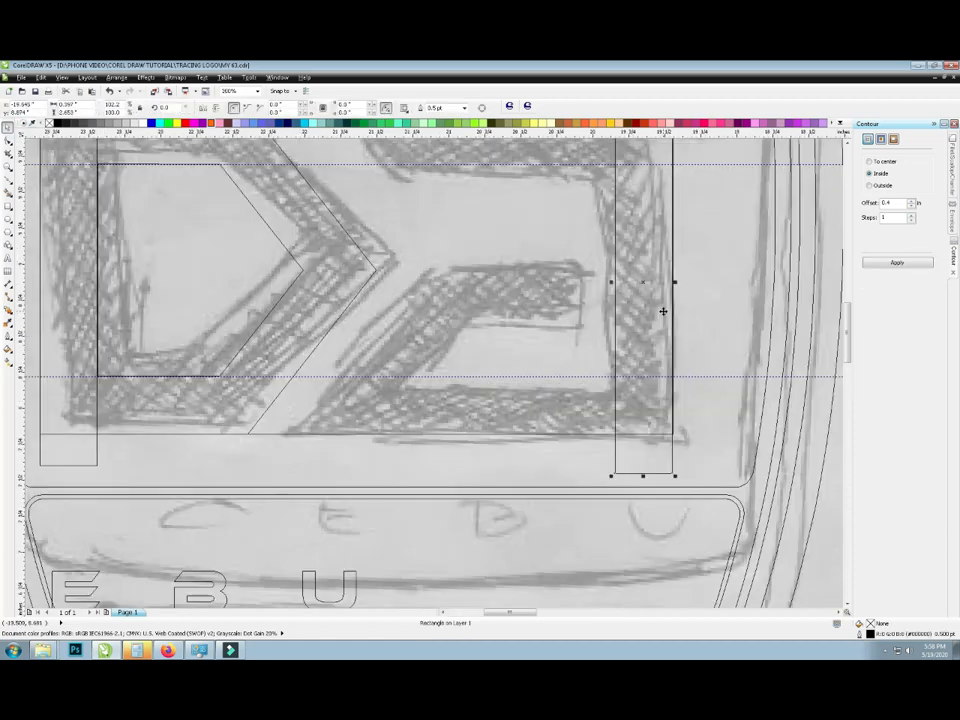
key(Right)
scroll(654, 399, up, 3)
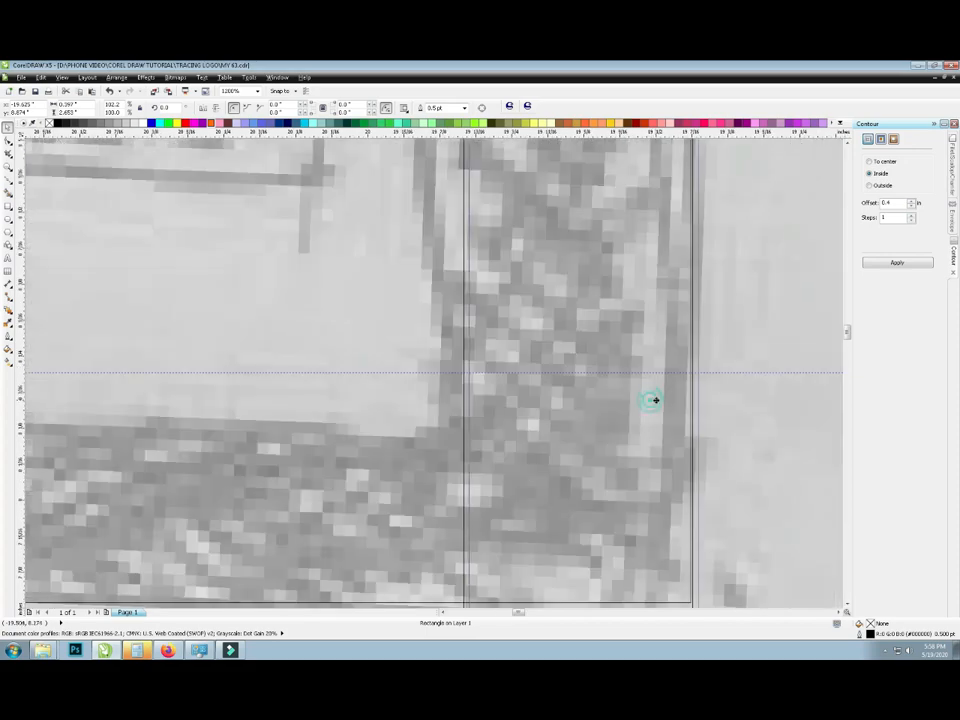
scroll(737, 373, down, 2)
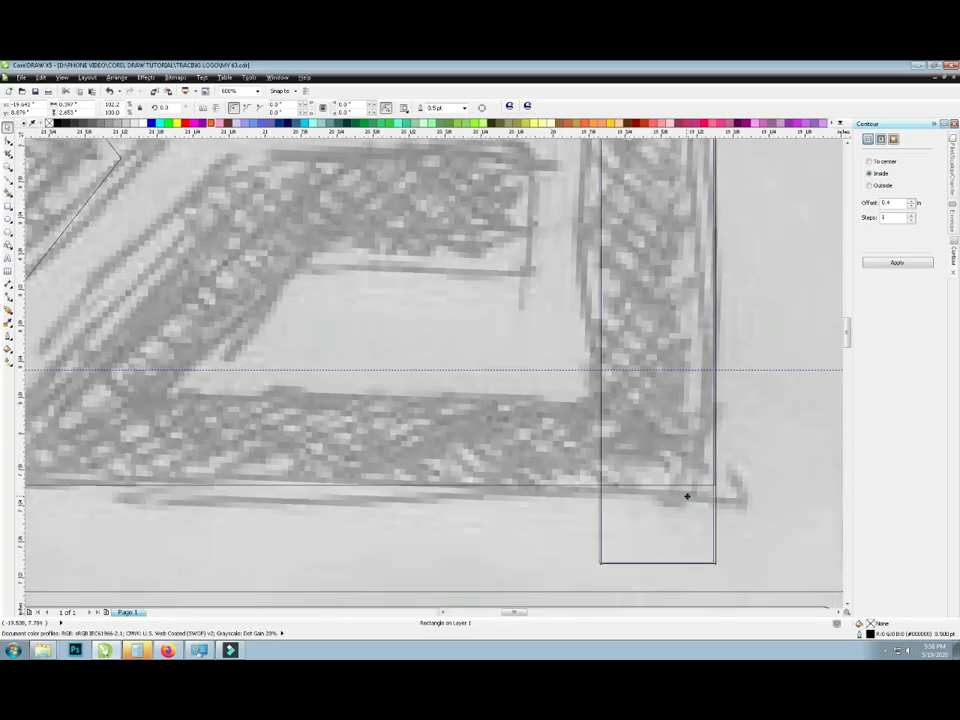
scroll(789, 454, down, 4)
scroll(716, 408, up, 2)
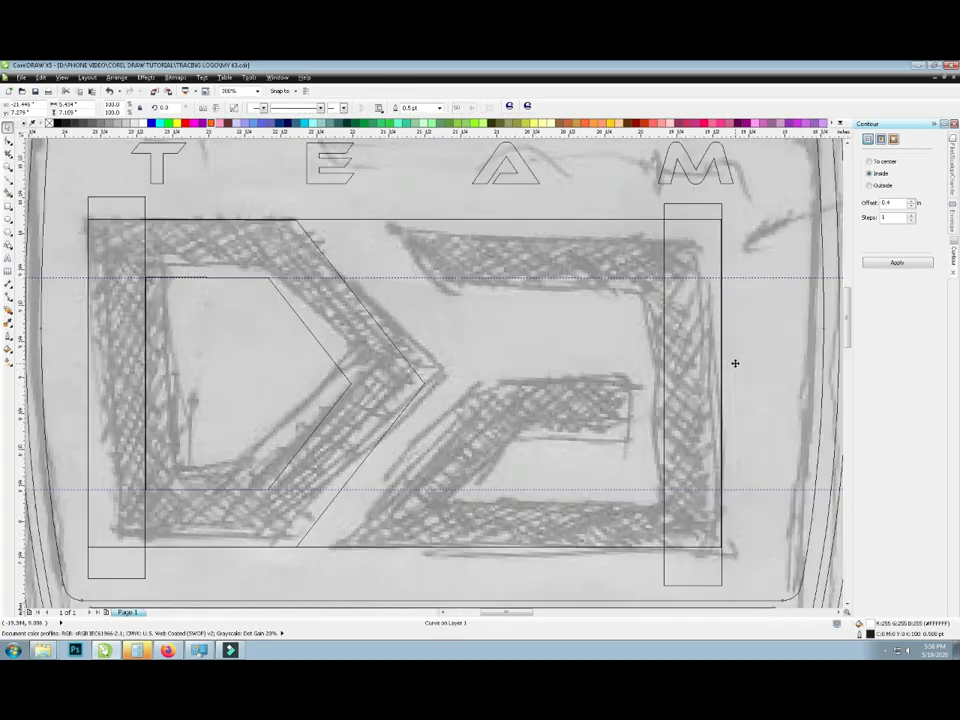
- Add a horizontal guideline at the D's tip and place a copy of the vertical bar, rotated 90°, directly beneath it
drag(406, 131, 444, 384)
scroll(444, 387, down, 3)
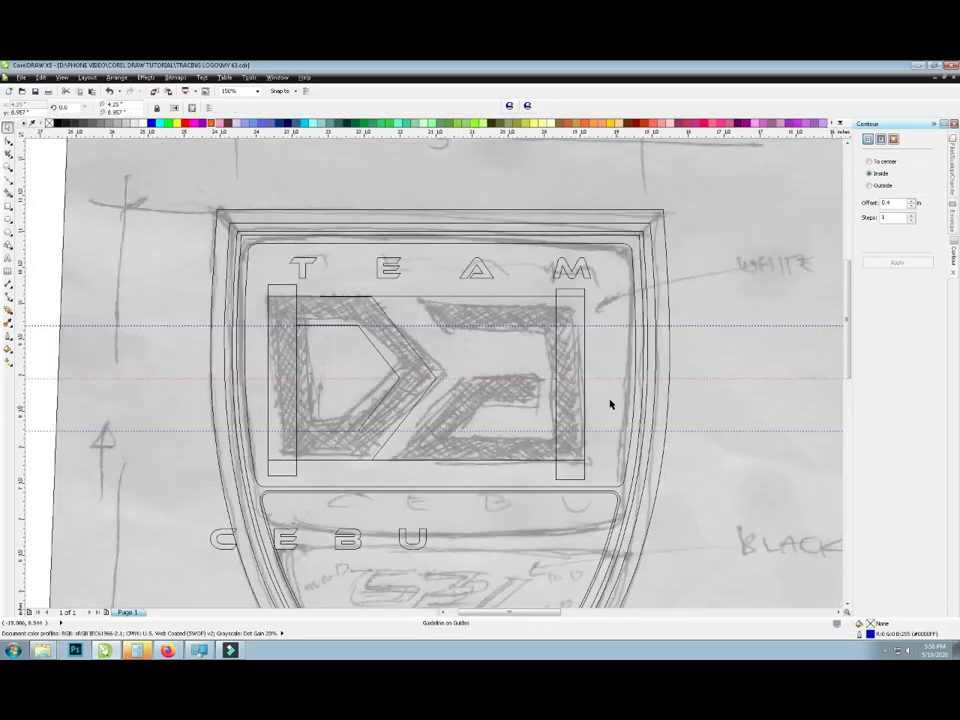
click(588, 405)
click(574, 408)
drag(589, 483, 650, 385)
key(ctrl+z)
drag(585, 478, 624, 388)
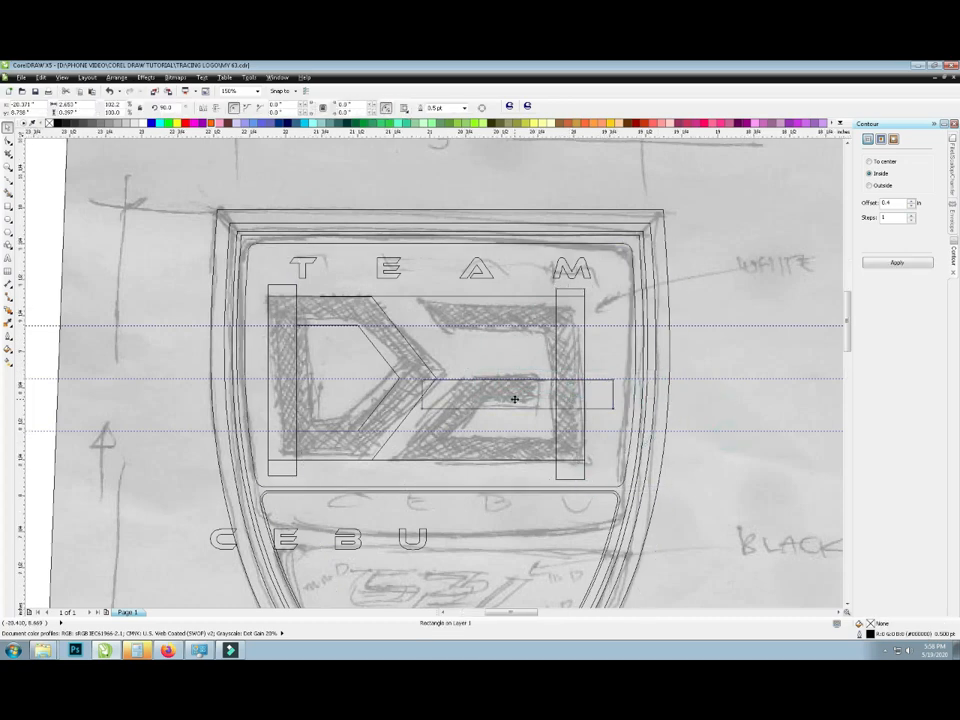
scroll(514, 405, up, 3)
scroll(509, 403, down, 3)
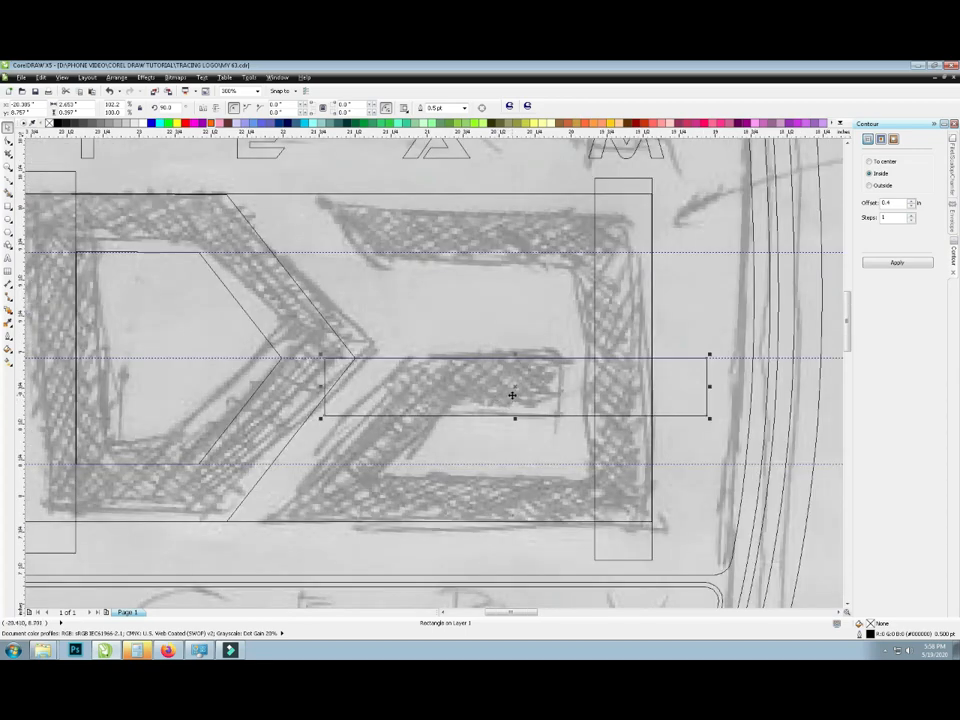
key(Left)
- Place a copy of the horizontal bar, about 2.91 in long, over the A's lowest stroke, aligned to the emblem's lower edge
drag(677, 381, 636, 486)
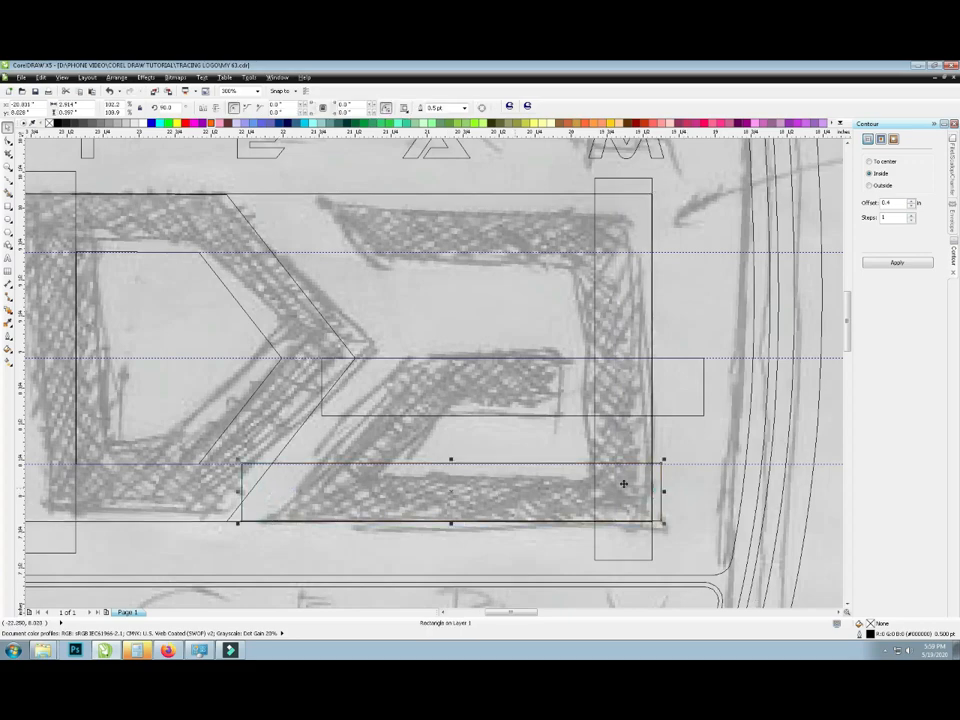
scroll(660, 486, up, 1)
scroll(437, 500, down, 1)
shift+click(257, 422)
key(b)
click(647, 467)
click(570, 294)
shift+click(519, 187)
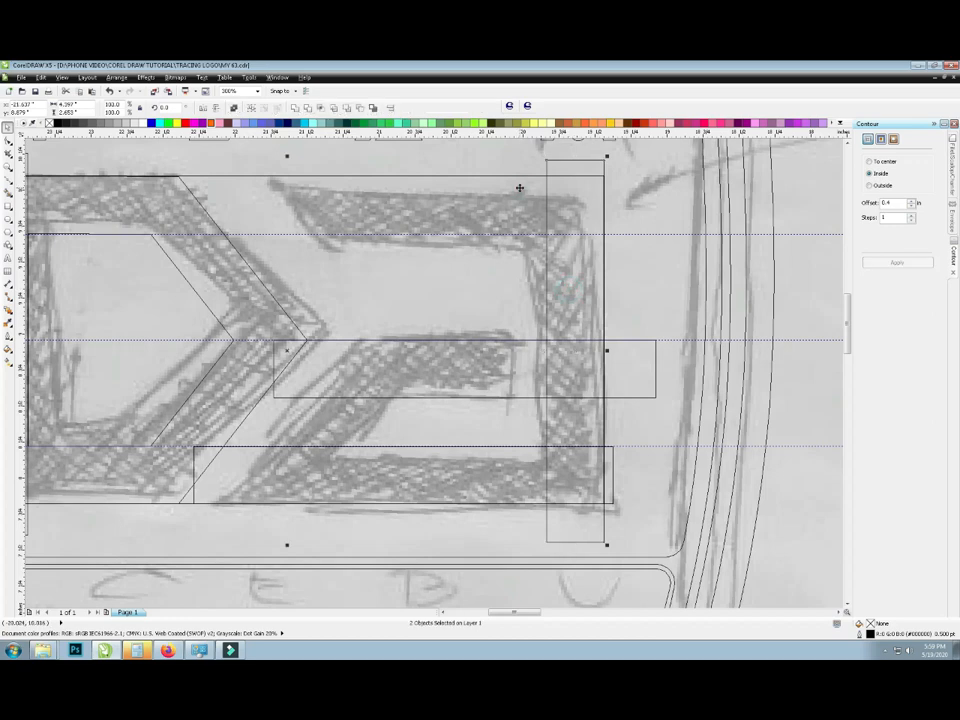
- Place another copy of the middle horizontal bar over the A's upper stroke, aligned with the D outline's upper edge
click(619, 371)
drag(627, 366, 617, 199)
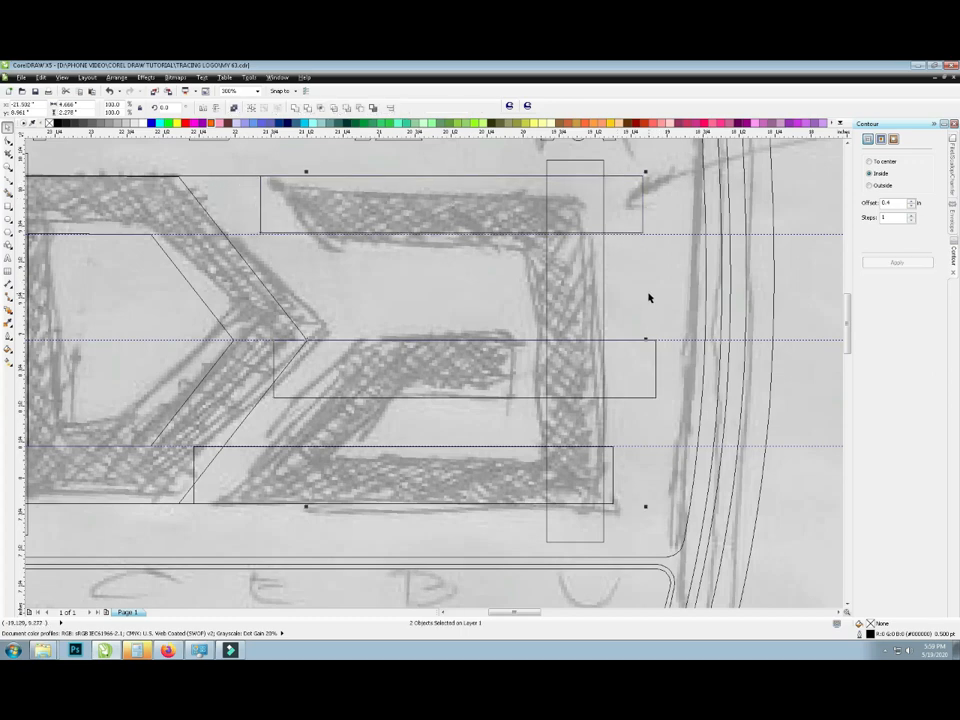
scroll(190, 180, up, 2)
click(394, 236)
click(327, 245)
click(313, 160)
click(359, 208)
shift+click(219, 241)
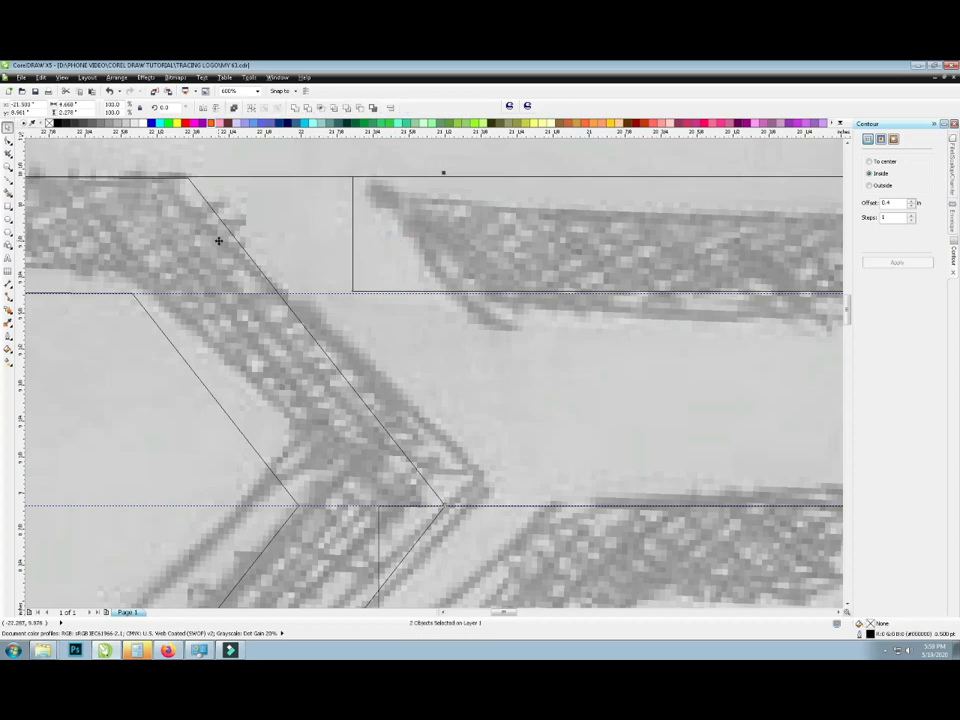
click(259, 153)
click(219, 218)
click(320, 154)
click(352, 212)
shift+click(232, 236)
scroll(291, 208, down, 3)
click(317, 163)
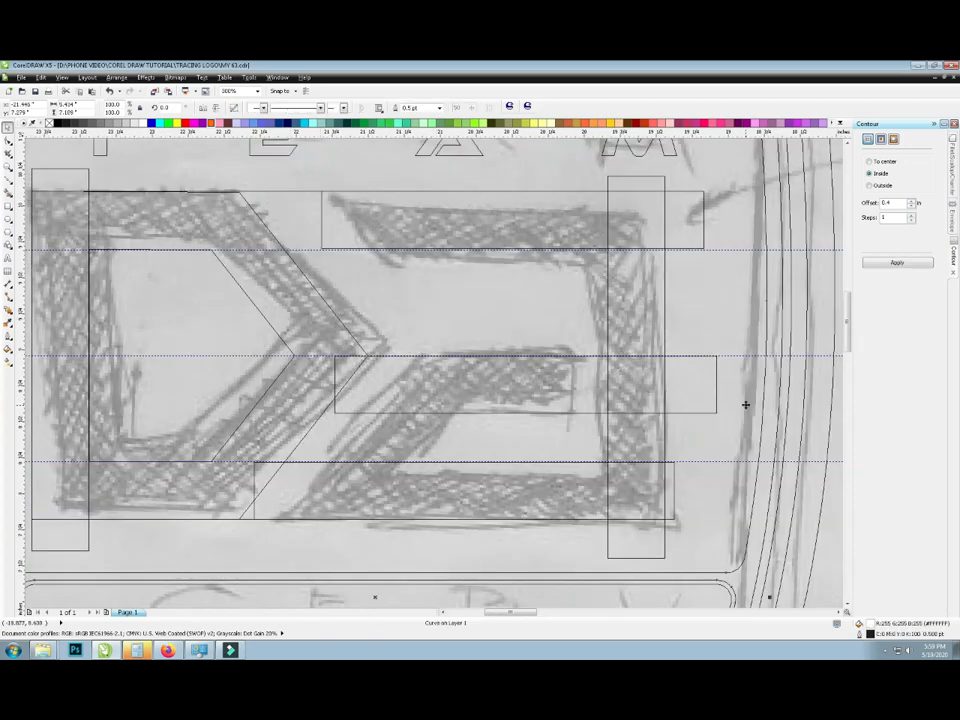
- Rotate a copy of the middle bar to about 135° and position it along the A's slanted stroke
click(720, 398)
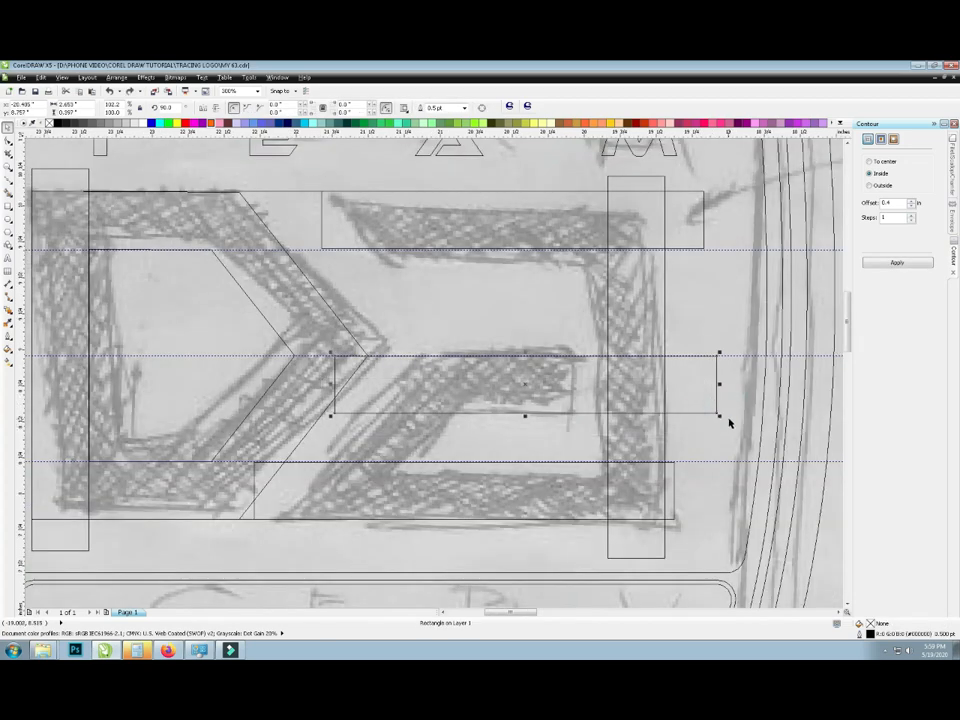
click(716, 412)
drag(714, 411, 557, 280)
click(532, 309)
click(529, 325)
drag(529, 325, 526, 325)
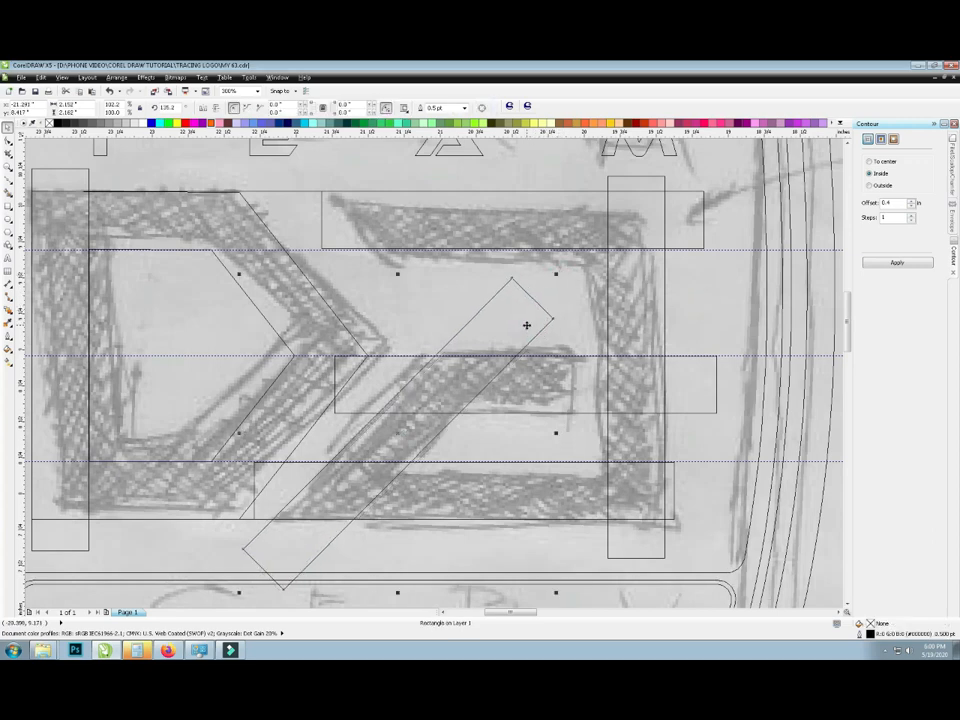
- Try to weld the A's three horizontal bars and its slanted bar into one shape
click(707, 290)
scroll(707, 289, down, 1)
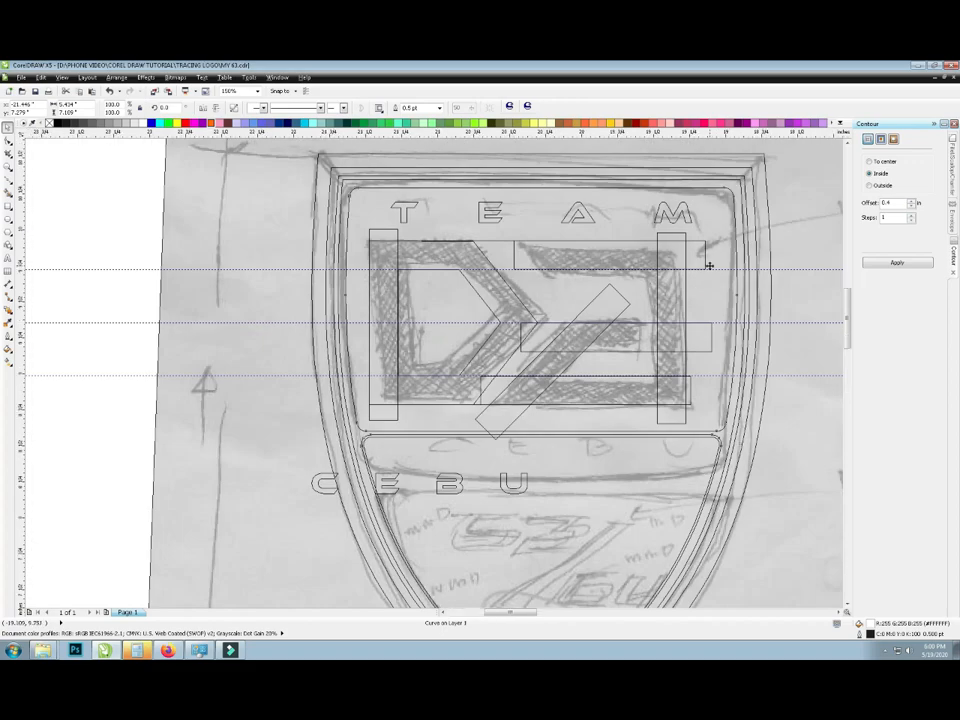
scroll(709, 265, up, 1)
click(696, 257)
shift+click(649, 313)
shift+click(681, 409)
shift+click(645, 486)
shift+click(666, 499)
shift+click(651, 557)
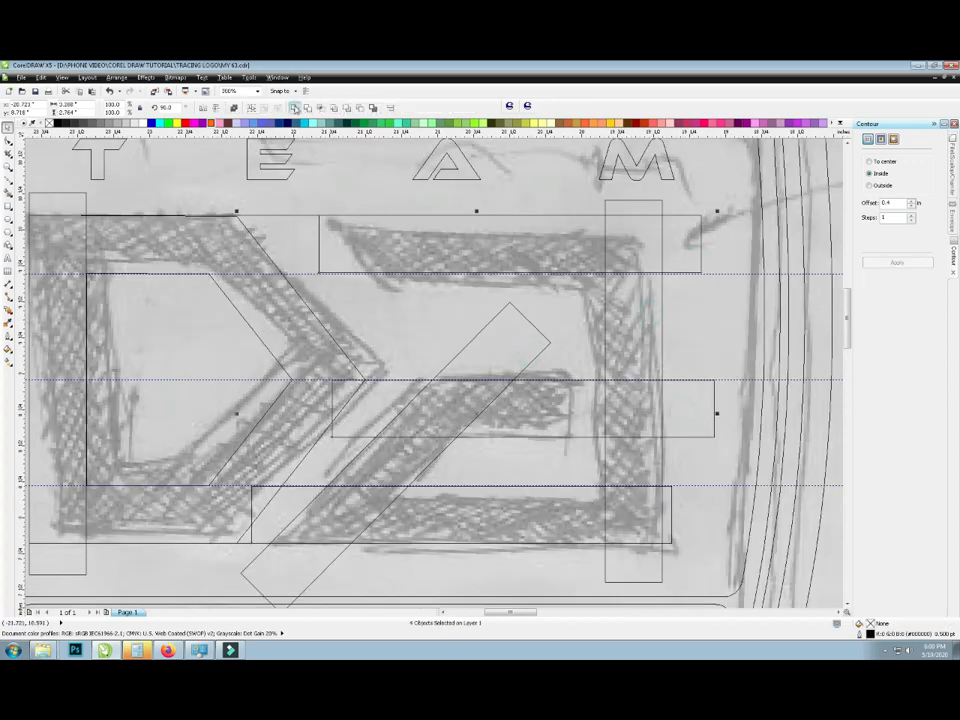
scroll(658, 339, down, 1)
scroll(720, 369, up, 1)
click(718, 367)
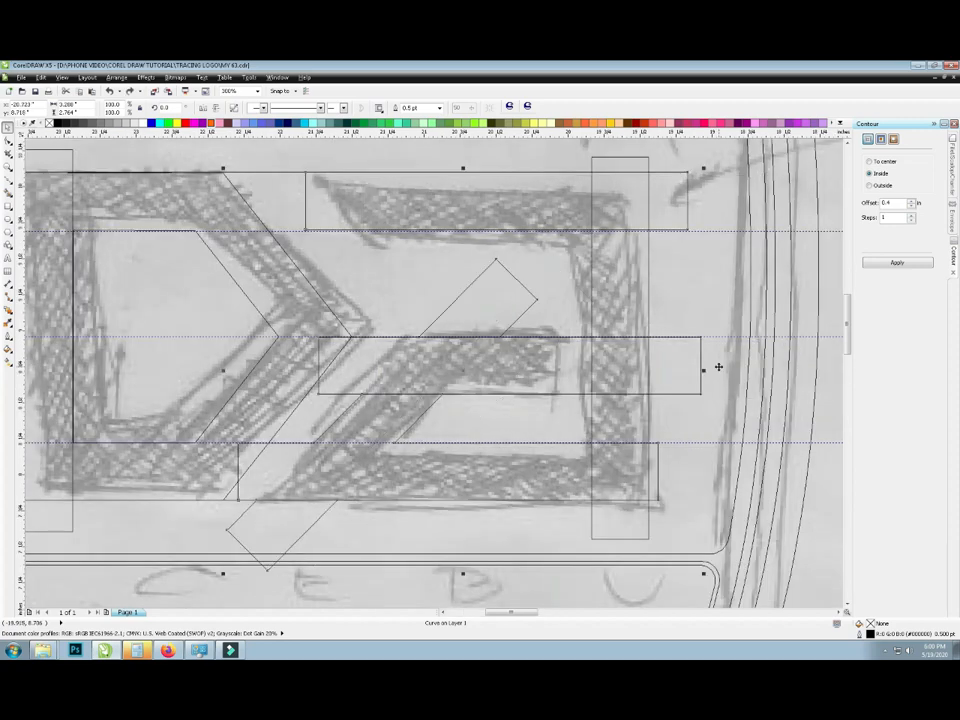
drag(690, 364, 724, 364)
key(ctrl+z)
drag(637, 260, 708, 262)
key(ctrl+z)
- Try to weld the A's vertical bar onto the combined bars
shift+click(671, 211)
click(296, 107)
drag(671, 214, 759, 214)
key(ctrl+z)
drag(627, 520, 716, 504)
key(ctrl+z)
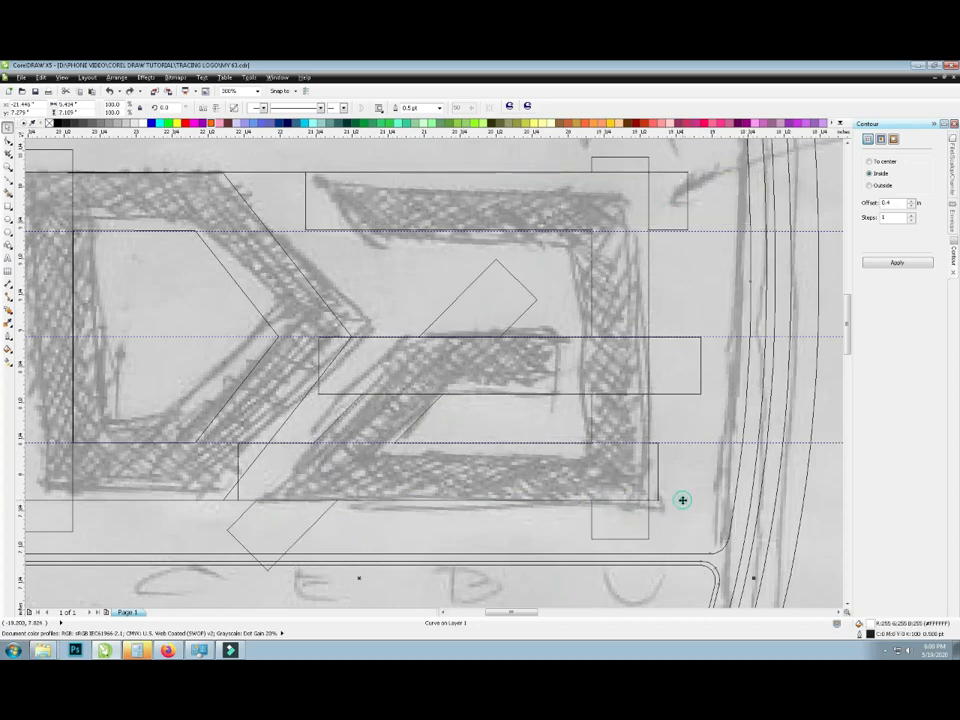
- Try to shorten the A's middle bar, and undo the welds so the bars are separate objects again
click(731, 391)
drag(701, 369, 596, 369)
key(ctrl+z)
click(700, 404)
click(702, 394)
key(ctrl+z)
key(ctrl+z)
key(ctrl+z)
- Nudge the slanted bar, shorten the A's middle bar at both ends to match the sketched stroke, and delete its full-length duplicate
click(684, 369)
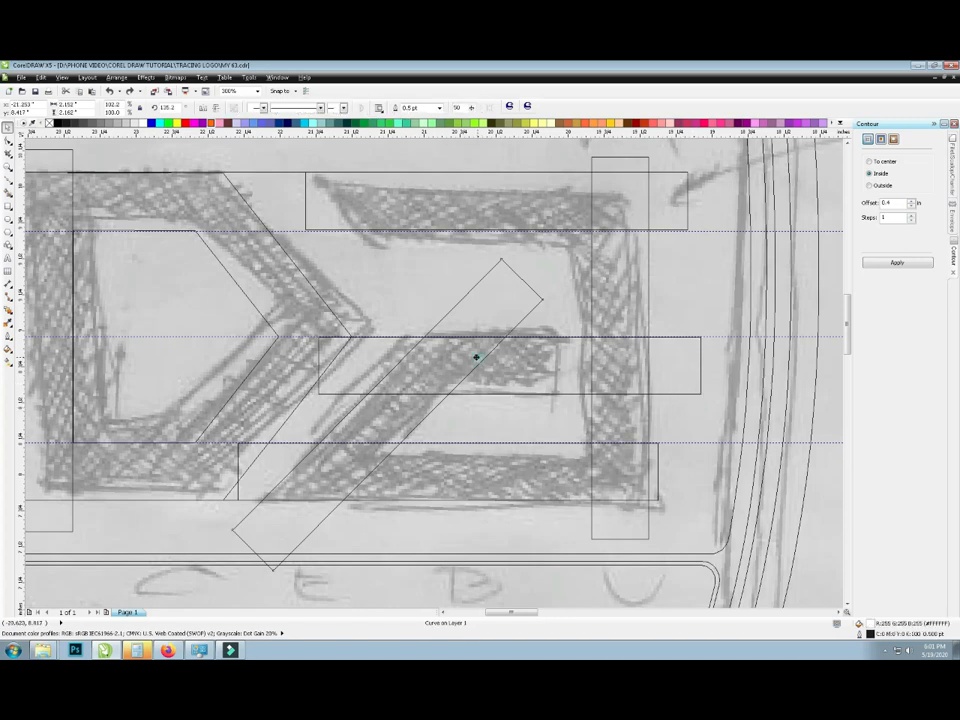
drag(480, 360, 476, 360)
click(705, 367)
drag(705, 367, 561, 375)
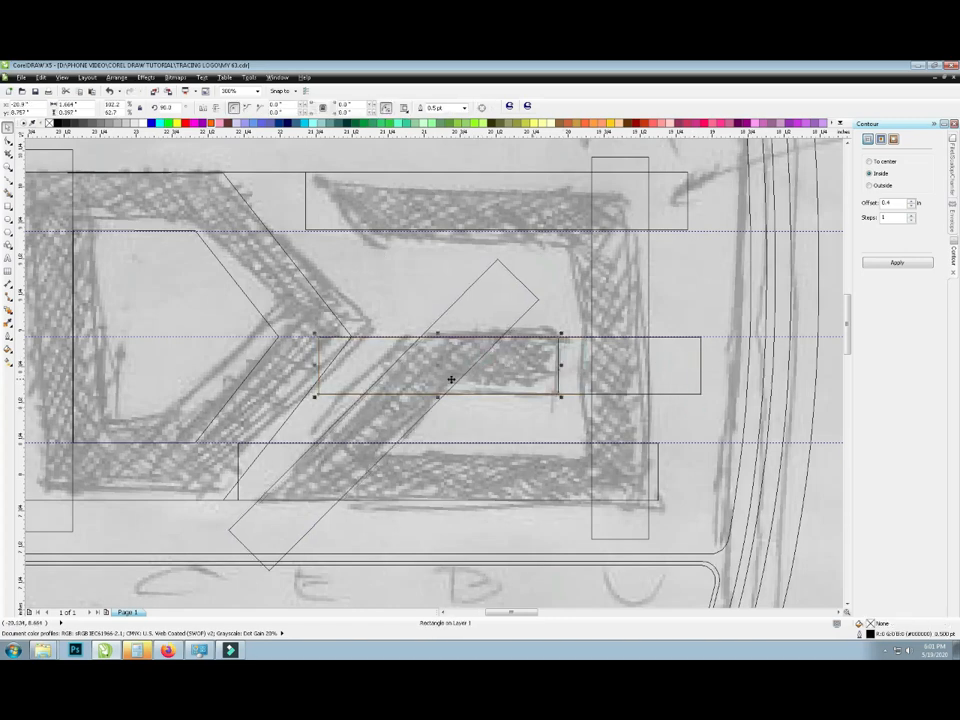
drag(315, 366, 420, 378)
drag(700, 363, 679, 421)
key(Delete)
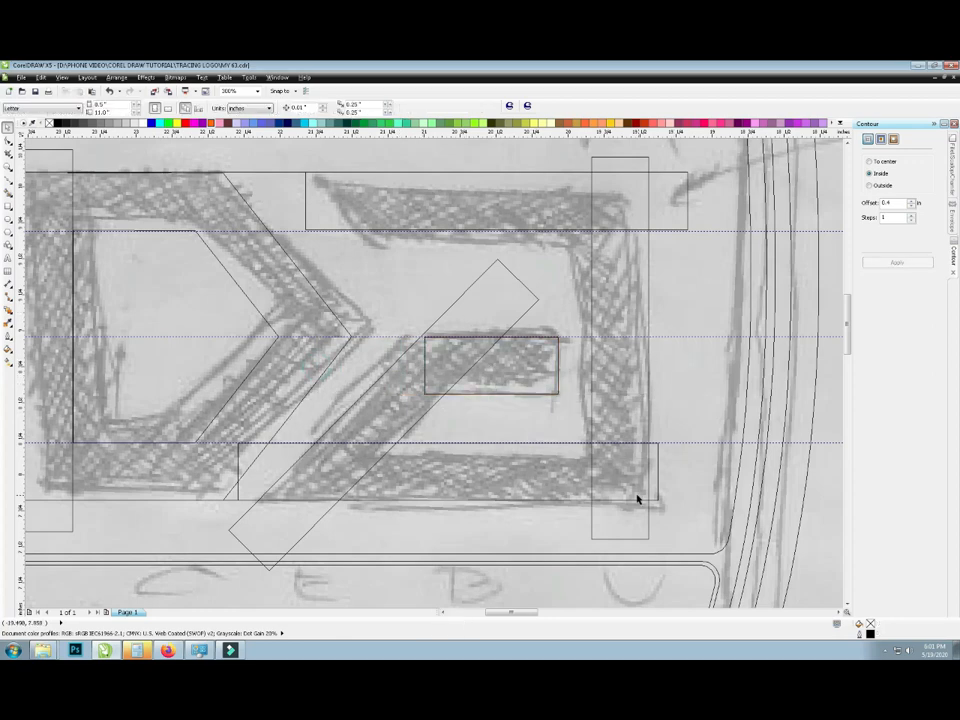
- Shorten the A's vertical bar at both ends to about 2.15 in, keeping it within the emblem's height
click(617, 532)
drag(620, 540, 621, 497)
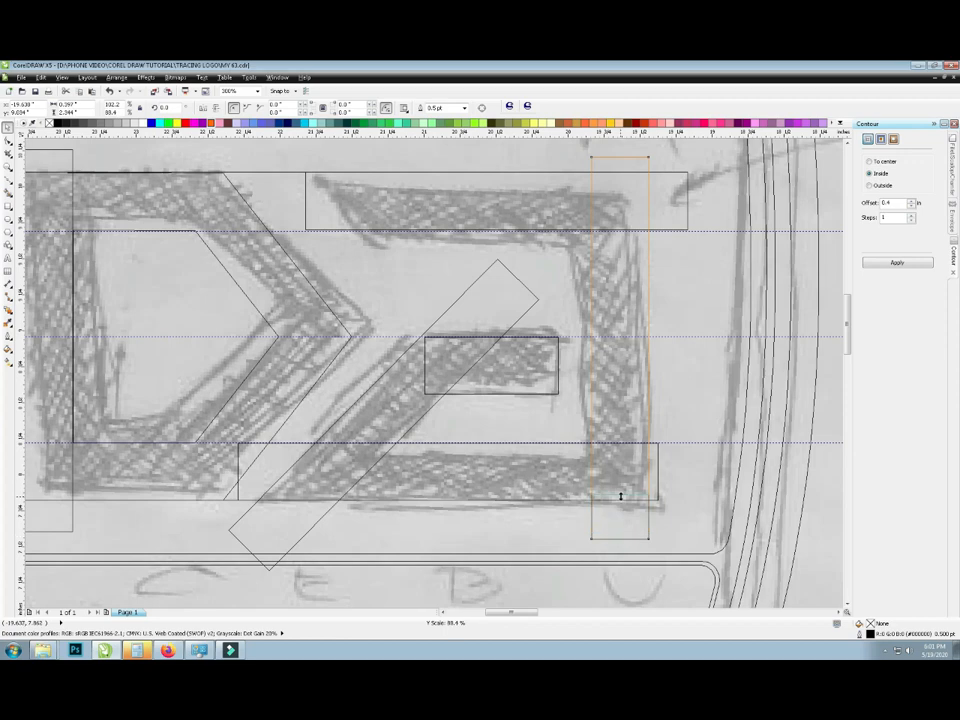
drag(619, 153, 619, 181)
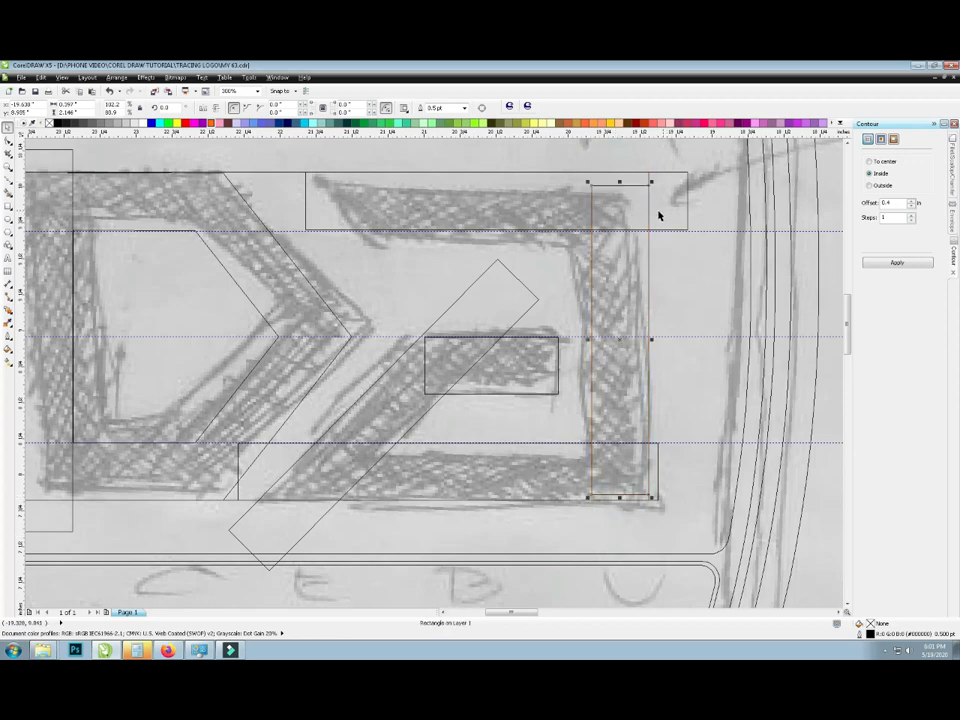
- Shorten the A's lower bar at its inner end so it starts within the slanted bar, and weld the two
key(F5)
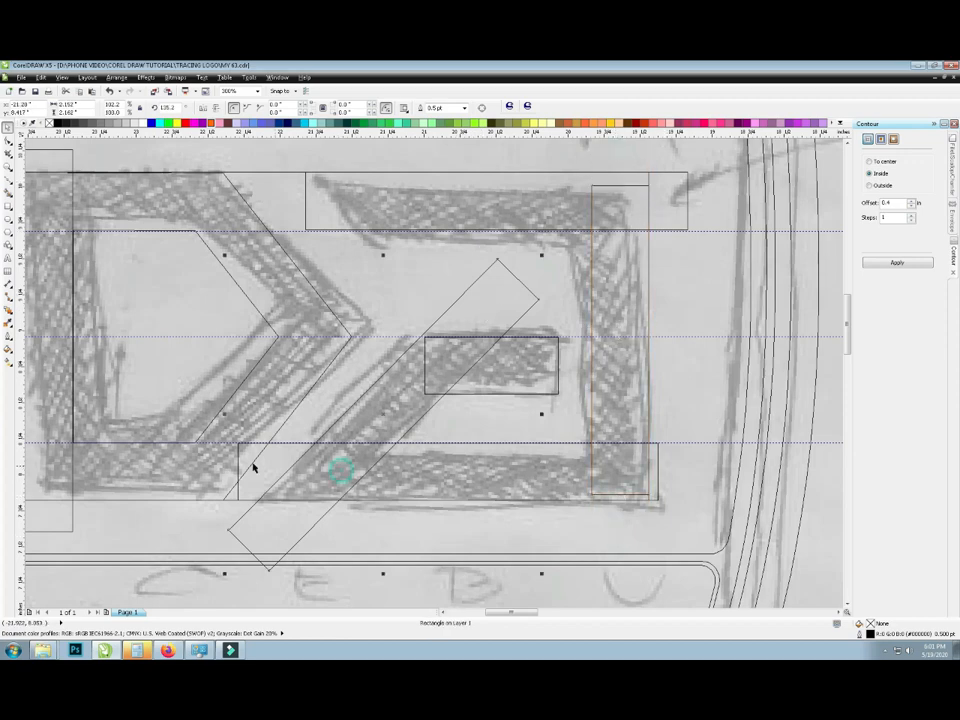
click(238, 491)
drag(234, 471, 314, 471)
shift+click(432, 414)
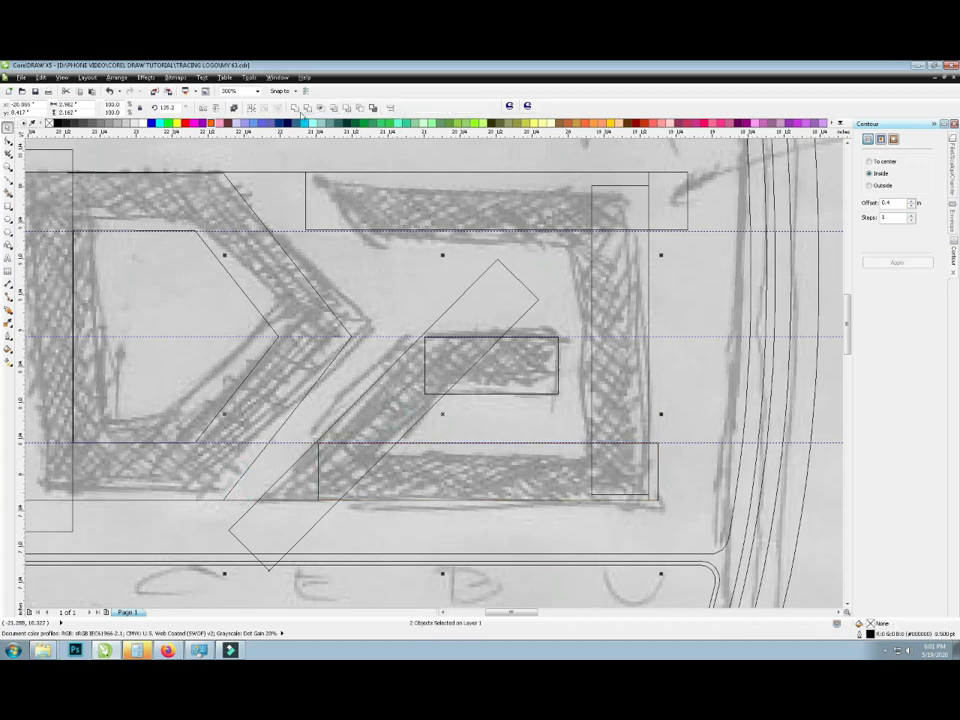
click(296, 106)
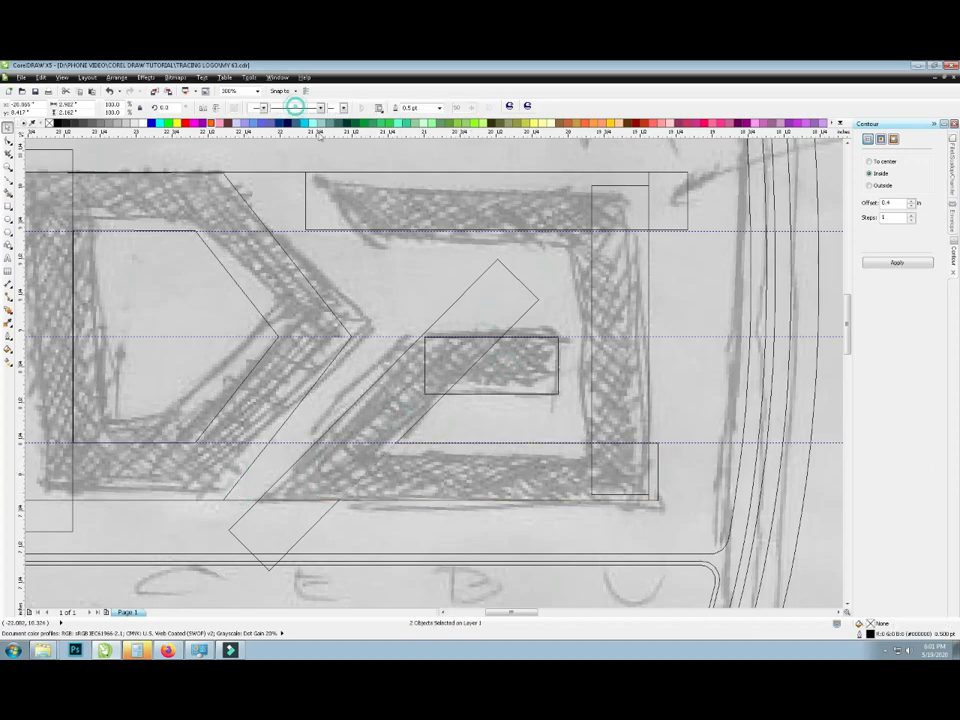
- End the upper bar flush with the vertical bar, and weld the A's overlapping bars into an upper and a lower piece
click(414, 226)
drag(686, 201, 649, 201)
click(621, 253)
click(676, 250)
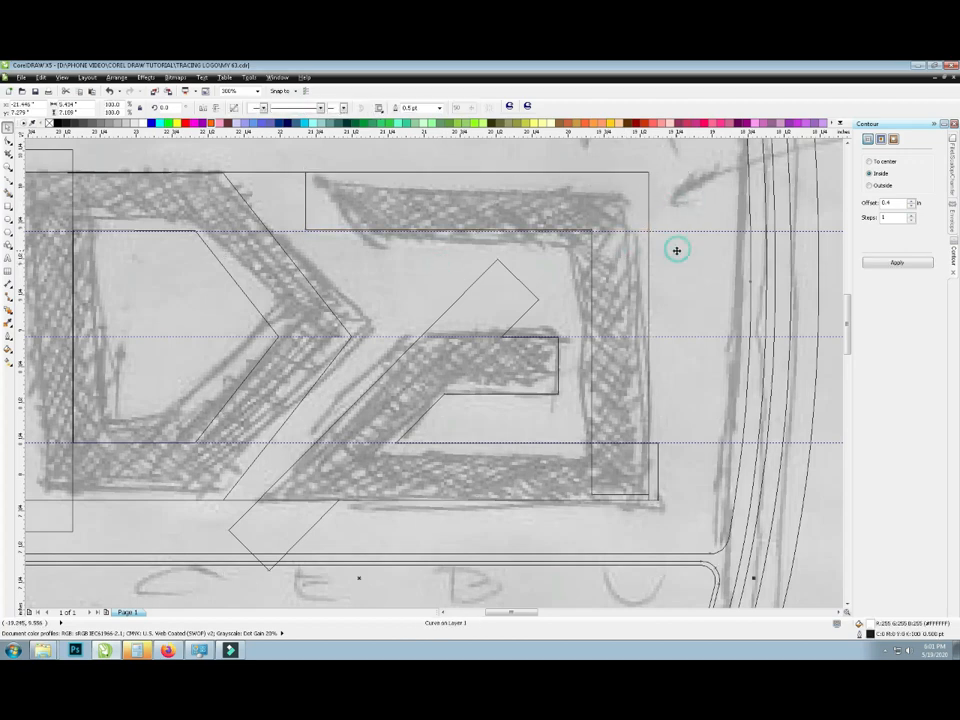
- Narrow the lower A piece to line up with the vertical bar's outer edge, and weld both pieces into a single A outline
click(658, 484)
scroll(664, 481, down, 1)
scroll(672, 486, up, 1)
drag(650, 475, 732, 426)
key(ctrl+z)
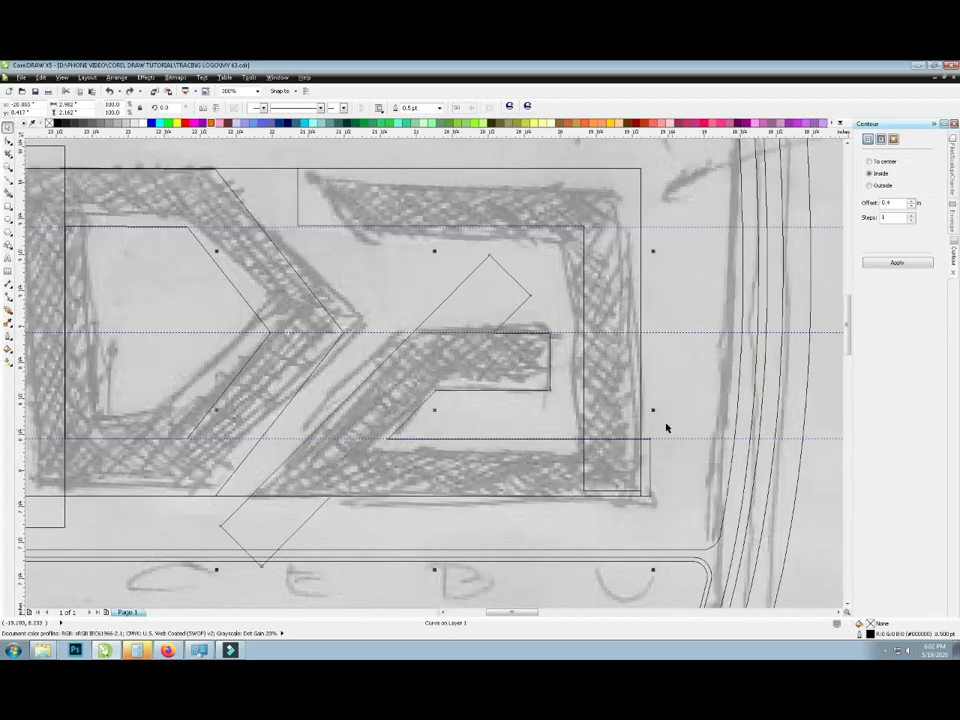
drag(653, 409, 644, 412)
click(676, 299)
click(613, 309)
shift+click(512, 360)
click(292, 108)
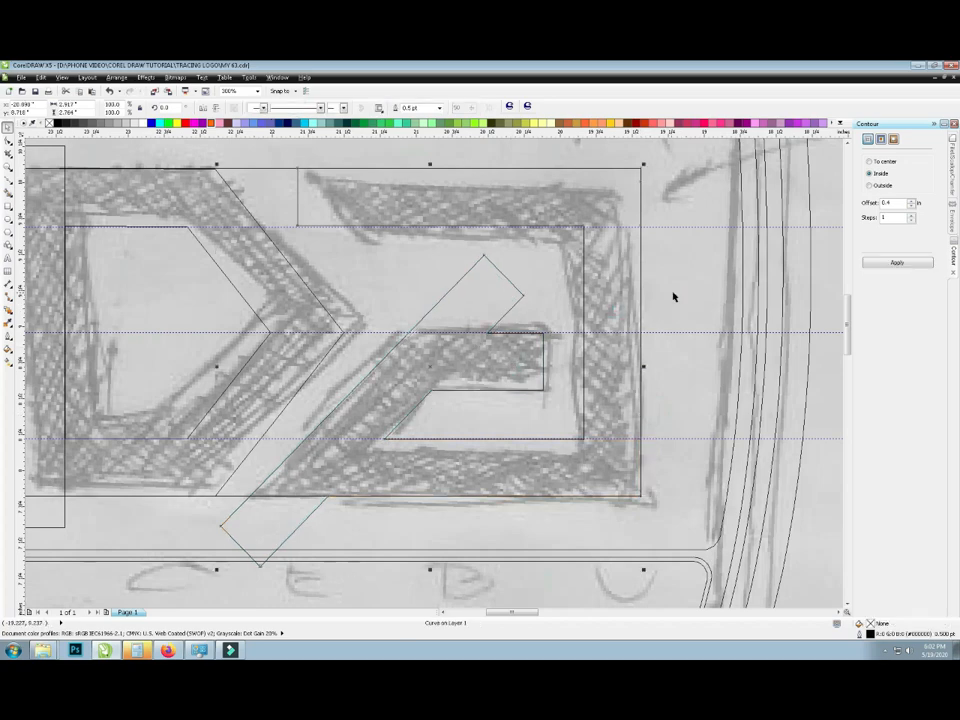
drag(288, 513, 404, 454)
key(ctrl+z)
click(346, 532)
click(292, 524)
click(711, 259)
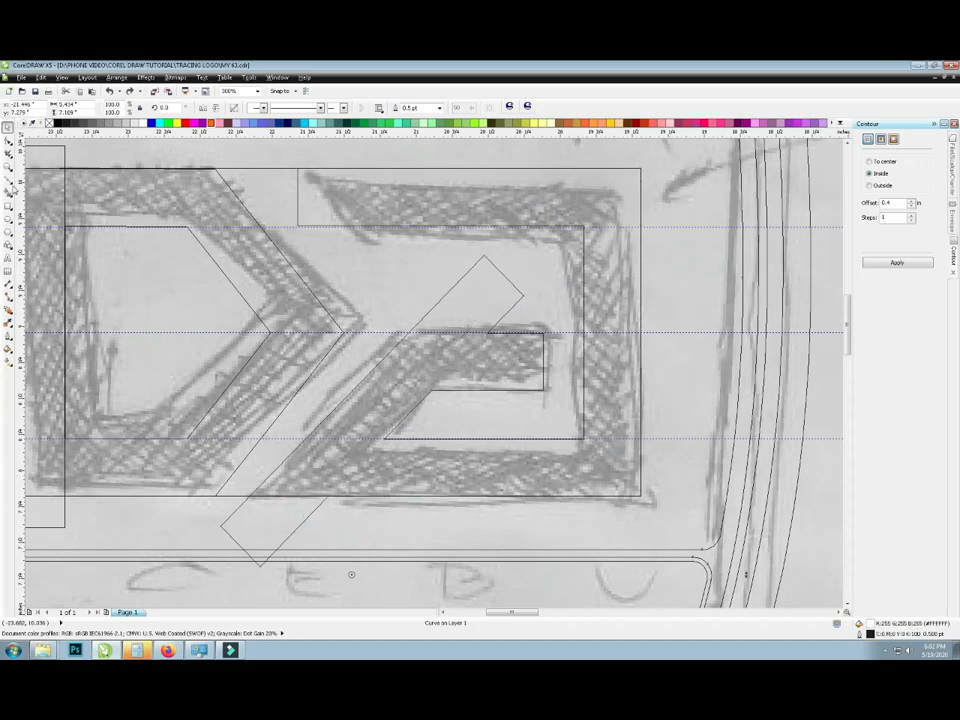
- Trim off the slanted bar's protruding upper end using a rectangle about 1.27 × 0.6 in drawn along the middle stroke, removing the rectangle
key(F6)
drag(377, 242, 567, 335)
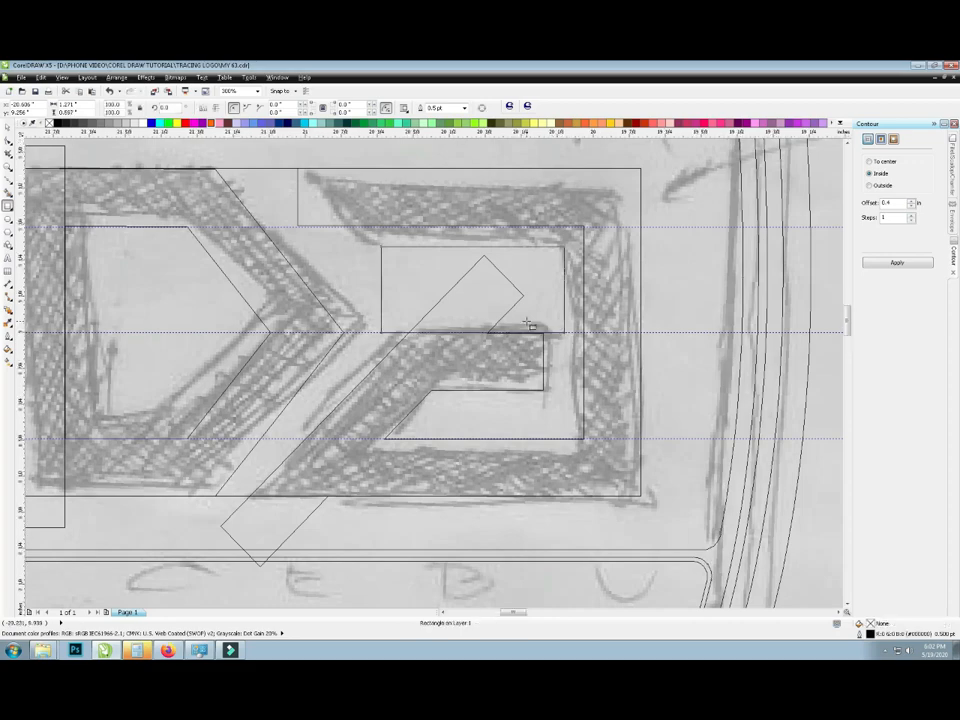
scroll(528, 323, up, 1)
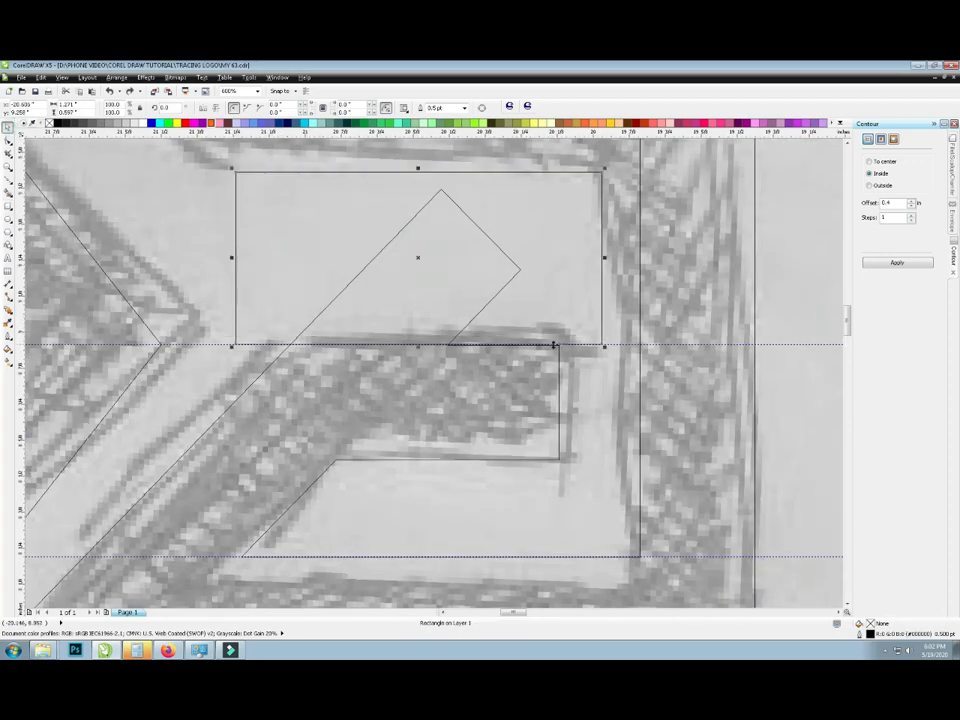
scroll(552, 348, up, 1)
click(557, 317)
shift+click(531, 369)
click(309, 106)
scroll(505, 260, down, 2)
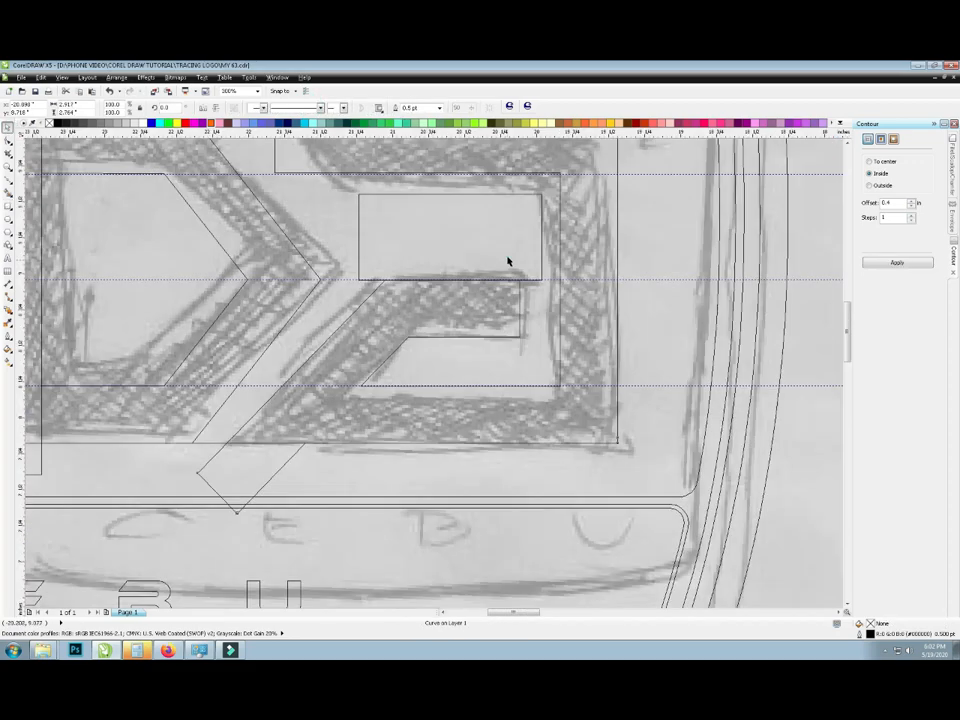
key(Delete)
click(281, 450)
drag(281, 450, 420, 341)
key(ctrl+z)
click(376, 460)
scroll(405, 385, down, 1)
scroll(352, 259, up, 1)
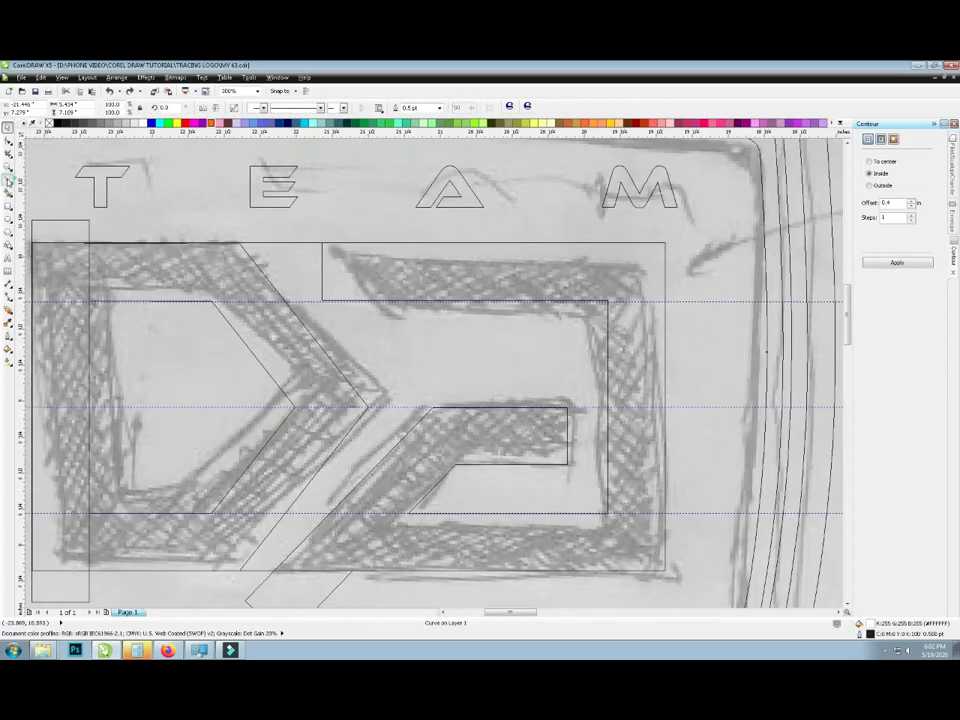
- Draw a closed cutting polygon over the free end of the A's upper bar, with one side following the sketch's slant
click(9, 181)
click(316, 233)
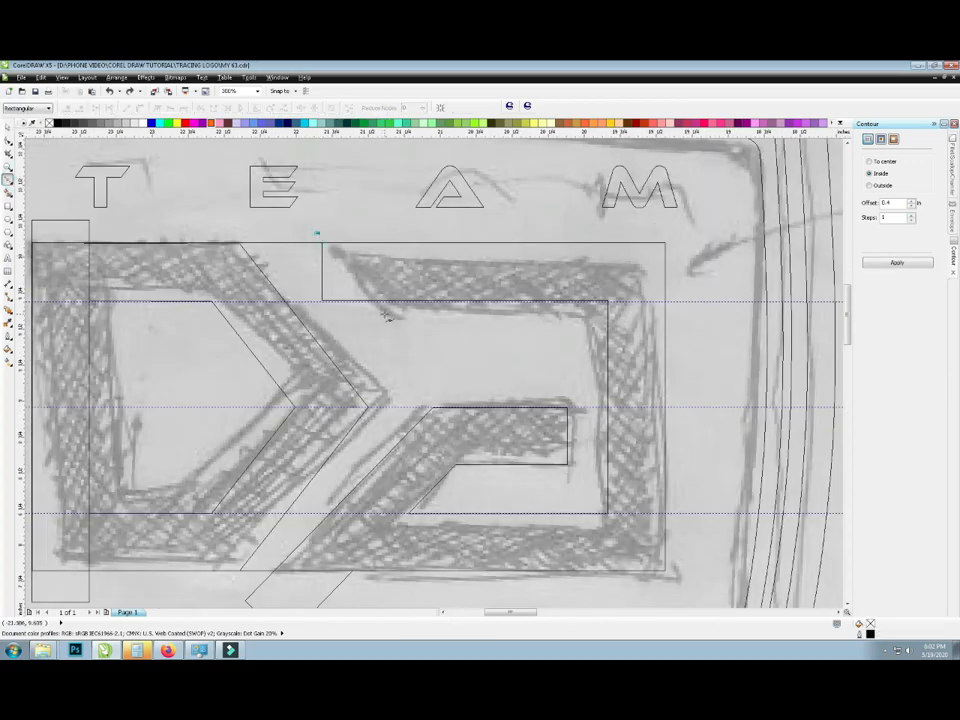
click(386, 313)
click(336, 325)
click(303, 291)
click(292, 243)
click(317, 233)
- Trim the A's upper bar with the polygon, and delete both the polygon and the leftover vertical bar on the D
click(9, 128)
shift+click(322, 272)
click(312, 108)
click(334, 254)
key(Delete)
scroll(335, 258, down, 3)
click(208, 477)
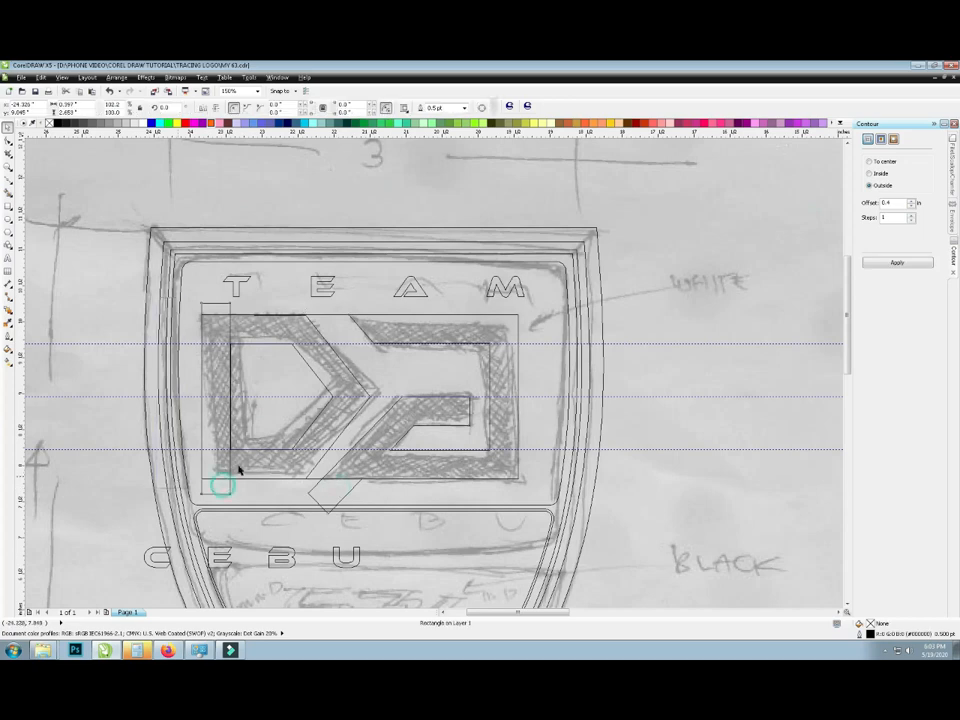
- Draw a rectangle about 2.76 × 0.53 in directly below the emblem's lower edge, covering the slanted bar's protruding end
click(337, 490)
scroll(339, 488, up, 3)
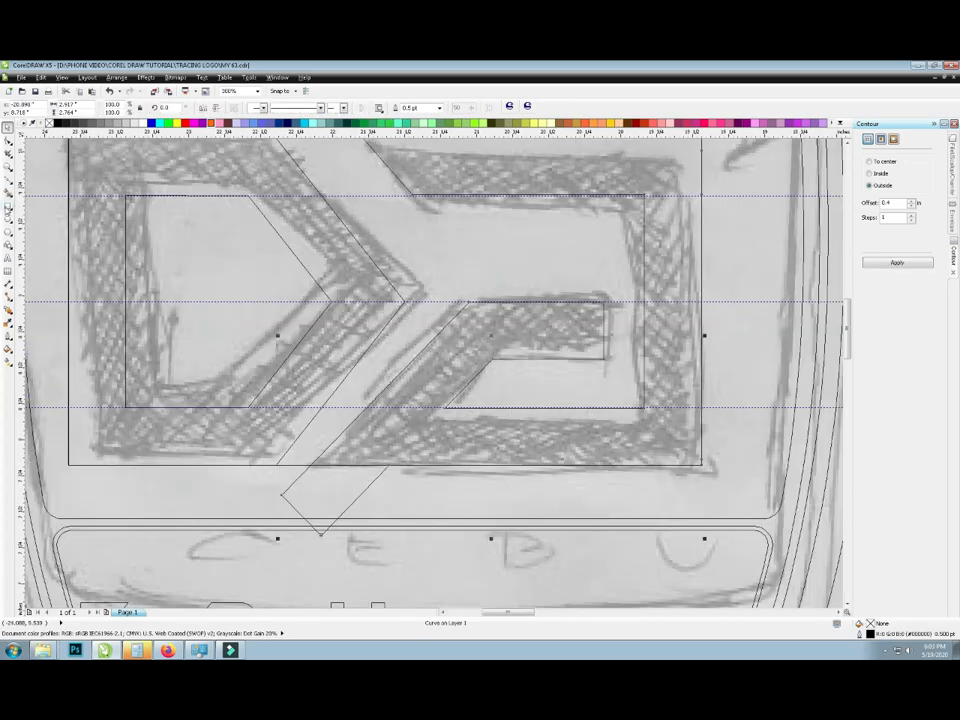
key(F6)
drag(220, 466, 621, 511)
drag(420, 512, 420, 541)
- Trim the A outline with the rectangle below it to cut its slanted end flush with the lower edge, and delete the rectangle
click(8, 127)
shift+click(306, 445)
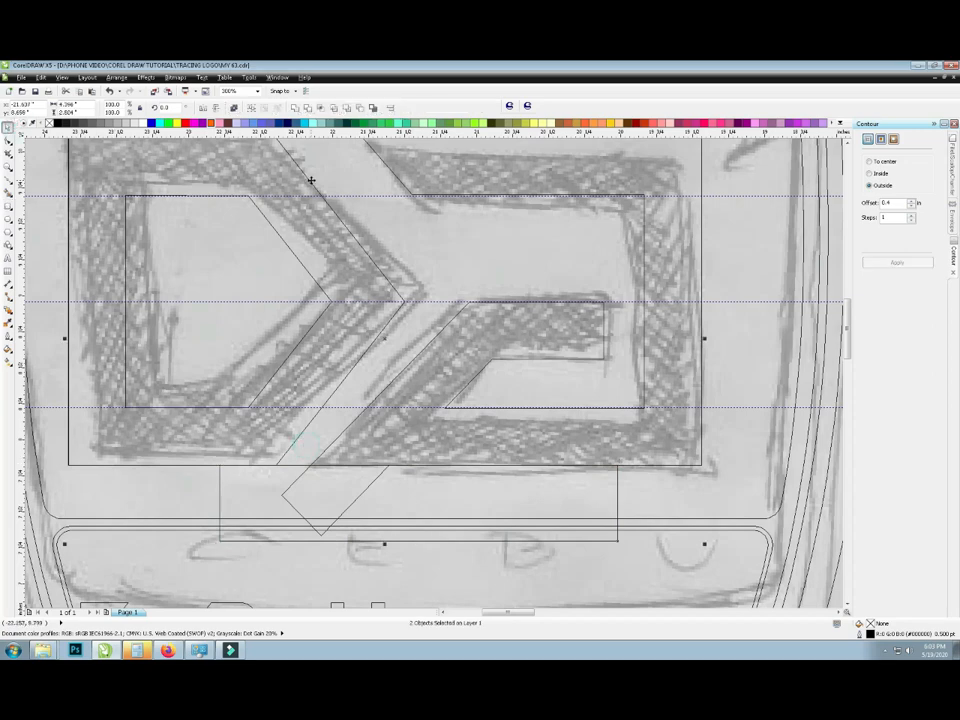
shift+click(660, 476)
scroll(664, 440, up, 3)
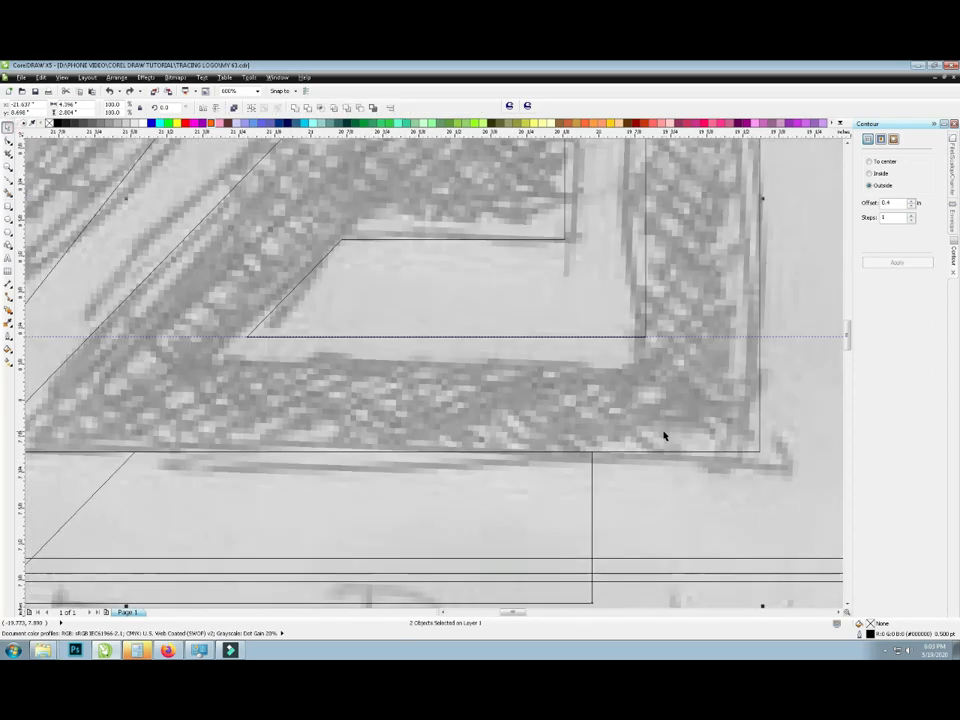
click(308, 109)
click(504, 378)
click(591, 496)
shift+click(670, 452)
click(307, 109)
click(592, 493)
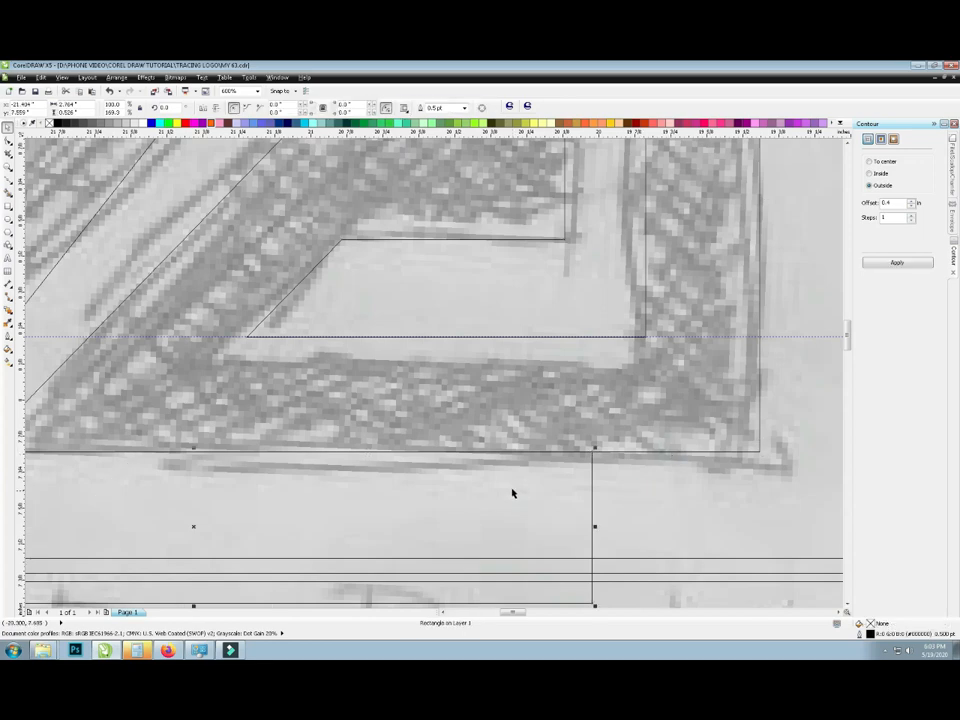
key(Delete)
- Shift the node at the A's pointed lower corner about 0.1 in along the emblem's lower edge
scroll(515, 490, down, 2)
click(358, 452)
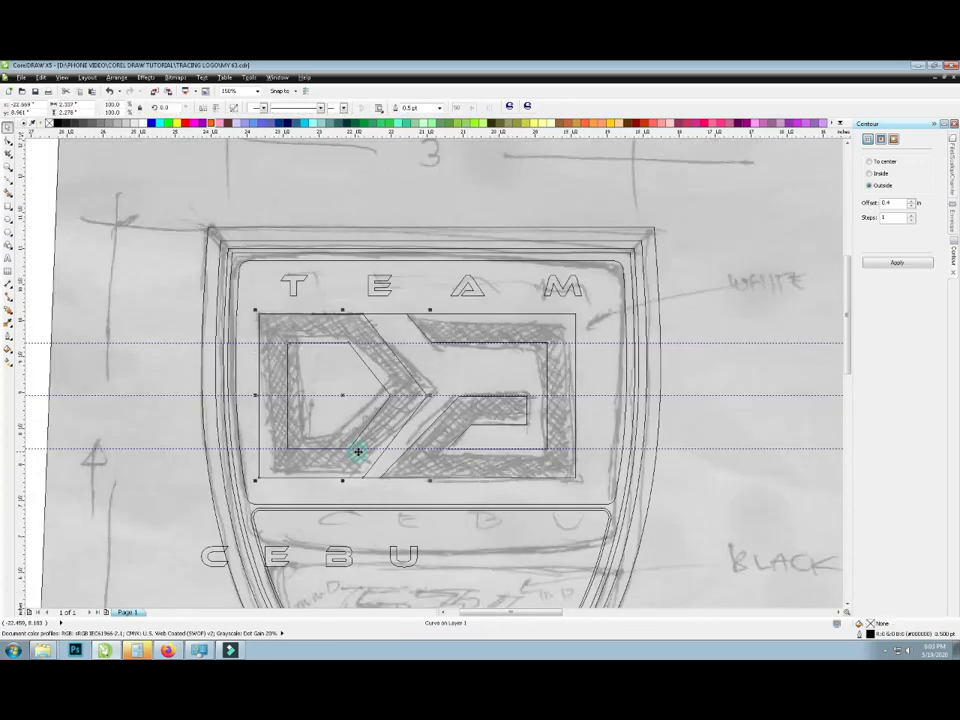
click(411, 463)
key(F10)
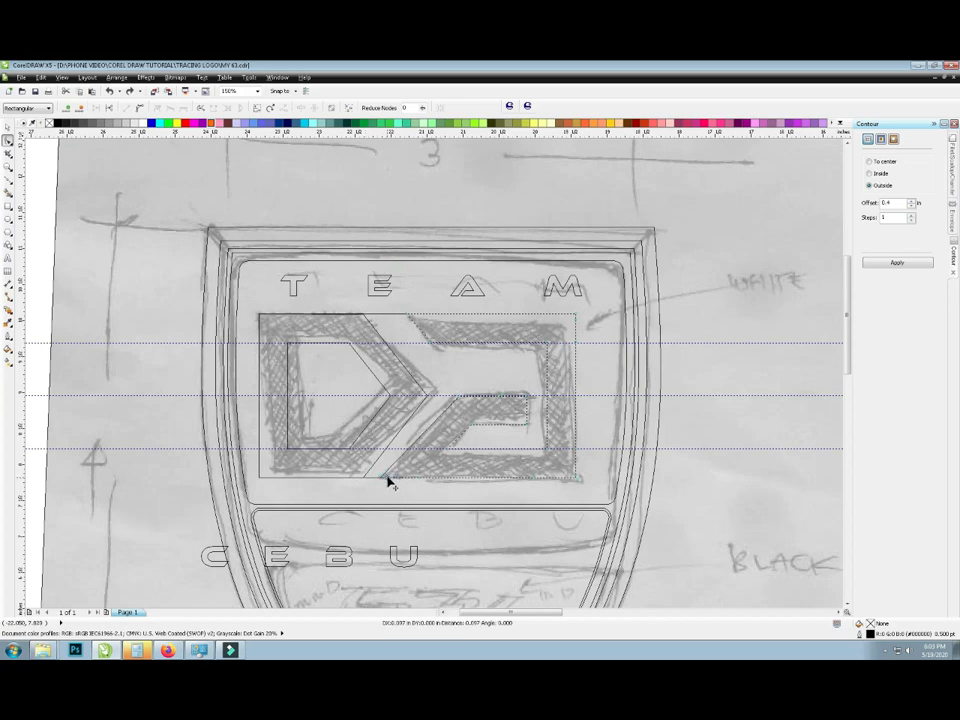
key(space)
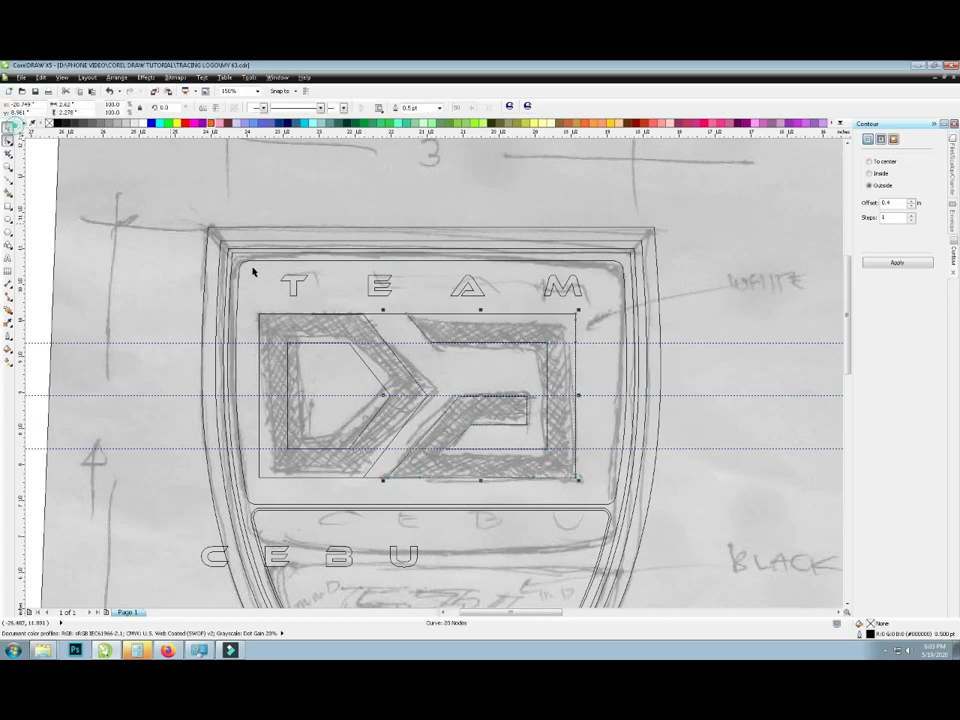
- Delete the three horizontal guidelines crossing the emblem
scroll(543, 333, down, 2)
right_click(614, 346)
click(639, 433)
right_click(613, 373)
click(643, 457)
right_click(615, 400)
click(608, 454)
- Delete the leftover construction outline bridging the gap between the D and the A
scroll(460, 423, up, 2)
scroll(425, 435, up, 2)
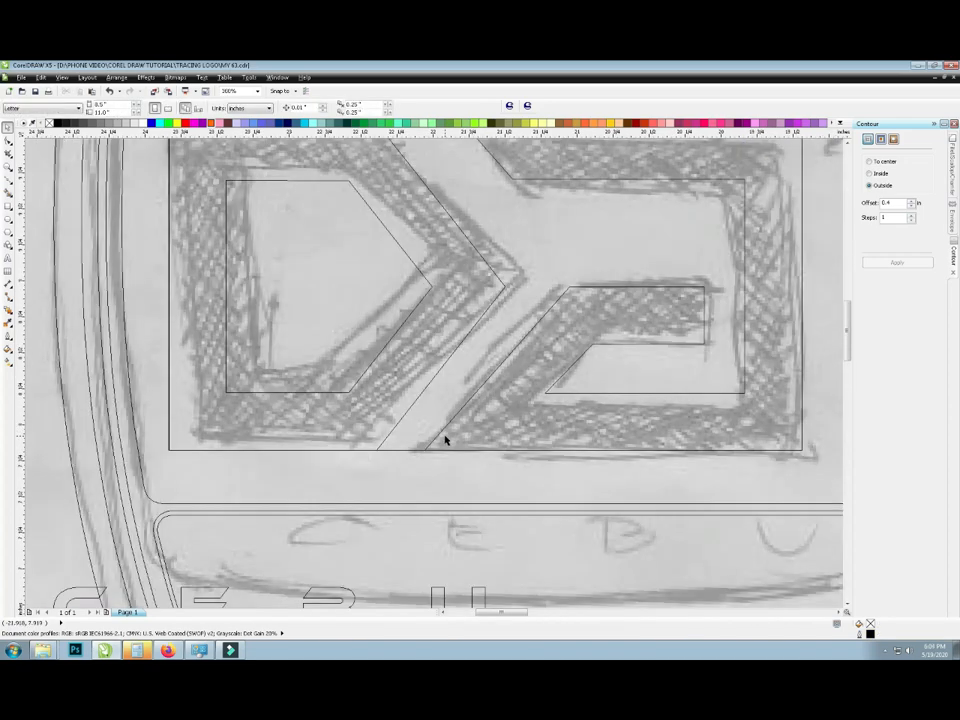
click(397, 440)
scroll(397, 440, down, 2)
click(394, 457)
drag(405, 444, 389, 486)
key(Delete)
- Narrow the D slightly and widen the A to about 2.64 in to adjust the gap between the letters
click(447, 423)
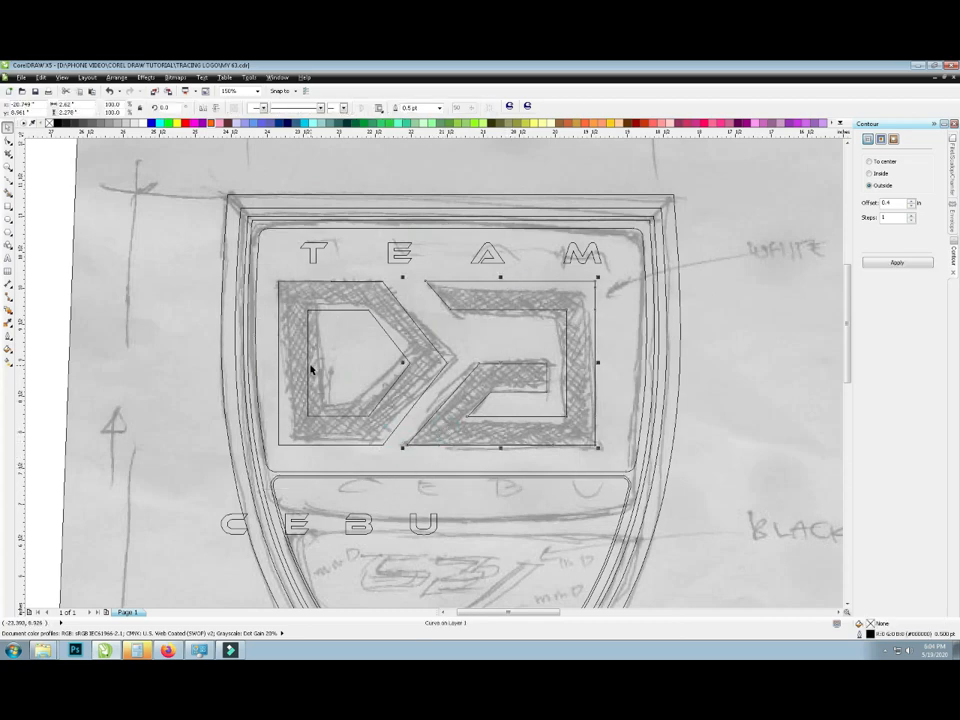
click(386, 435)
drag(450, 363, 394, 363)
click(427, 403)
click(463, 291)
key(ctrl+z)
click(765, 373)
click(495, 300)
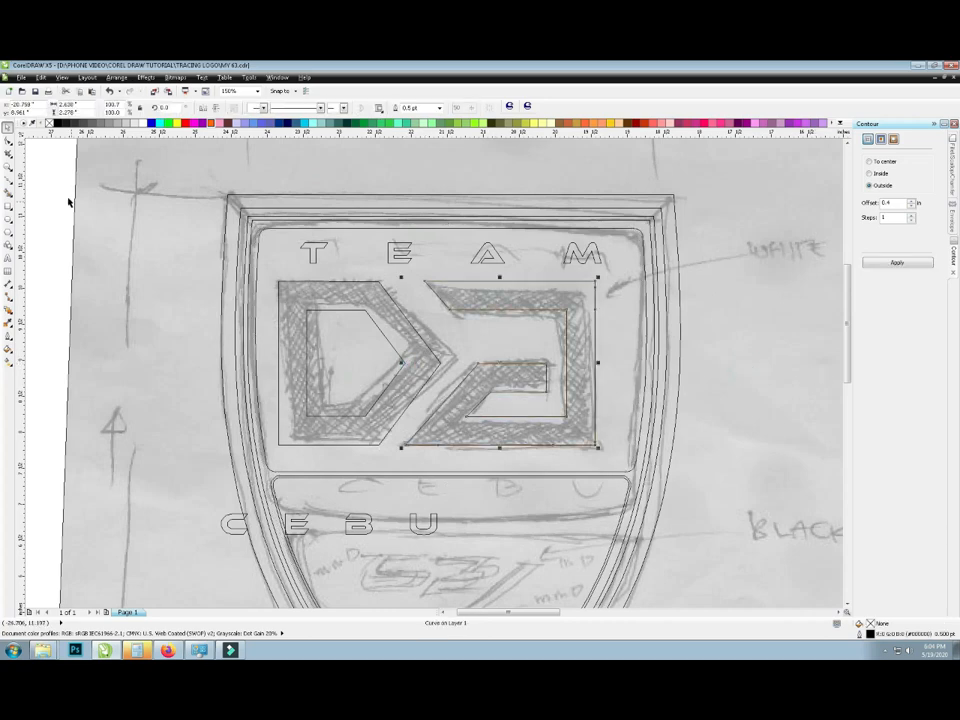
click(9, 140)
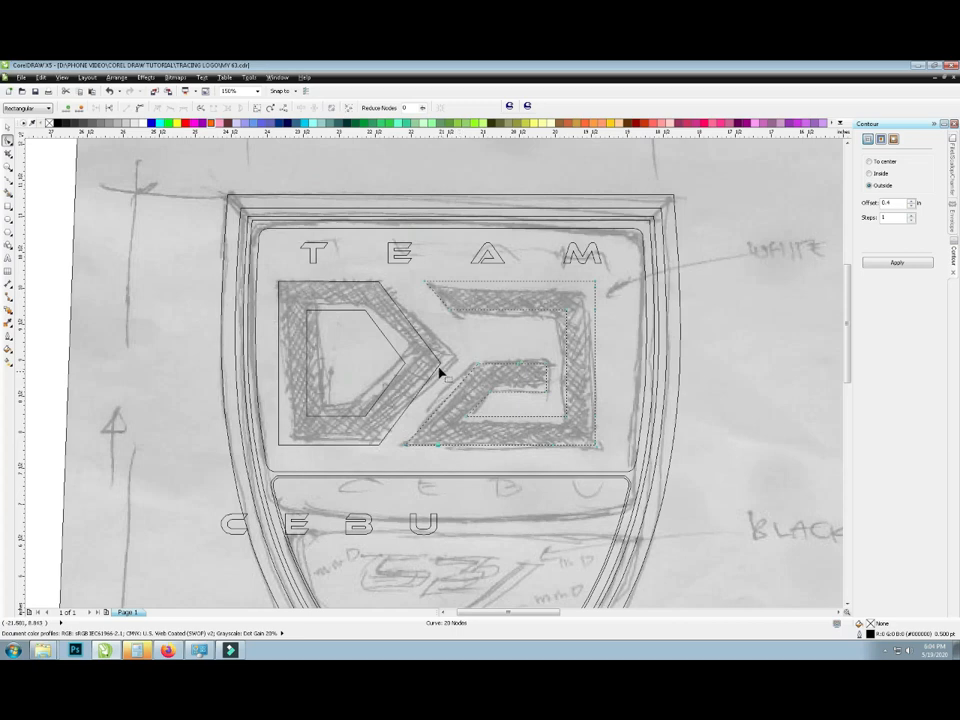
click(9, 129)
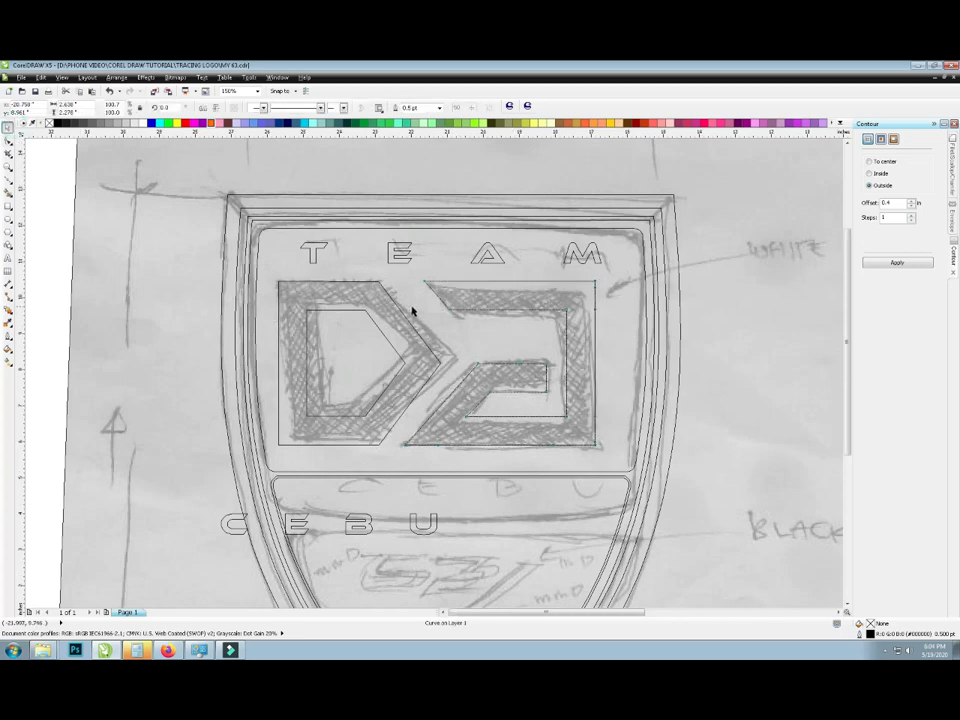
scroll(411, 306, down, 2)
click(620, 401)
scroll(616, 360, down, 2)
drag(602, 306, 422, 510)
drag(542, 429, 220, 408)
drag(296, 435, 594, 484)
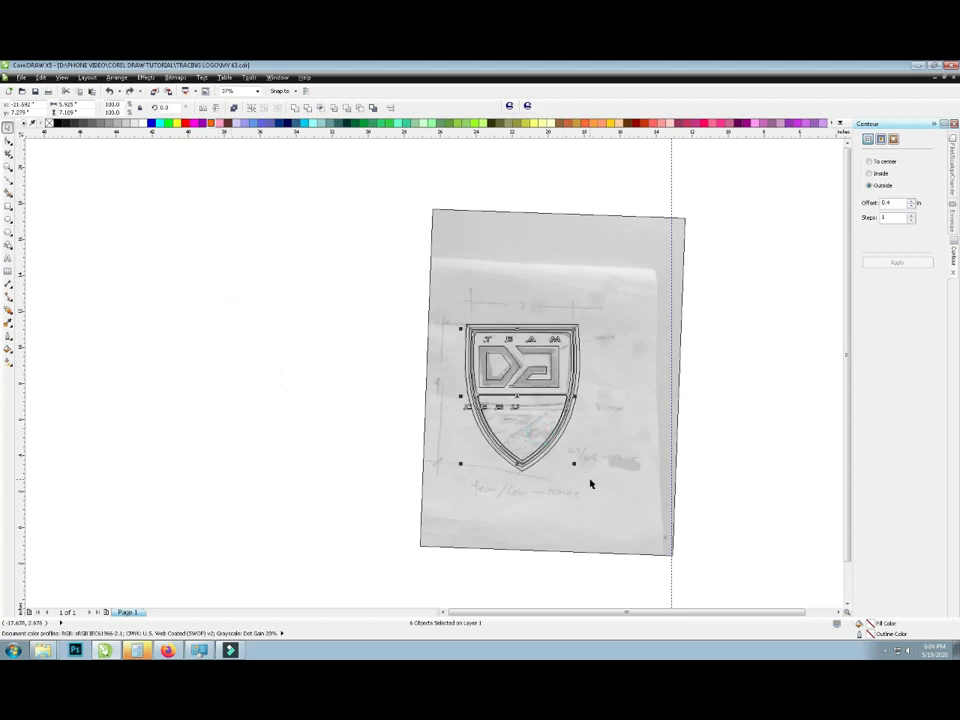
click(573, 421)
click(573, 419)
click(615, 380)
drag(612, 298, 427, 500)
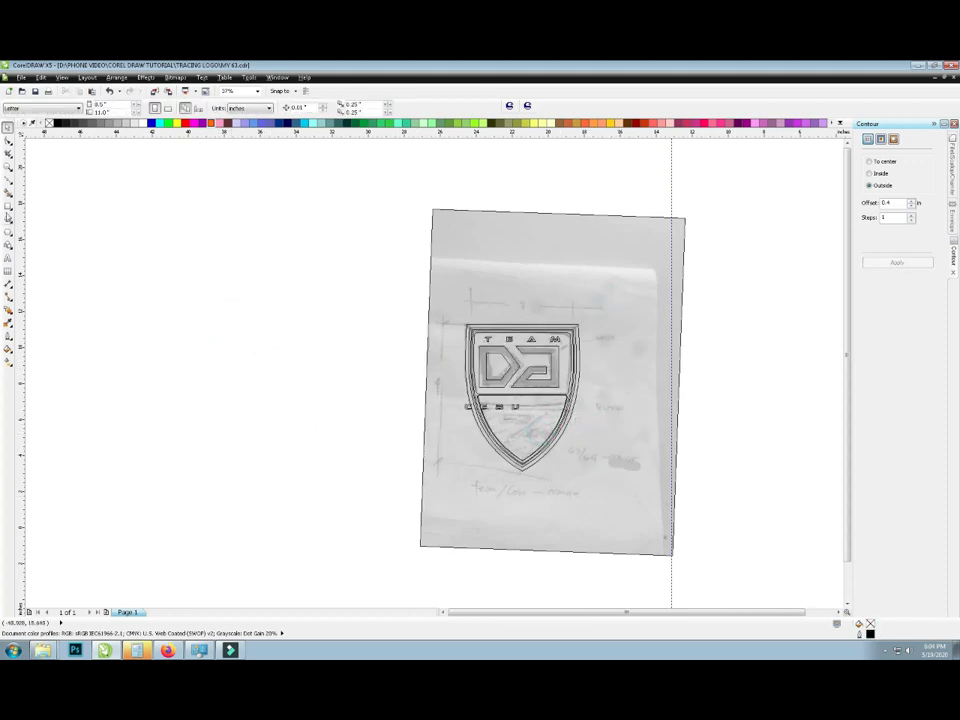
- Draw a rectangle about 16 by 11.9 in beside the sketch and switch the display to Normal view
click(8, 205)
drag(127, 264, 418, 482)
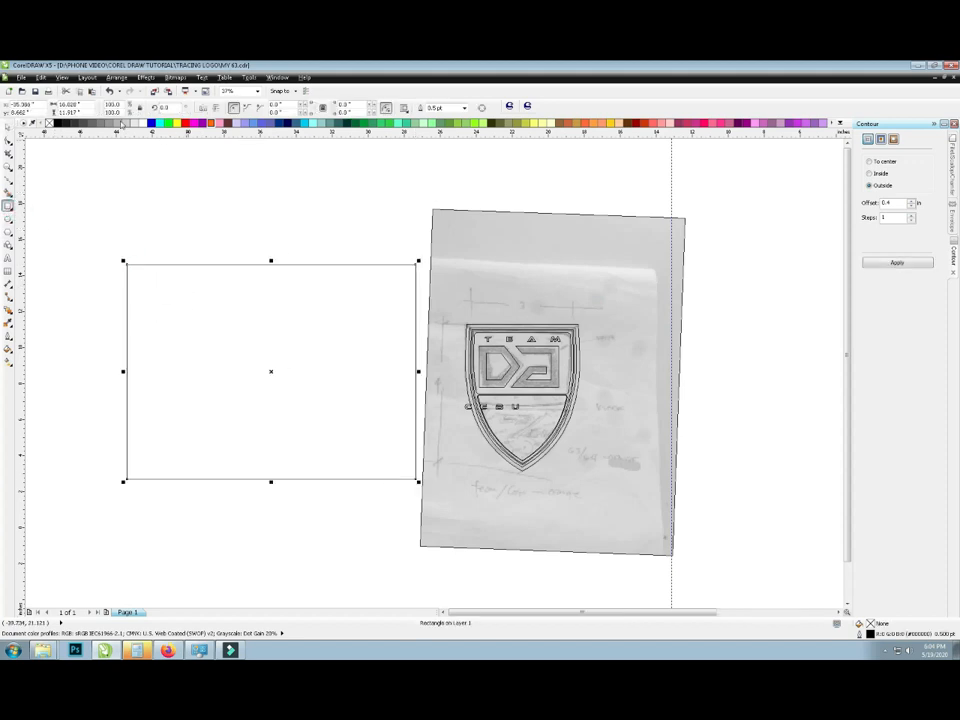
click(62, 77)
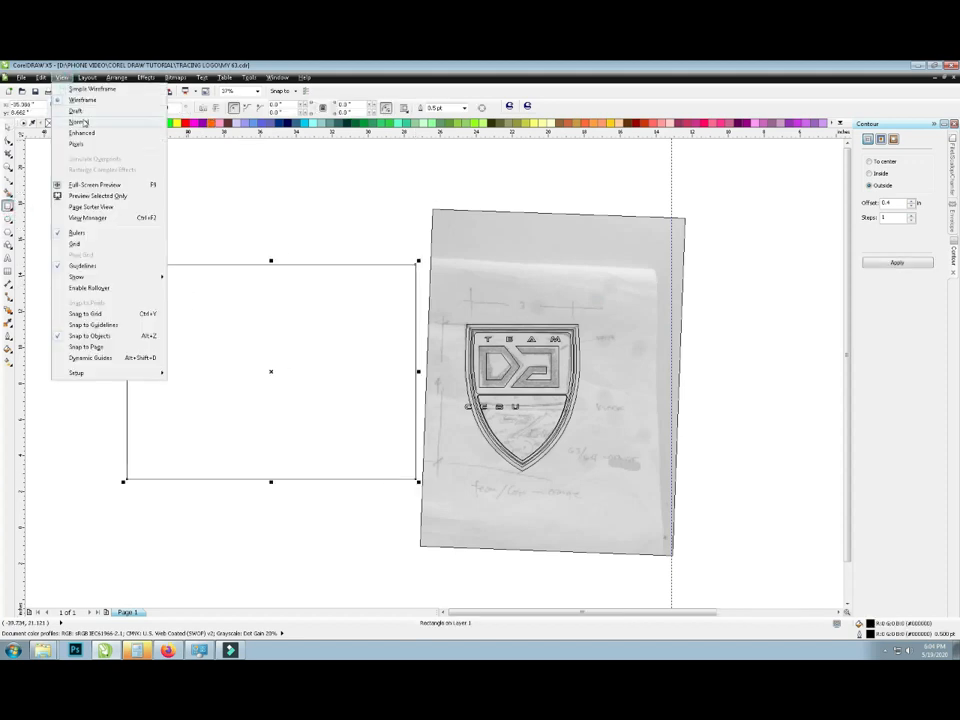
click(84, 120)
- Fill the rectangle black as a backdrop and place the whole shield artwork on top of it
right_click(379, 439)
mouse_move(463, 316)
click(521, 253)
click(358, 237)
right_click(313, 316)
click(342, 414)
click(360, 216)
drag(372, 231, 613, 484)
drag(499, 420, 272, 399)
scroll(300, 382, up, 1)
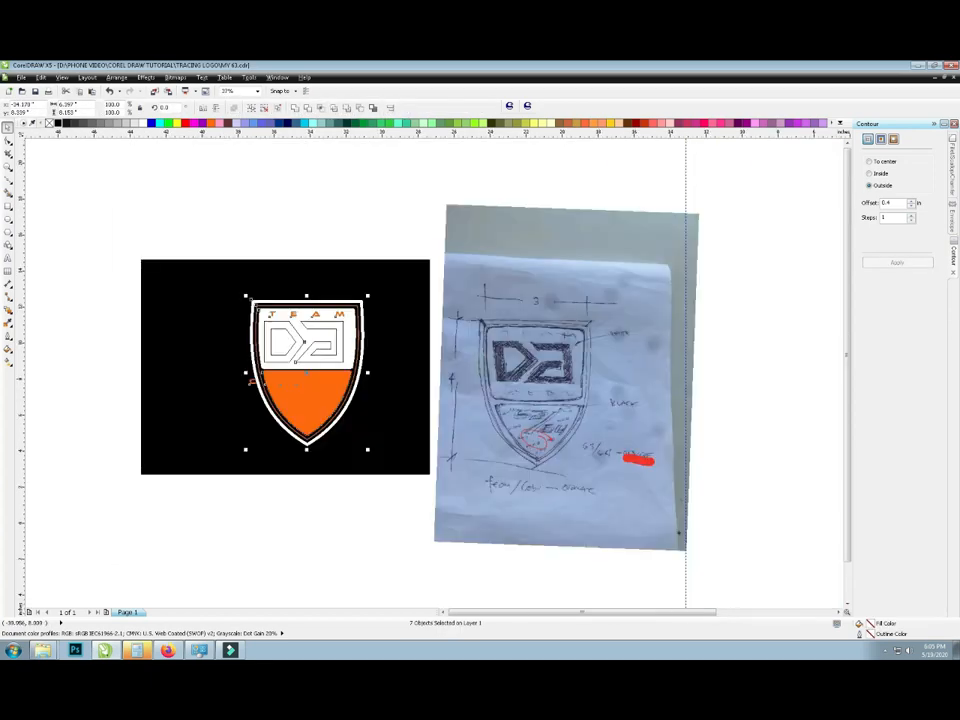
- Fill the D and A of the emblem with dark grey #1A1A1A
click(352, 352)
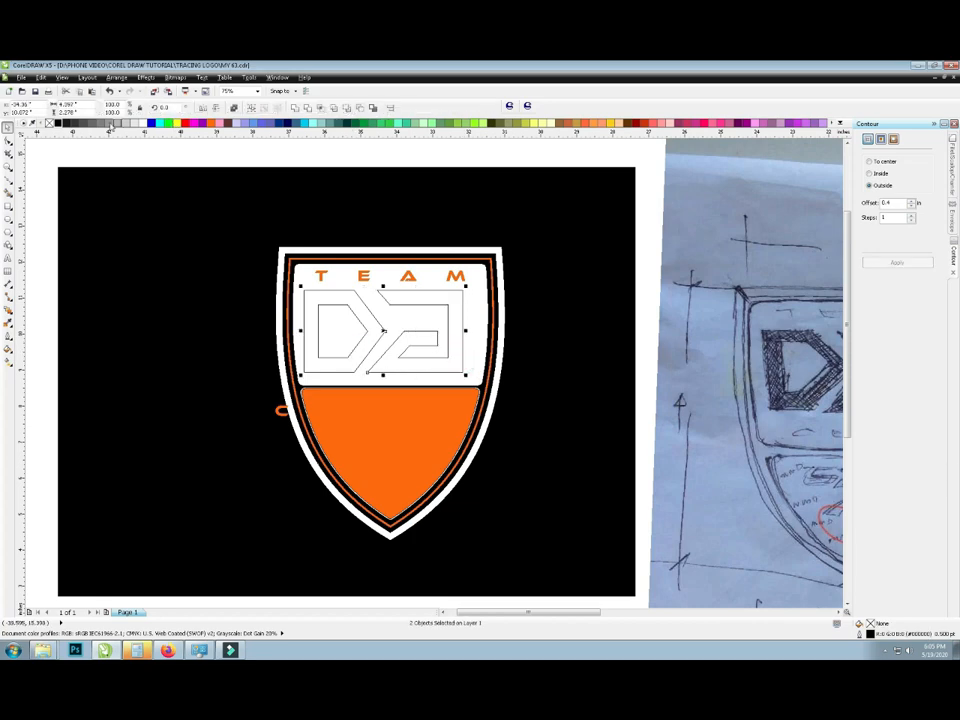
click(67, 123)
click(180, 215)
scroll(385, 368, up, 1)
- Move the CEBU lettering into the white panel, centred beneath the DA emblem
click(391, 362)
click(168, 487)
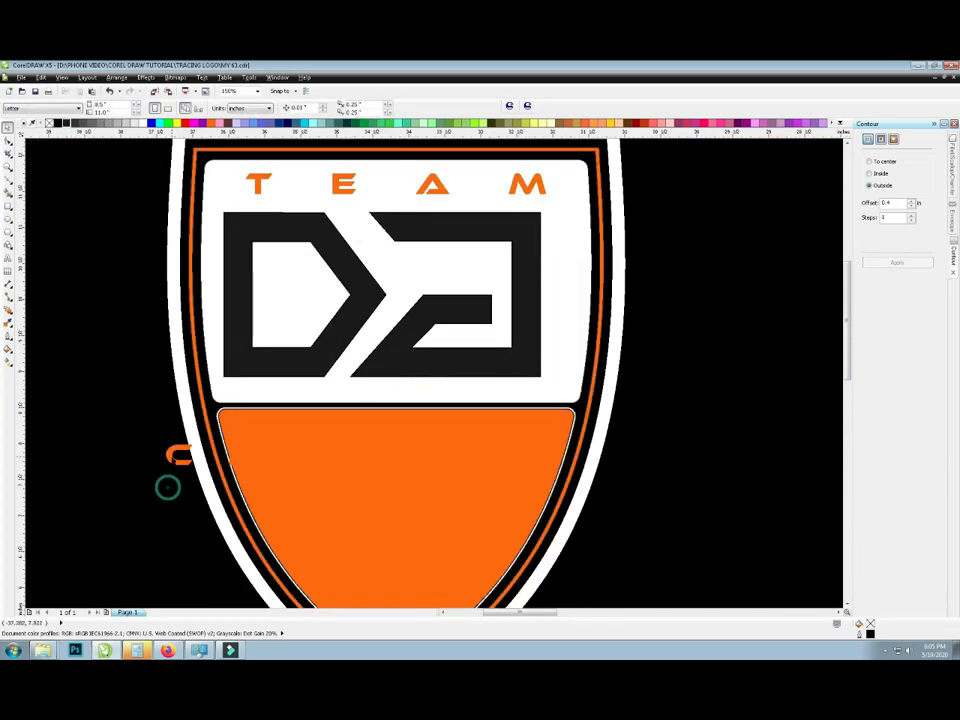
scroll(168, 487, down, 1)
click(423, 346)
- Group the D and A and reduce the emblem's height to about 2.02 in
scroll(328, 336, up, 1)
right_click(332, 339)
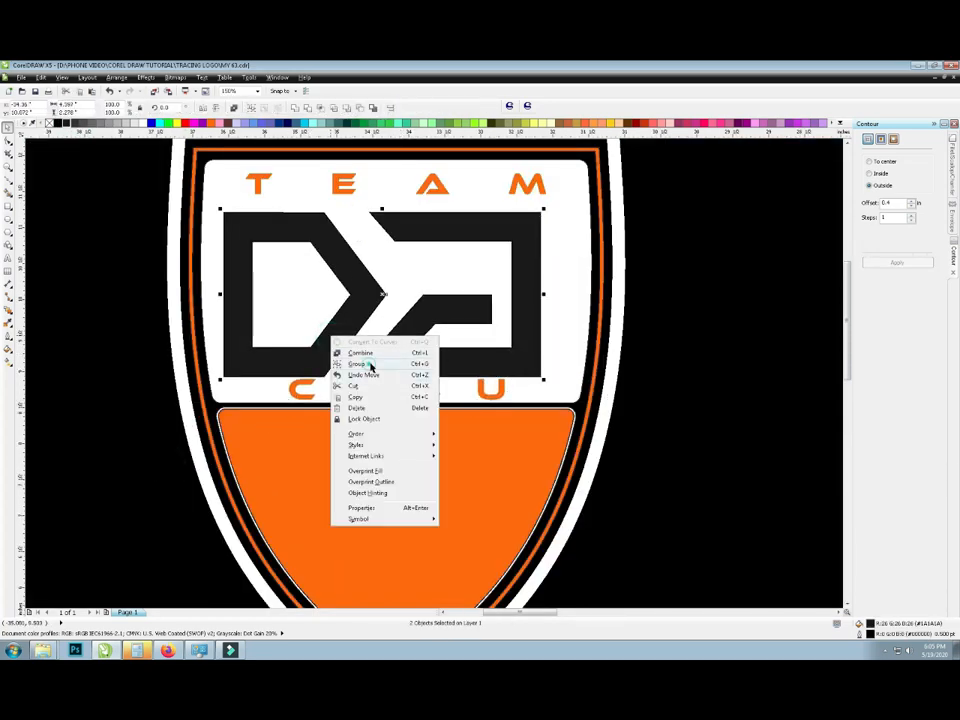
click(369, 365)
click(675, 393)
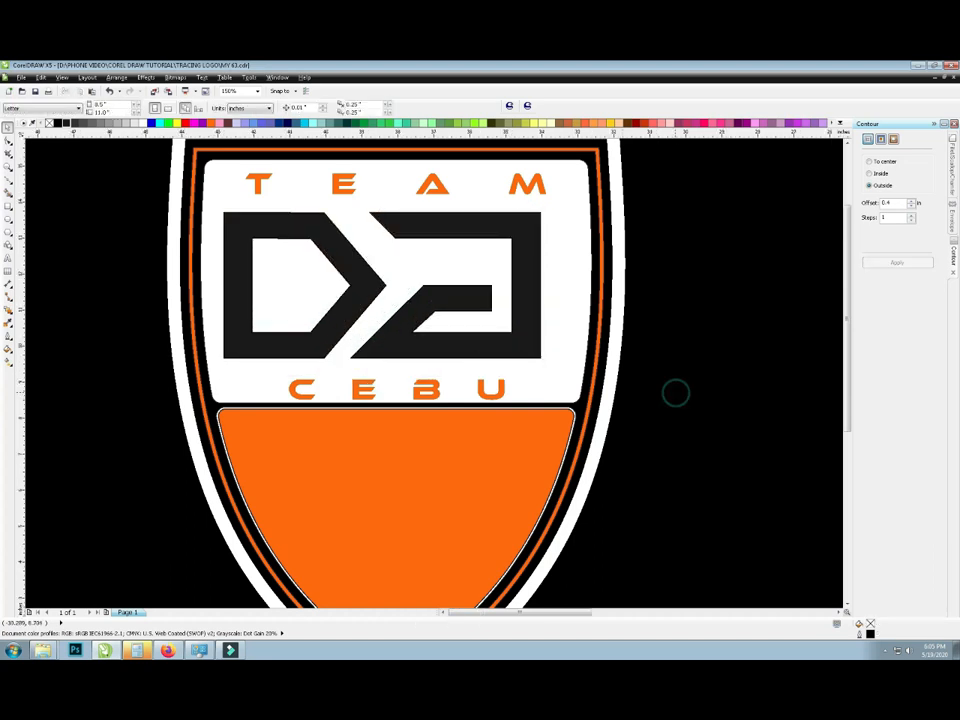
- Widen the grouped DA emblem on both sides to about 4.64 in
scroll(675, 393, down, 1)
click(606, 336)
scroll(606, 336, up, 1)
click(188, 356)
click(316, 340)
drag(300, 340, 288, 341)
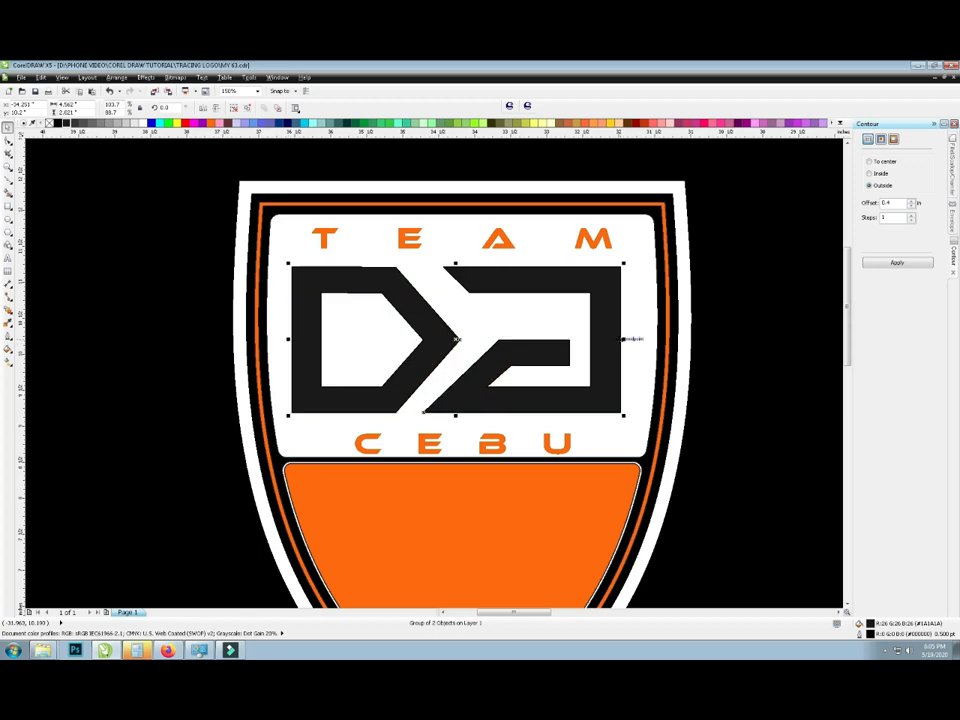
mouse_move(630, 340)
mouse_down()
mouse_move(641, 343)
mouse_move(629, 341)
mouse_up()
- Shift the CEBU lettering slightly upward, closer to the DA emblem
scroll(629, 341, down, 1)
click(580, 393)
scroll(549, 392, up, 1)
drag(560, 390, 558, 383)
scroll(558, 382, down, 1)
click(675, 382)
click(613, 361)
- Delete the vertical guideline at the right edge of the sketch photo
scroll(660, 350, down, 1)
scroll(688, 357, up, 1)
scroll(708, 351, down, 2)
click(542, 268)
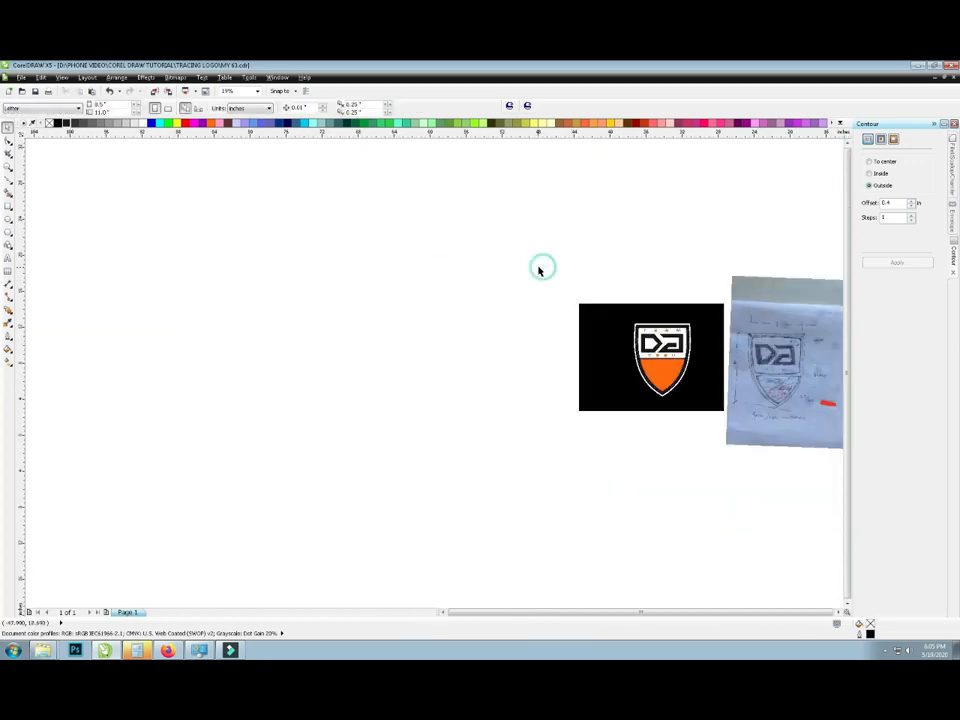
key(F2)
click(636, 303)
scroll(625, 350, down, 1)
scroll(591, 439, up, 1)
scroll(465, 407, down, 1)
scroll(371, 392, up, 1)
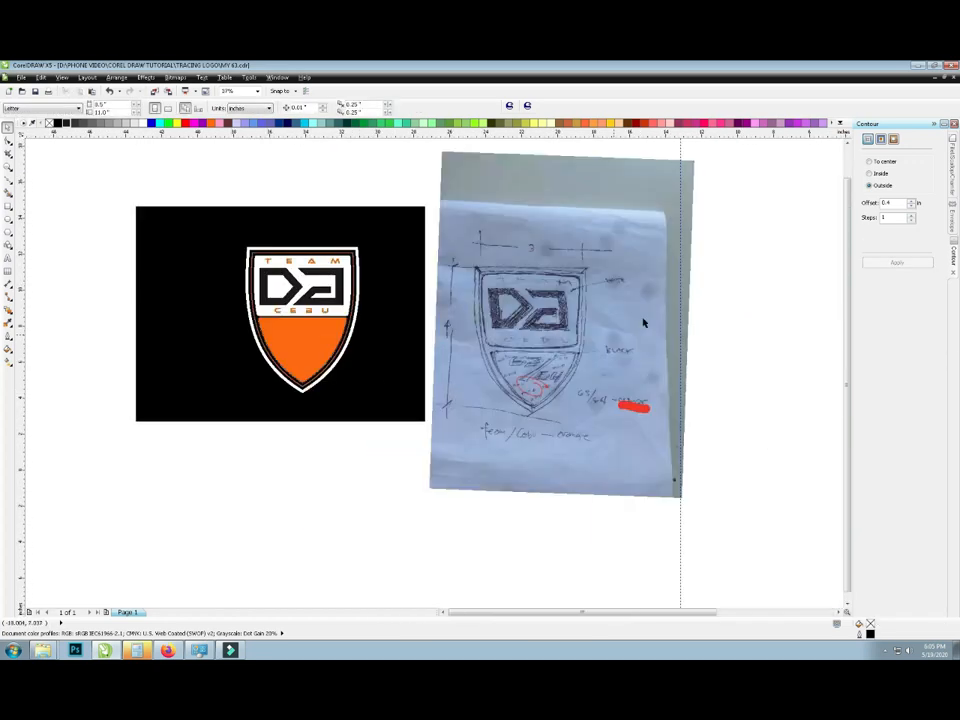
right_click(681, 283)
click(739, 368)
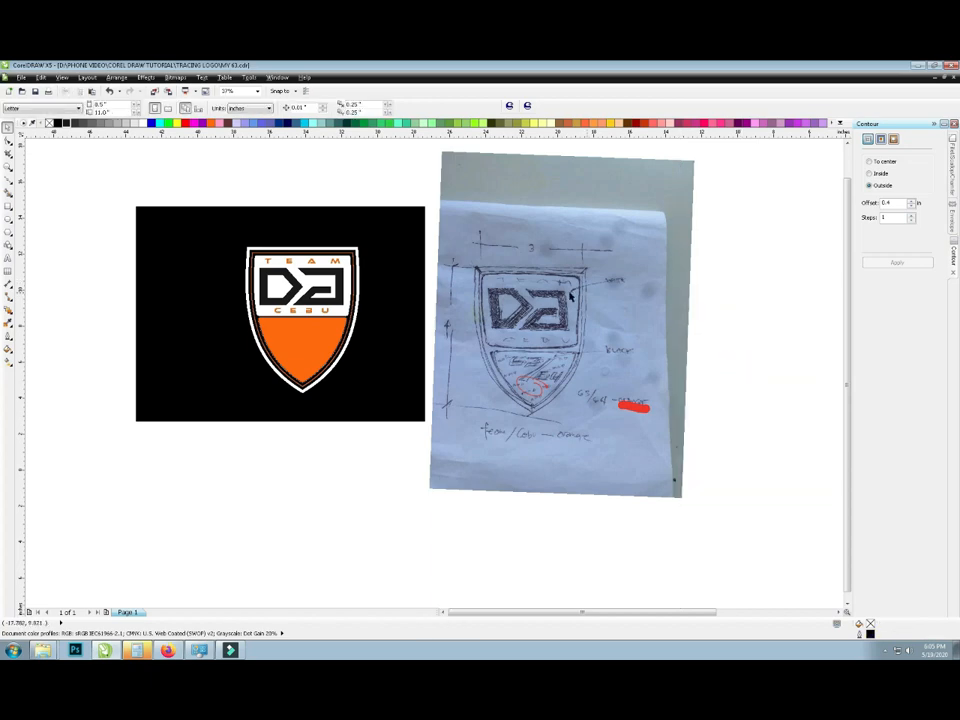
- Fill the DA emblem orange and try a one-step inside contour with a 0.4 in offset
scroll(258, 287, up, 1)
click(258, 287)
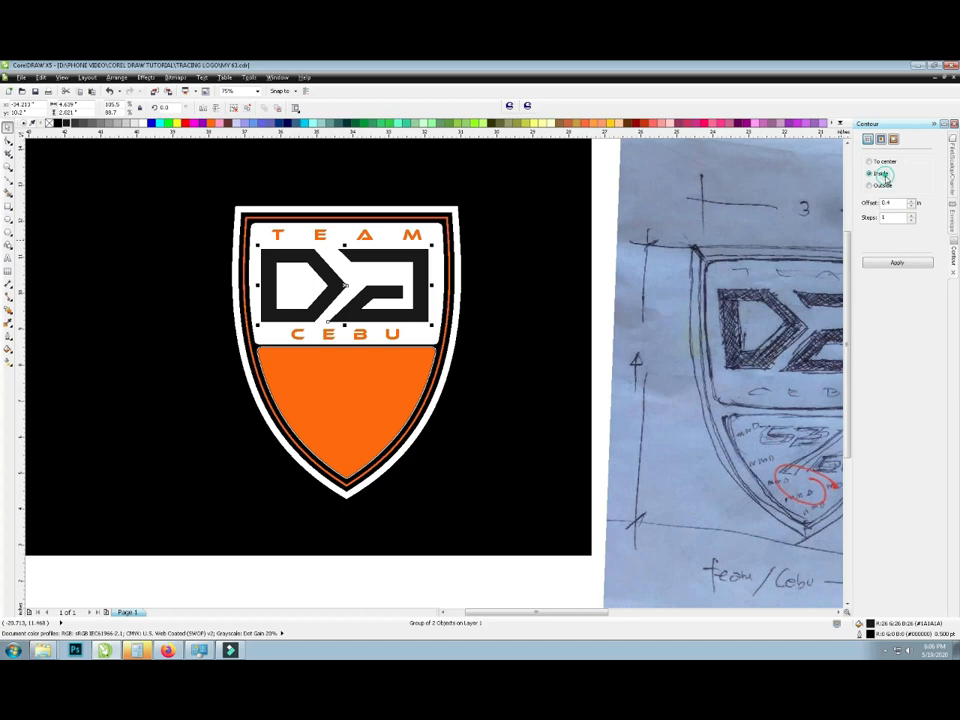
click(210, 123)
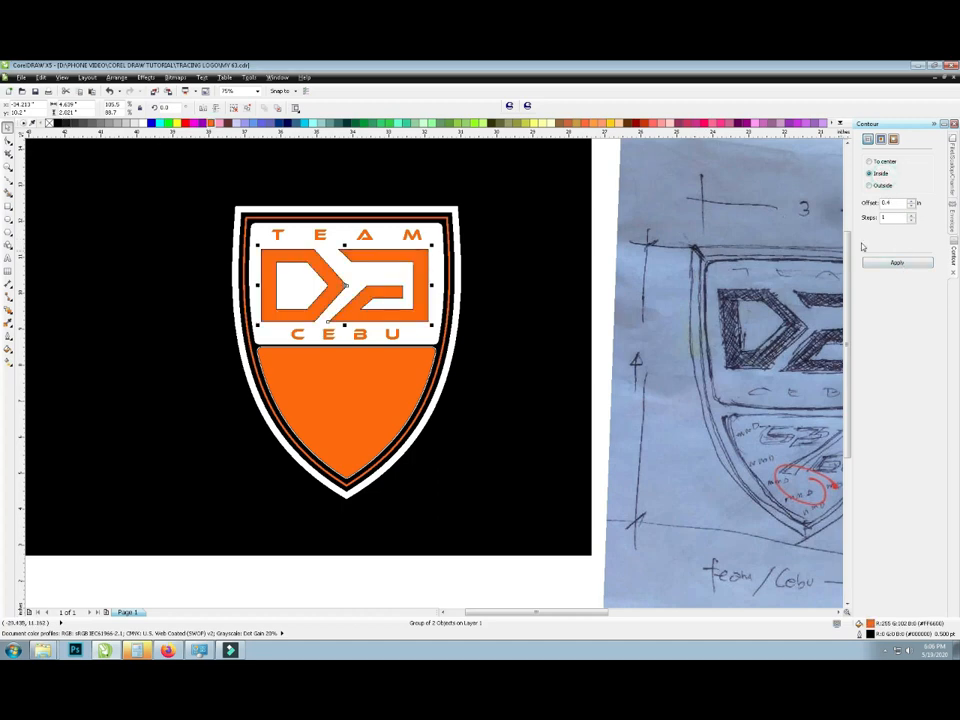
click(897, 262)
click(510, 375)
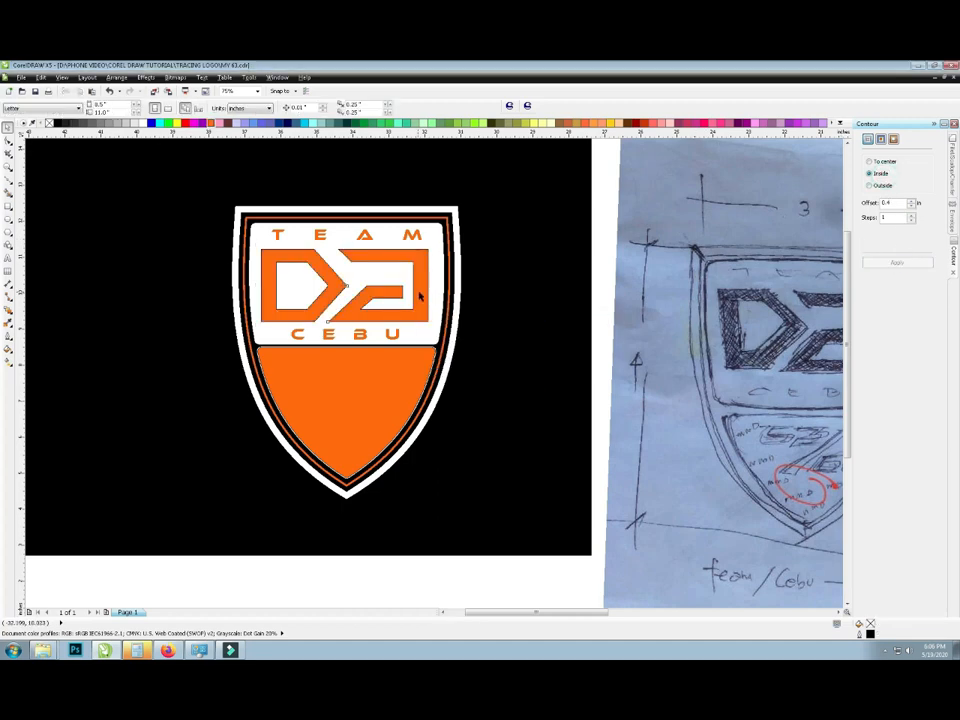
- Try a one-step inside contour with a 0.1 in offset on the DA emblem and undo it
click(911, 200)
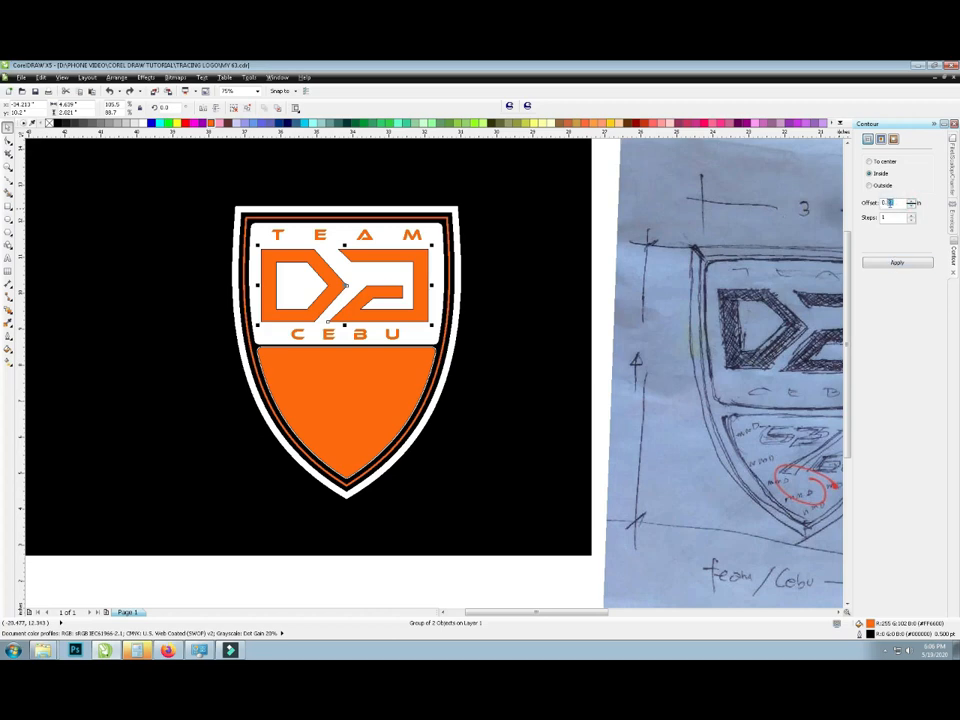
click(897, 262)
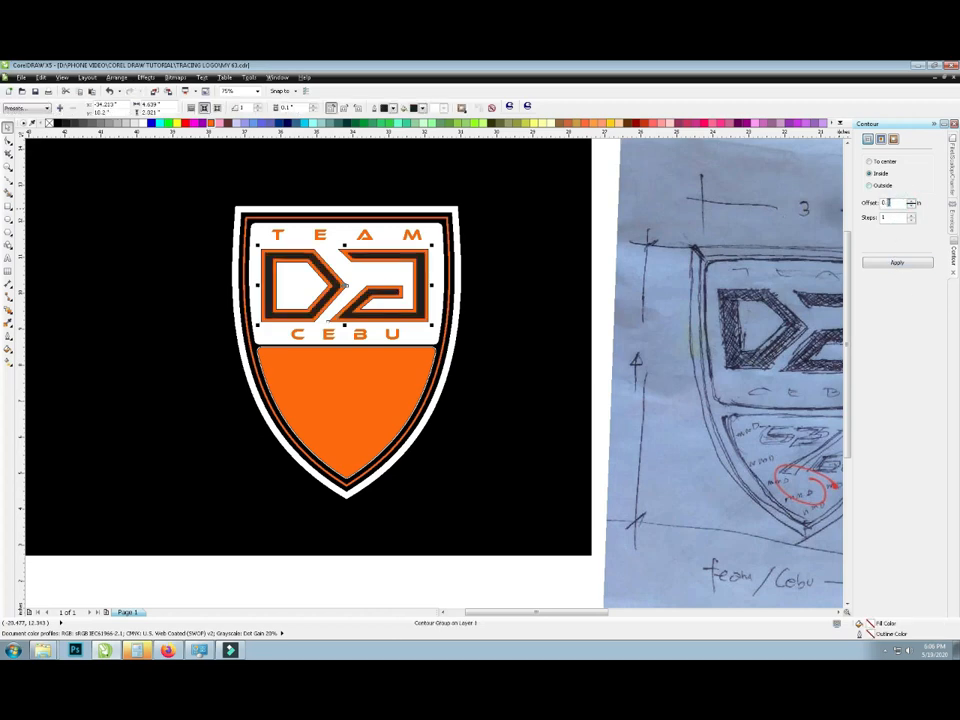
click(897, 262)
click(508, 377)
key(ctrl+z)
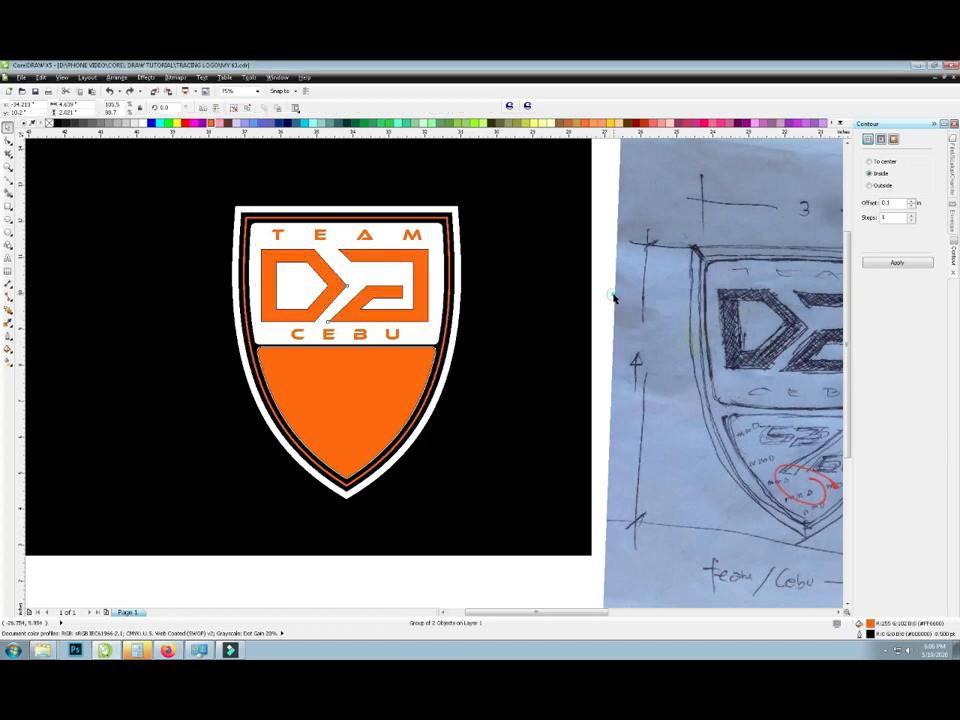
scroll(374, 338, down, 1)
scroll(386, 413, up, 1)
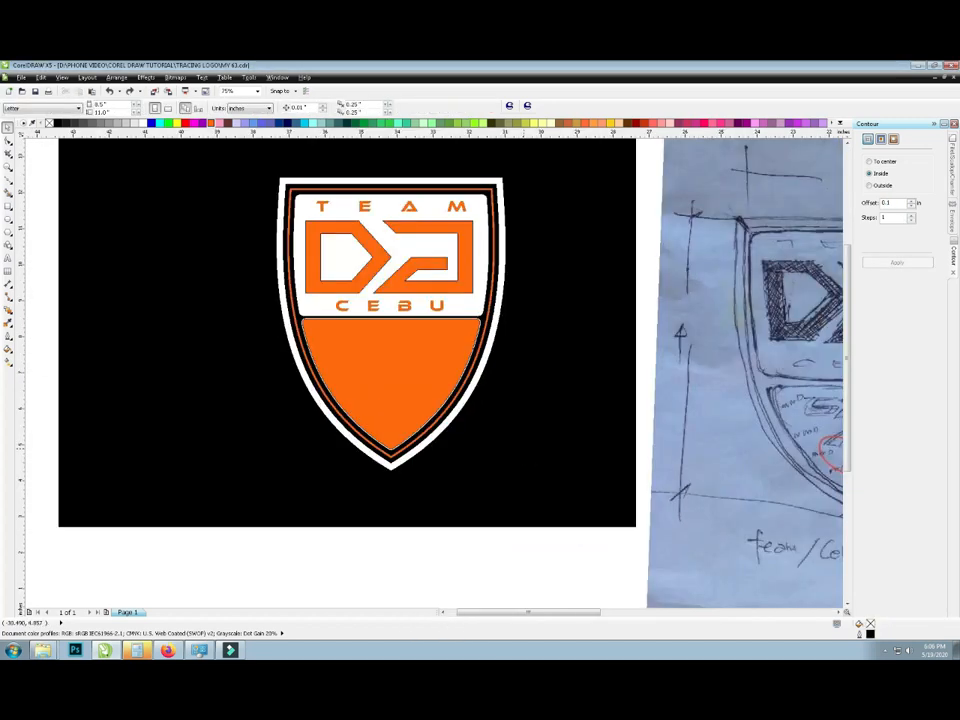
scroll(585, 432, down, 1)
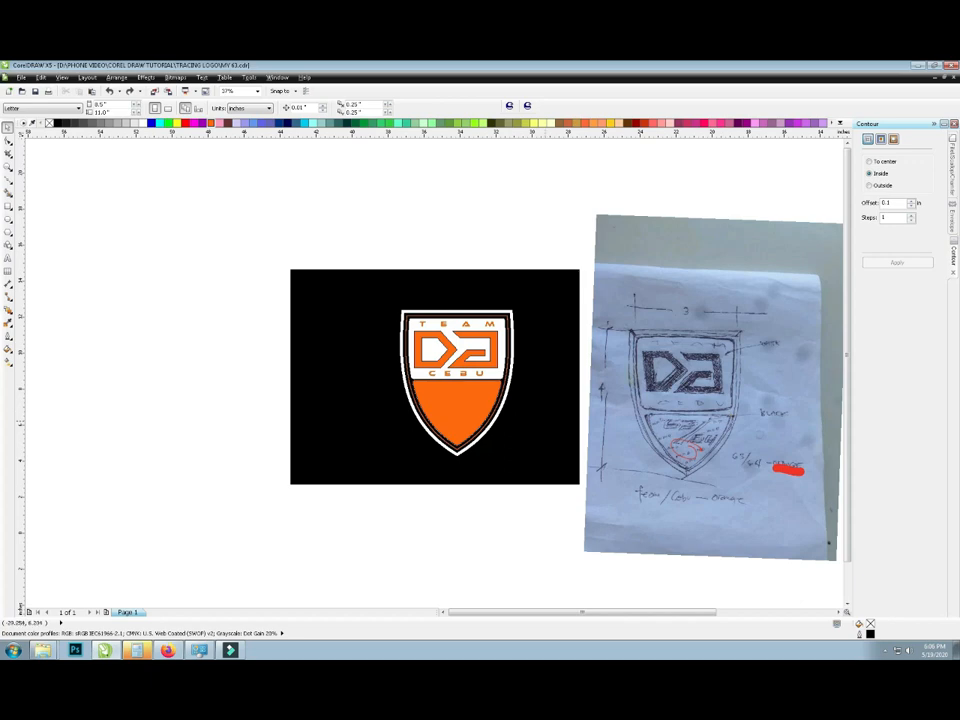
- Add the text 63, move it onto the shield's orange panel and fill it black
key(F8)
click(358, 407)
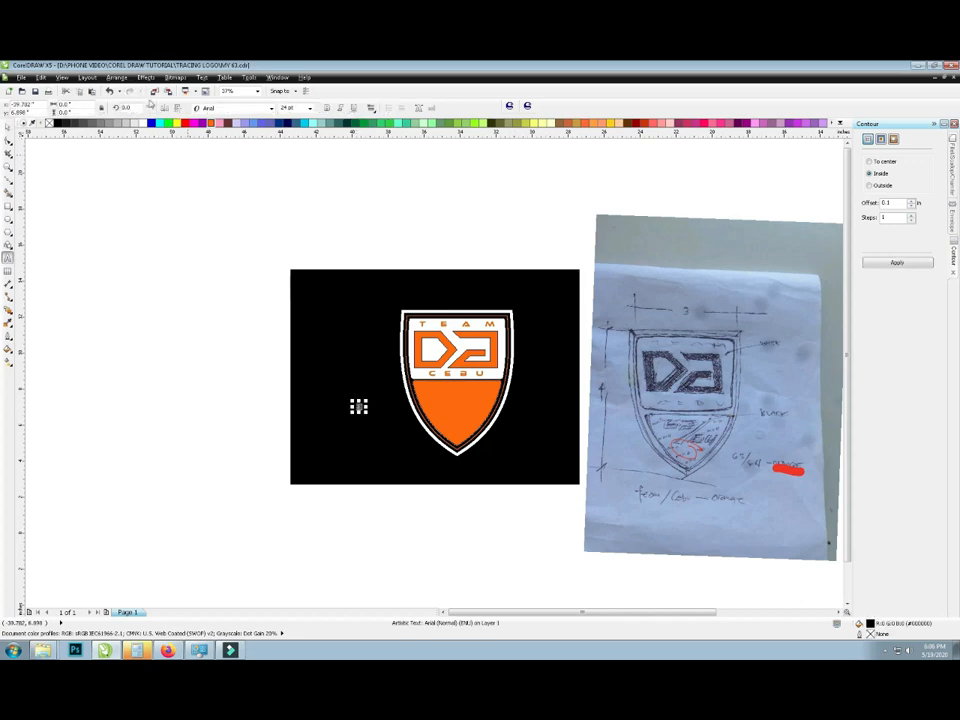
click(212, 123)
drag(364, 412, 467, 399)
click(7, 129)
click(59, 123)
scroll(459, 405, up, 2)
- Set the 63 in the Jasmine Lado font and fit it into the upper part of the orange panel
drag(517, 448, 462, 422)
click(222, 107)
click(237, 139)
drag(560, 409, 487, 397)
drag(409, 332, 413, 334)
scroll(457, 387, down, 1)
key(Escape)
scroll(465, 393, up, 1)
- Duplicate the 63 diagonally below itself and change the copy to 64
drag(465, 387, 556, 457)
drag(490, 440, 553, 462)
text(4)
key(ctrl+space)
- Fill the 63 and 64 white and apply a one-step outside contour with a 0.02 in offset
shift+click(450, 378)
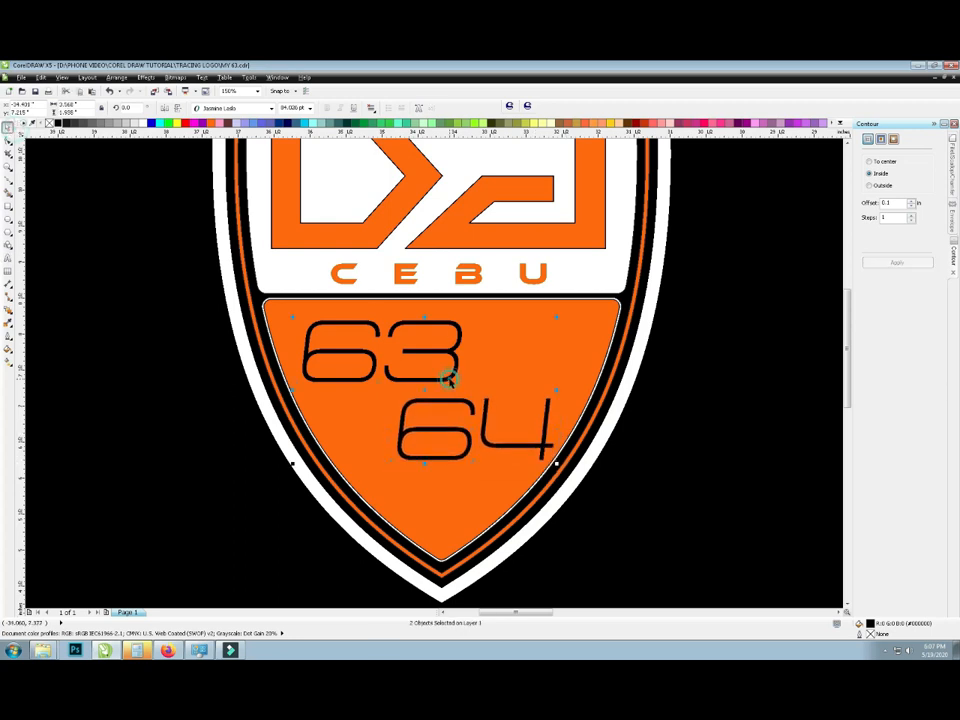
click(882, 186)
click(142, 124)
double_click(889, 203)
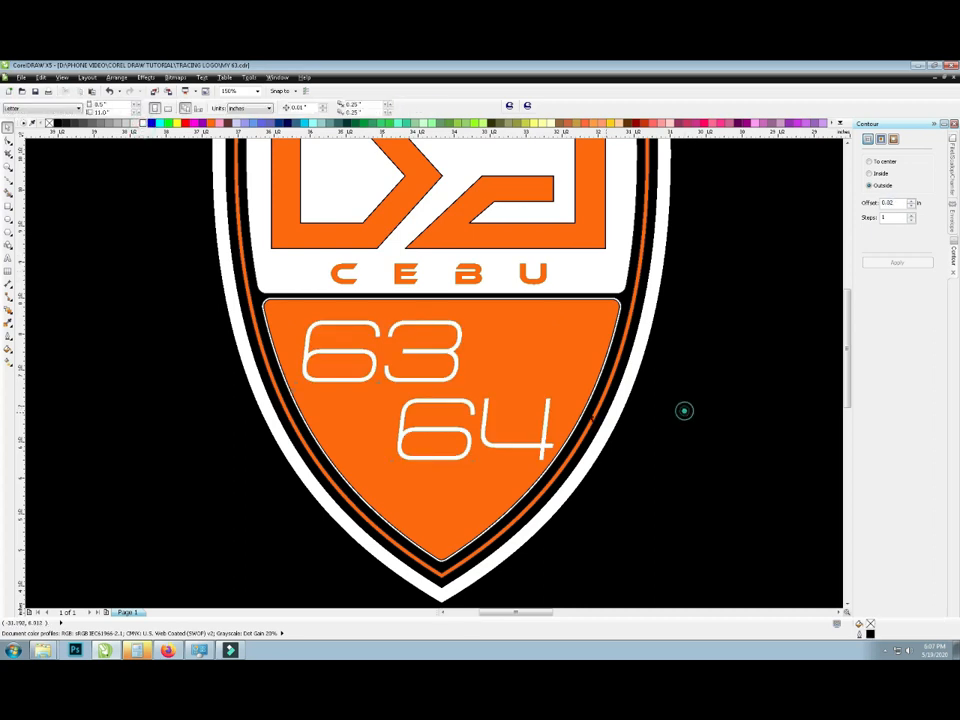
right_click(448, 368)
click(488, 392)
key(ctrl+z)
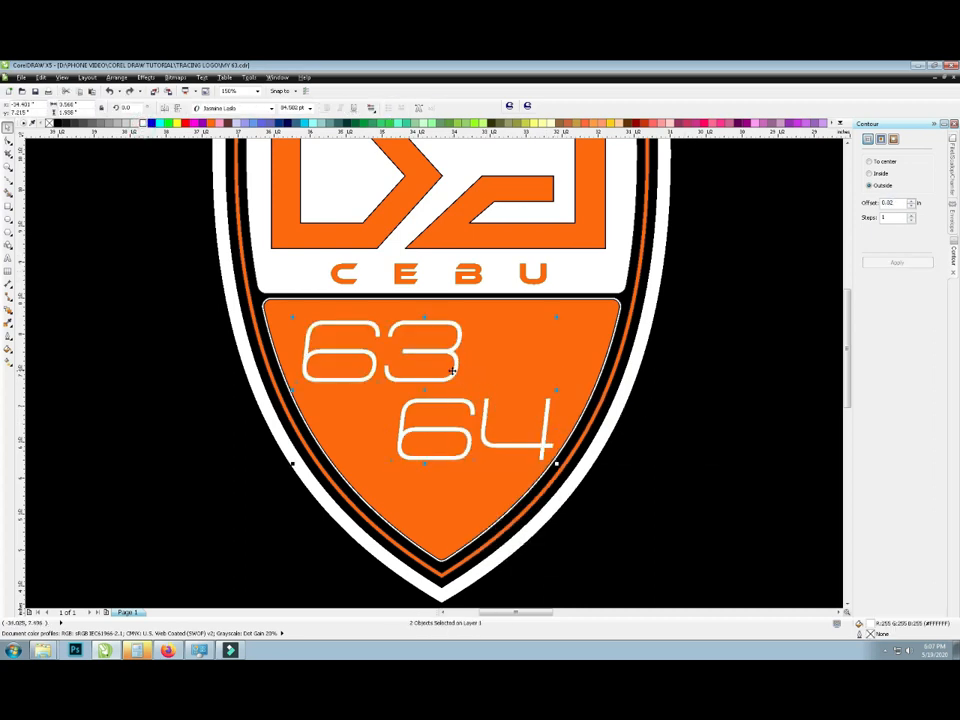
click(898, 263)
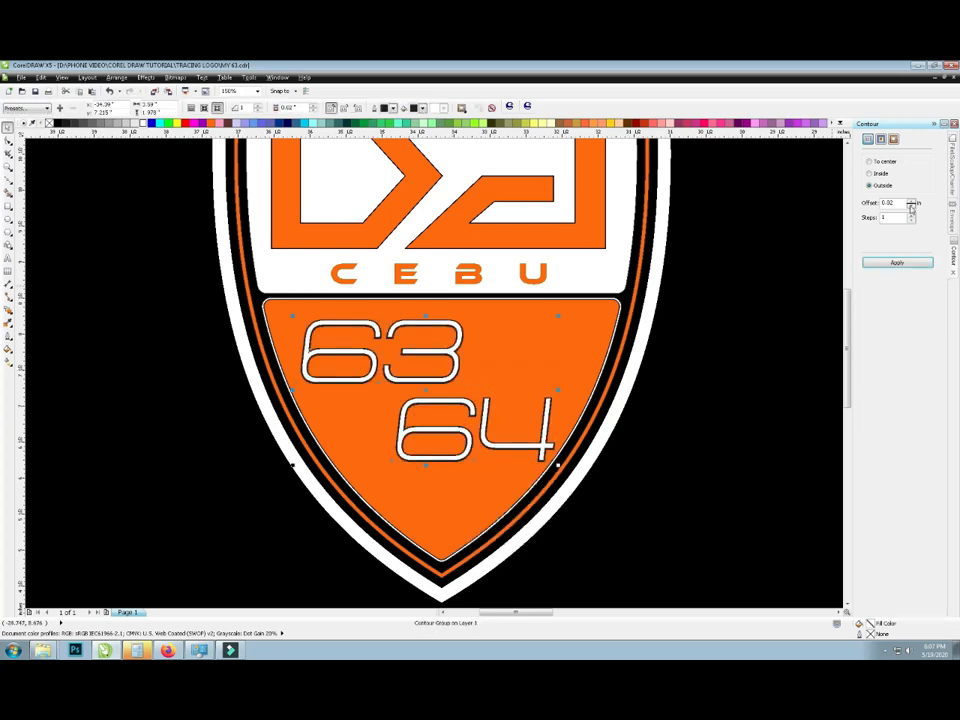
- Break the numbers' contour group apart and delete the white text, keeping only the dark contour curve
right_click(606, 412)
click(681, 380)
right_click(553, 452)
click(585, 465)
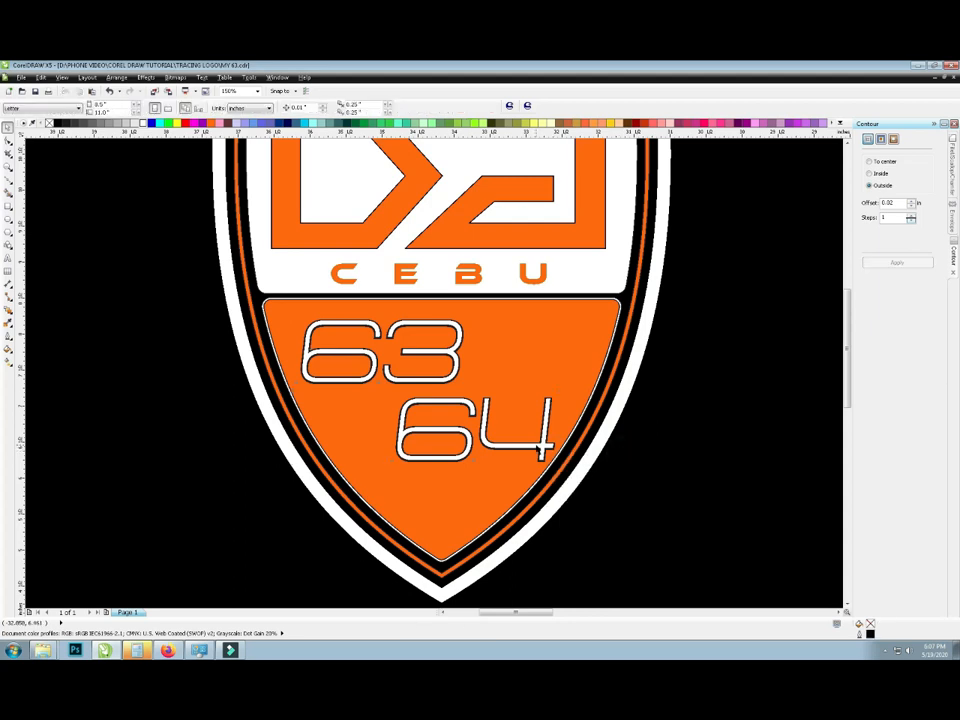
drag(553, 452, 560, 342)
key(Delete)
- Apply a one-step outside contour with a 0.02 in offset to the dark 63/64 curve
click(543, 427)
click(887, 263)
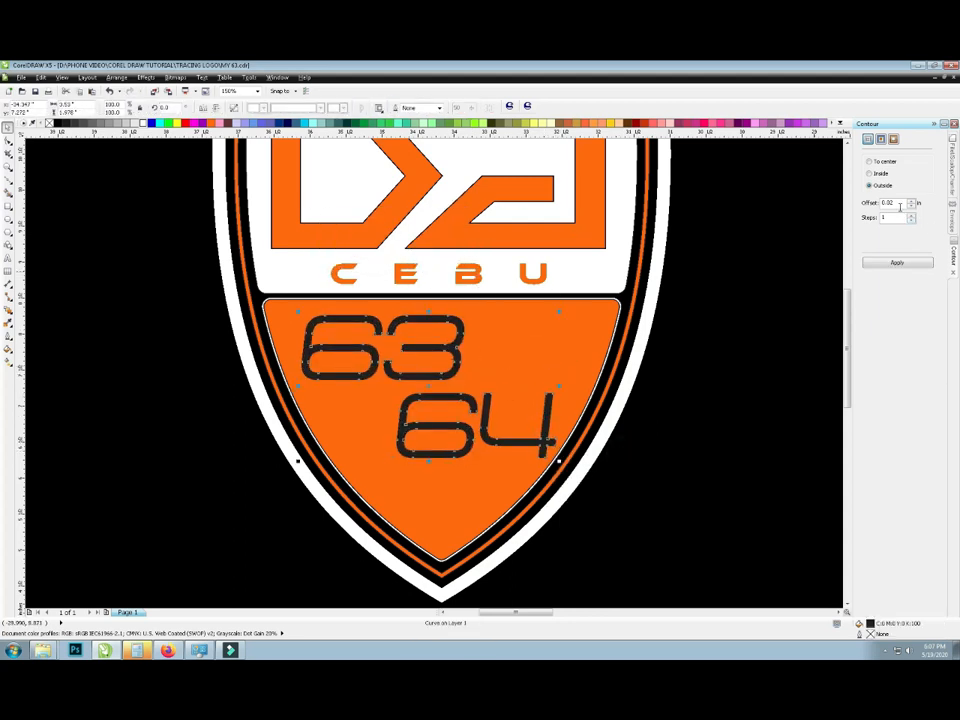
click(897, 264)
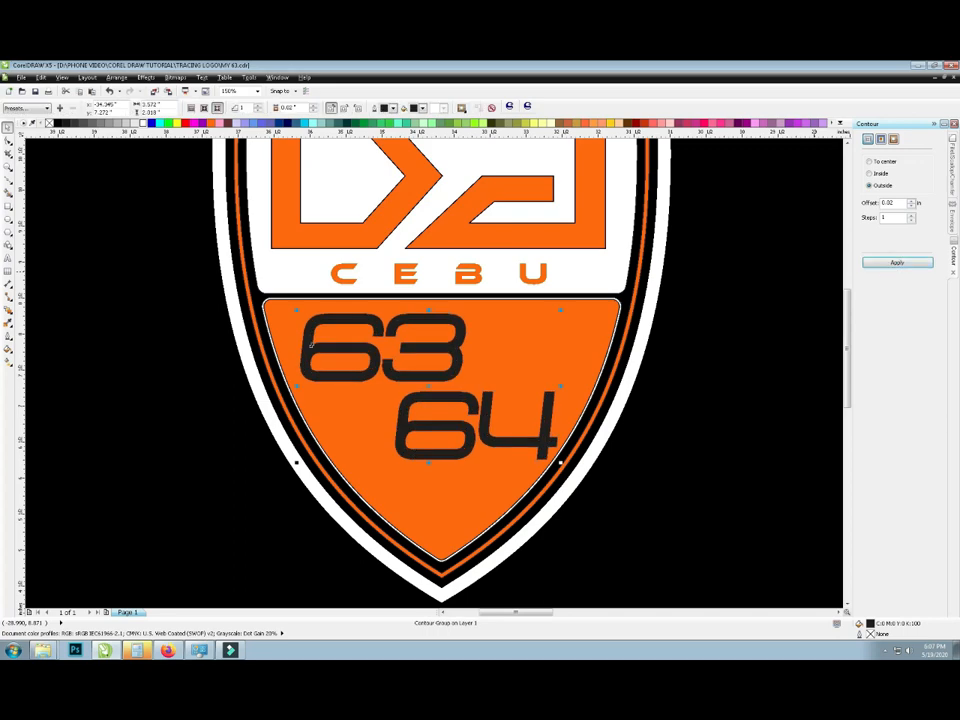
- Break the new contour group of the 63/64 curve apart
right_click(556, 443)
click(594, 472)
click(627, 472)
click(556, 447)
right_click(556, 446)
click(629, 470)
scroll(550, 459, up, 1)
click(547, 441)
right_click(547, 441)
click(590, 459)
click(689, 431)
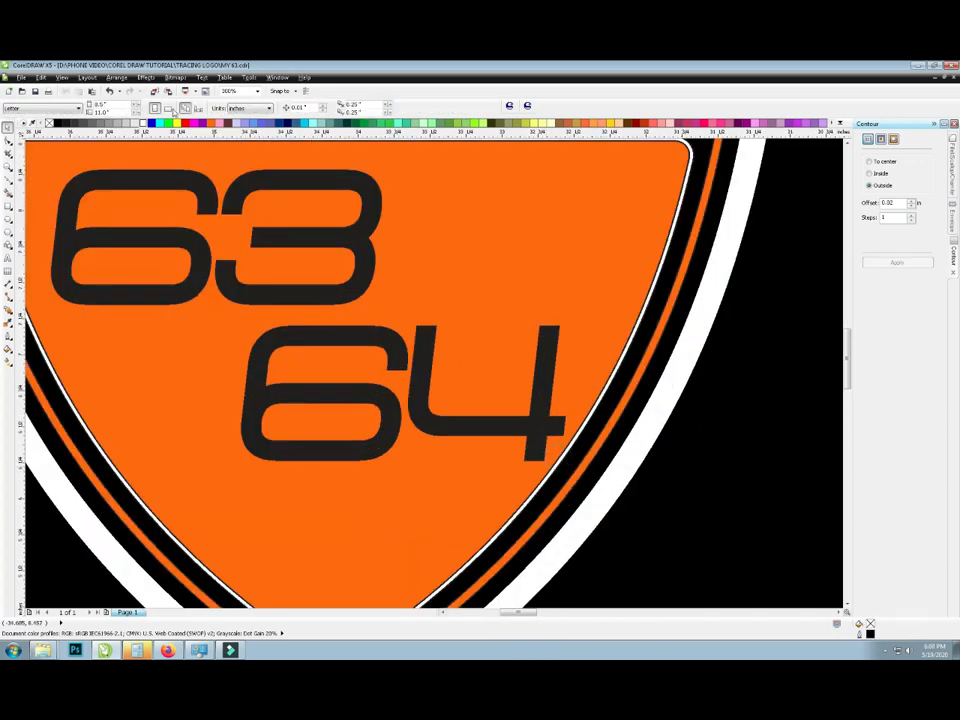
- Fill the outer contour curve behind the 63 and 64 white
click(160, 124)
click(536, 298)
click(733, 412)
drag(556, 430, 546, 373)
key(ctrl+z)
click(575, 407)
click(563, 420)
click(142, 124)
scroll(274, 188, down, 1)
- Fill the grouped DA emblem black
click(545, 296)
scroll(546, 297, down, 2)
scroll(496, 230, up, 1)
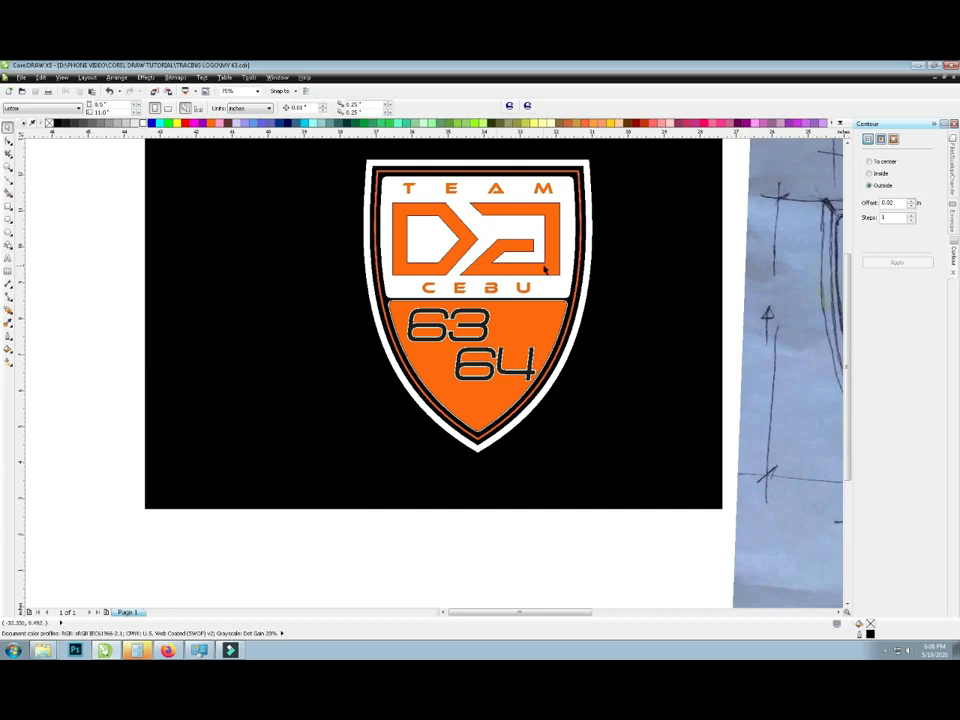
click(545, 269)
click(58, 123)
scroll(471, 372, down, 1)
click(471, 372)
- Break the white outline curve behind the 63 and 64 apart into separate pieces
scroll(471, 372, up, 2)
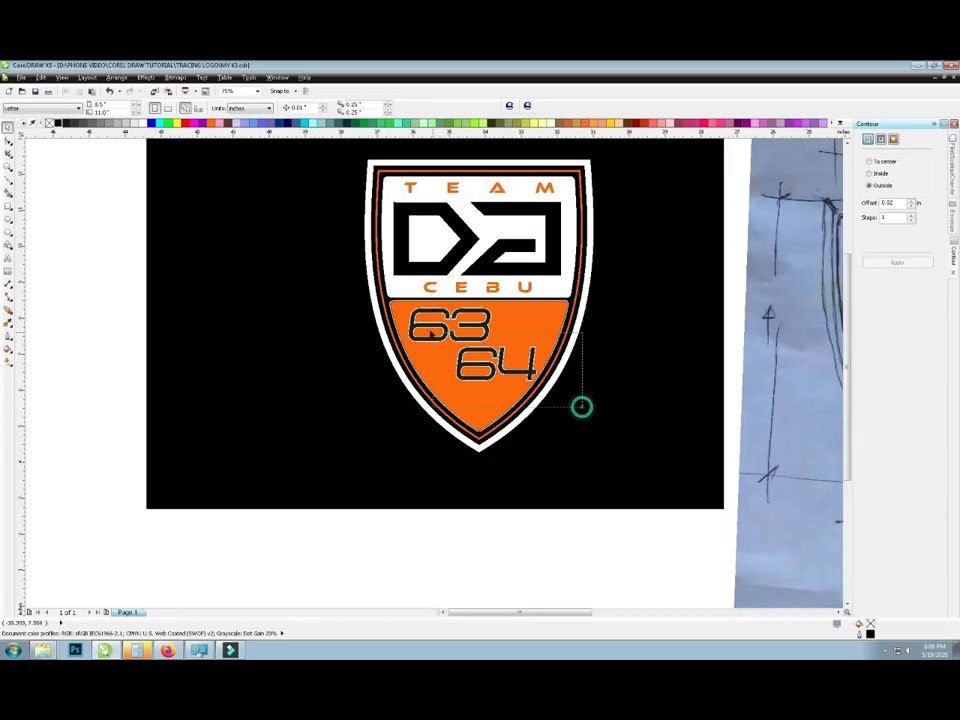
right_click(497, 355)
click(652, 350)
right_click(527, 374)
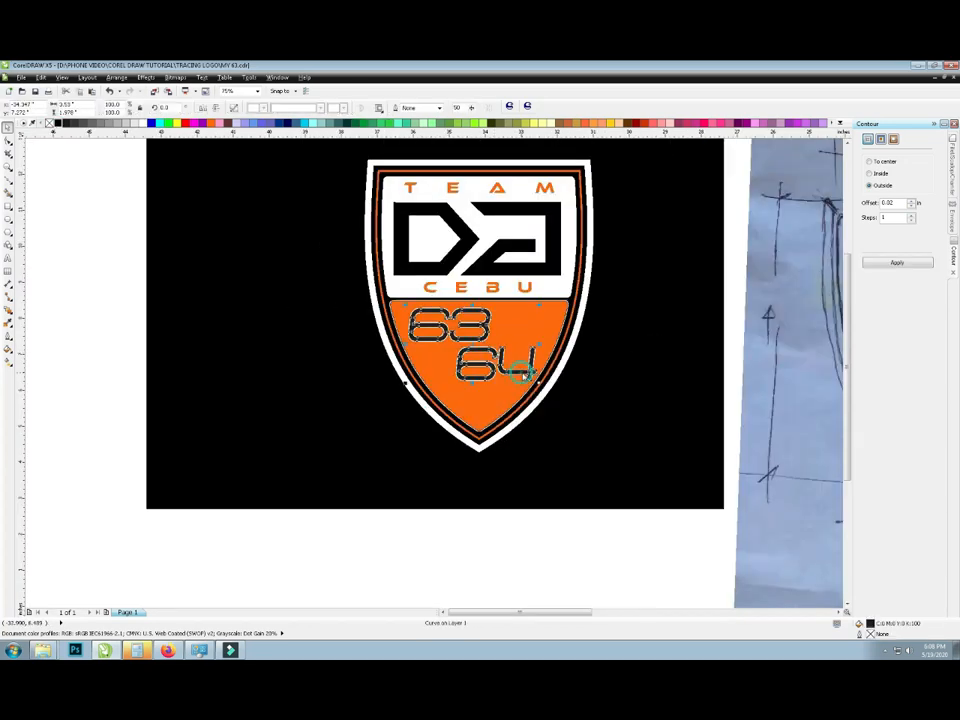
click(584, 391)
click(597, 381)
scroll(507, 397, up, 2)
click(598, 390)
right_click(598, 390)
click(662, 415)
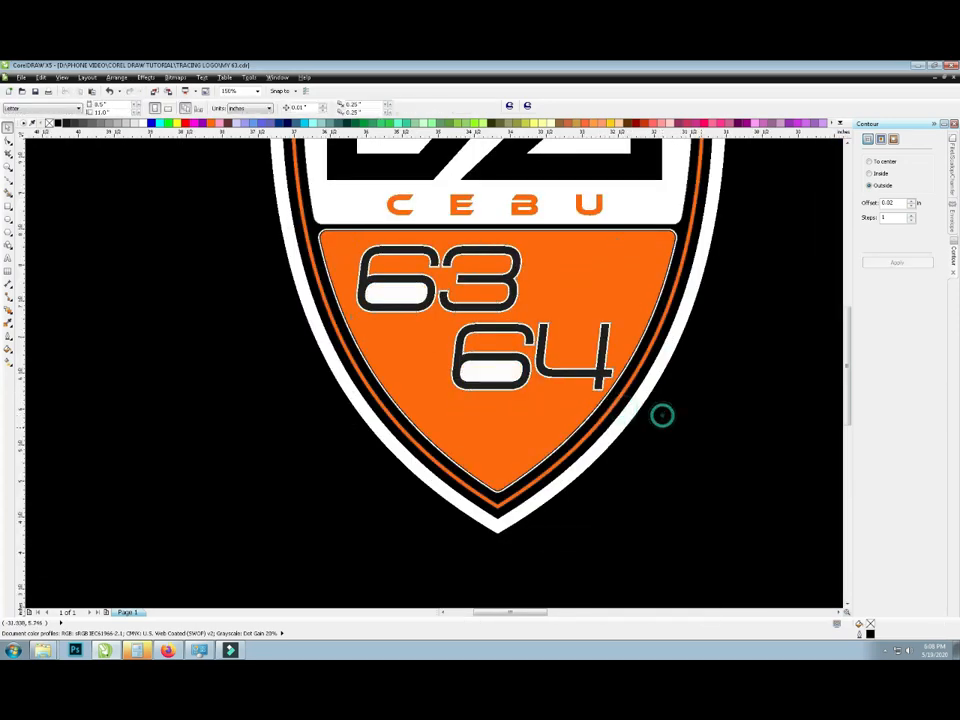
- Break the black 63/64 curve apart and combine the black pieces of the 64 into one curve
click(516, 305)
click(234, 108)
mouse_move(638, 404)
mouse_down()
mouse_move(572, 354)
mouse_move(450, 322)
mouse_up()
key(ctrl+z)
drag(691, 411, 421, 319)
right_click(510, 363)
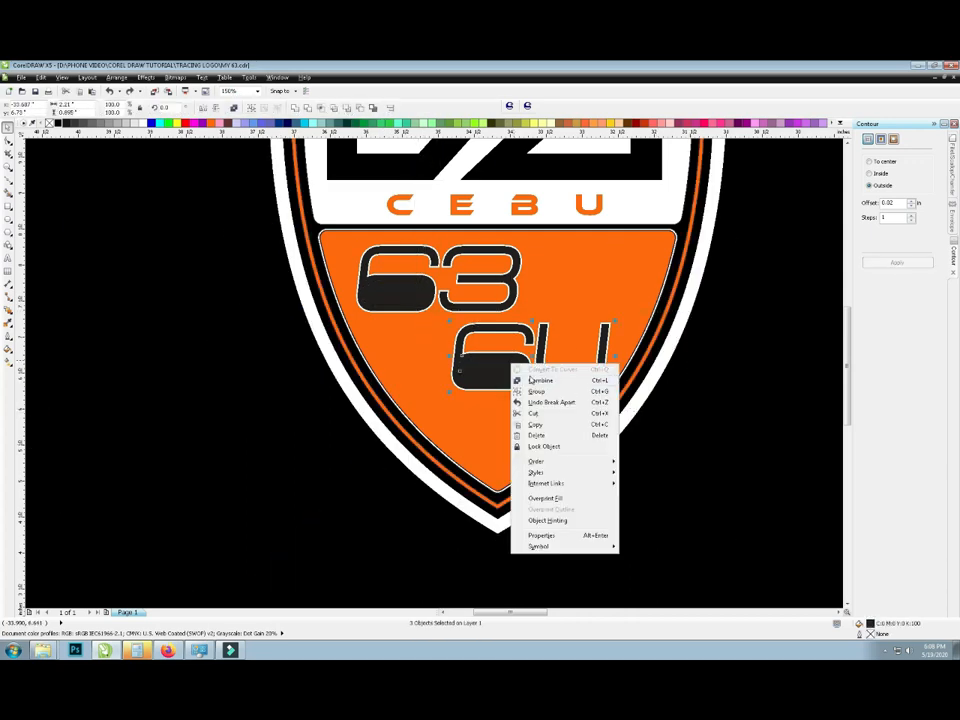
click(540, 379)
click(705, 358)
- Combine the black pieces of the 63 into one curve
drag(214, 226, 562, 327)
right_click(508, 297)
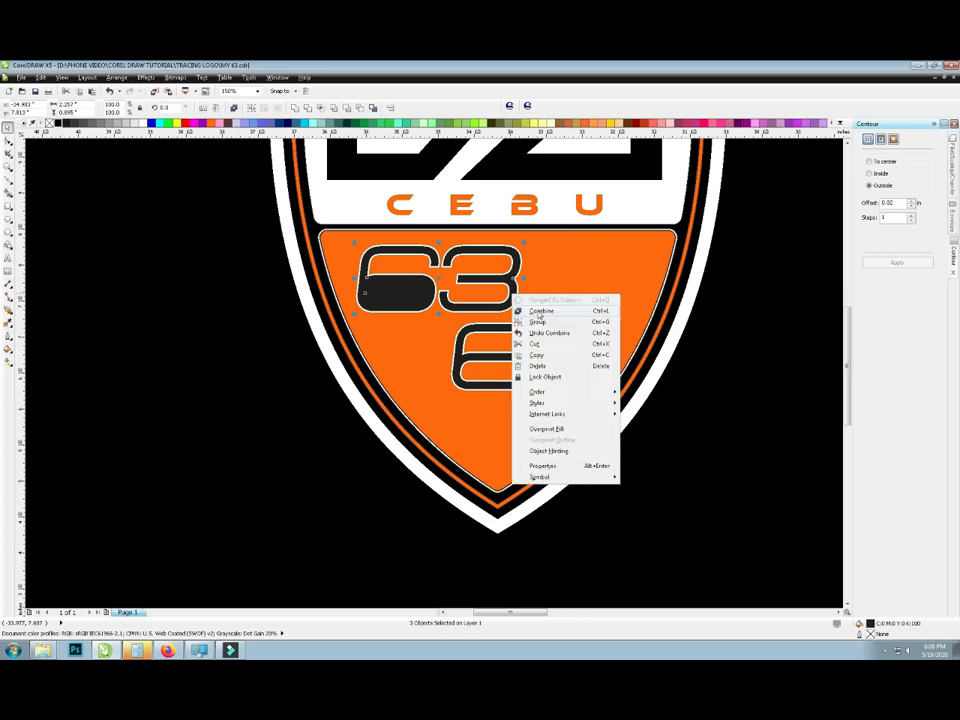
click(536, 304)
click(698, 308)
drag(478, 359, 597, 387)
key(ctrl+z)
drag(703, 426, 395, 314)
right_click(488, 330)
click(275, 364)
drag(255, 302, 709, 441)
right_click(601, 357)
click(747, 339)
drag(508, 358, 526, 264)
key(ctrl+z)
key(ctrl+z)
click(669, 394)
mouse_move(614, 376)
mouse_down()
mouse_move(671, 407)
mouse_move(615, 390)
mouse_up()
right_click(613, 376)
click(690, 392)
drag(694, 406, 438, 311)
right_click(514, 326)
click(543, 343)
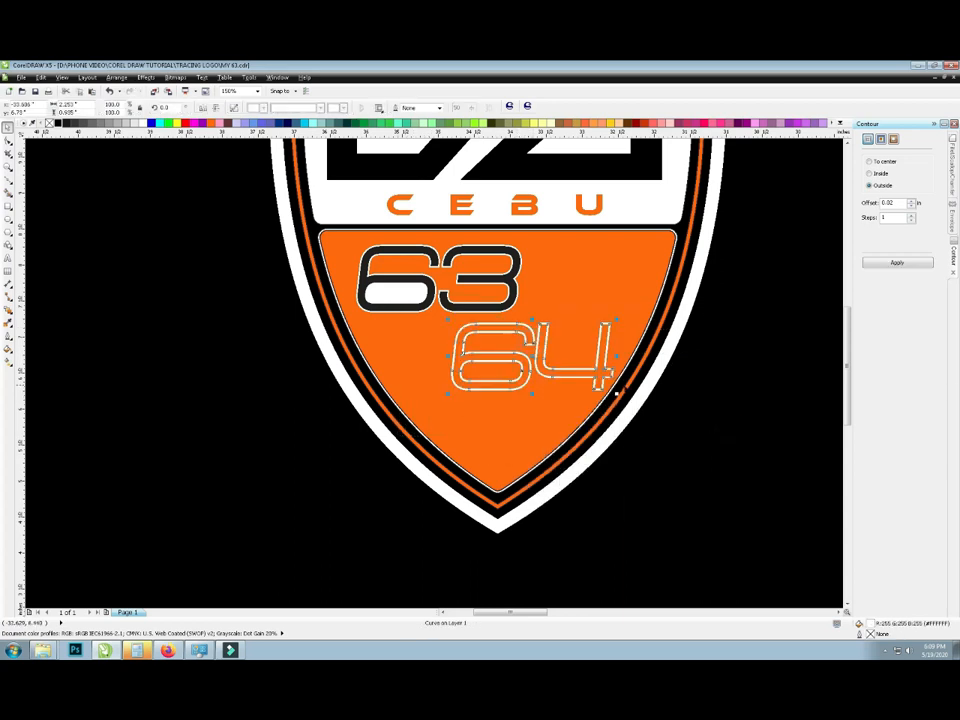
click(683, 402)
drag(513, 363, 563, 313)
key(ctrl+z)
- Combine the white outline pieces of the 64 into one curve and align the outline and black 64 on their centres
drag(600, 379, 687, 298)
drag(668, 430, 406, 312)
right_click(536, 344)
click(552, 361)
shift+click(583, 304)
key(c)
key(e)
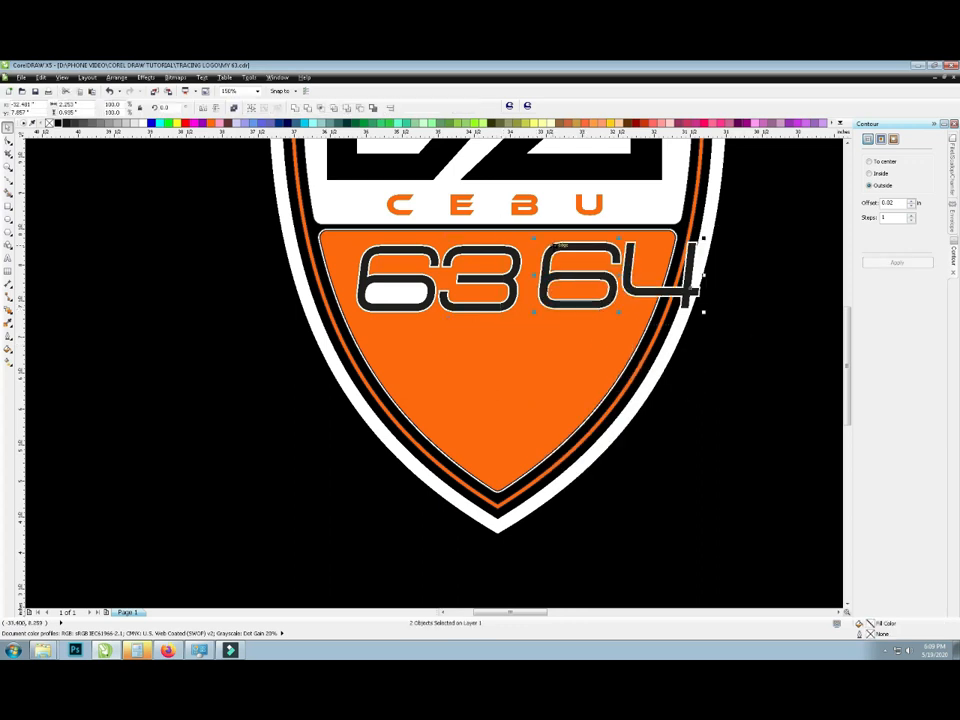
drag(590, 300, 565, 465)
- Move the black 63 off its outline and combine the white outline pieces of the 63 into one curve
drag(456, 328, 481, 292)
click(564, 338)
click(201, 300)
drag(231, 239, 540, 343)
right_click(488, 307)
click(504, 325)
click(770, 332)
- Align the black 63 and its white outline on their horizontal and vertical centres
click(557, 271)
shift+click(510, 297)
key(c)
key(e)
- Add a slash text in a Jasmine font on the orange panel beside the 63, scaled to about 1.66 in wide
scroll(469, 336, down, 3)
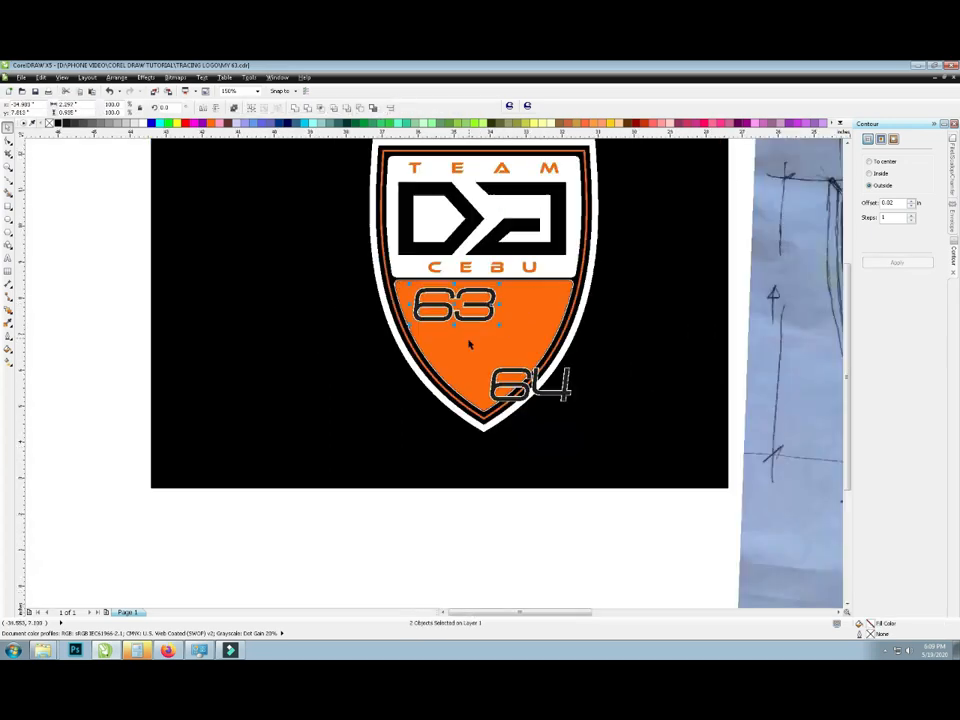
scroll(497, 362, up, 1)
click(468, 365)
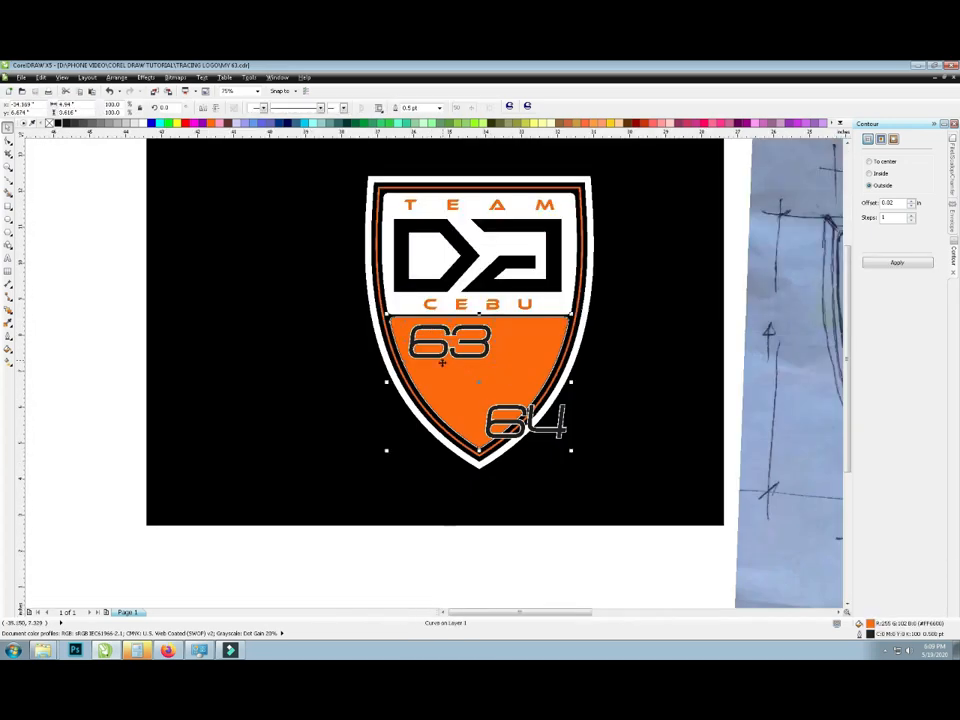
scroll(406, 365, up, 1)
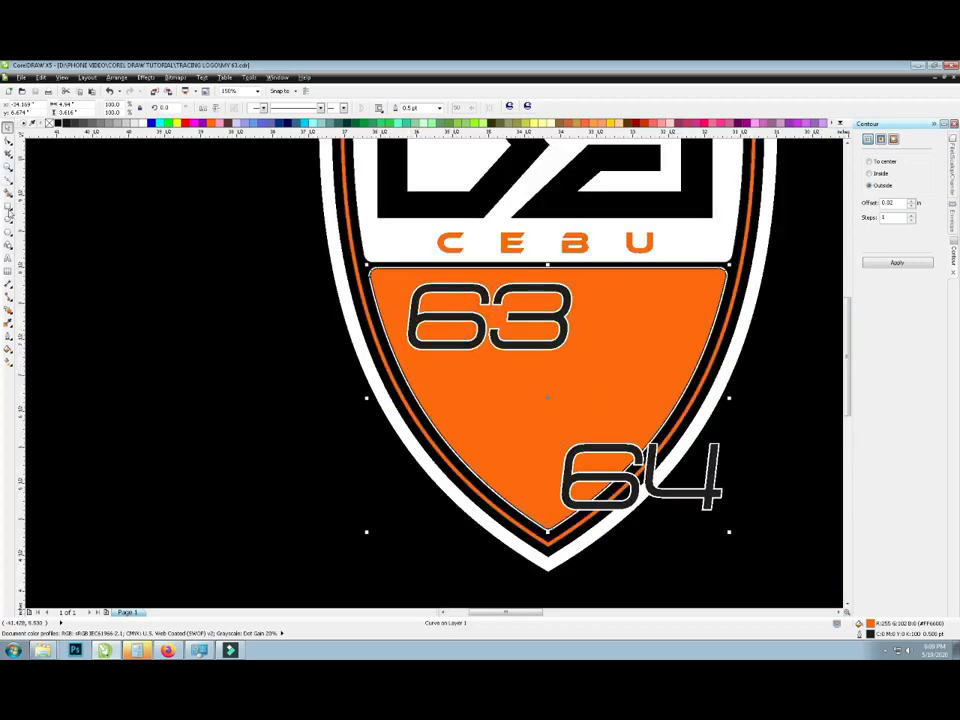
click(541, 405)
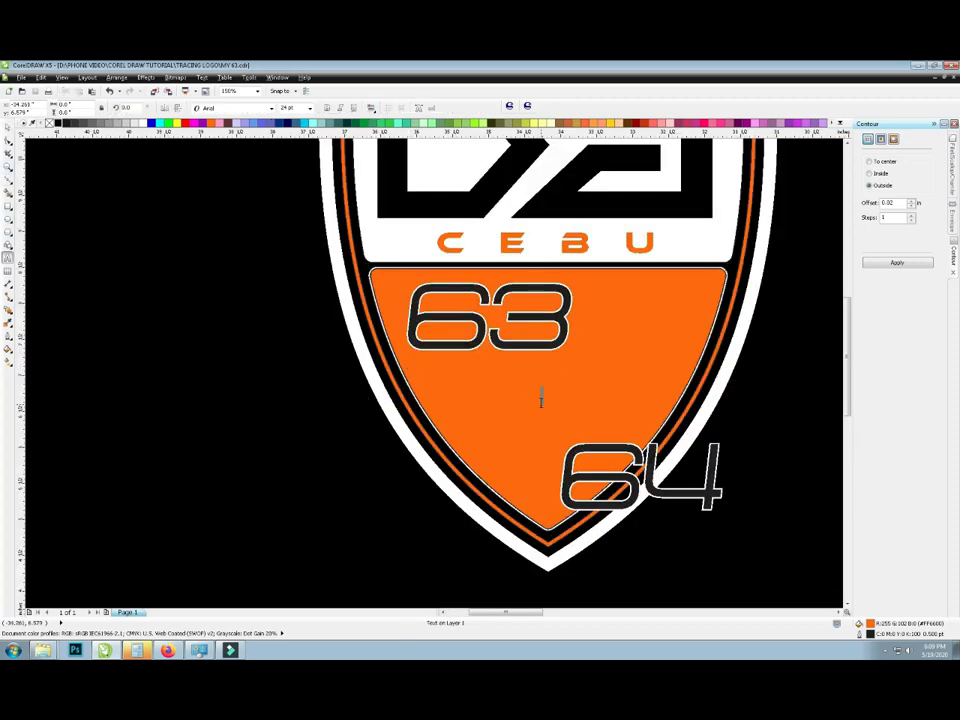
click(269, 107)
click(230, 133)
mouse_move(569, 385)
mouse_down()
mouse_move(669, 332)
mouse_move(634, 309)
mouse_move(620, 317)
mouse_up()
click(656, 296)
click(774, 318)
click(640, 307)
click(594, 334)
- Fill the slash white, give it a 0.03 in outside contour and break the contour group apart
click(913, 266)
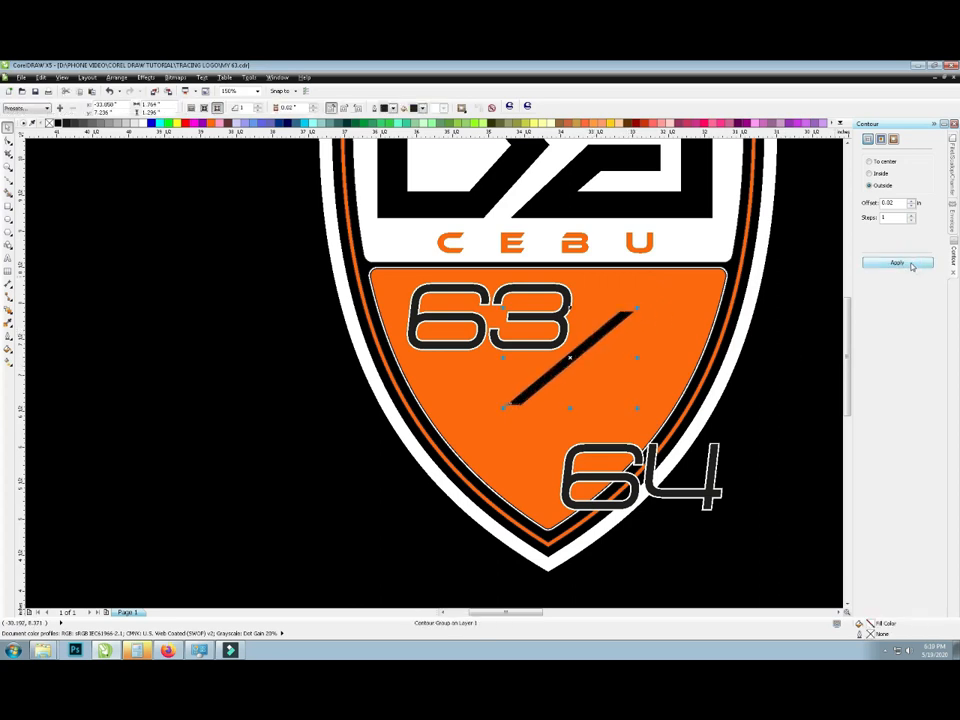
click(149, 123)
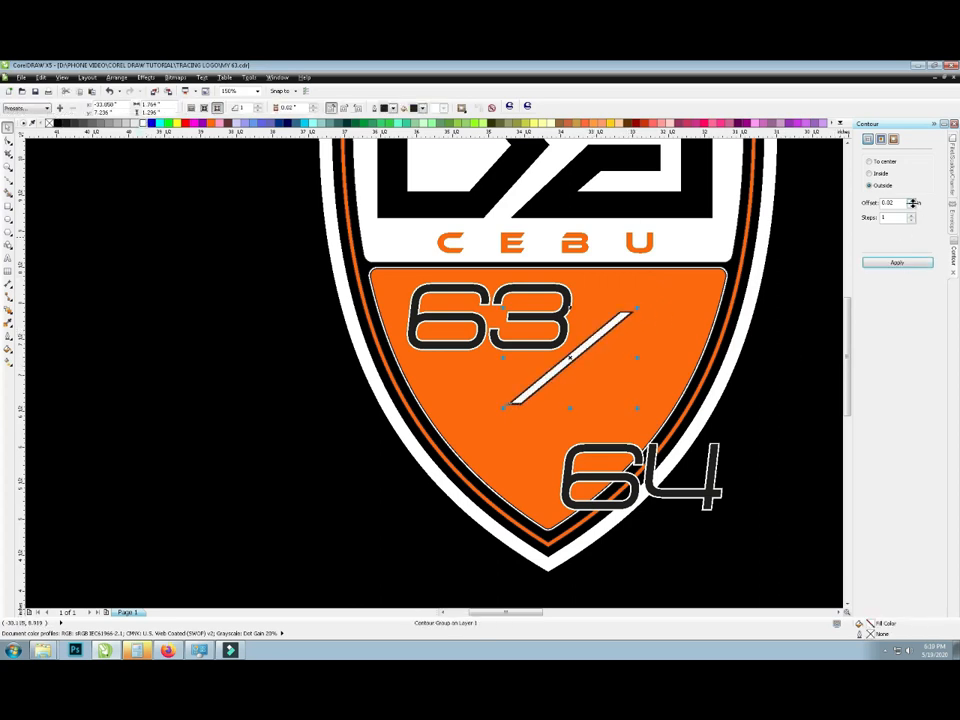
click(779, 336)
click(624, 320)
right_click(620, 325)
click(793, 328)
click(622, 317)
right_click(620, 321)
click(649, 311)
right_click(622, 302)
click(784, 336)
click(594, 338)
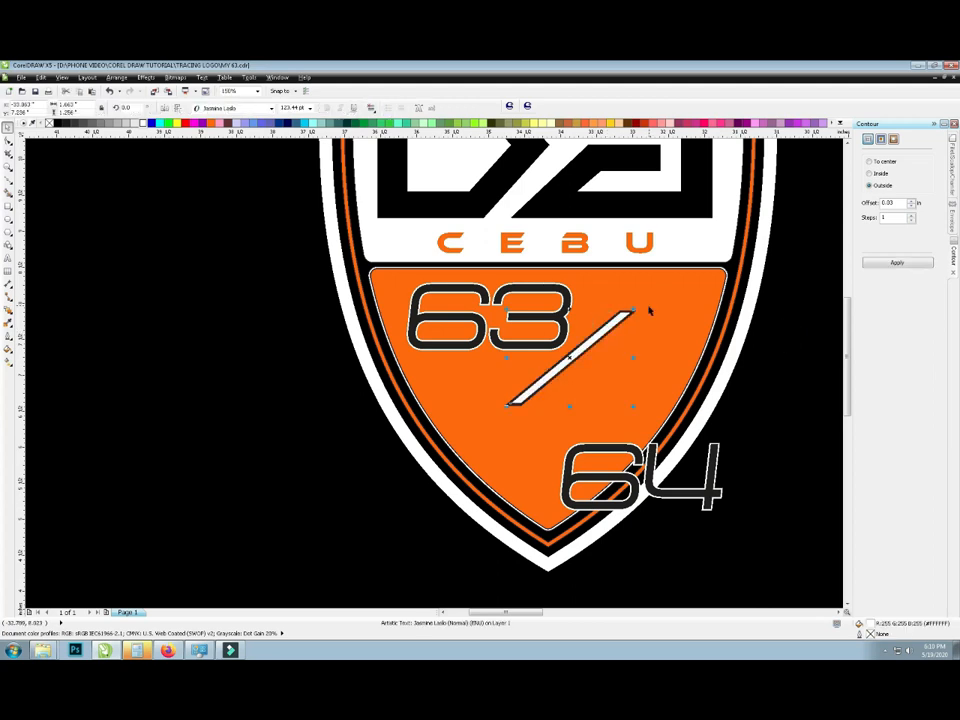
- Fill the slash black and its separated outer contour white
click(799, 326)
click(632, 317)
click(791, 338)
click(627, 317)
click(59, 123)
click(761, 333)
click(634, 312)
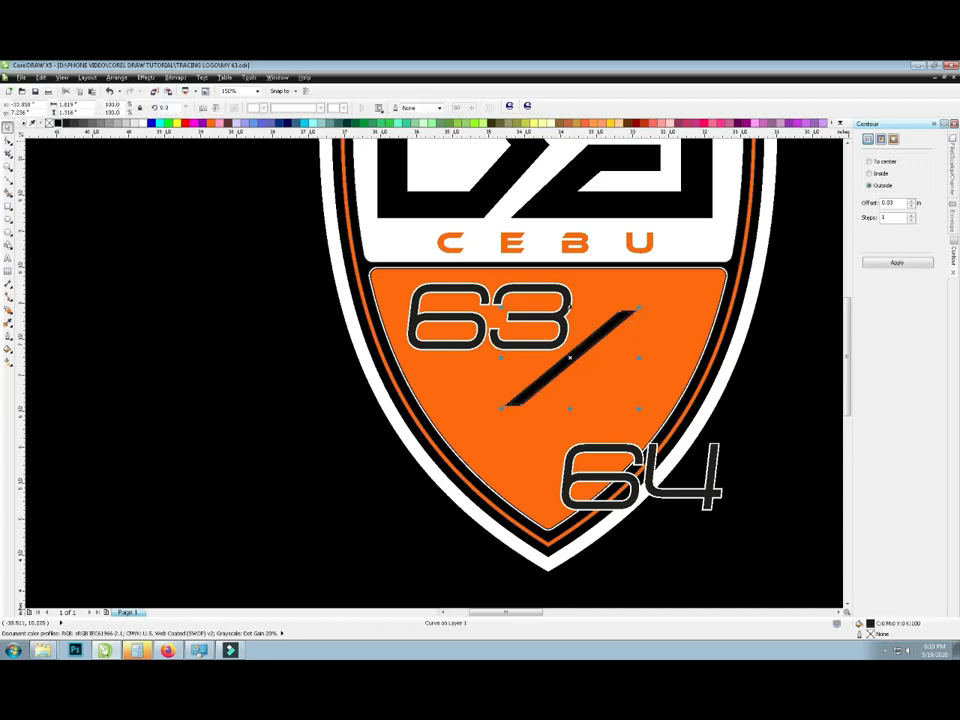
click(142, 123)
- Group the black slash with its white outline
click(832, 368)
drag(763, 285, 457, 438)
right_click(589, 336)
click(612, 366)
click(795, 350)
scroll(795, 350, down, 1)
scroll(795, 350, up, 1)
scroll(558, 272, down, 1)
scroll(558, 272, up, 2)
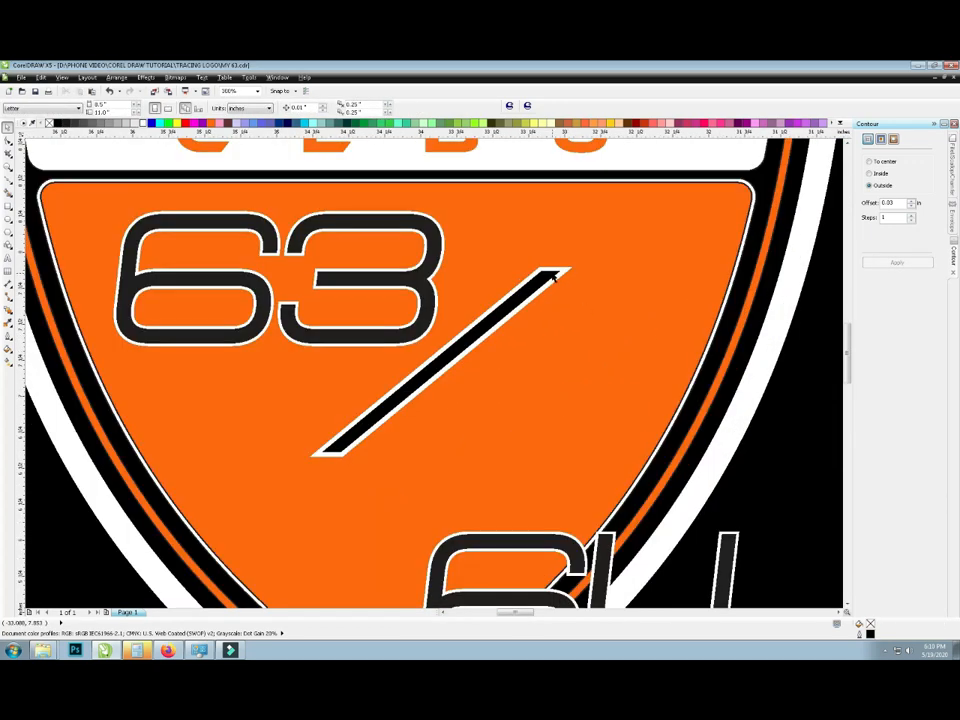
- Ungroup the slash from its outline and adjust the size of the black slash slightly
click(558, 273)
click(814, 358)
right_click(564, 271)
click(593, 289)
click(554, 273)
drag(560, 276, 567, 268)
scroll(587, 285, down, 2)
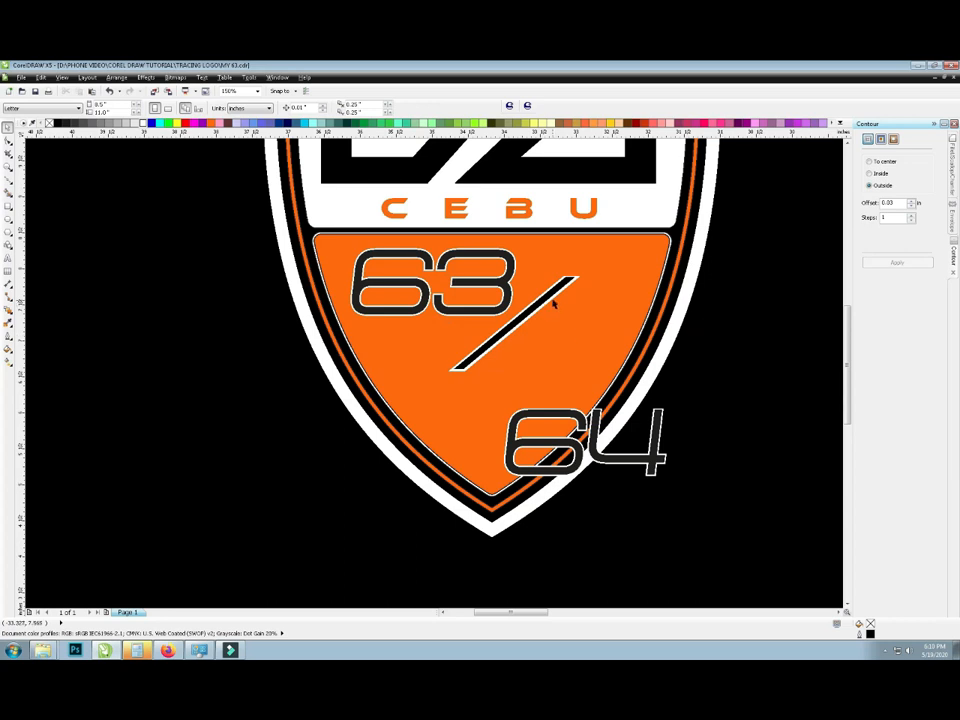
scroll(553, 300, up, 1)
key(ctrl+z)
- Apply a one-step 0.02 in outside contour to the slash and fill the slash white
click(910, 265)
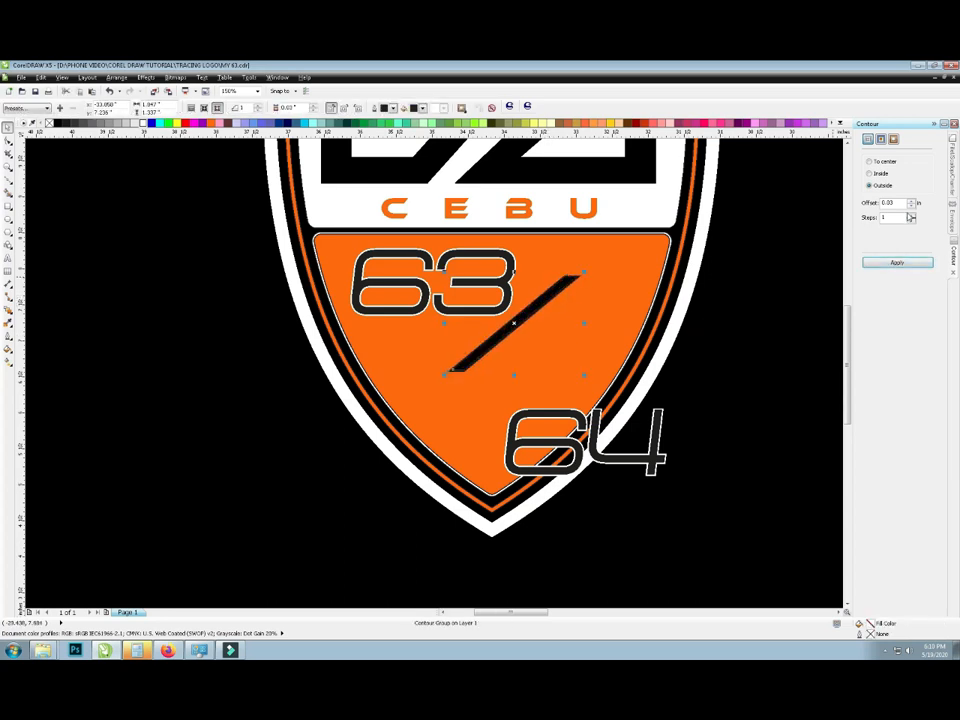
click(186, 122)
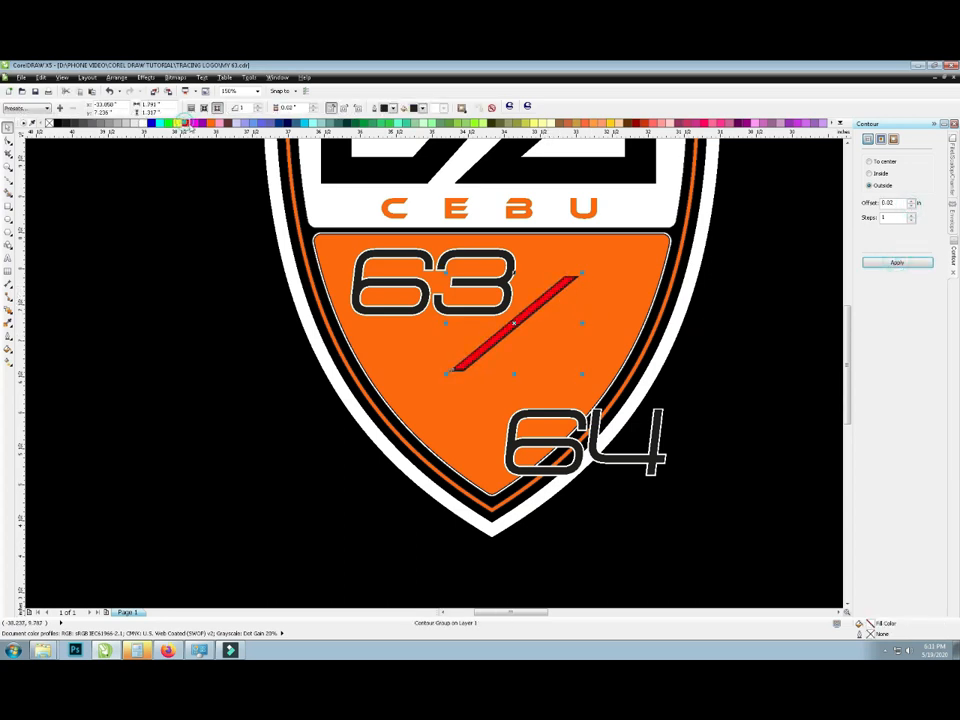
click(143, 123)
click(603, 312)
scroll(558, 292, up, 1)
- Break the slash's new contour group apart and select the outer contour curve
click(561, 294)
right_click(562, 293)
click(570, 301)
drag(563, 291, 560, 262)
key(ctrl+z)
click(574, 306)
double_click(569, 292)
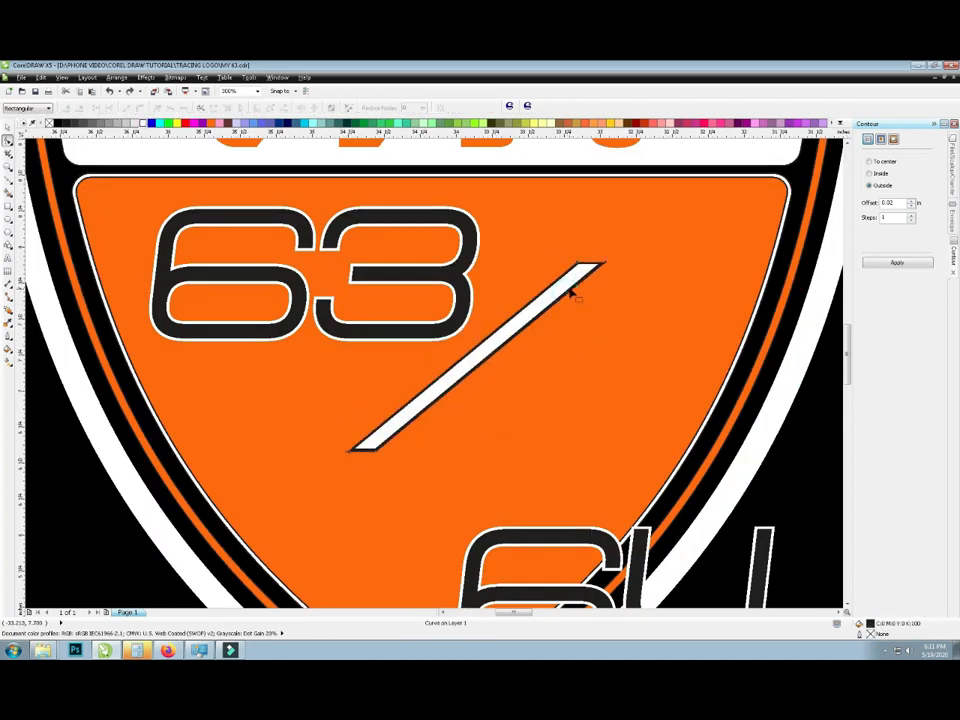
click(8, 129)
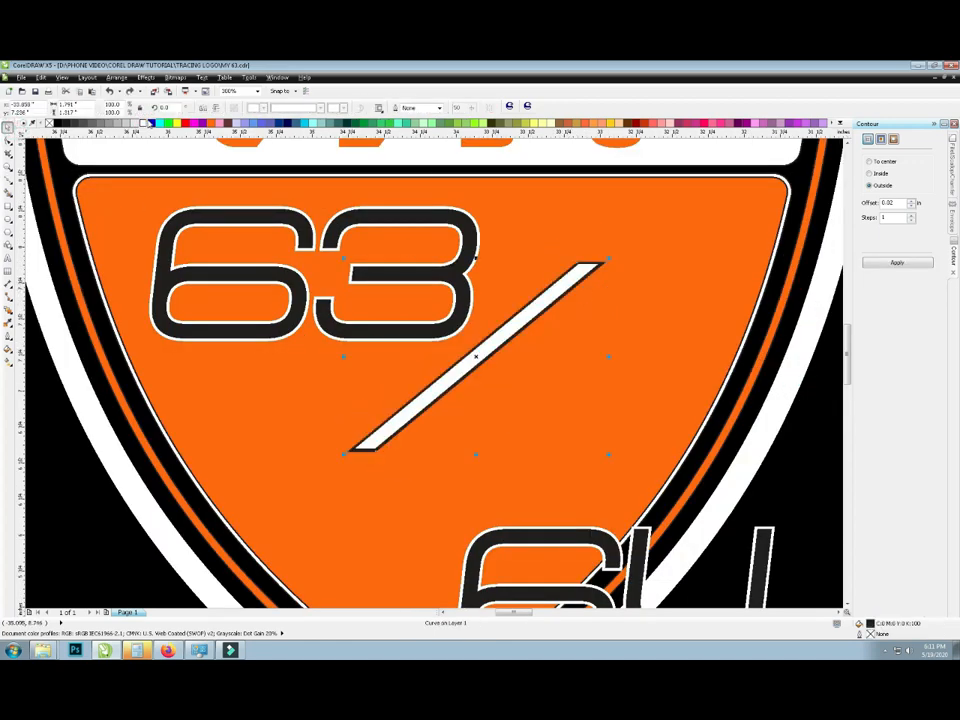
- Fill the slash's outer contour curve white and the slash itself black
key(Delete)
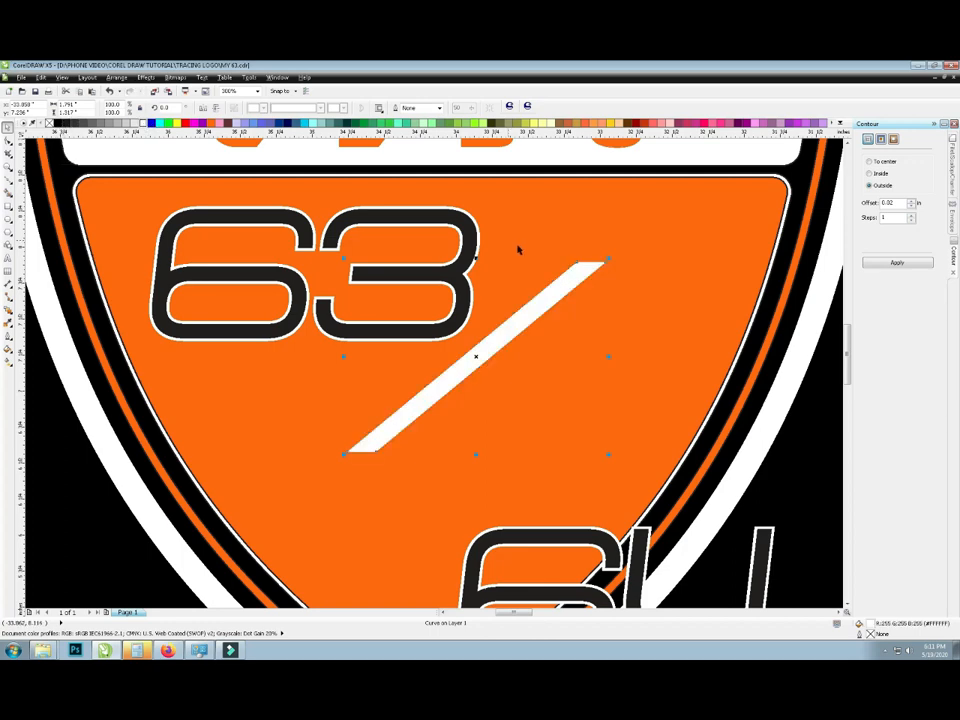
key(ctrl+z)
key(ctrl+z)
scroll(246, 207, down, 1)
click(620, 296)
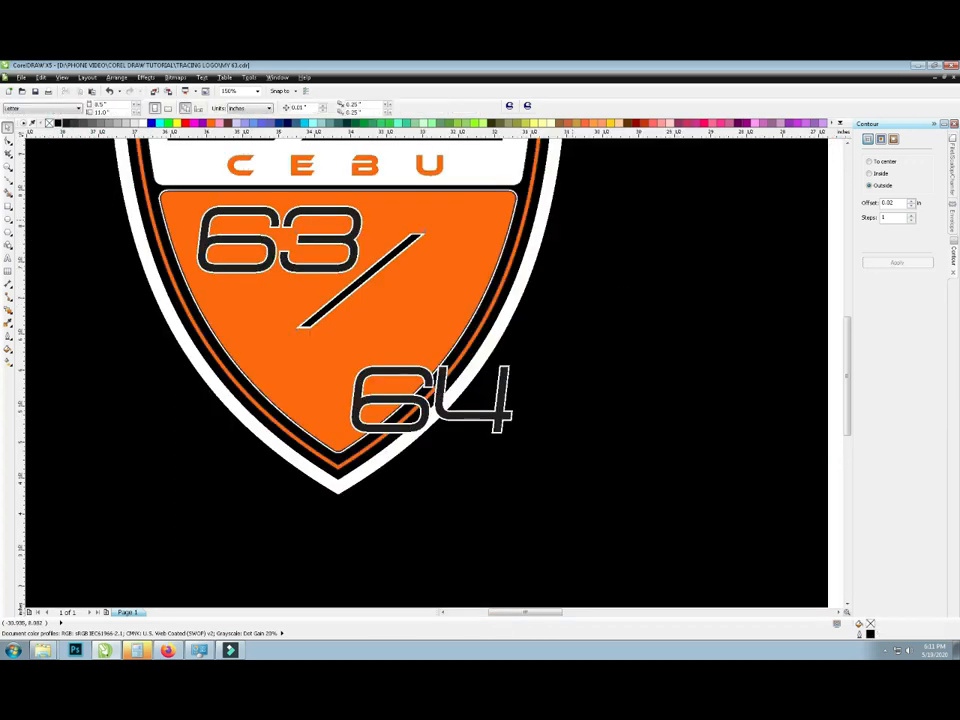
- Group the slash with its new white outline
drag(244, 352, 243, 354)
right_click(321, 311)
click(357, 338)
scroll(366, 337, down, 2)
scroll(345, 320, up, 2)
- Group the 64 with its white outline, and group the 63 with its outline in the same way
click(382, 316)
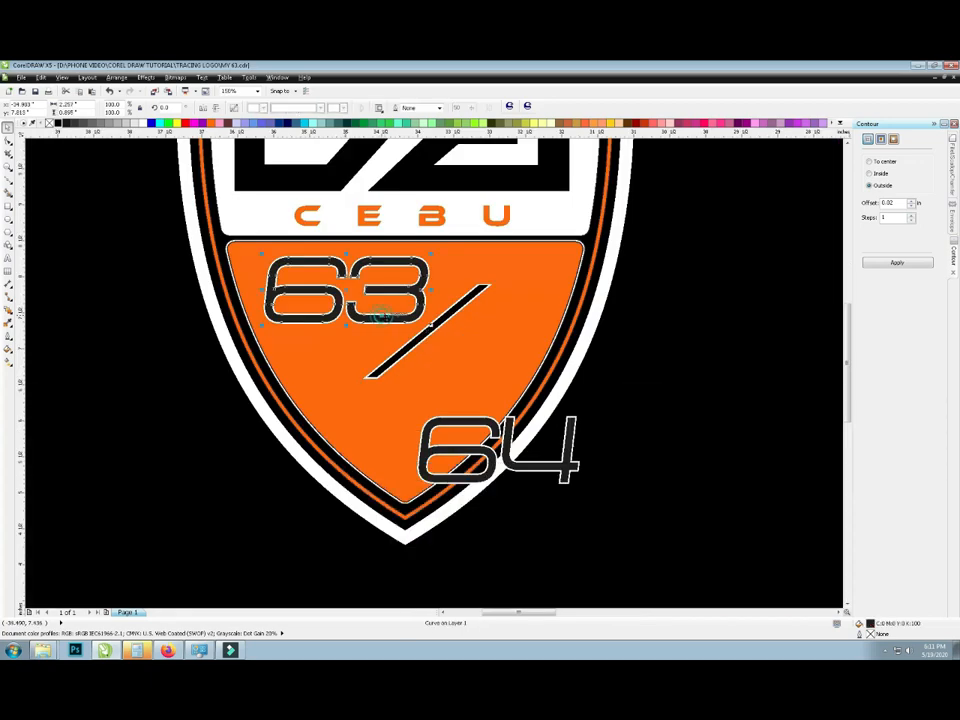
drag(471, 428, 481, 341)
key(ctrl+z)
drag(649, 514, 400, 395)
right_click(496, 429)
click(533, 457)
click(430, 322)
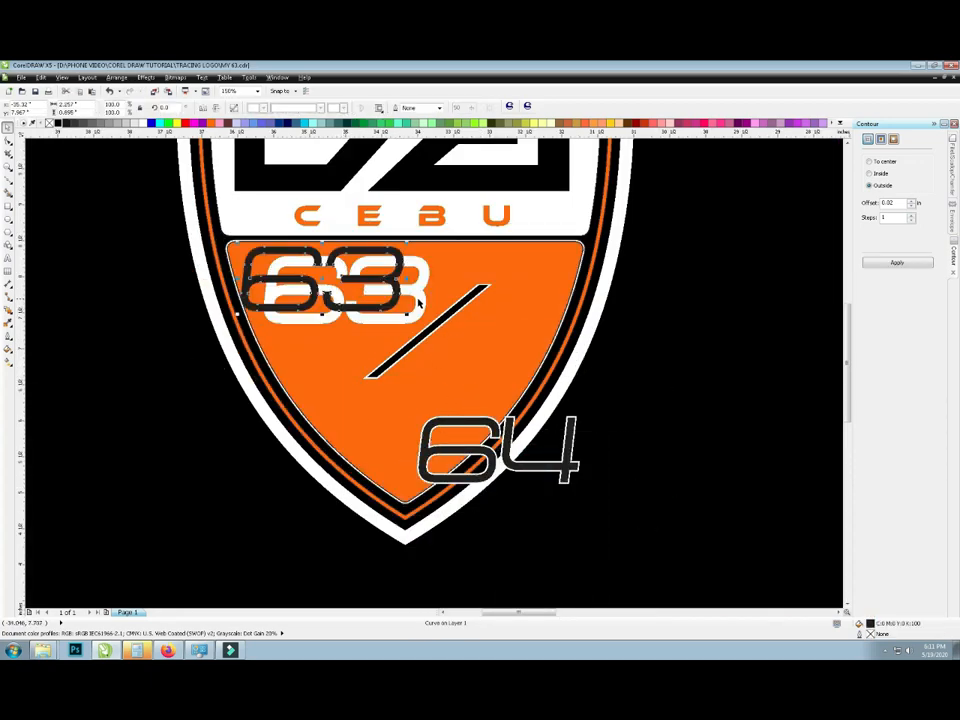
click(432, 323)
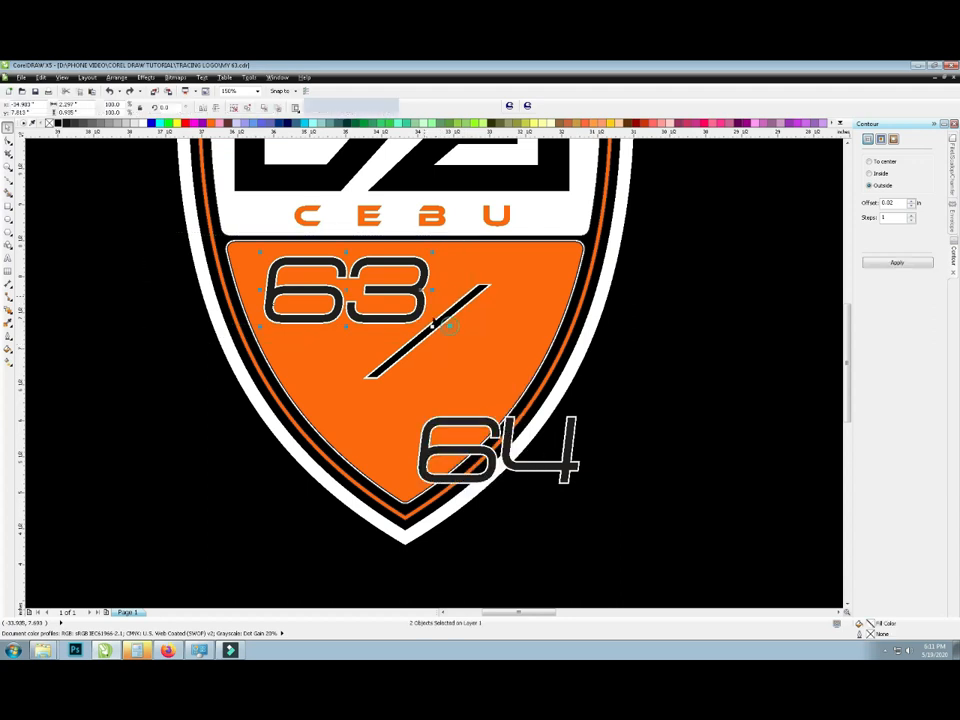
- Move the 64 up beside the lower side of the slash on the orange panel
drag(445, 455, 460, 360)
drag(495, 281, 511, 270)
key(ctrl+z)
click(427, 291)
shift+click(494, 322)
drag(600, 390, 548, 368)
key(ctrl+z)
- Scale the 63, the slash and the 64 down together
drag(667, 430, 166, 232)
drag(600, 389, 532, 370)
click(619, 360)
- Try to align the slash and the 63 along their top edges
click(325, 286)
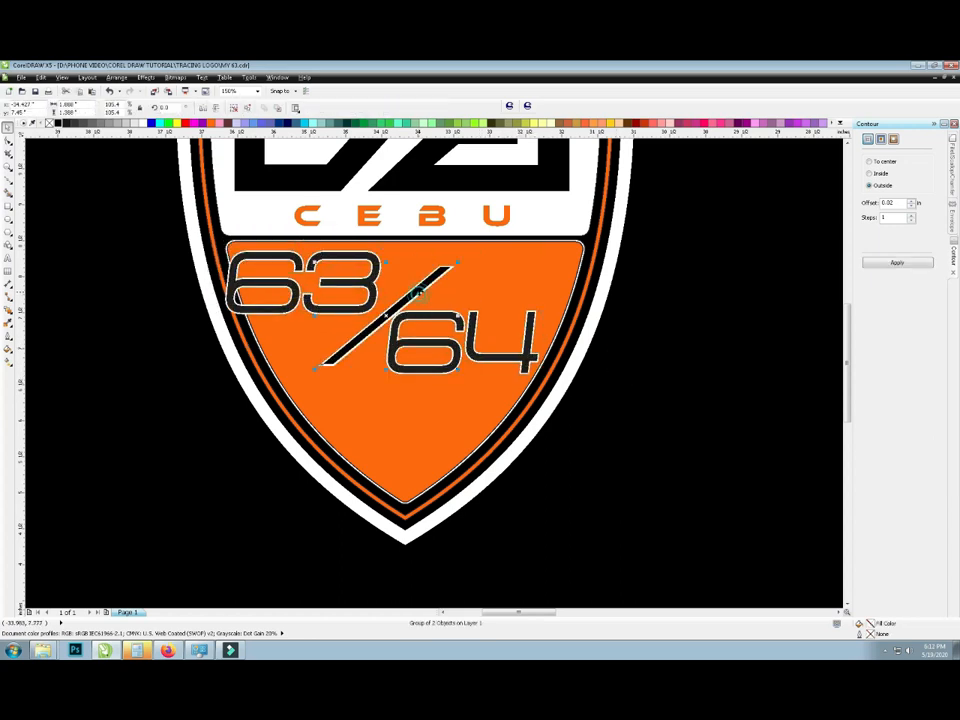
shift+click(368, 281)
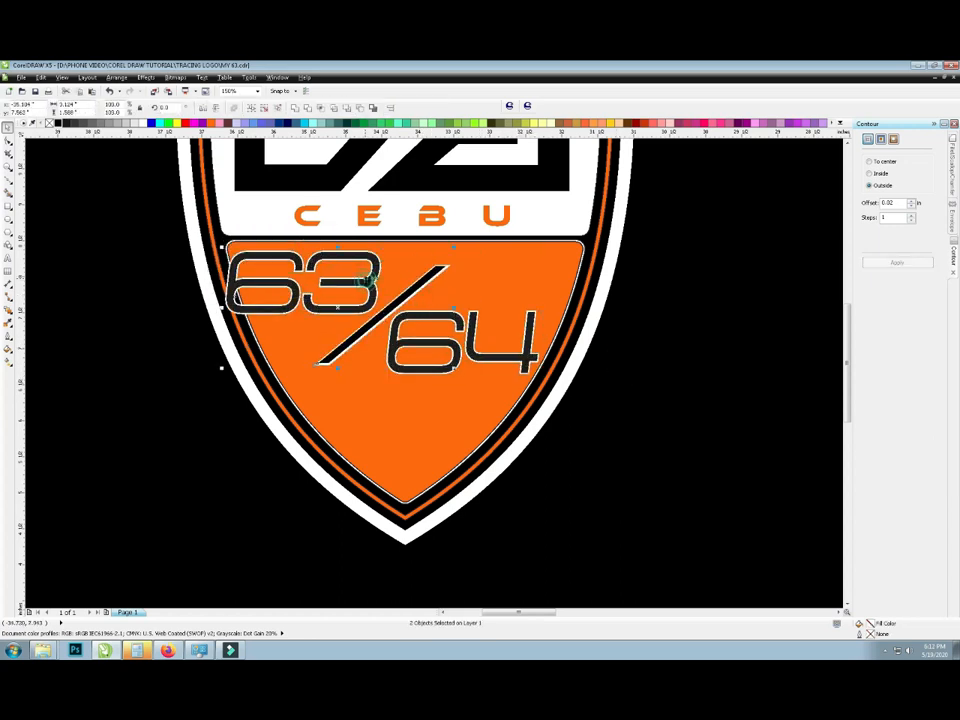
key(t)
key(ctrl+z)
click(654, 408)
- Resize the 63, slash and 64 together to about 3.84 in wide and 1.88 in tall inside the orange panel
drag(656, 410, 142, 244)
drag(221, 313, 276, 313)
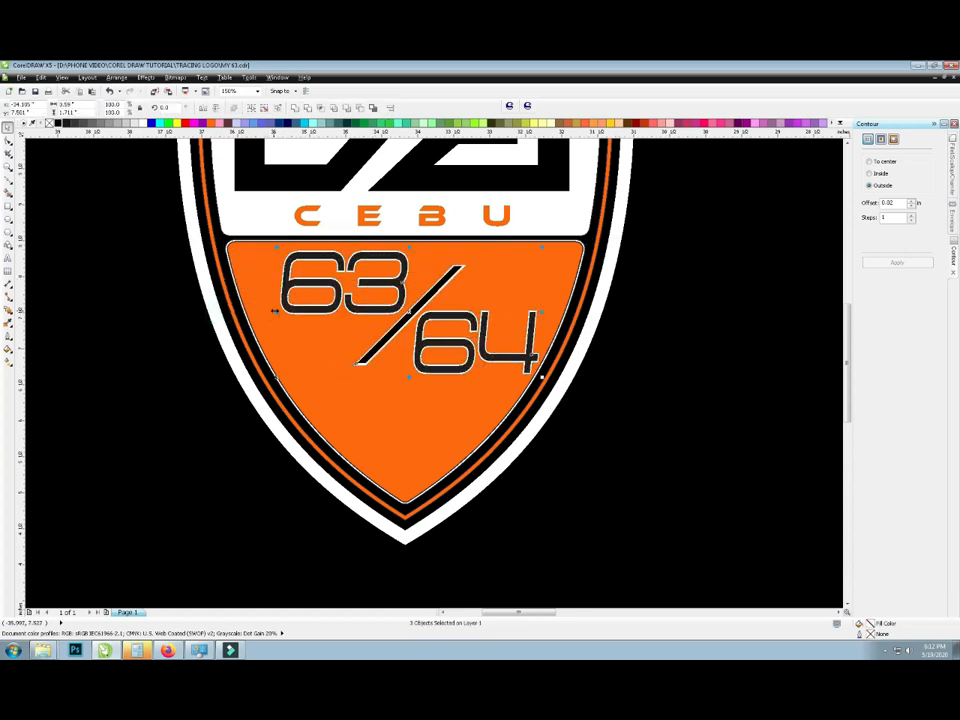
key(Escape)
drag(148, 229, 546, 382)
drag(275, 314, 248, 316)
drag(409, 378, 395, 390)
drag(540, 318, 531, 320)
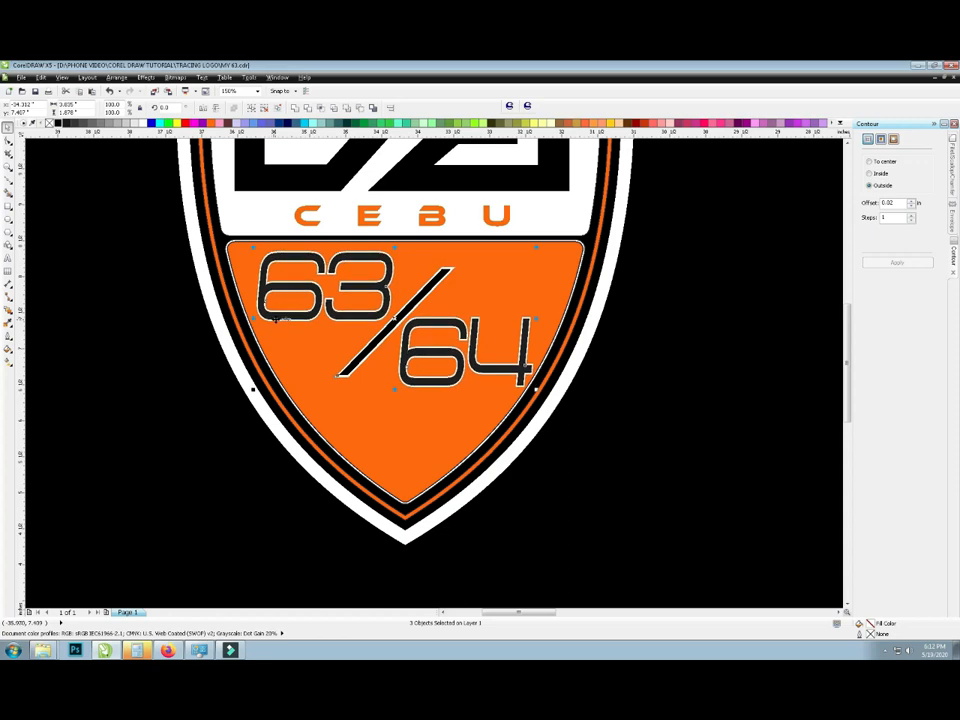
- Nudge the 63, slash and 64 slightly left and down inside the orange panel
key(Left)
key(Left)
key(Left)
key(Left)
key(Down)
key(Down)
key(Down)
key(Down)
key(Down)
key(Down)
key(Down)
key(Down)
key(Down)
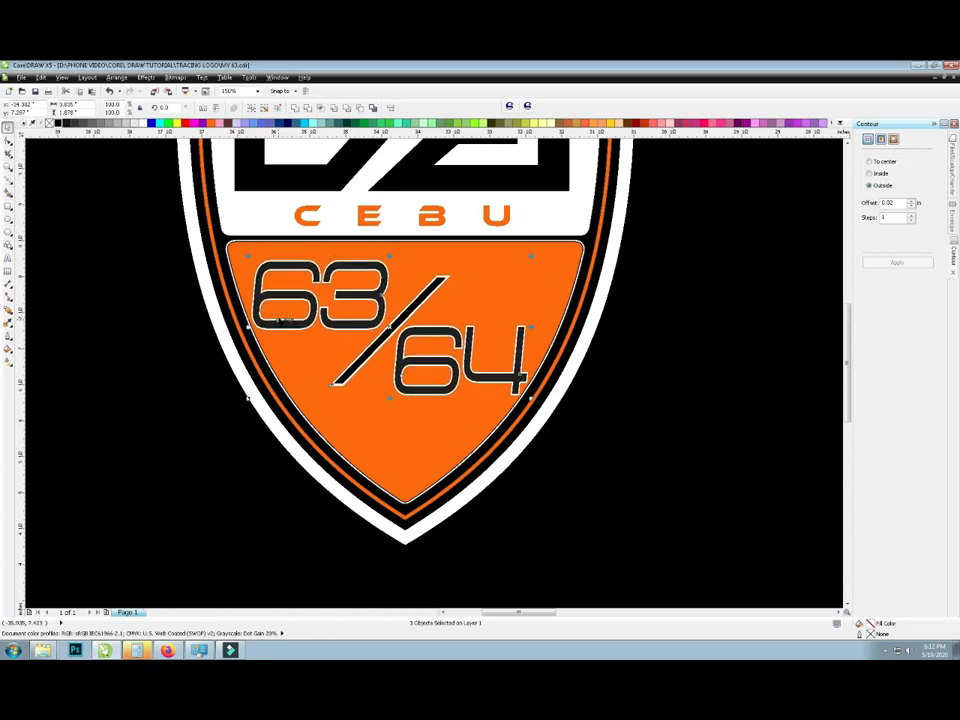
scroll(279, 319, down, 1)
click(465, 362)
scroll(293, 316, up, 1)
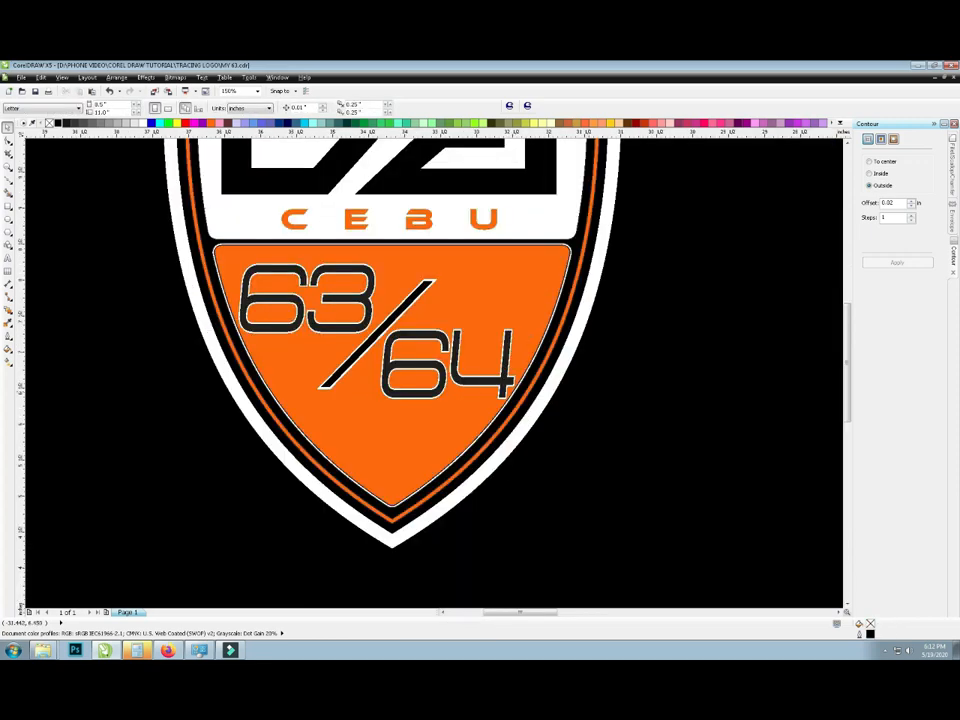
- Narrow the 63, slash and 64 together to about 3.74 in wide
scroll(593, 388, down, 3)
scroll(593, 388, up, 2)
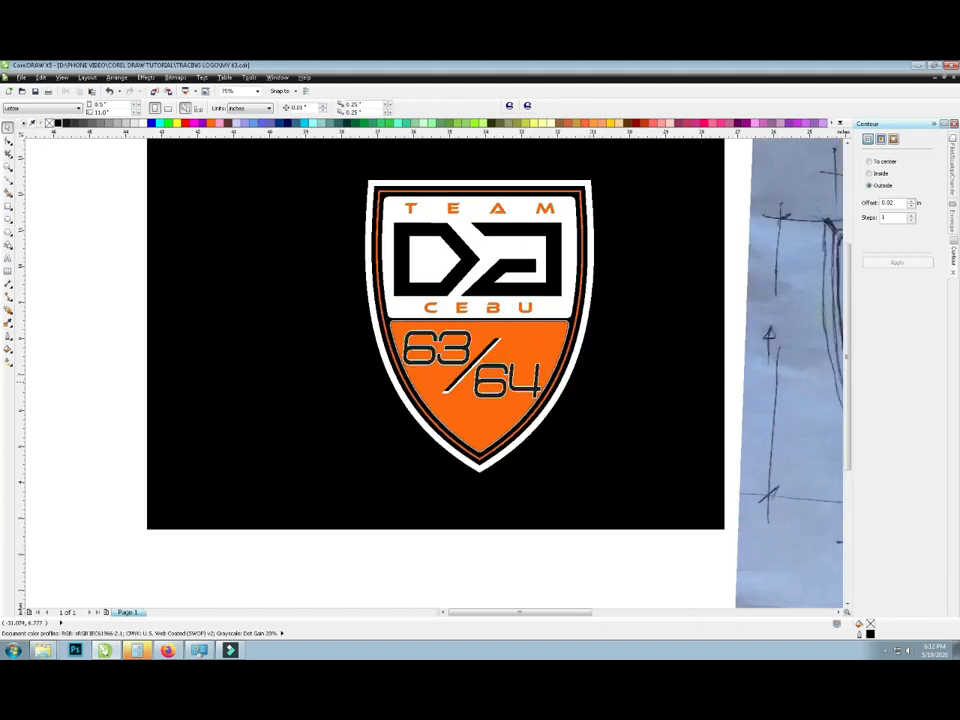
scroll(589, 381, up, 1)
drag(577, 422, 155, 271)
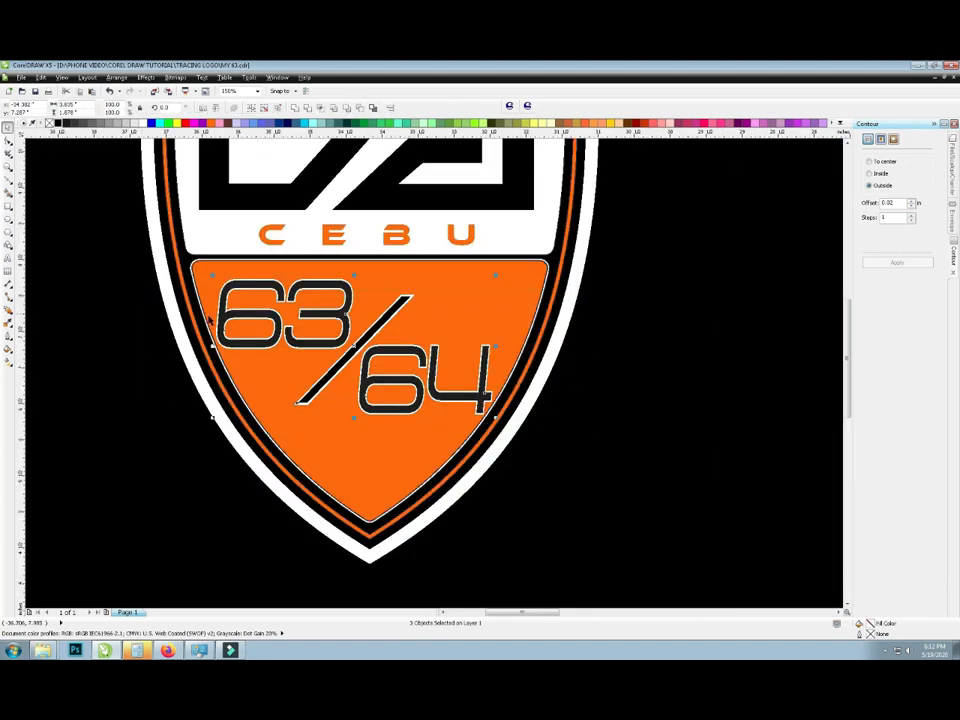
drag(364, 418, 368, 418)
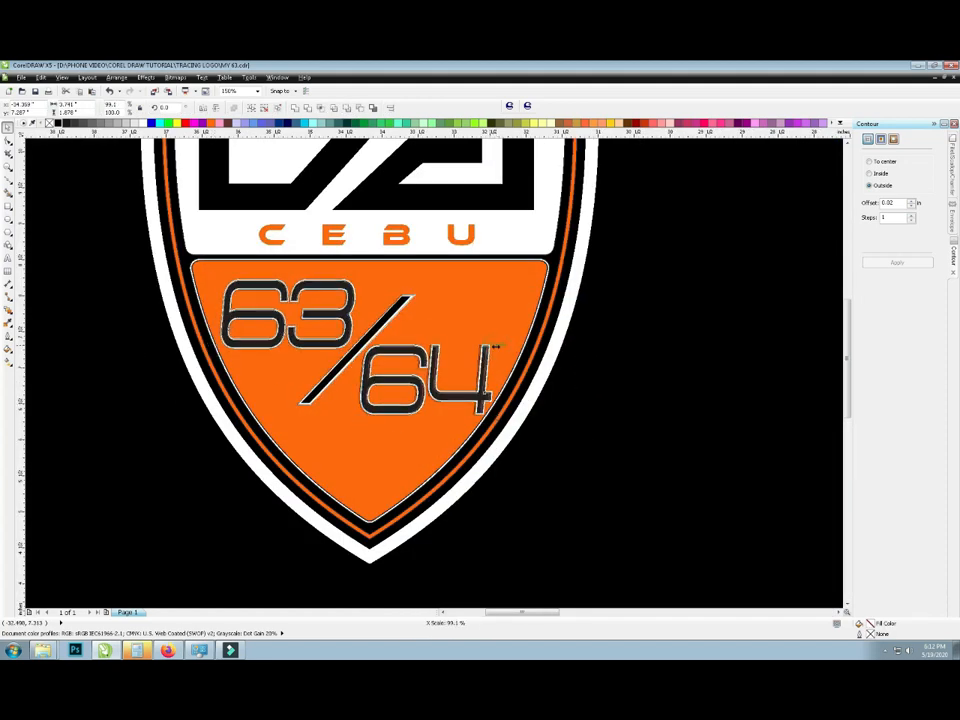
- Move the whole shield with its lettering slightly up and left on the black background
scroll(489, 392, down, 4)
scroll(682, 386, up, 2)
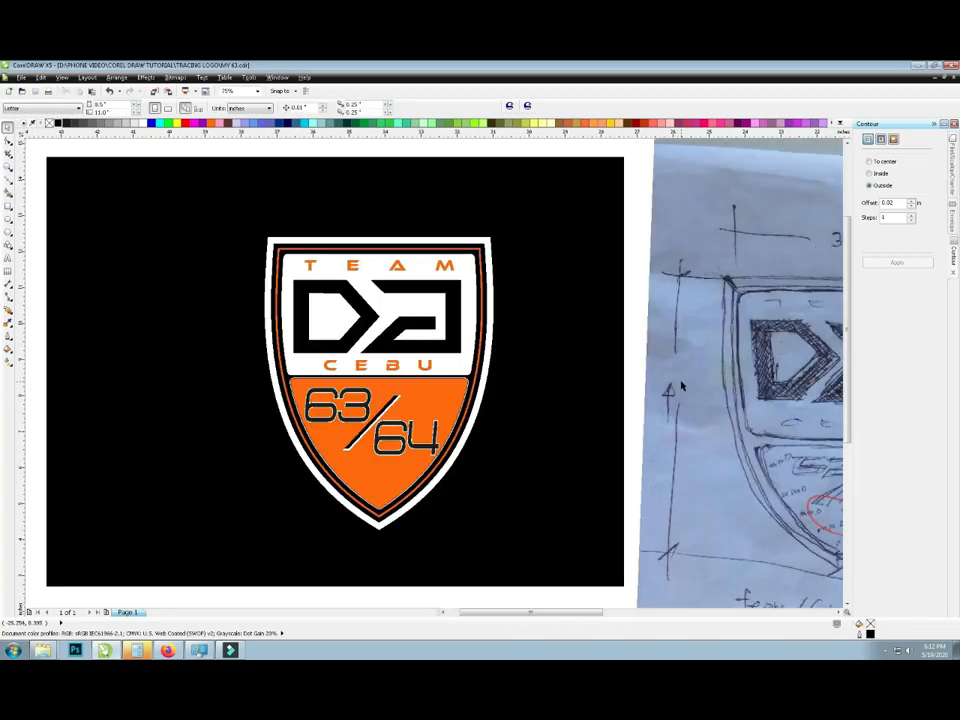
drag(533, 486, 499, 462)
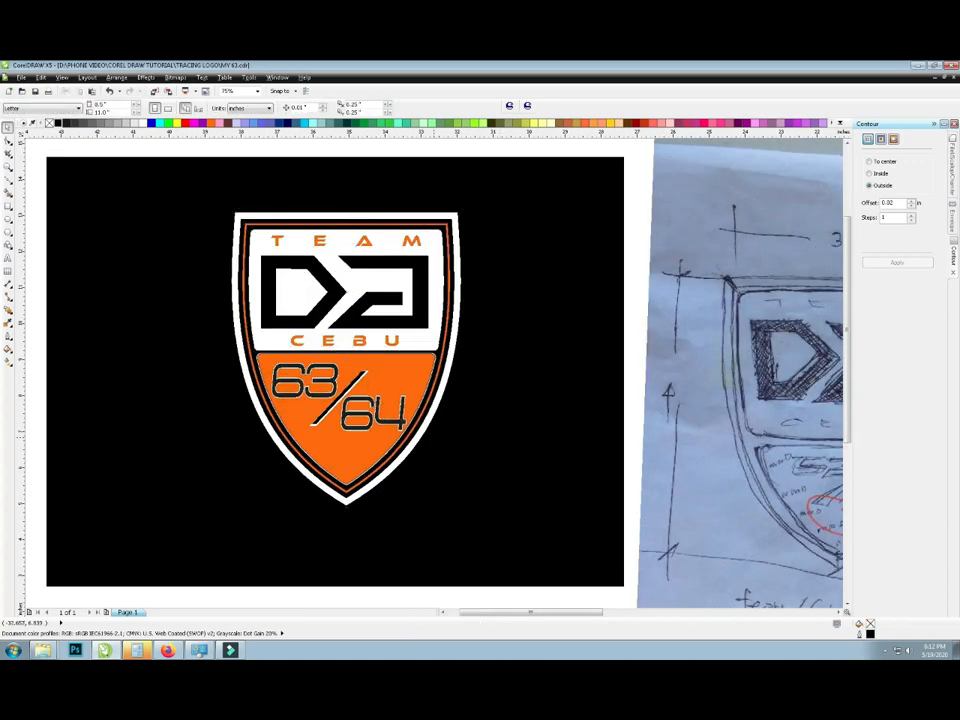
- Add the text MMD beside the shield in light orange, set in the Osaka-Sans Serif font
scroll(434, 437, down, 1)
scroll(670, 476, up, 2)
scroll(498, 428, down, 2)
scroll(273, 394, up, 1)
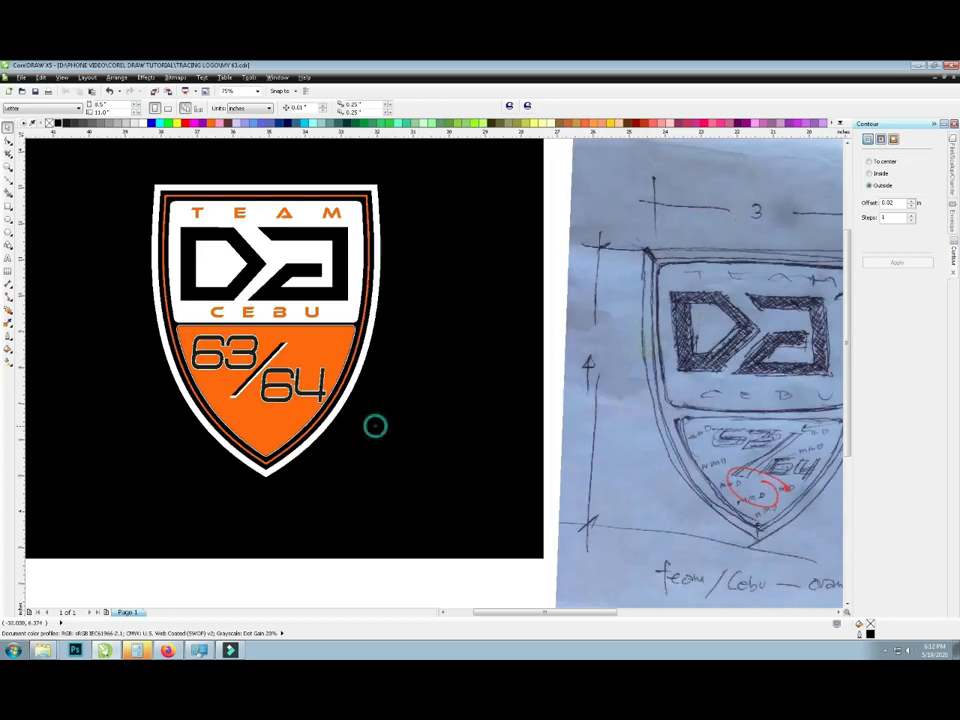
key(F8)
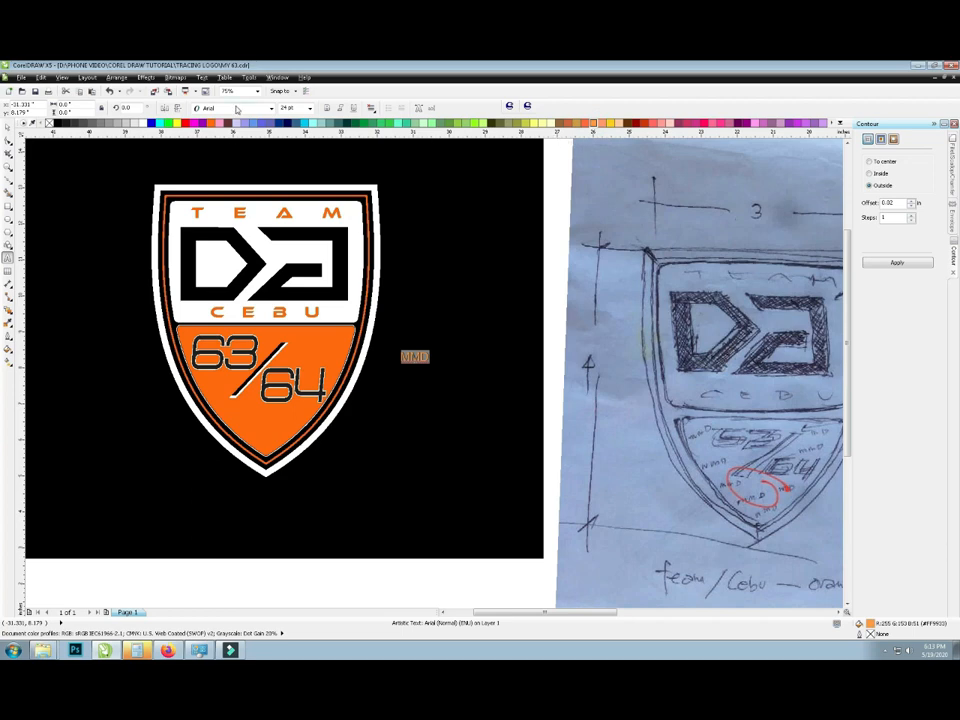
click(236, 108)
drag(458, 199, 458, 418)
click(425, 390)
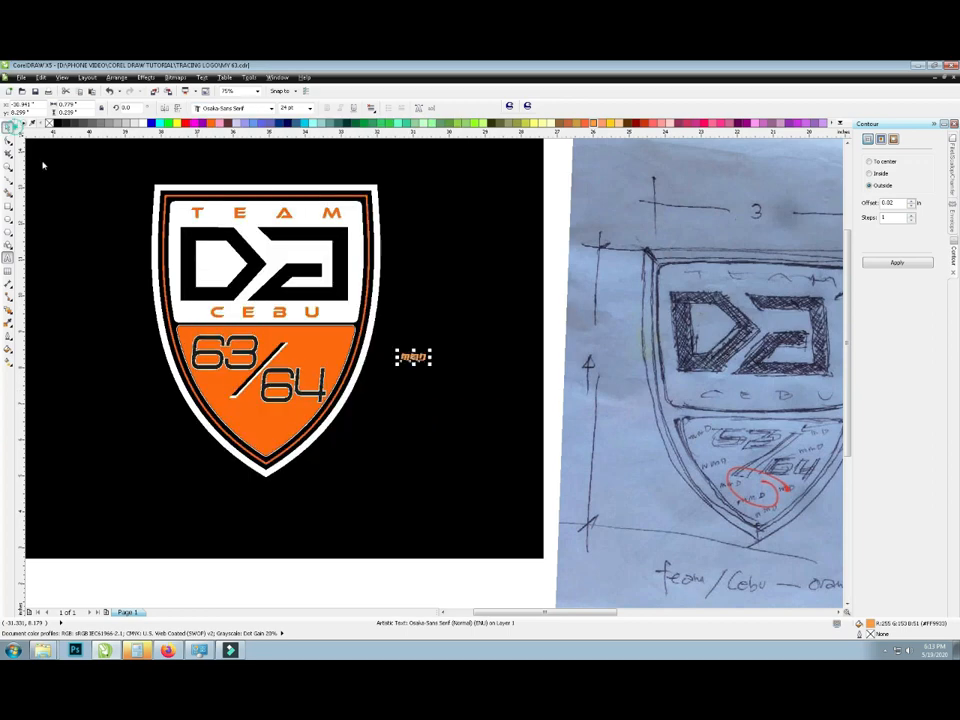
- Enlarge the MMD text beside the shield
drag(430, 350, 454, 349)
key(Escape)
scroll(420, 364, down, 1)
scroll(301, 361, up, 2)
drag(727, 379, 358, 339)
click(465, 392)
drag(526, 392, 575, 383)
key(ctrl+z)
key(ctrl+z)
key(ctrl+z)
- Group the 63, slash and 64 and move the group off the orange panel, to the right of the shield
drag(681, 501, 304, 313)
right_click(481, 357)
click(508, 386)
drag(477, 362, 552, 369)
key(ctrl+z)
click(711, 397)
scroll(374, 382, down, 1)
drag(395, 384, 560, 410)
- Place the MMD text, about 58 pt and slanted about 33.3 degrees, over the orange panel's upper-left corner
drag(238, 395, 356, 362)
scroll(380, 343, up, 2)
scroll(380, 345, down, 1)
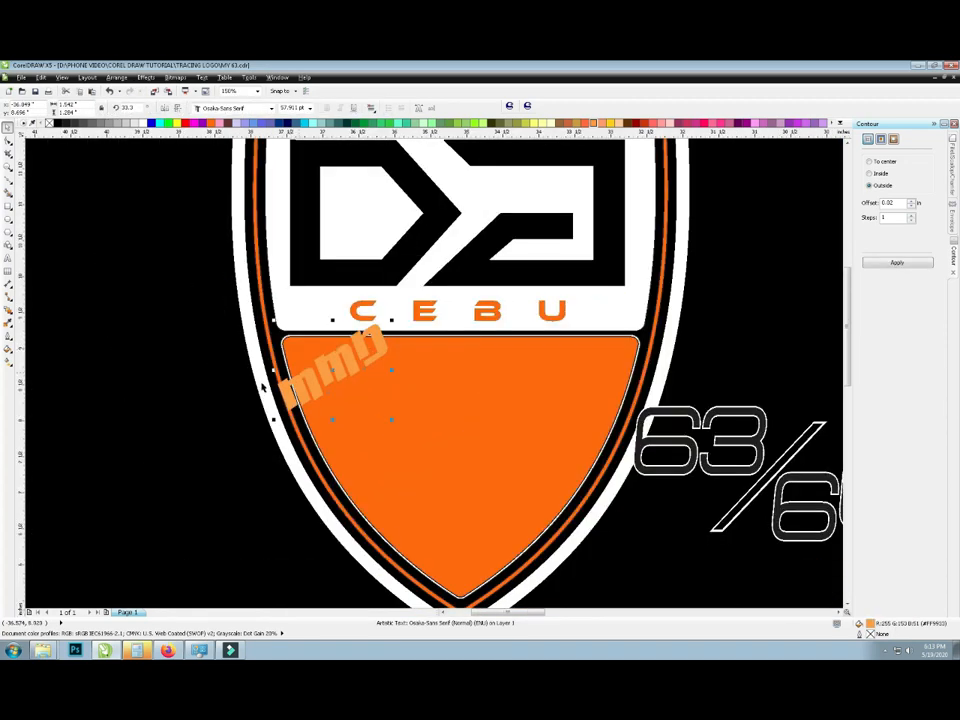
- Duplicate the slanted MMD text in staggered rows across the orange panel to make seven copies in total
drag(298, 372, 493, 348)
click(193, 441)
click(164, 463)
click(426, 392)
click(202, 427)
drag(420, 396, 445, 487)
drag(438, 470, 603, 362)
scroll(565, 477, down, 2)
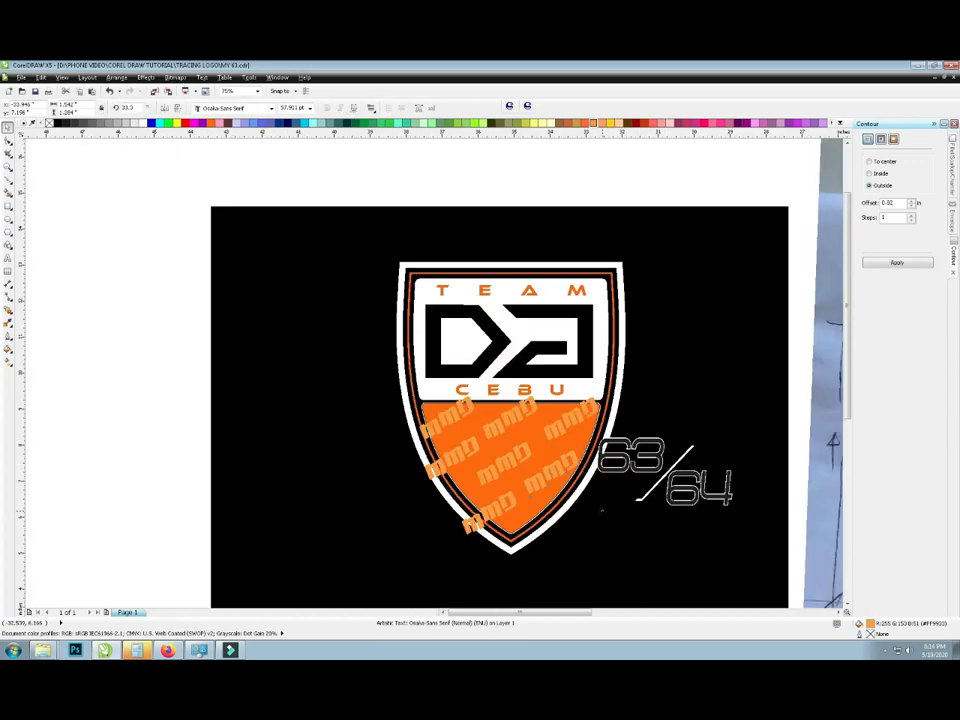
- Select all seven MMD texts and scale them down slightly to about 4.86 in wide overall
drag(375, 392, 603, 535)
drag(585, 393, 574, 403)
scroll(571, 419, up, 1)
key(ctrl+z)
shift+click(586, 414)
drag(627, 372, 603, 413)
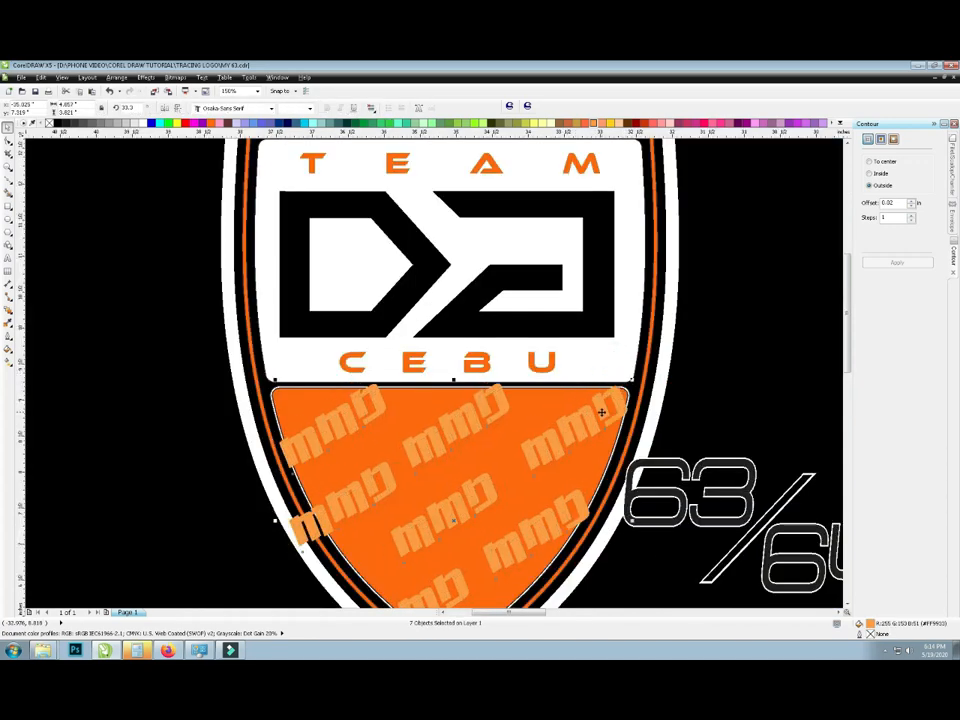
- Nudge the lowest MMD text slightly down toward the shield's tip
scroll(603, 413, down, 1)
click(645, 525)
click(527, 504)
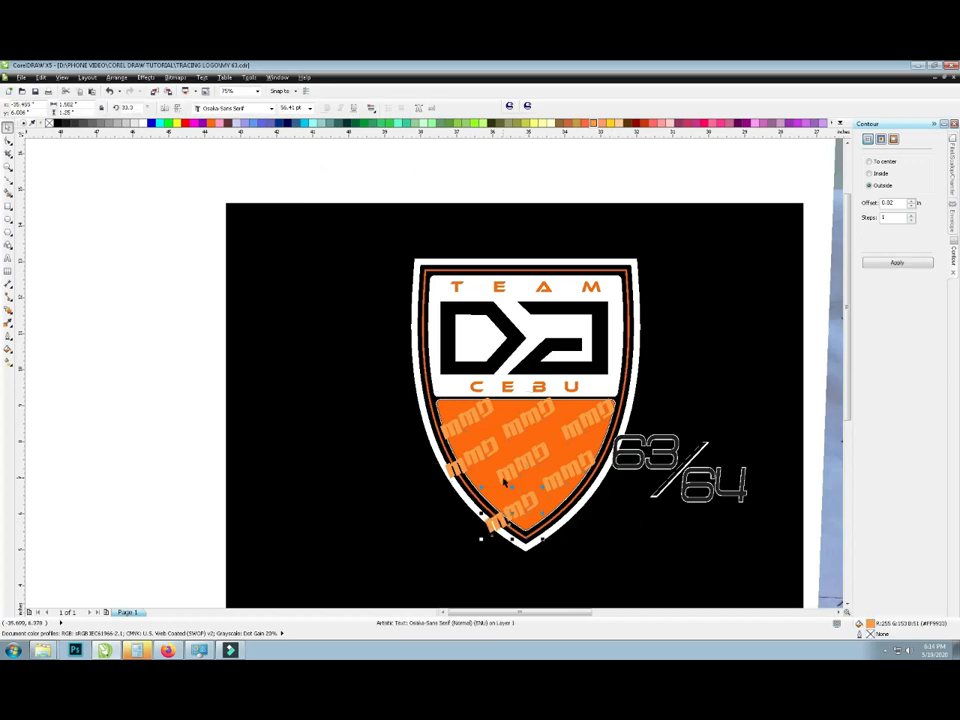
scroll(505, 483, down, 1)
scroll(475, 461, up, 1)
drag(447, 422, 555, 449)
key(ctrl+z)
click(429, 465)
click(454, 433)
right_click(454, 433)
click(483, 328)
click(403, 422)
- Group the seven MMD texts and select the group together with the orange panel
drag(421, 421, 645, 566)
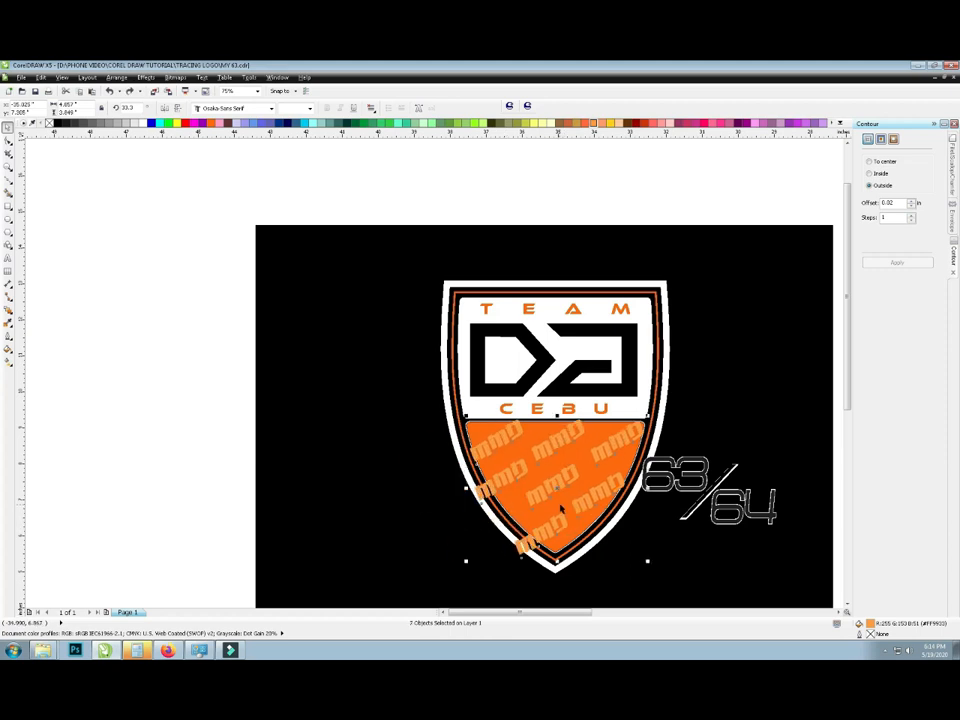
right_click(561, 321)
click(589, 343)
right_click(583, 313)
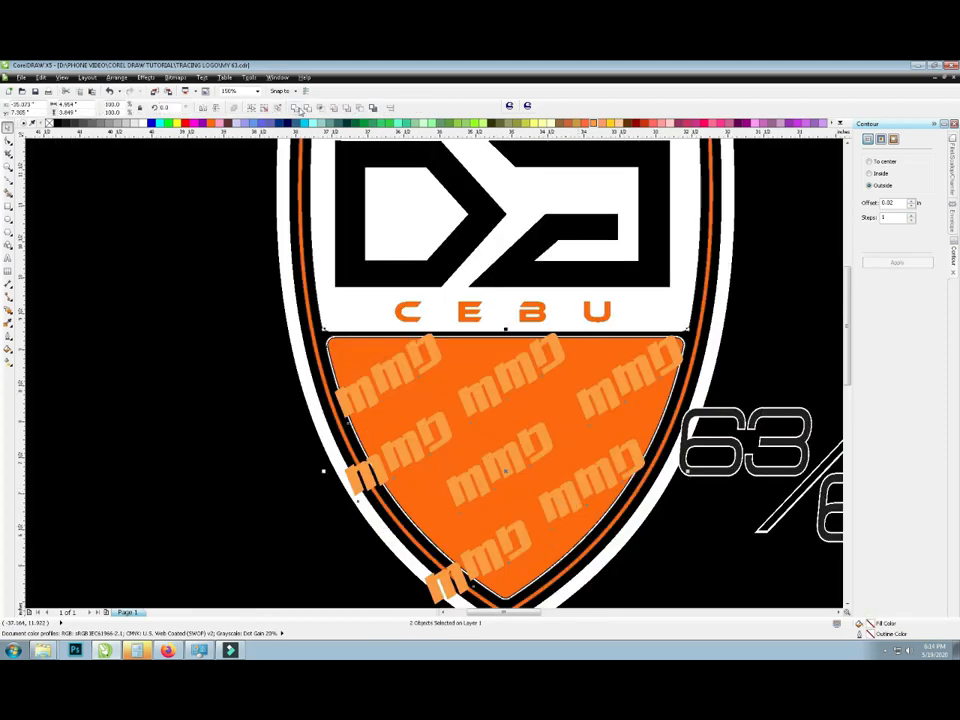
- Try to intersect the MMD group with the orange panel and pull the lettering aside
click(320, 109)
click(310, 495)
drag(456, 487, 338, 489)
key(ctrl+z)
key(ctrl+z)
- Intersect the MMD group with the orange panel and clear away the original lettering, keeping only the part inside the panel
click(317, 501)
click(367, 425)
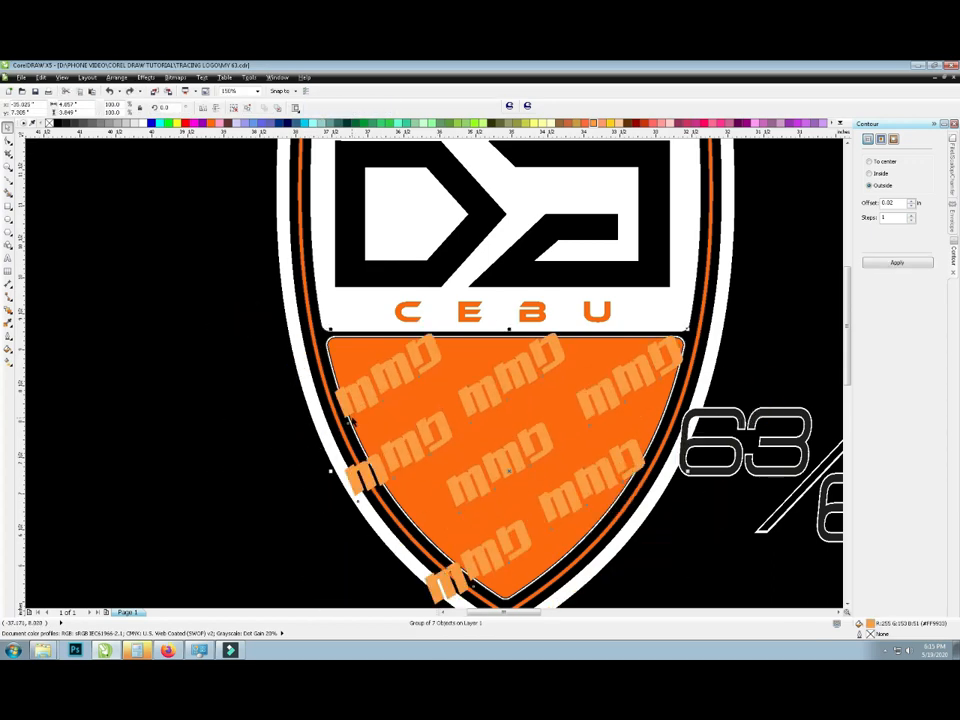
click(320, 109)
click(199, 340)
drag(364, 396, 356, 376)
key(ctrl+z)
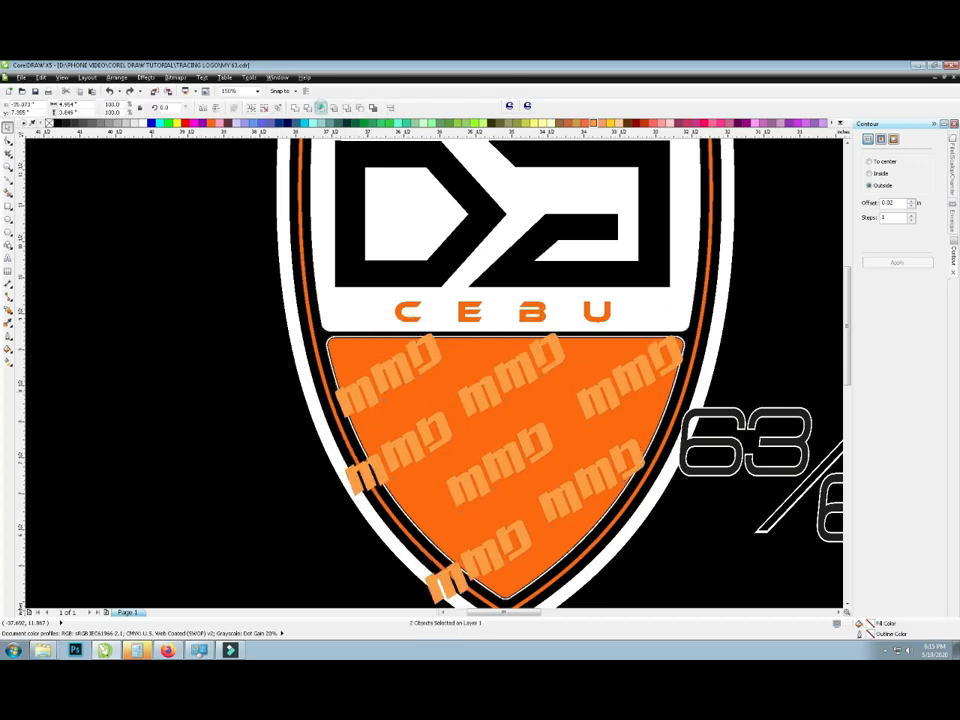
drag(375, 459, 246, 476)
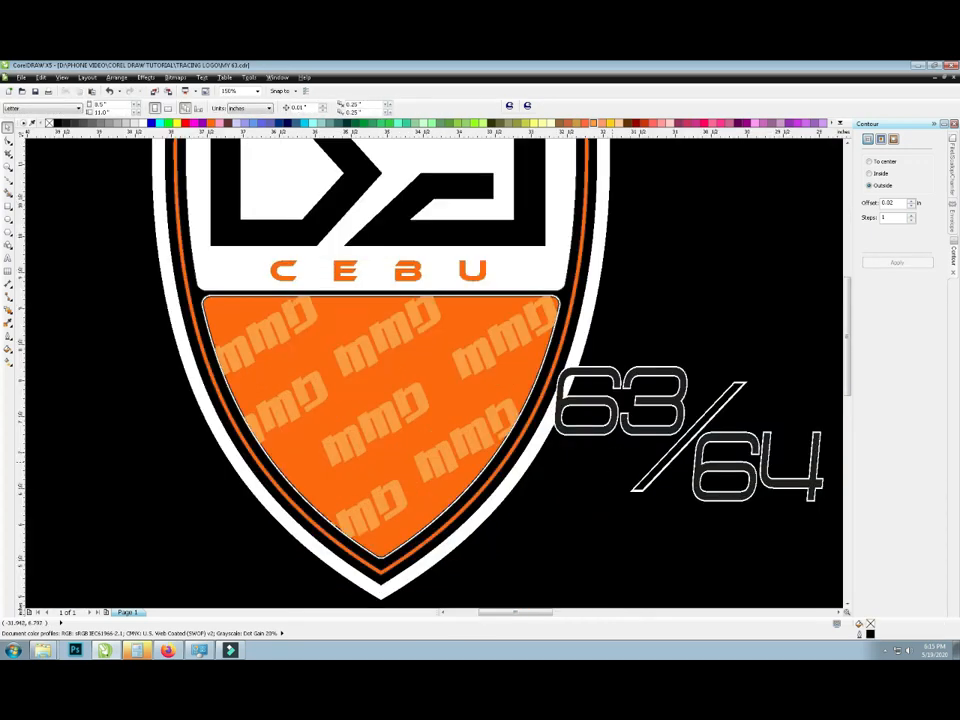
- Move the 63/64 group back onto the upper part of the orange panel
drag(686, 429, 285, 360)
scroll(300, 360, up, 2)
scroll(516, 427, down, 2)
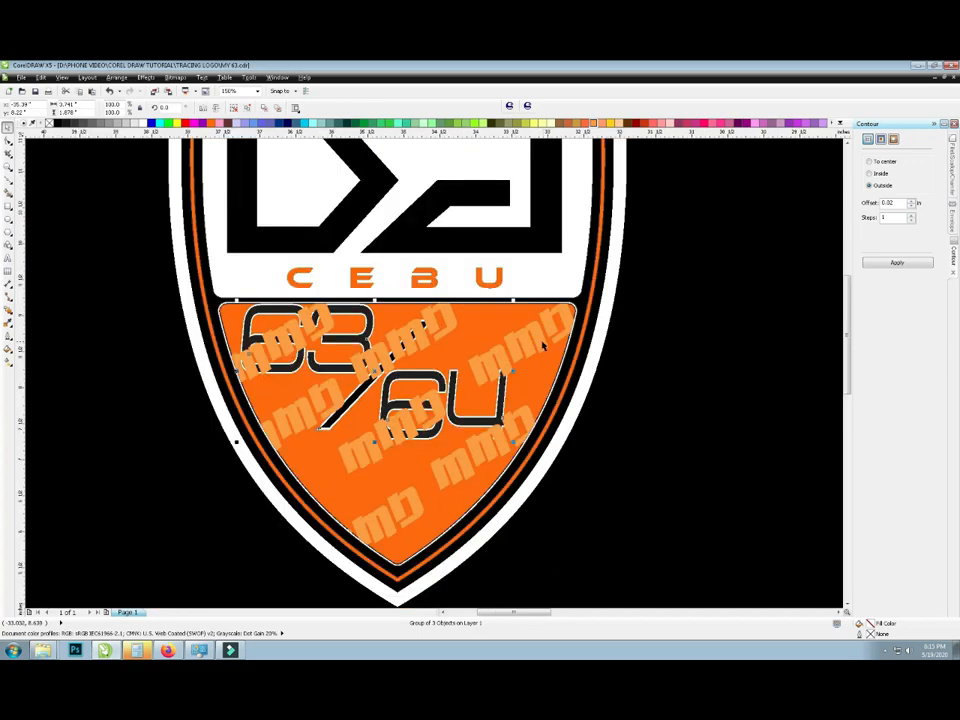
- Ungroup the clipped MMD lettering and combine it into a single curve
scroll(542, 341, up, 4)
scroll(553, 336, down, 1)
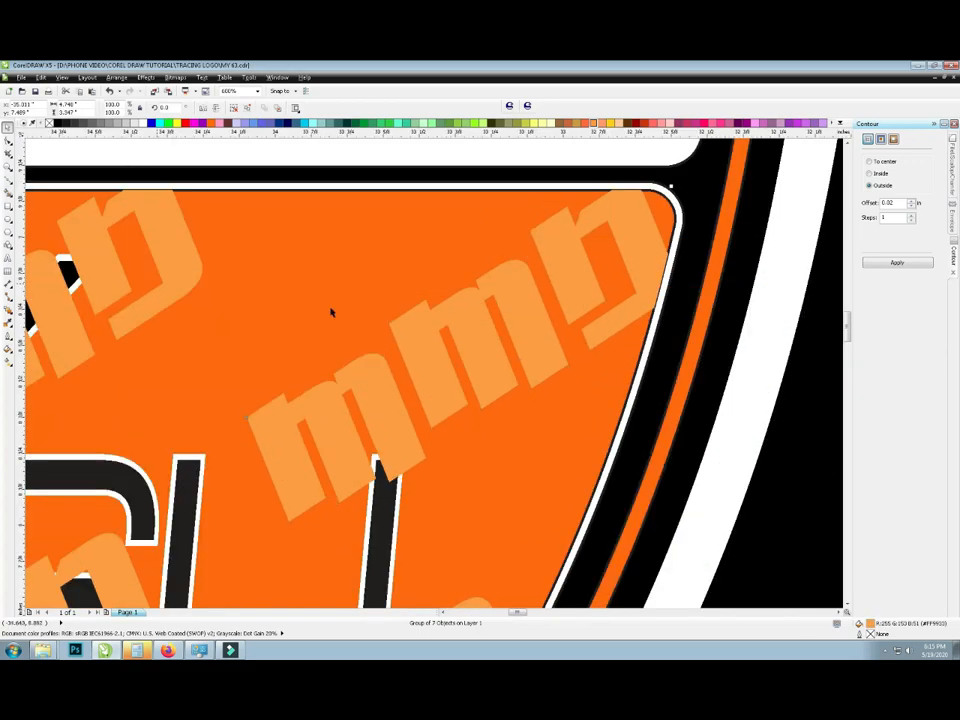
scroll(437, 353, down, 2)
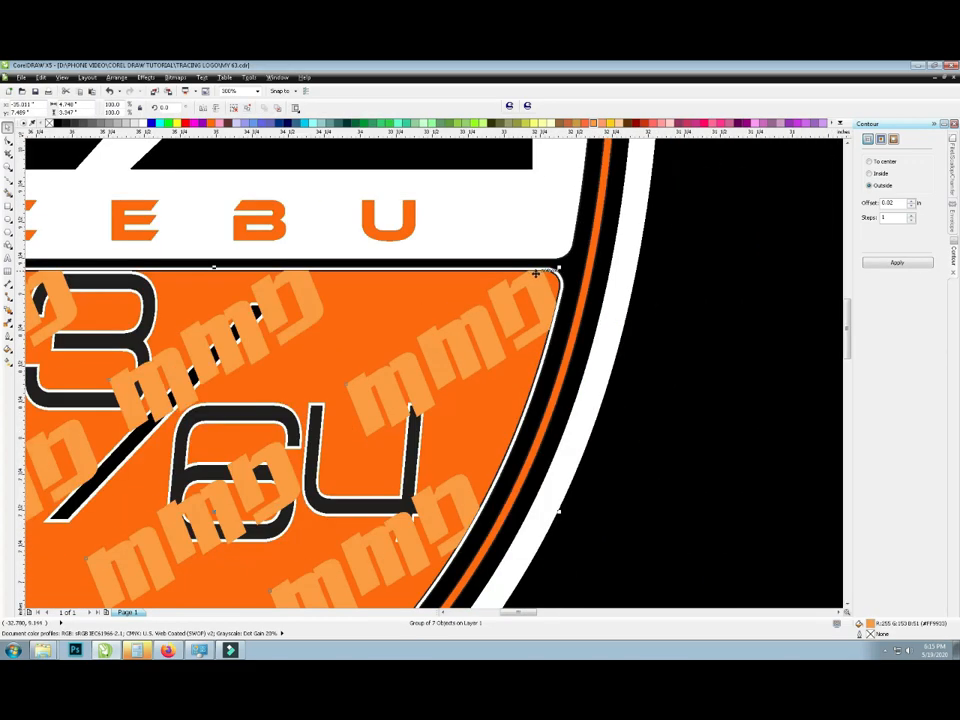
scroll(560, 285, down, 1)
right_click(543, 294)
click(565, 310)
right_click(537, 286)
click(566, 303)
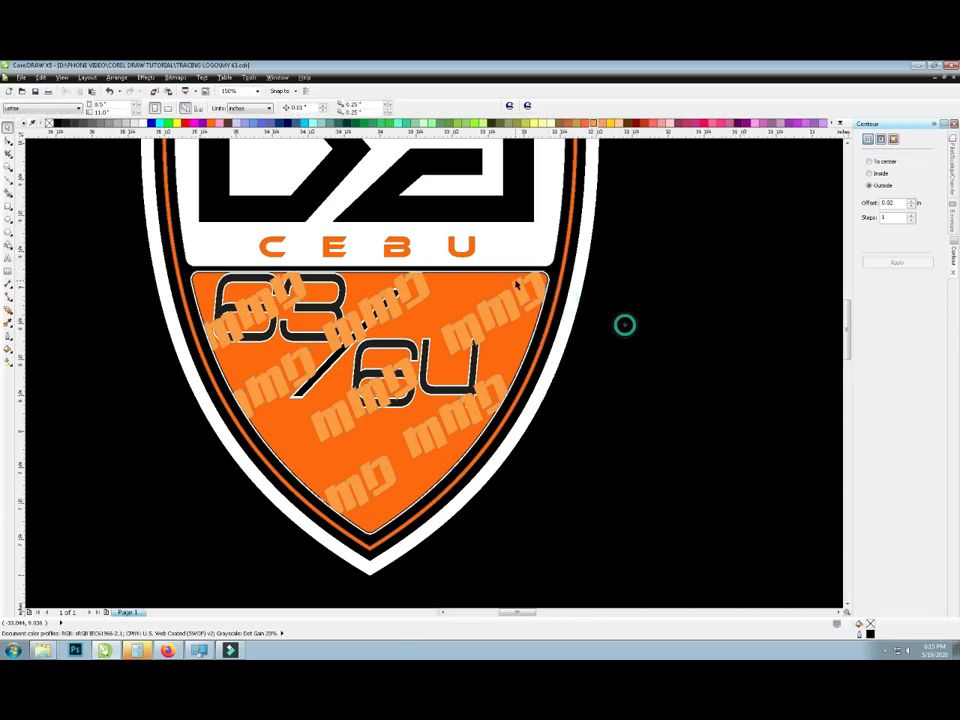
- Remove the thin outlines from the combined MMD lettering and the orange panel
scroll(528, 290, up, 3)
click(438, 108)
click(412, 130)
scroll(510, 182, down, 2)
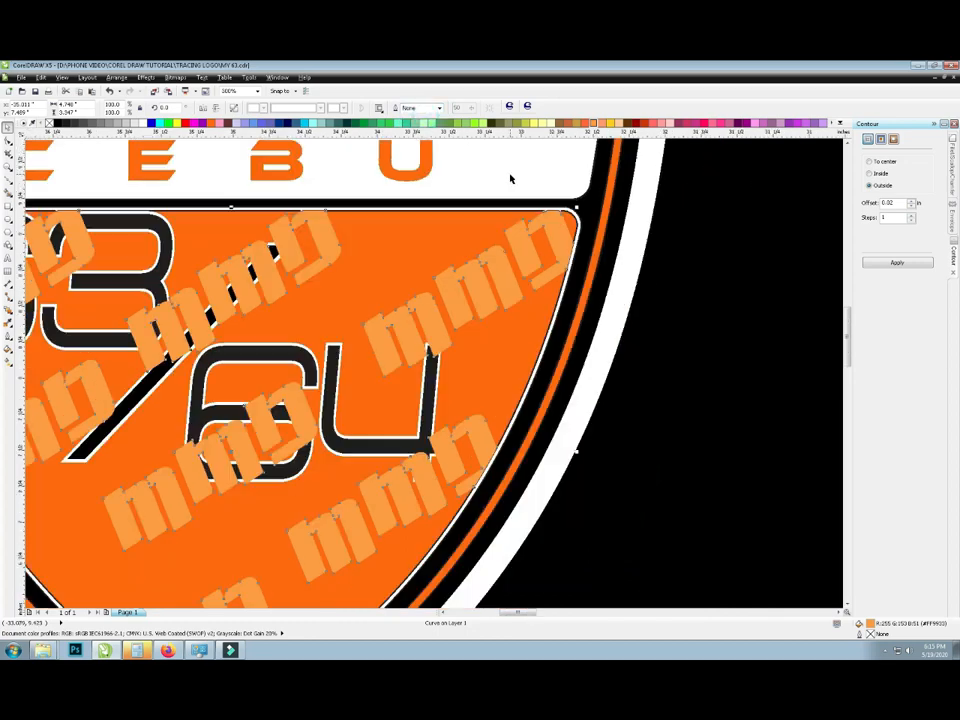
click(648, 312)
click(519, 305)
click(438, 108)
click(415, 118)
click(650, 258)
scroll(648, 260, down, 1)
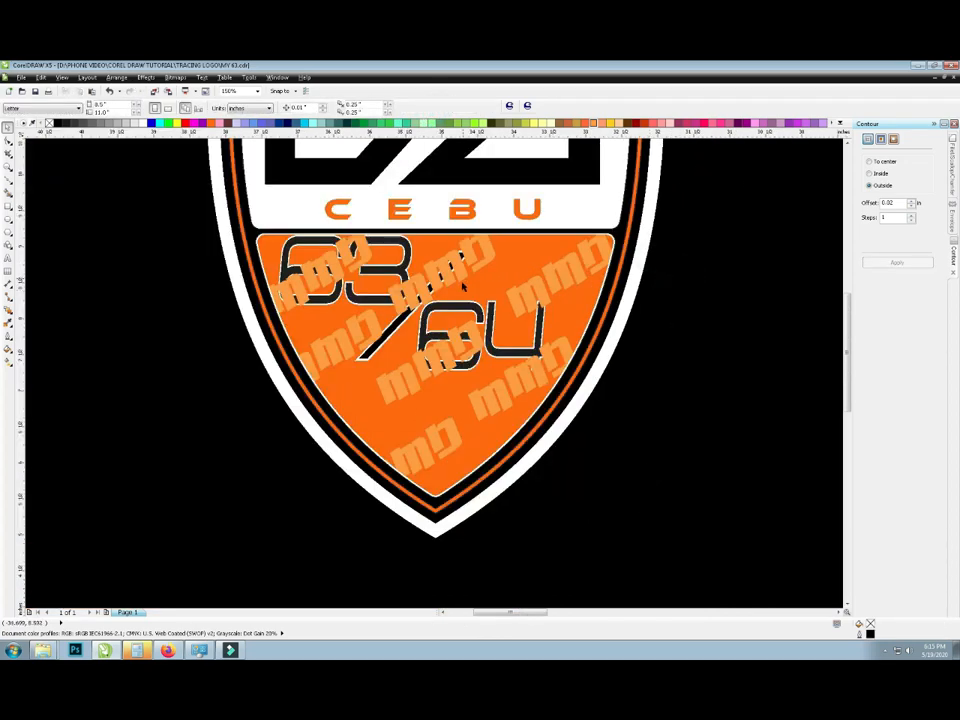
- Send the MMD lettering back one level so it lies behind the 63/64
click(509, 380)
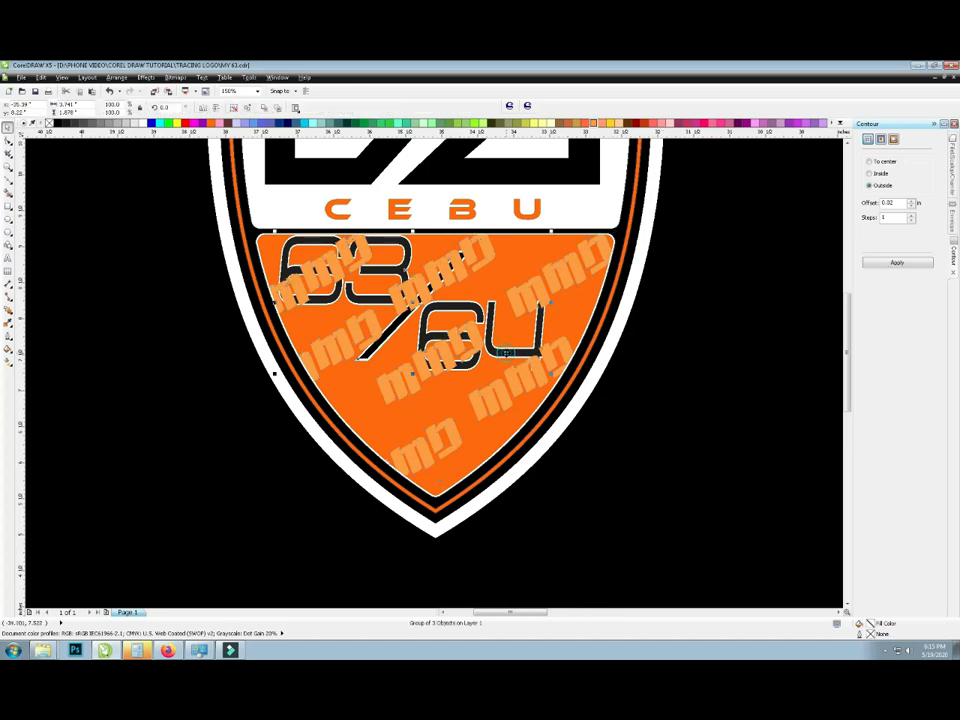
right_click(527, 382)
mouse_move(610, 507)
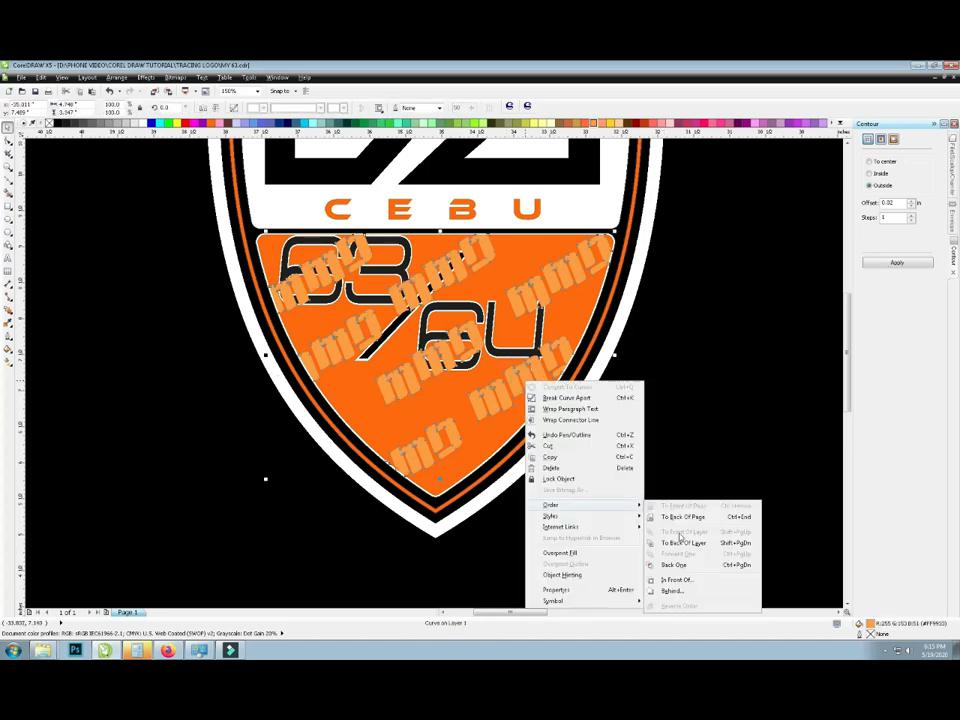
click(682, 566)
- Shift the 63/64 group slightly right and down on the orange panel
scroll(522, 349, up, 1)
drag(522, 350, 545, 369)
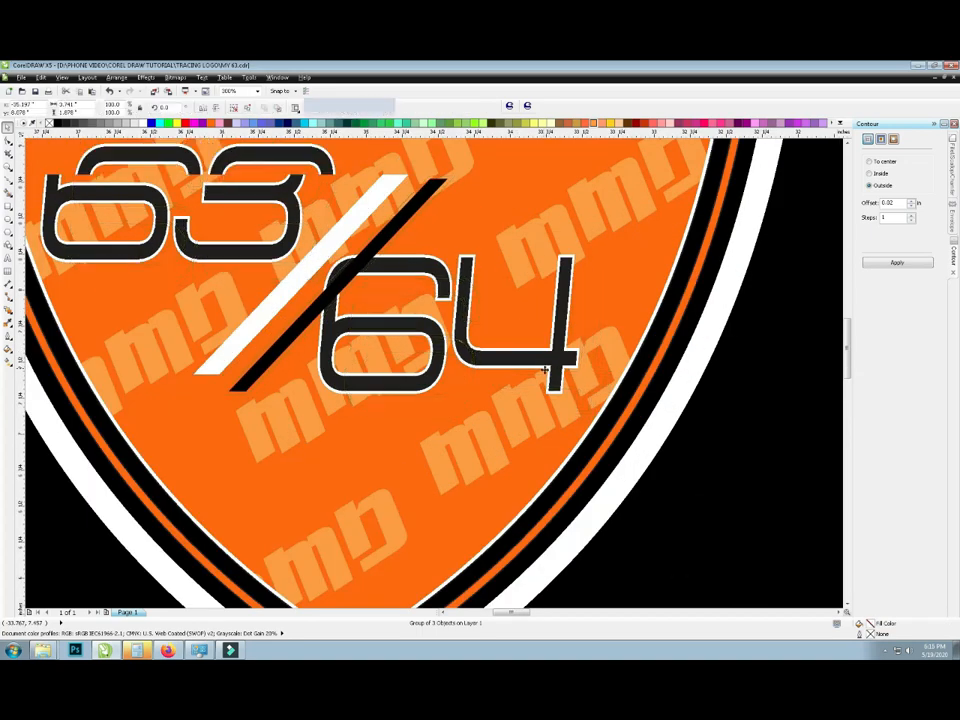
scroll(549, 370, down, 1)
drag(440, 318, 435, 324)
scroll(440, 317, down, 2)
scroll(437, 250, up, 1)
click(605, 222)
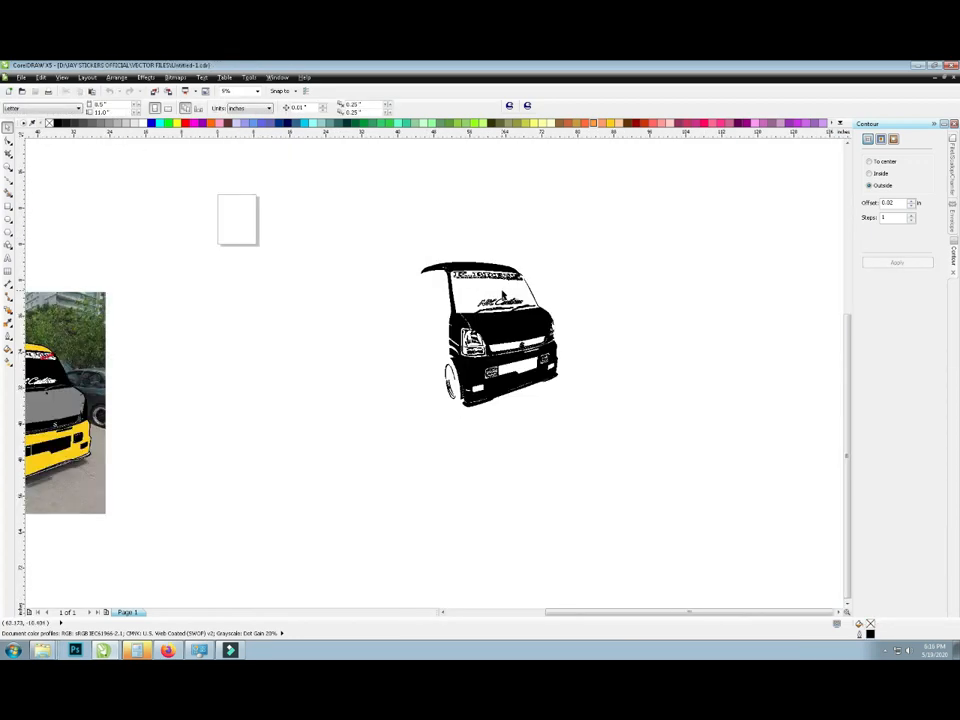
- Copy the black van vector from the Untitled-1.cdr document into the MY 63.cdr document
scroll(493, 296, down, 1)
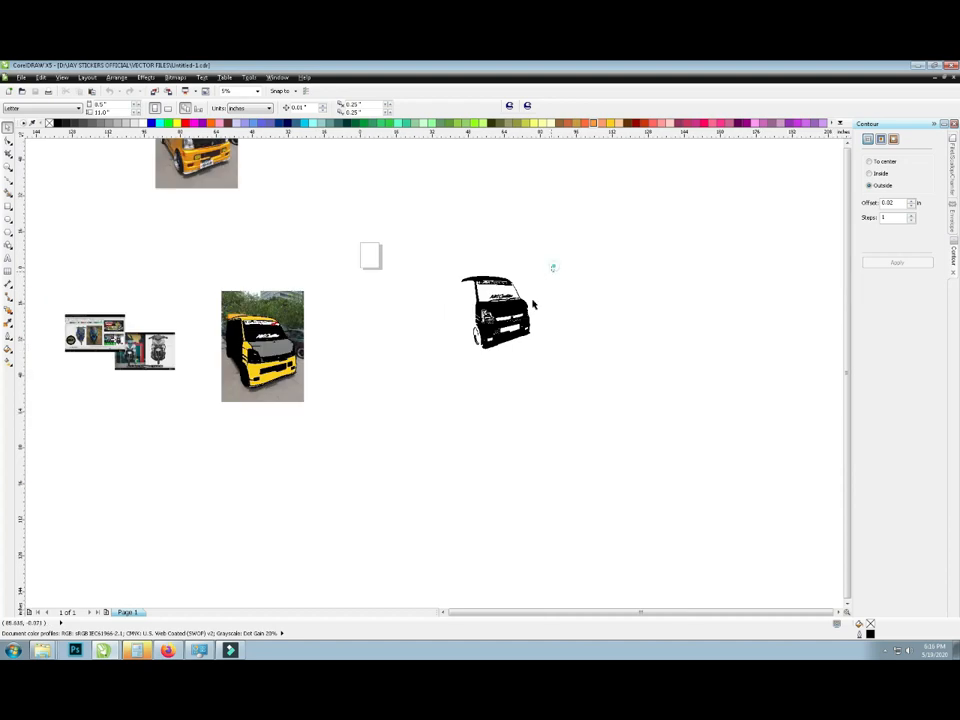
click(495, 312)
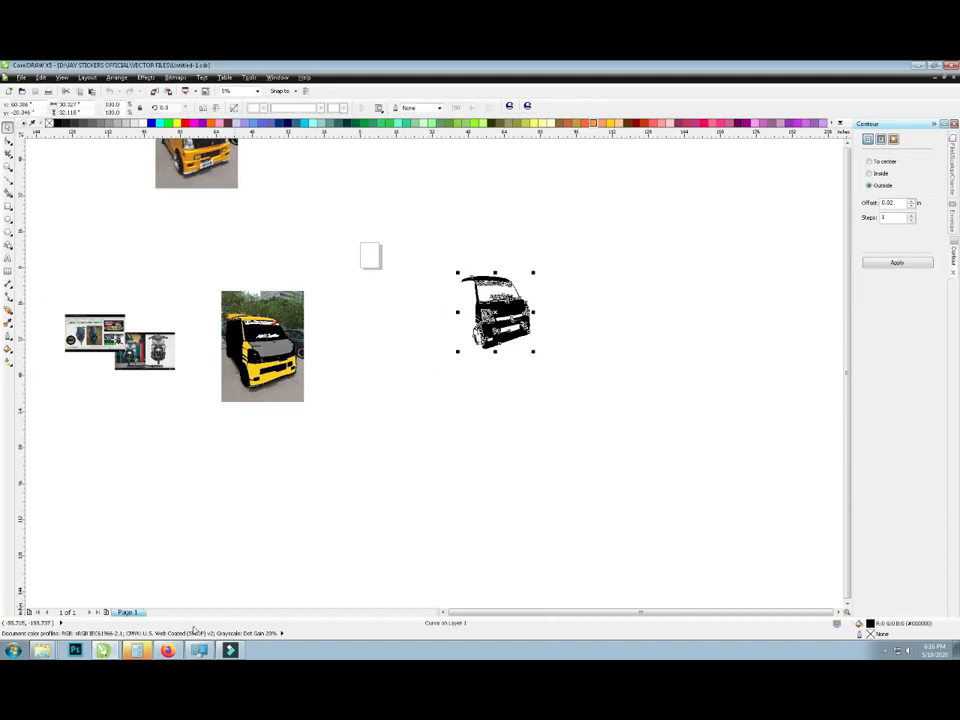
click(943, 80)
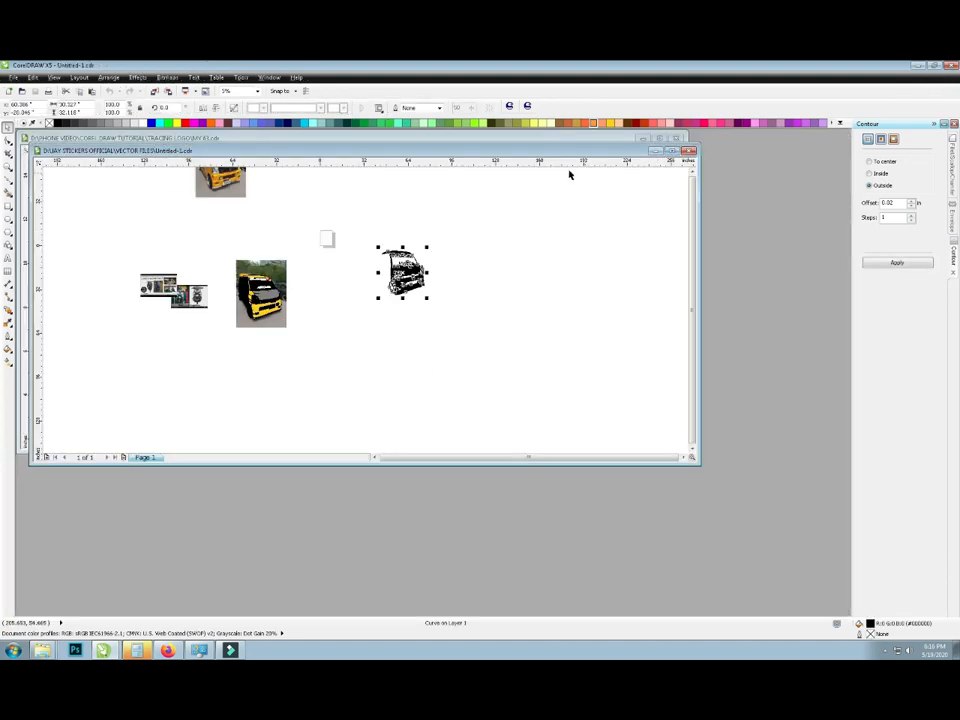
drag(553, 151, 578, 349)
drag(339, 424, 297, 381)
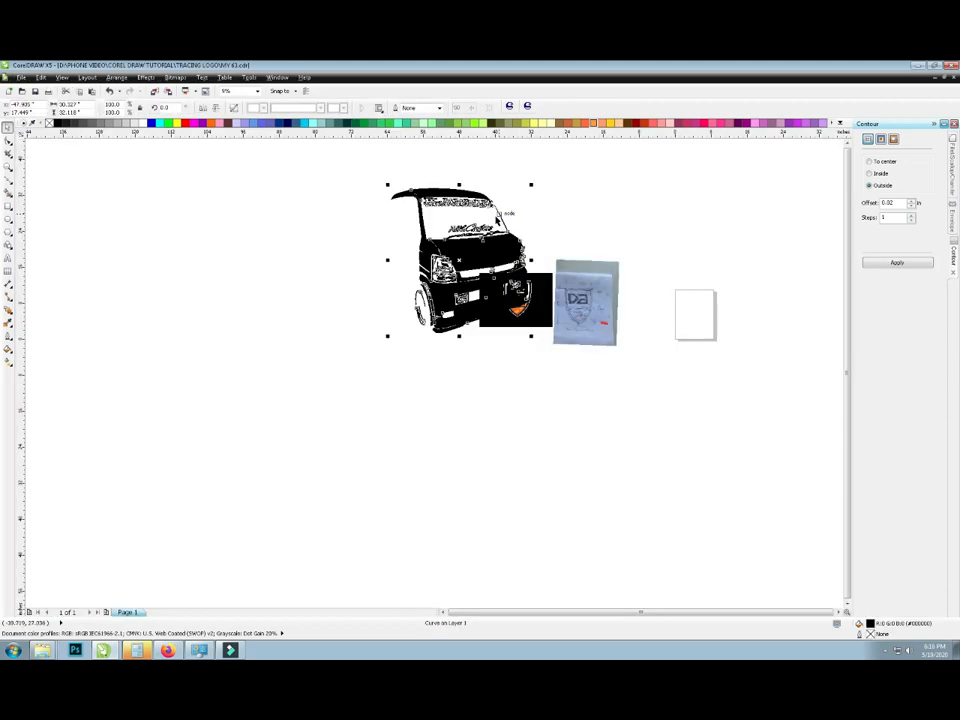
- Scale the van vector down to about 6.11 by 6.47 in and move it over the shield
click(561, 216)
drag(438, 266, 349, 331)
scroll(403, 333, up, 1)
scroll(567, 382, down, 1)
scroll(712, 378, up, 1)
drag(331, 466, 211, 341)
drag(166, 261, 433, 413)
drag(478, 493, 603, 215)
scroll(392, 342, up, 2)
scroll(391, 344, down, 1)
scroll(607, 198, up, 1)
drag(666, 399, 636, 369)
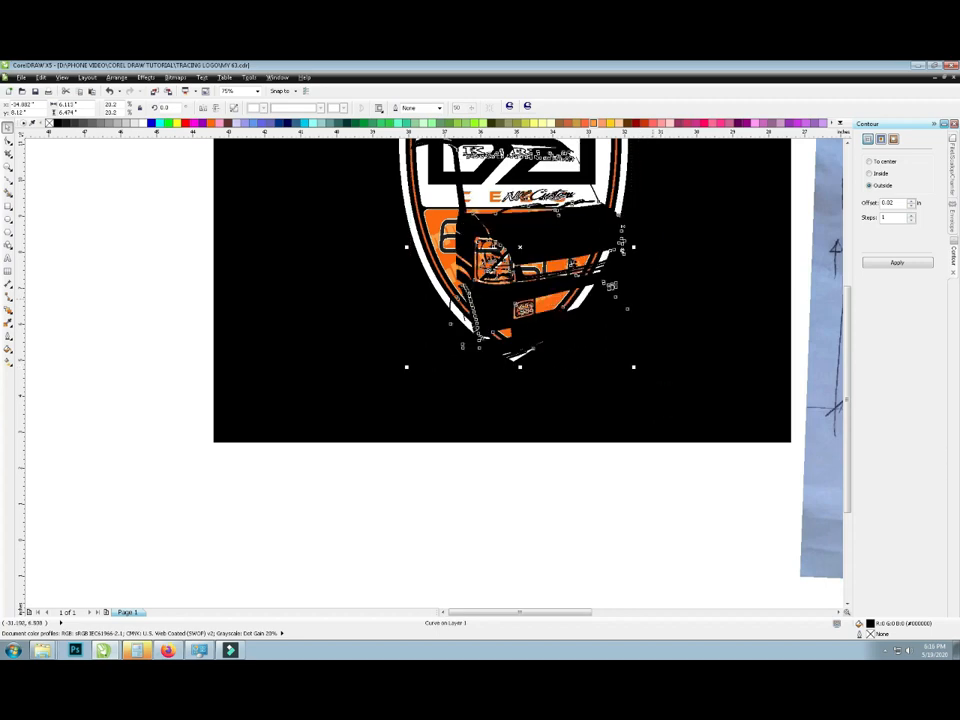
- Shrink the van vector to about 2.94 by 3.11 in and place it on the orange panel
scroll(500, 290, down, 1)
scroll(477, 289, up, 1)
drag(552, 295, 440, 416)
drag(429, 500, 479, 458)
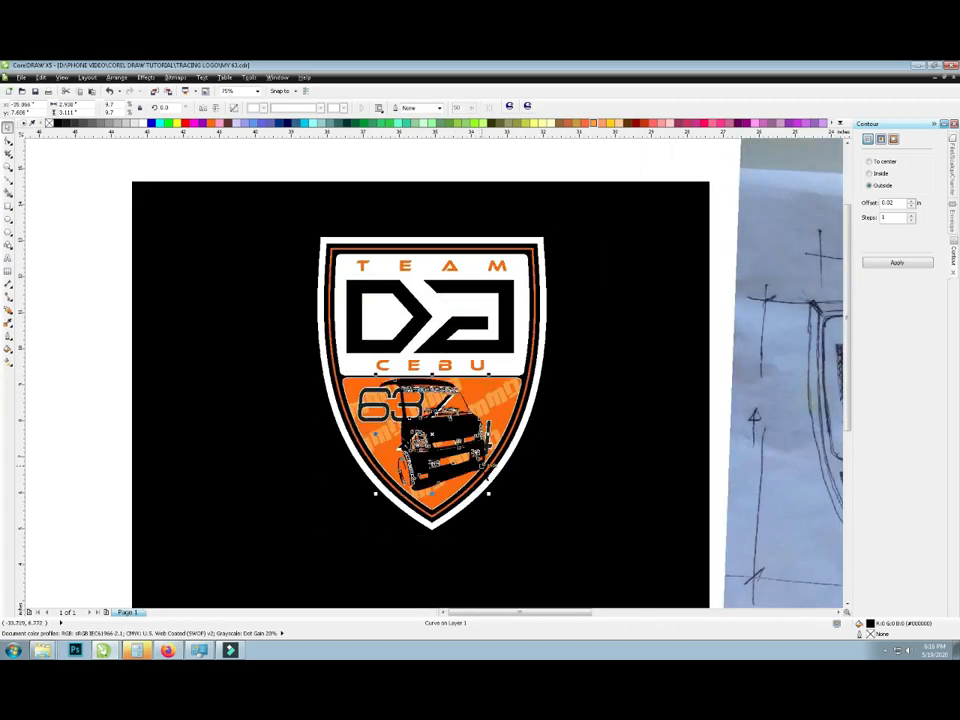
- Shrink the van vector to about 2.46 by 2.61 in and send it behind the 63/64 lettering
scroll(440, 437, up, 1)
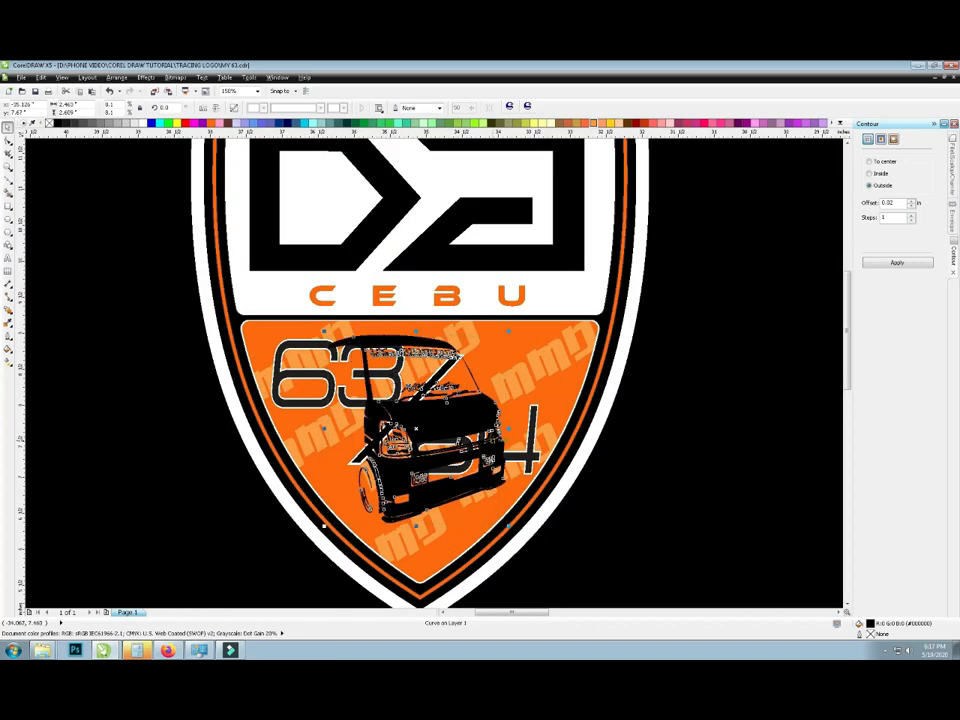
right_click(495, 220)
mouse_move(553, 342)
click(647, 326)
click(327, 397)
key(Escape)
- Ungroup the 63 lettering so that the digit shapes separate from their outline
scroll(304, 345, up, 1)
right_click(319, 342)
click(343, 360)
key(Escape)
drag(291, 338, 291, 312)
key(ctrl+z)
right_click(331, 343)
click(356, 360)
scroll(356, 359, down, 1)
key(Escape)
- Ungroup the 64 lettering so that its digit shapes can be selected separately
drag(555, 459, 621, 435)
key(ctrl+z)
right_click(555, 457)
click(591, 254)
click(710, 341)
- Select the front shapes of the 63/64 lettering together and fill them with black
drag(482, 436, 482, 400)
key(ctrl+z)
shift+click(417, 380)
drag(422, 379, 430, 332)
key(ctrl+z)
click(58, 123)
click(672, 391)
- Select all pieces of the 63/64 lettering and group them
right_click(478, 365)
key(Escape)
drag(634, 335, 285, 497)
right_click(464, 381)
click(486, 413)
drag(486, 415, 531, 375)
key(ctrl+z)
- Enlarge the van vector behind the 63/64 lettering to about 2.62 by 2.78 in
click(686, 437)
click(448, 503)
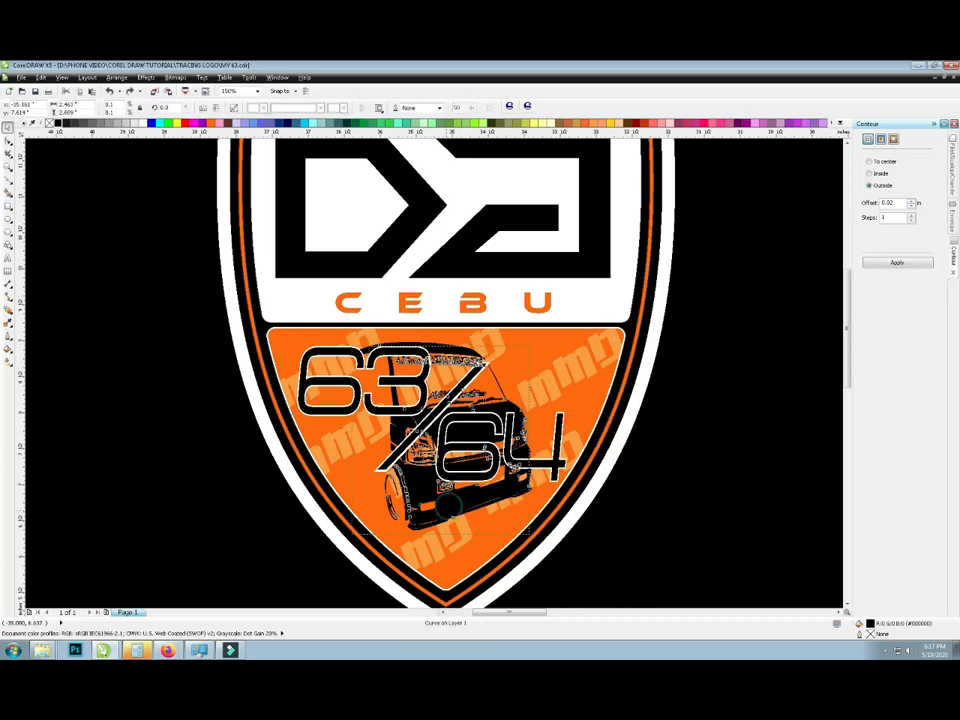
scroll(448, 505, down, 1)
click(550, 520)
click(424, 446)
scroll(424, 446, up, 1)
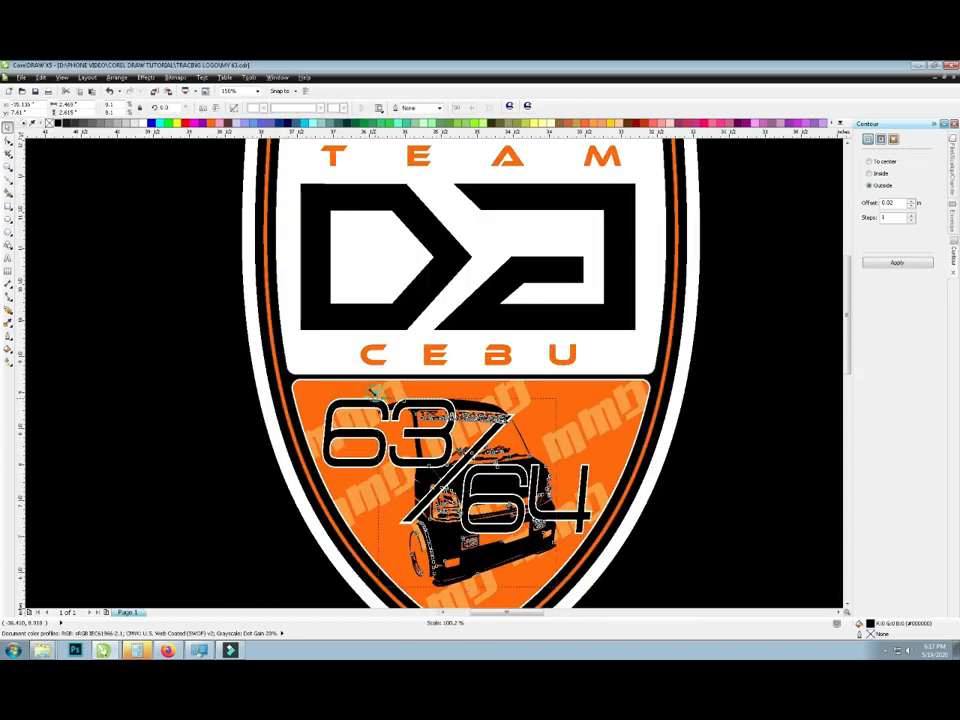
scroll(373, 390, down, 1)
drag(487, 499, 488, 500)
click(548, 516)
click(436, 474)
- Apply a Uniform transparency in Normal mode to the van vector
click(9, 298)
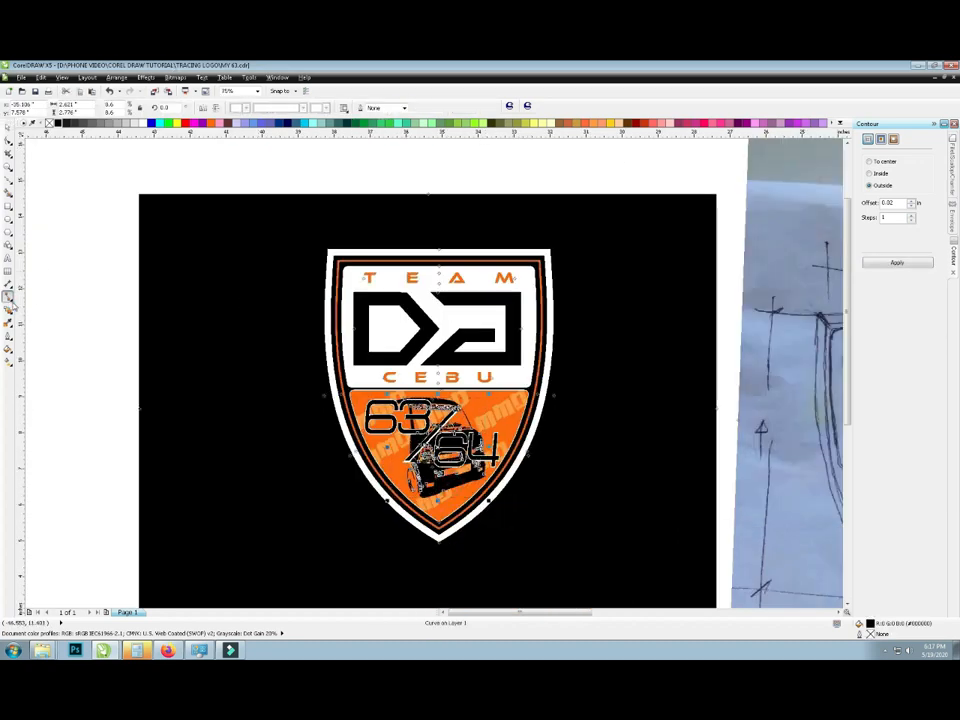
click(13, 301)
click(12, 288)
click(12, 313)
click(48, 374)
click(48, 107)
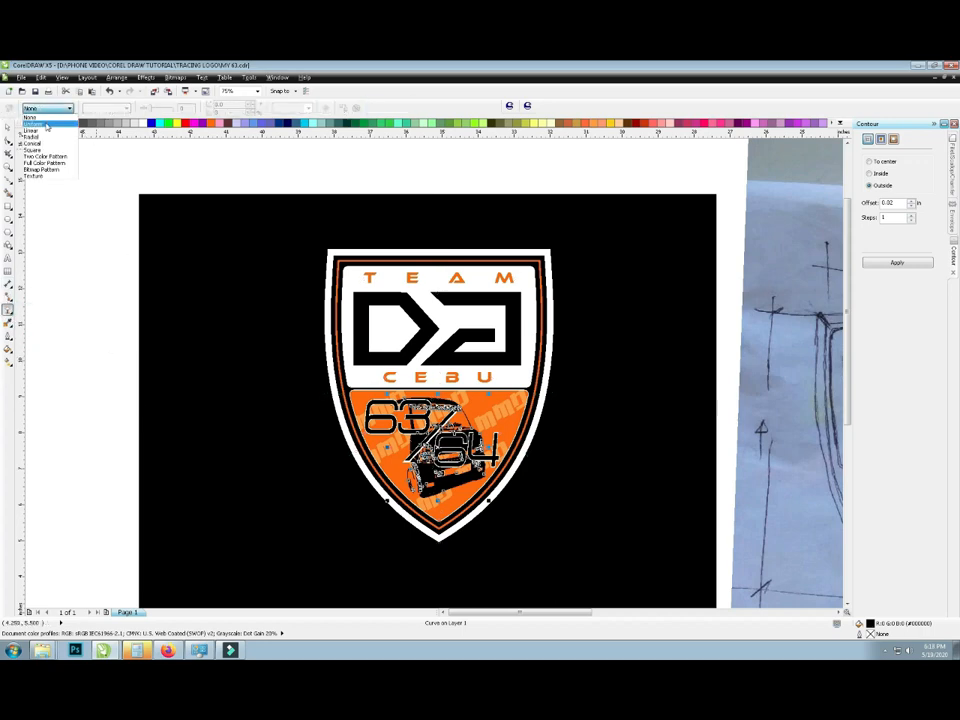
click(38, 146)
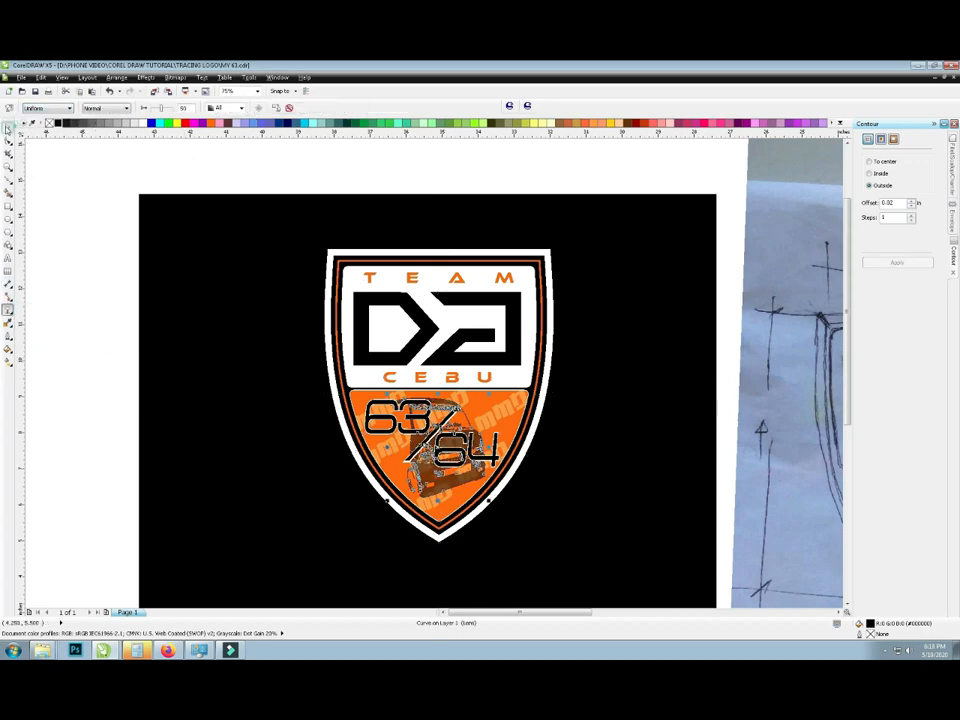
click(8, 130)
click(109, 205)
scroll(471, 449, up, 1)
click(481, 416)
drag(481, 416, 603, 417)
key(ctrl+z)
click(624, 415)
click(544, 447)
click(600, 469)
- Place the transparent van vector behind the MMD pattern on the orange panel
click(391, 516)
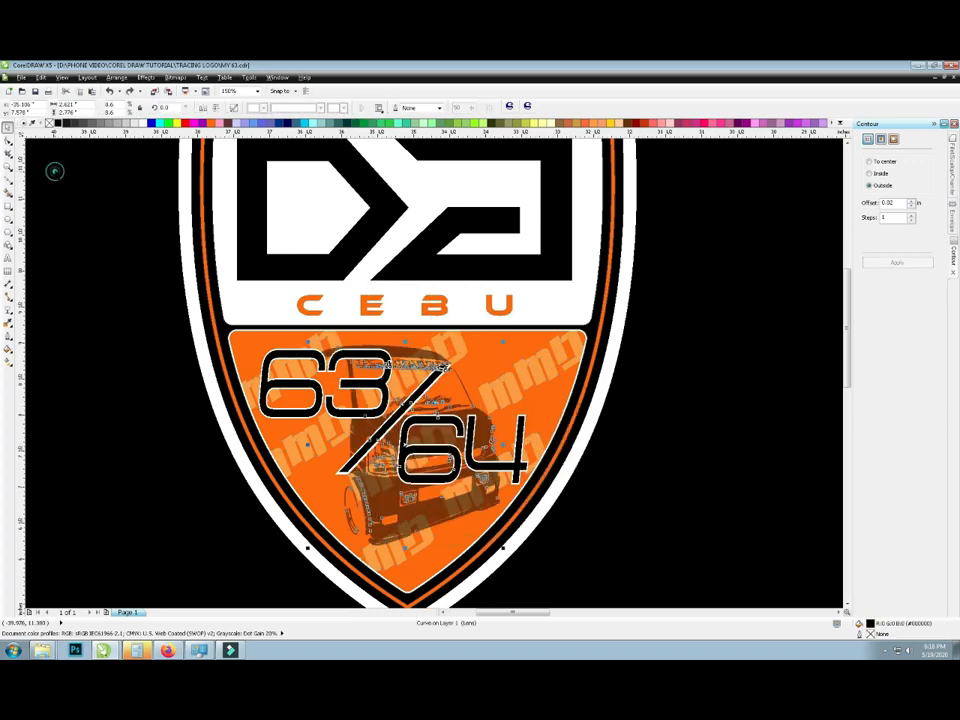
right_click(395, 502)
mouse_move(442, 399)
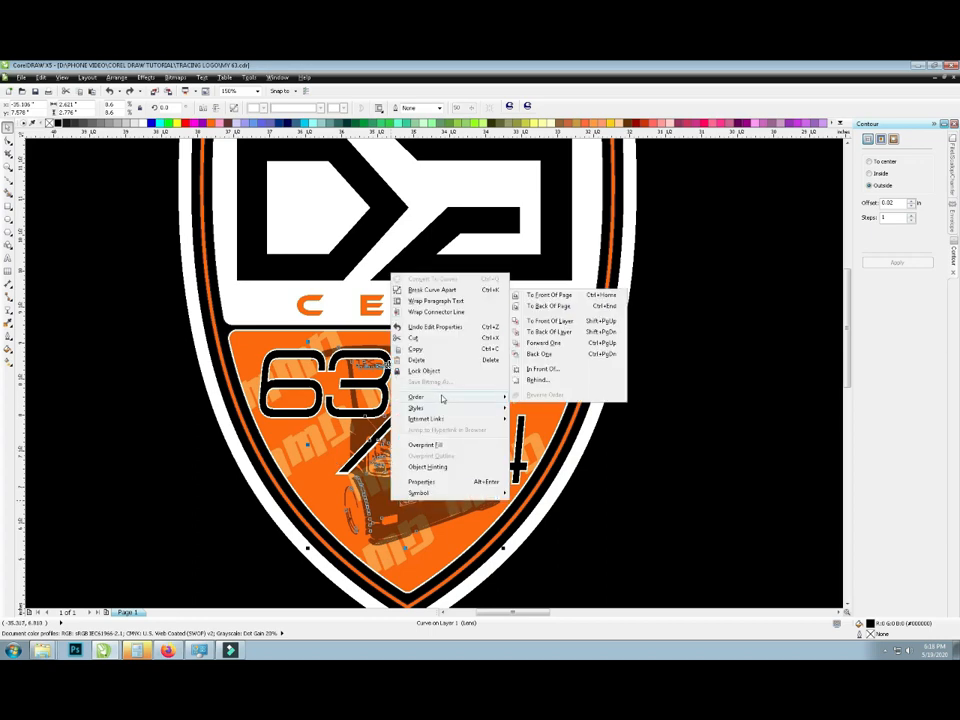
click(536, 381)
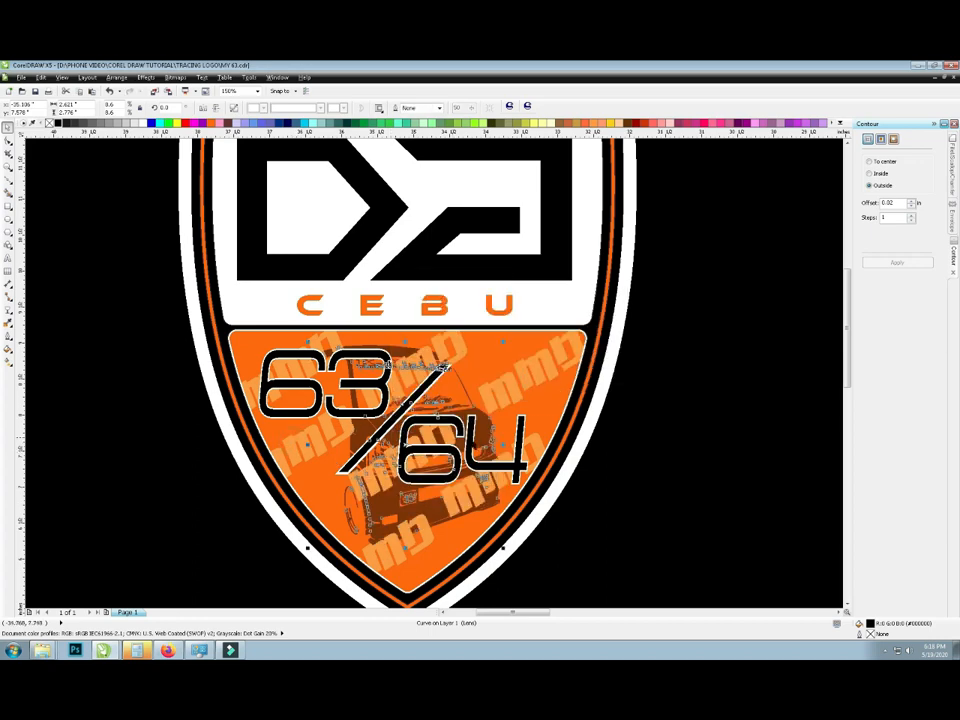
click(590, 458)
click(101, 240)
scroll(185, 277, down, 2)
scroll(110, 222, down, 1)
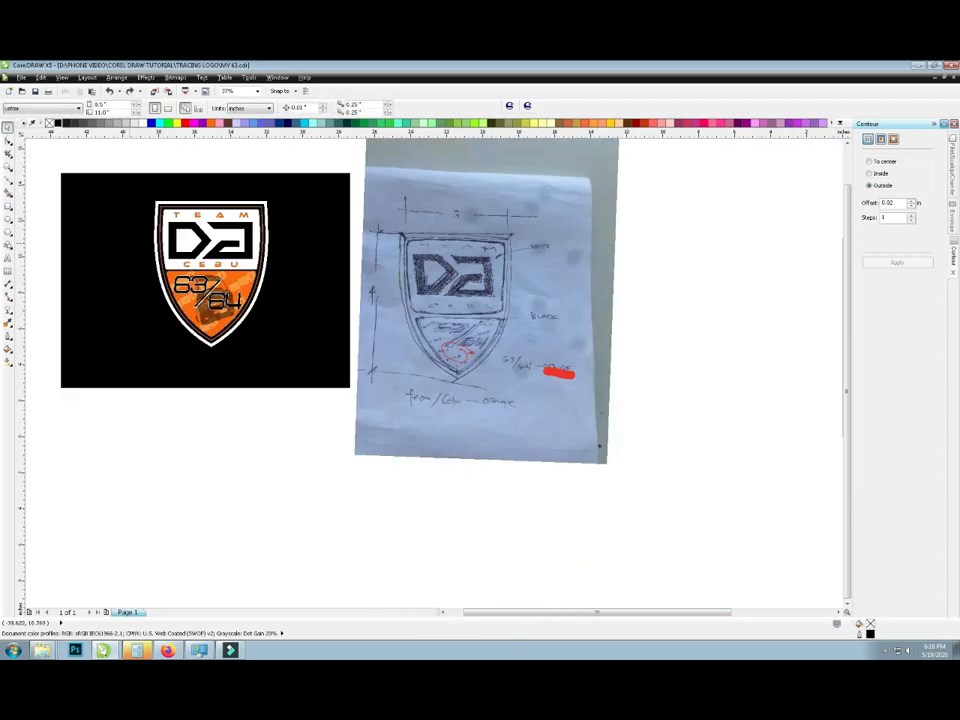
scroll(92, 208, up, 1)
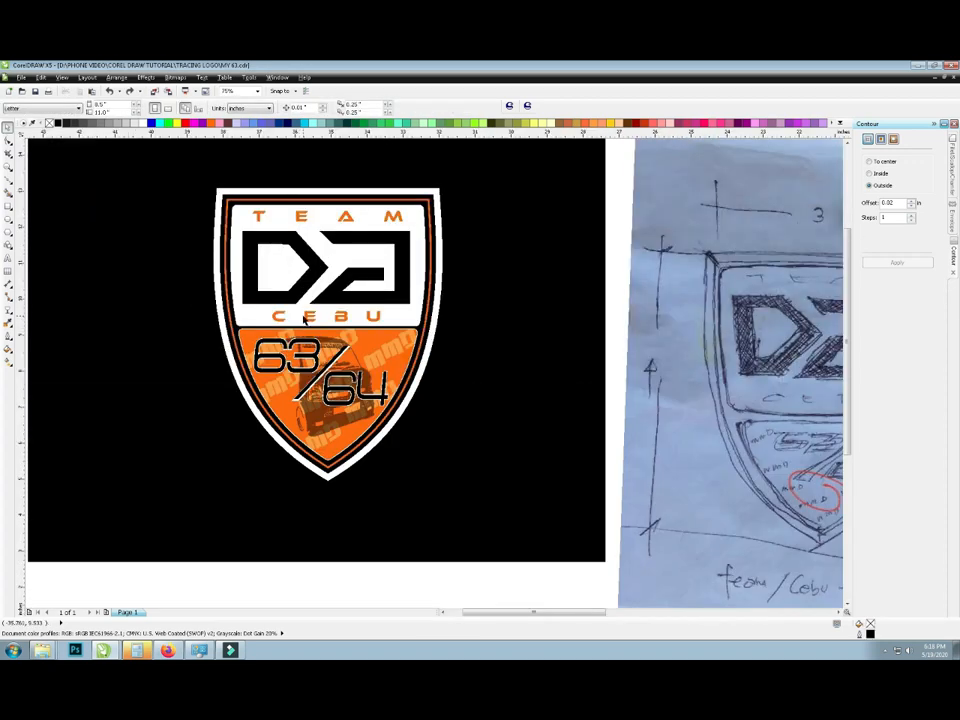
- Widen the DA emblem to about 4.81 in, keeping its height
click(329, 301)
drag(417, 267, 420, 267)
shift+click(415, 222)
click(327, 267)
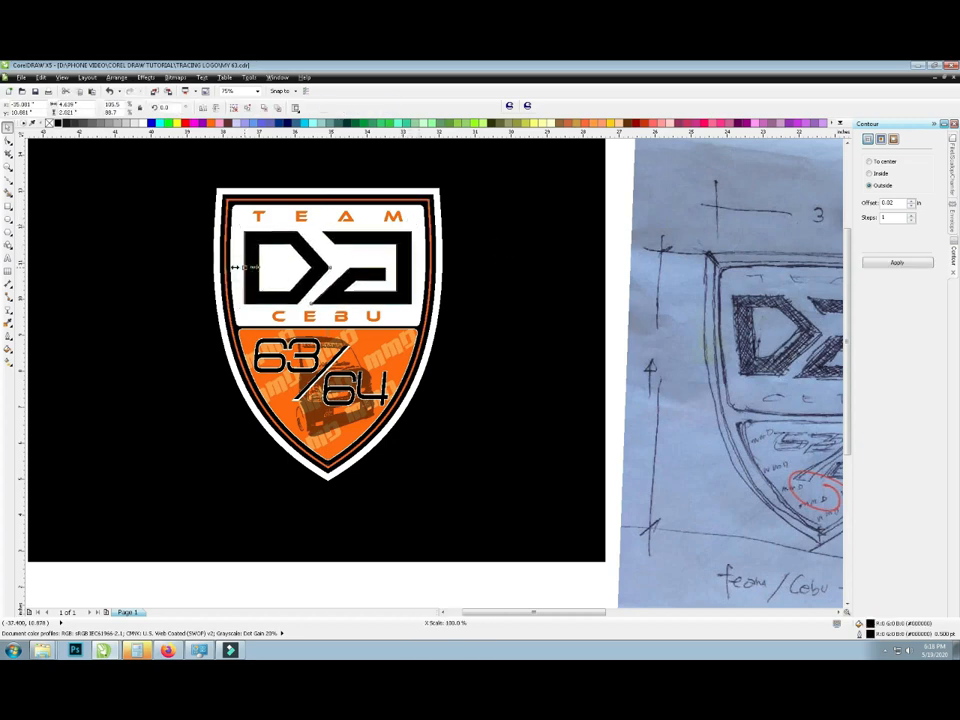
click(327, 316)
scroll(342, 302, up, 2)
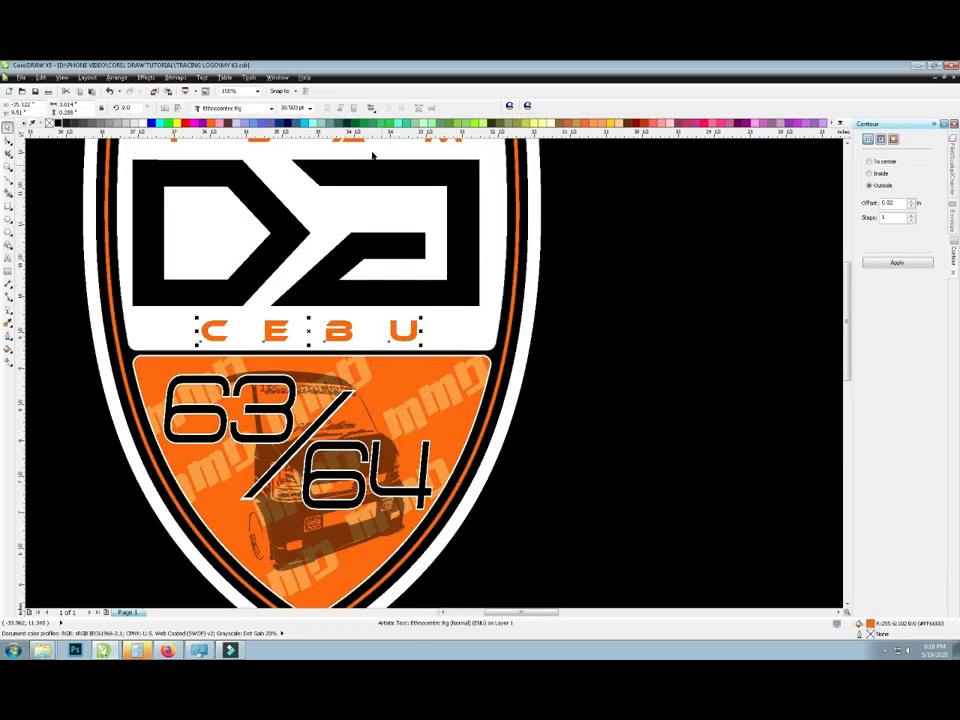
double_click(401, 338)
key(ctrl+a)
click(9, 128)
click(624, 365)
- Shift the DA emblem slightly right to center it horizontally within the shield
click(412, 333)
key(Escape)
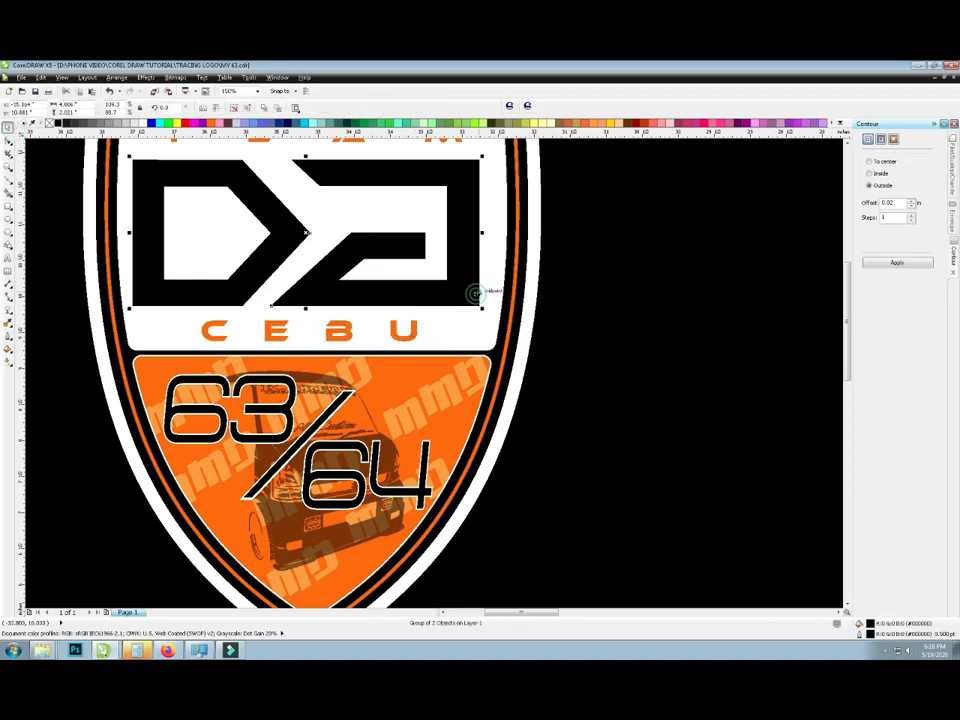
scroll(552, 347, down, 2)
click(500, 313)
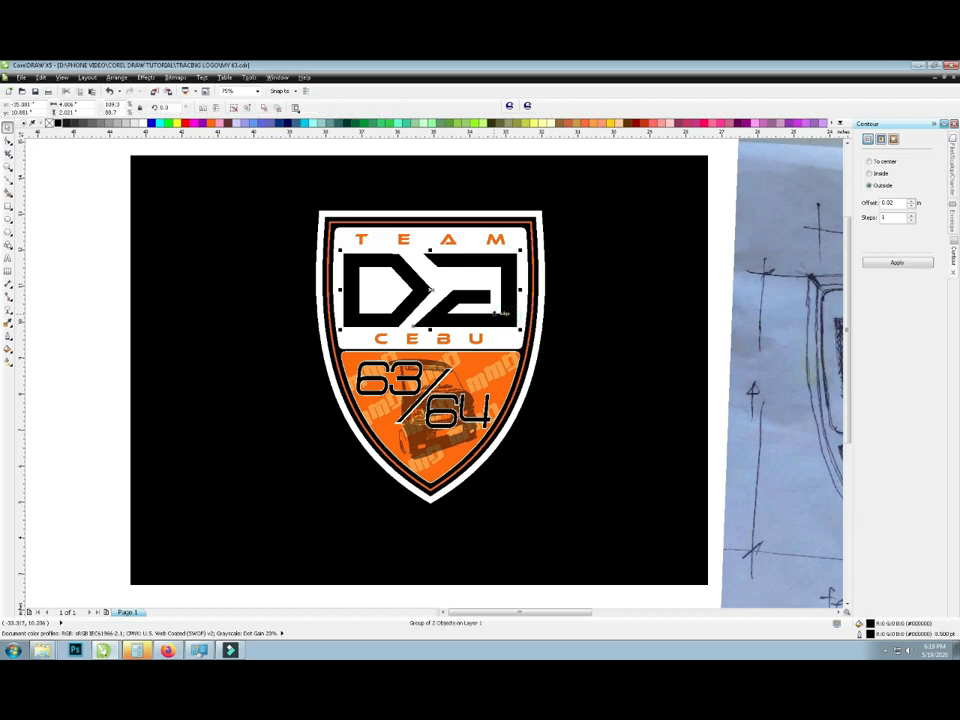
- Apply a one-step inside contour with a 0.02 in offset to the DA emblem
click(896, 264)
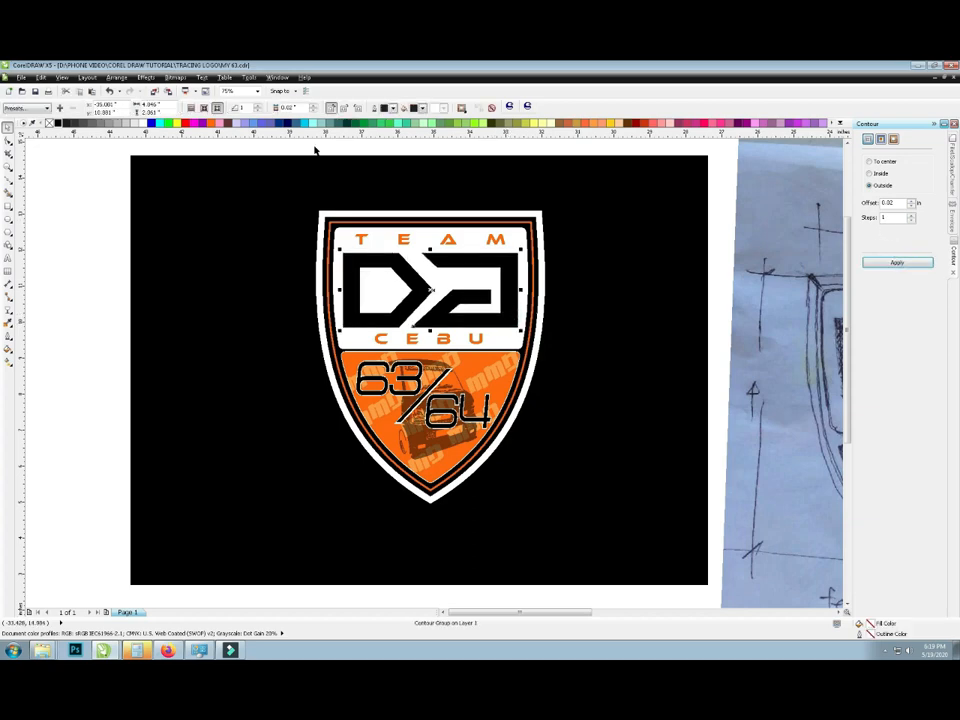
key(ctrl+z)
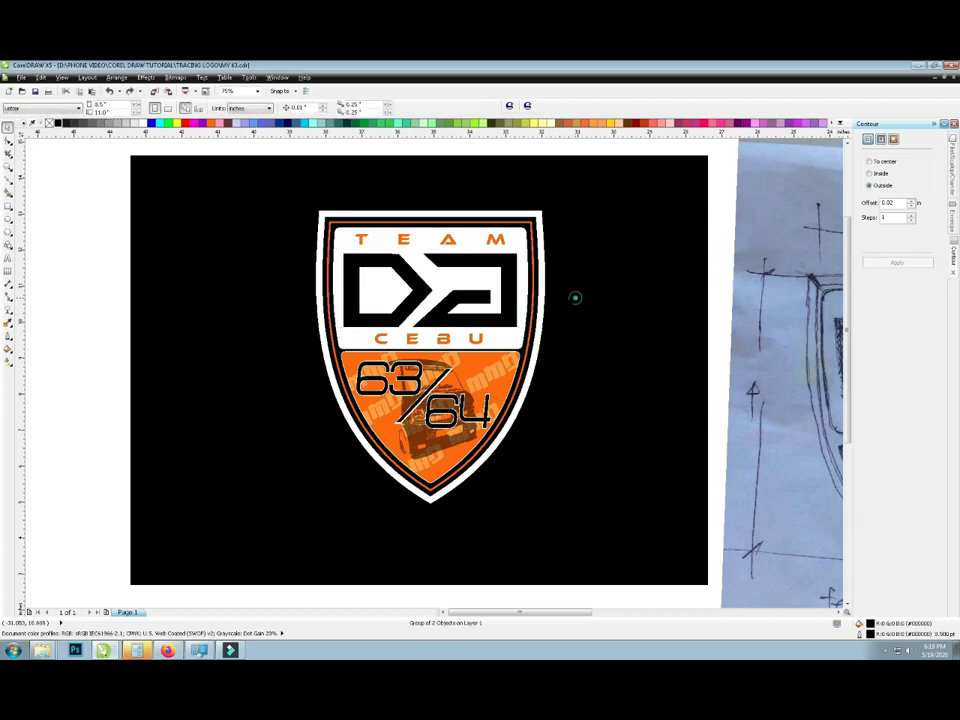
click(869, 173)
click(868, 264)
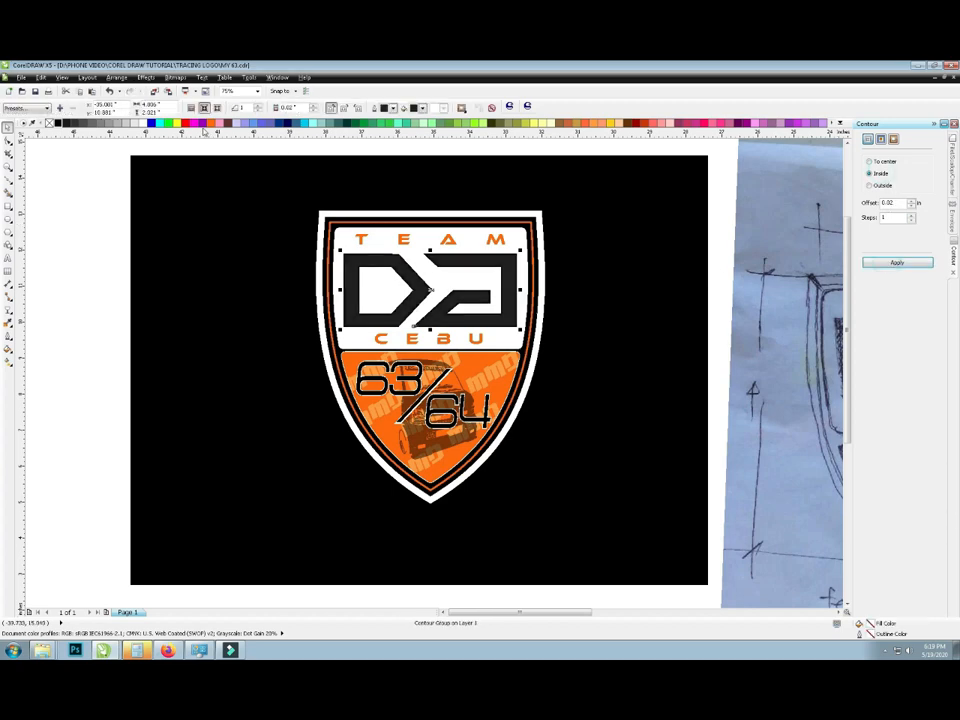
scroll(626, 283, up, 3)
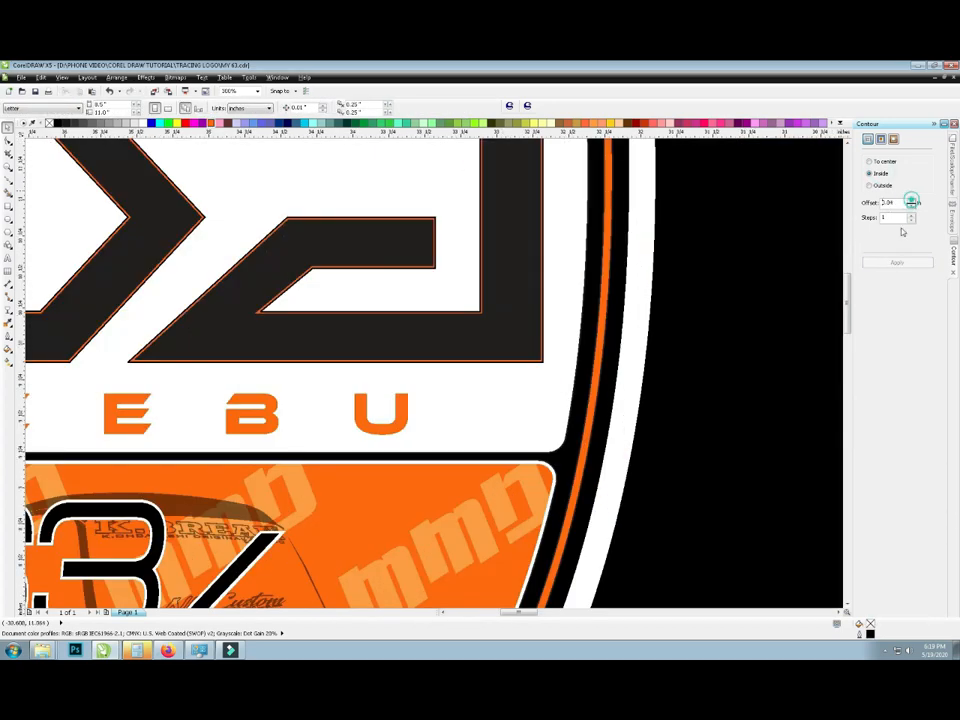
scroll(717, 263, down, 3)
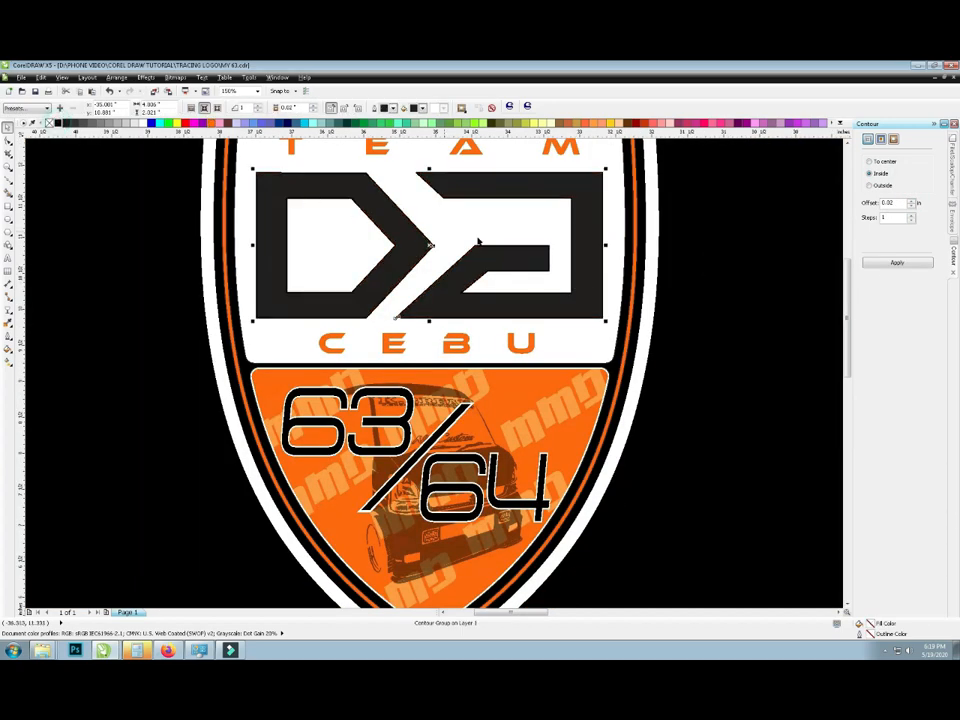
- Break the DA emblem's contour group apart and fill the outer emblem shapes with orange
scroll(579, 268, up, 3)
right_click(575, 268)
click(606, 284)
click(758, 289)
click(602, 298)
click(762, 291)
click(617, 297)
click(210, 122)
- Fill the inner contour shapes of the DA emblem with black
click(510, 291)
click(549, 321)
click(58, 122)
scroll(240, 180, down, 2)
click(506, 231)
scroll(210, 168, up, 3)
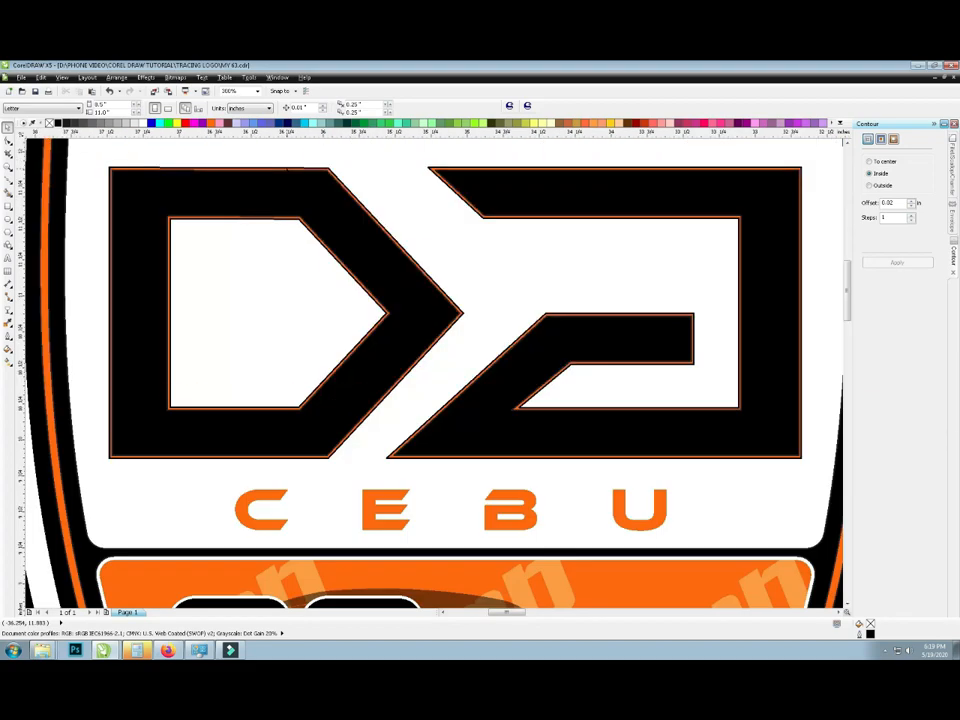
scroll(327, 197, down, 2)
scroll(681, 193, down, 1)
scroll(681, 193, up, 1)
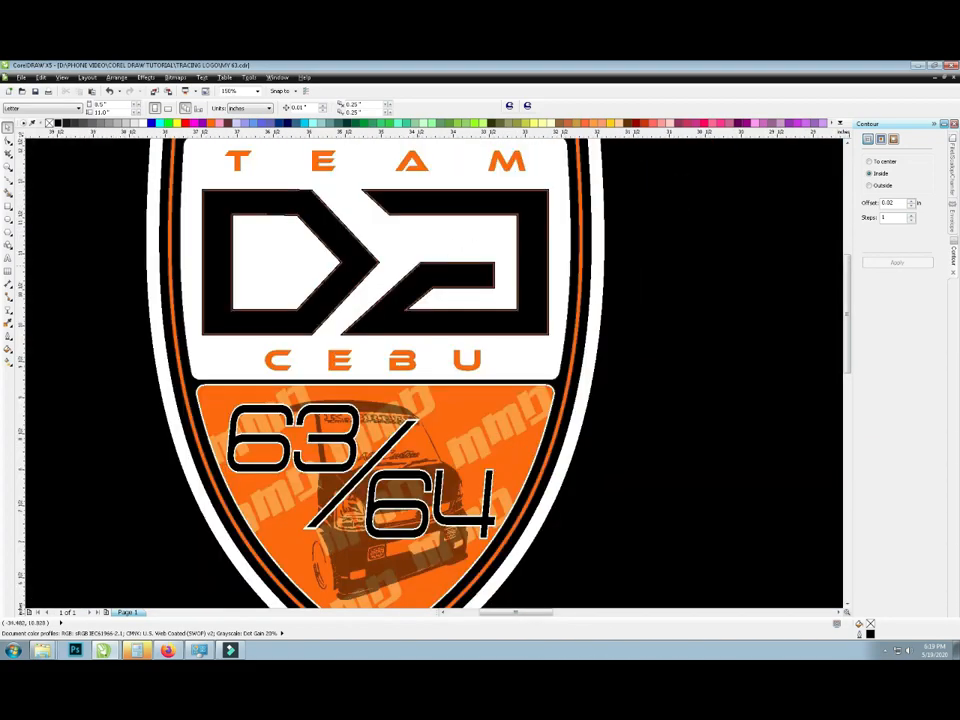
scroll(681, 193, down, 1)
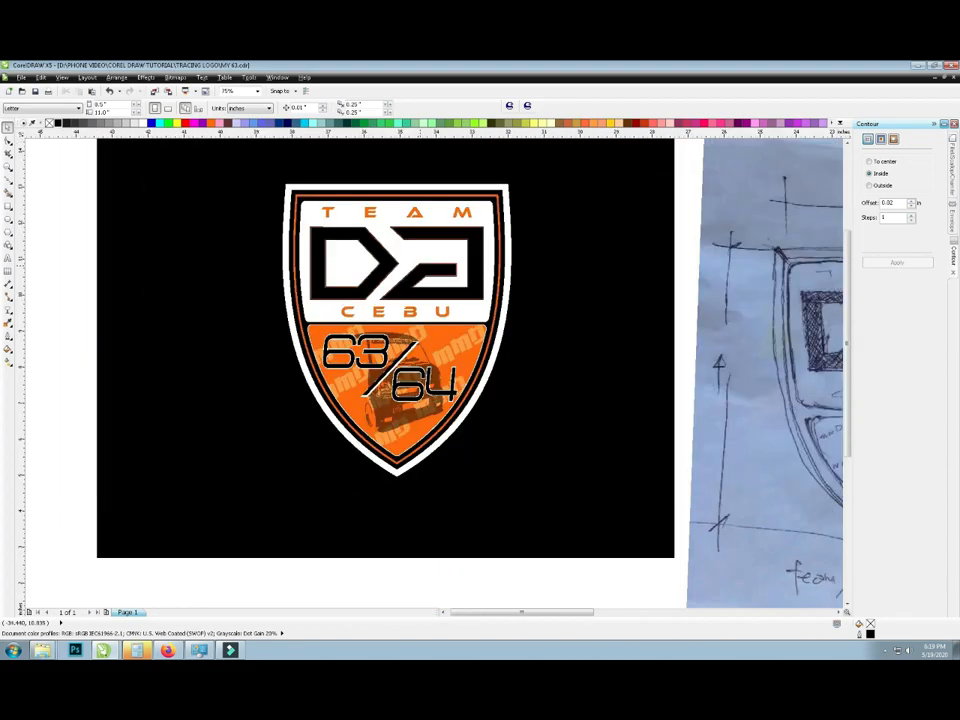
click(508, 198)
click(506, 196)
right_click(508, 198)
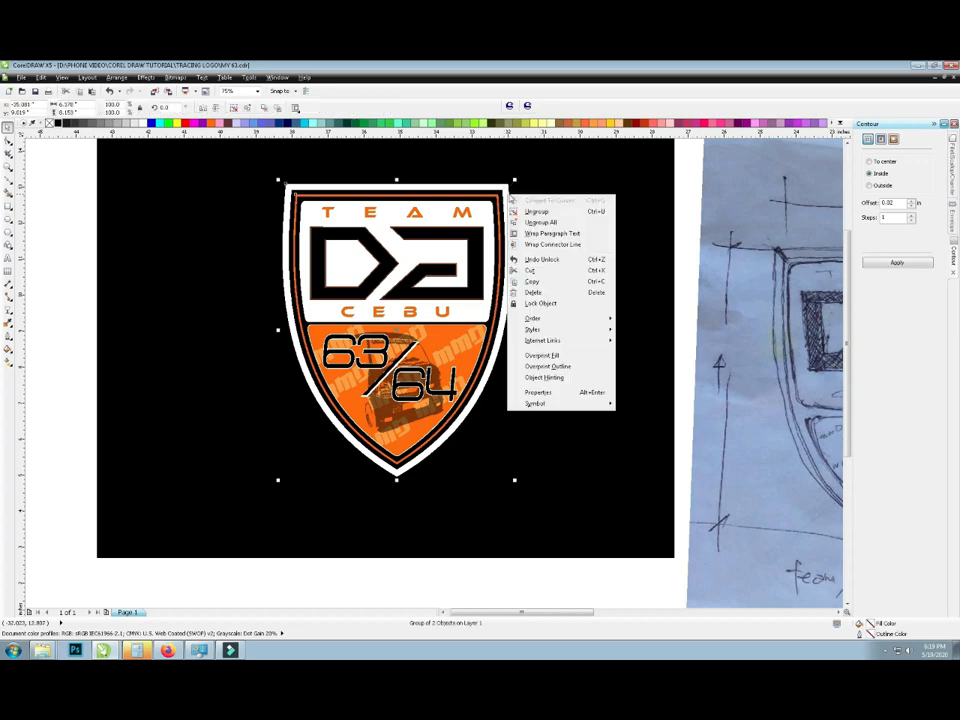
click(592, 303)
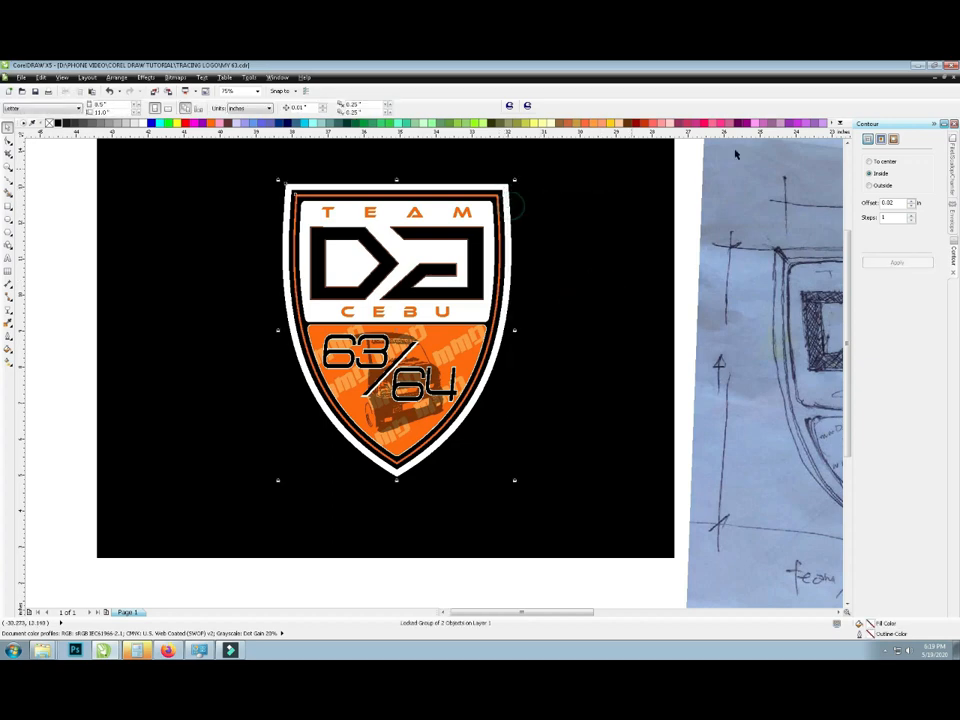
- Unlock and ungroup the shield border, and round its corners with a 0.1 in fillet
click(949, 160)
right_click(552, 190)
click(572, 195)
right_click(508, 190)
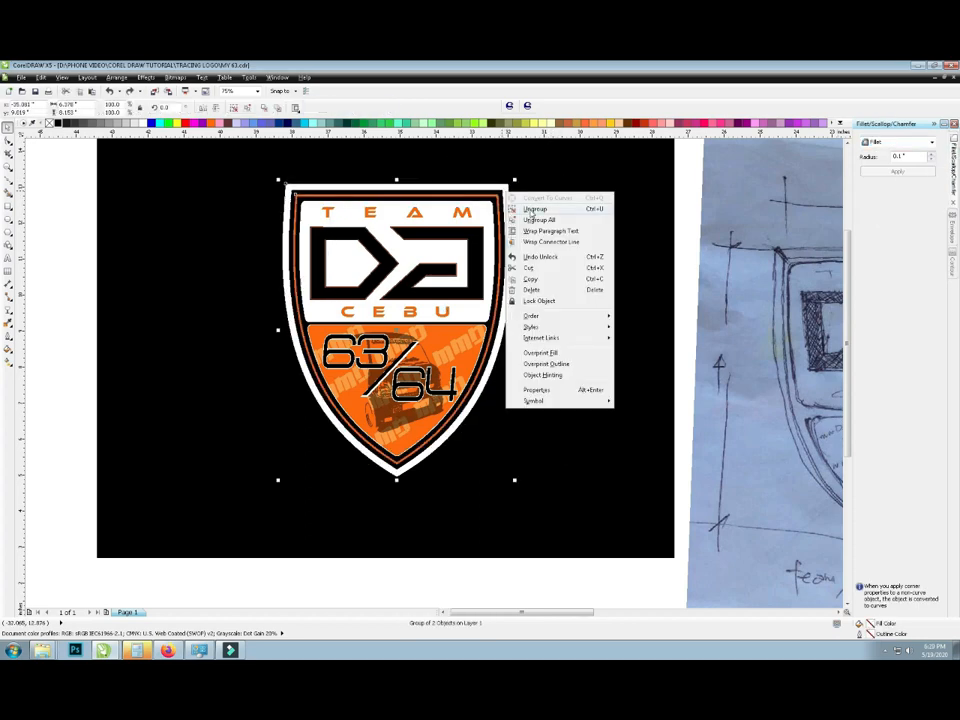
click(514, 199)
click(897, 171)
key(Return)
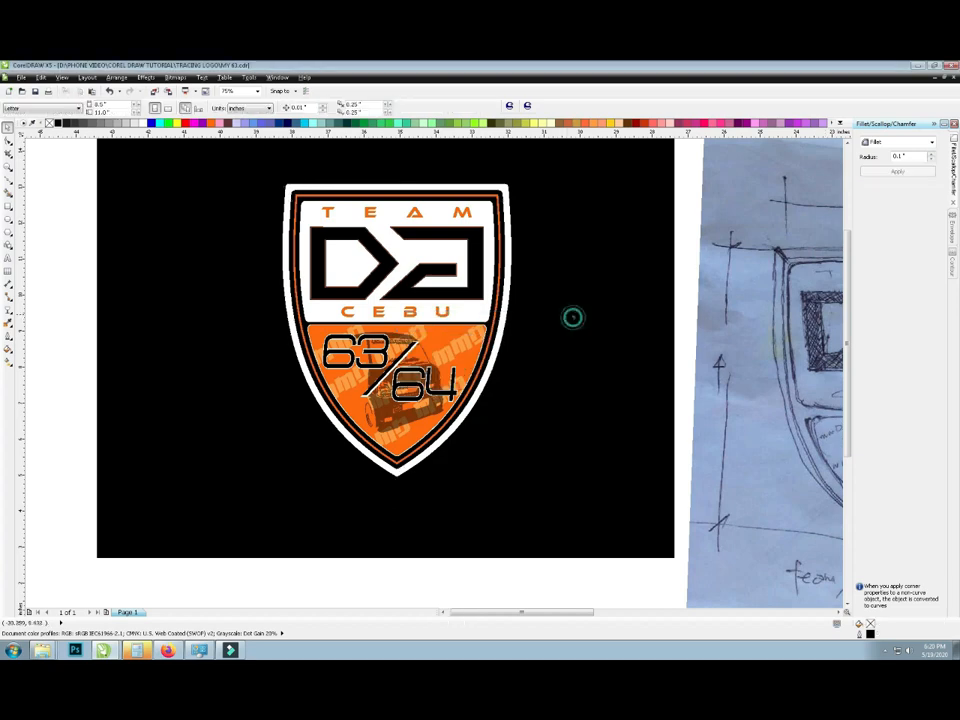
scroll(572, 315, down, 2)
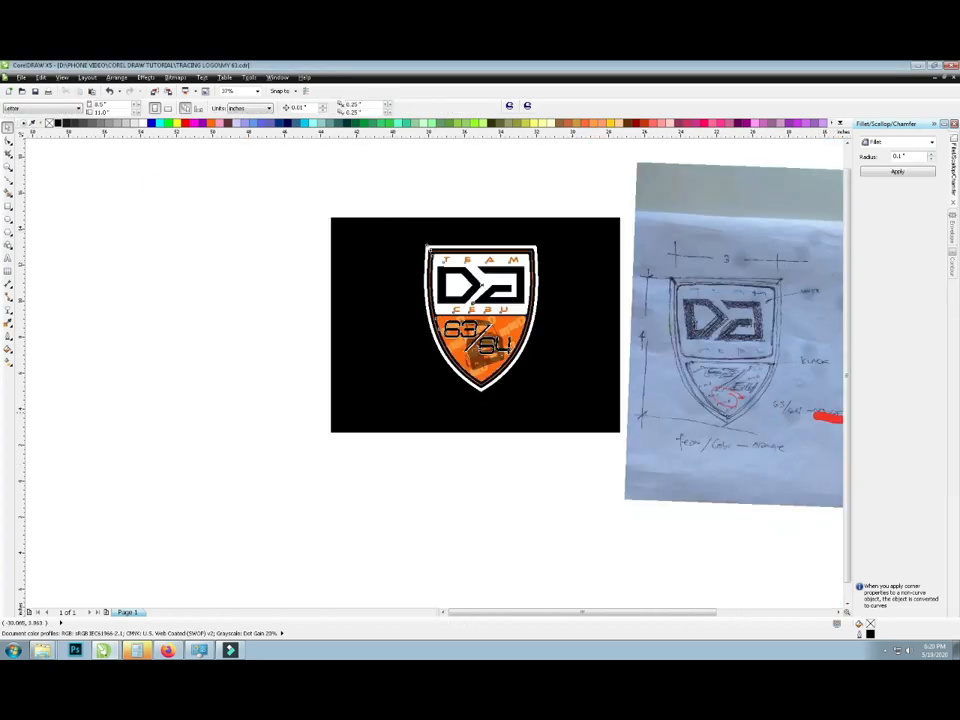
scroll(507, 280, up, 8)
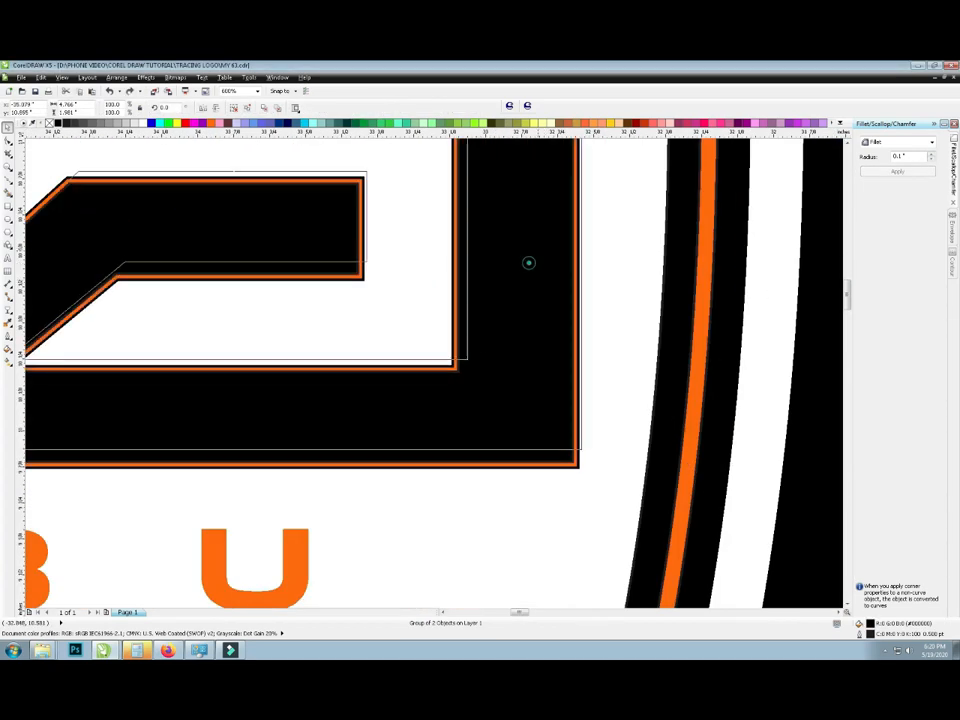
scroll(507, 280, down, 4)
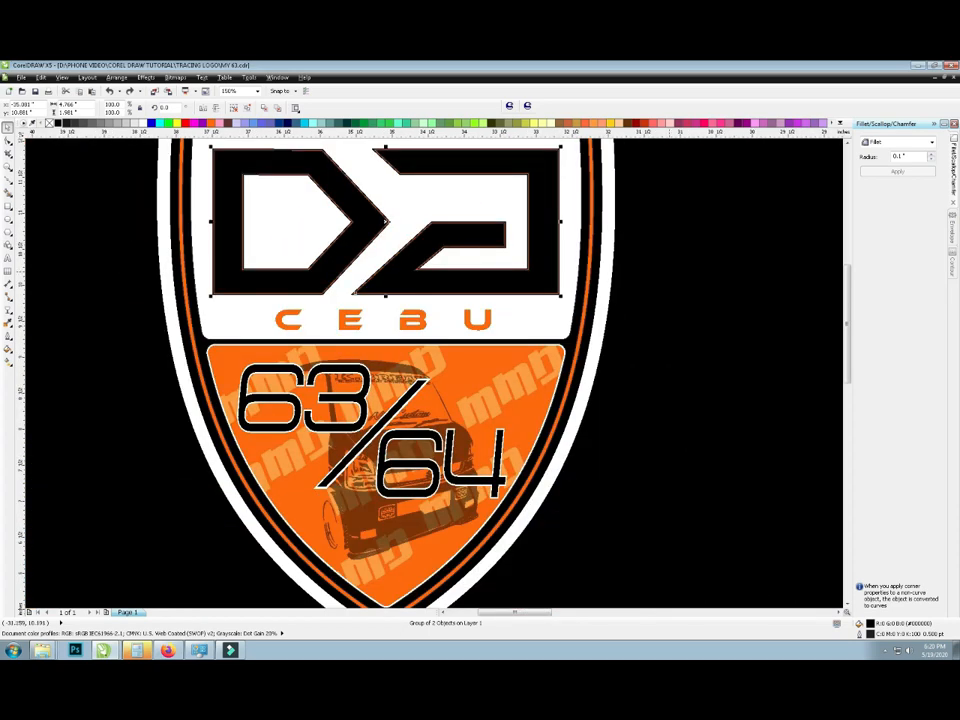
scroll(560, 222, up, 2)
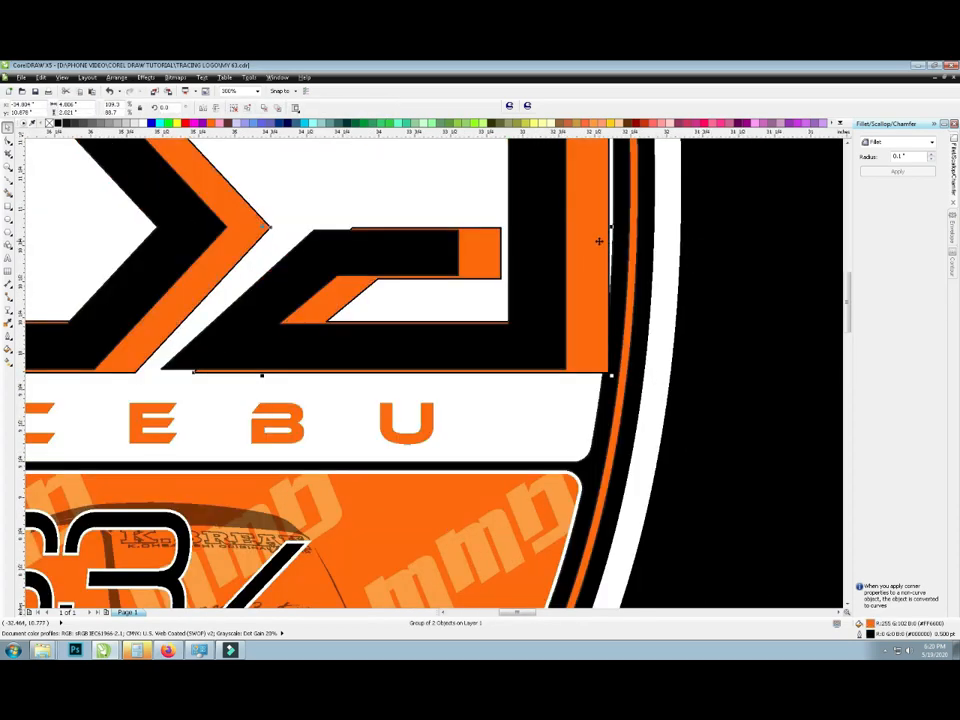
key(ctrl+z)
- Apply a one-step outside contour with a 0.01 in offset to the orange DA shapes and break it apart
click(707, 209)
click(568, 227)
click(953, 263)
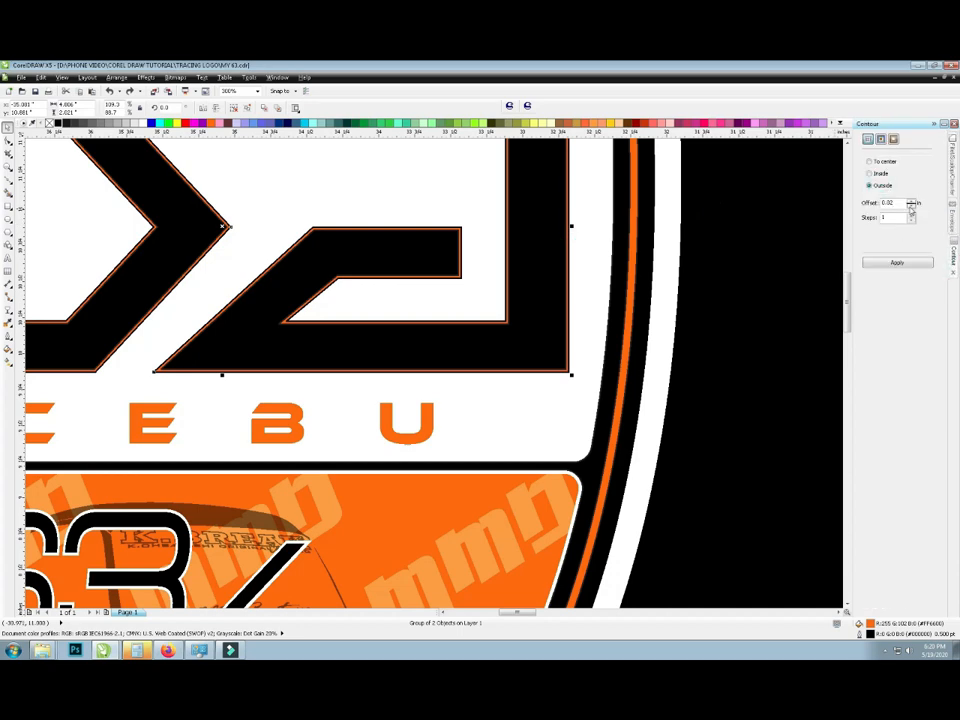
click(897, 262)
right_click(576, 257)
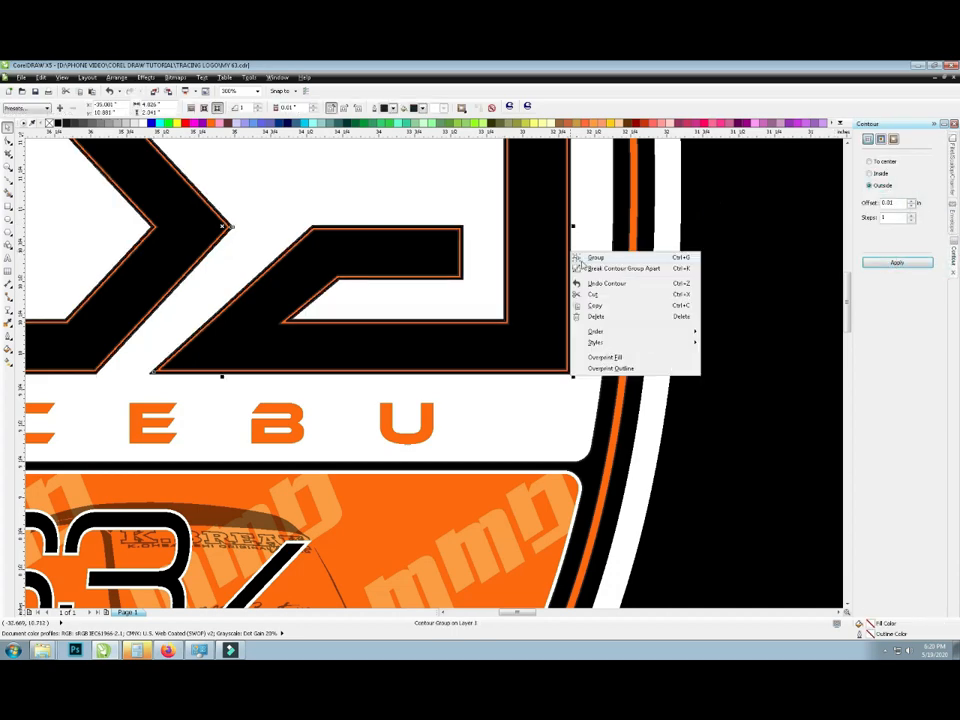
click(615, 266)
- Undo the latest contour and positioning edits on the DA emblem's shapes
key(ctrl+z)
key(ctrl+z)
key(ctrl+z)
key(ctrl+z)
key(ctrl+z)
key(ctrl+z)
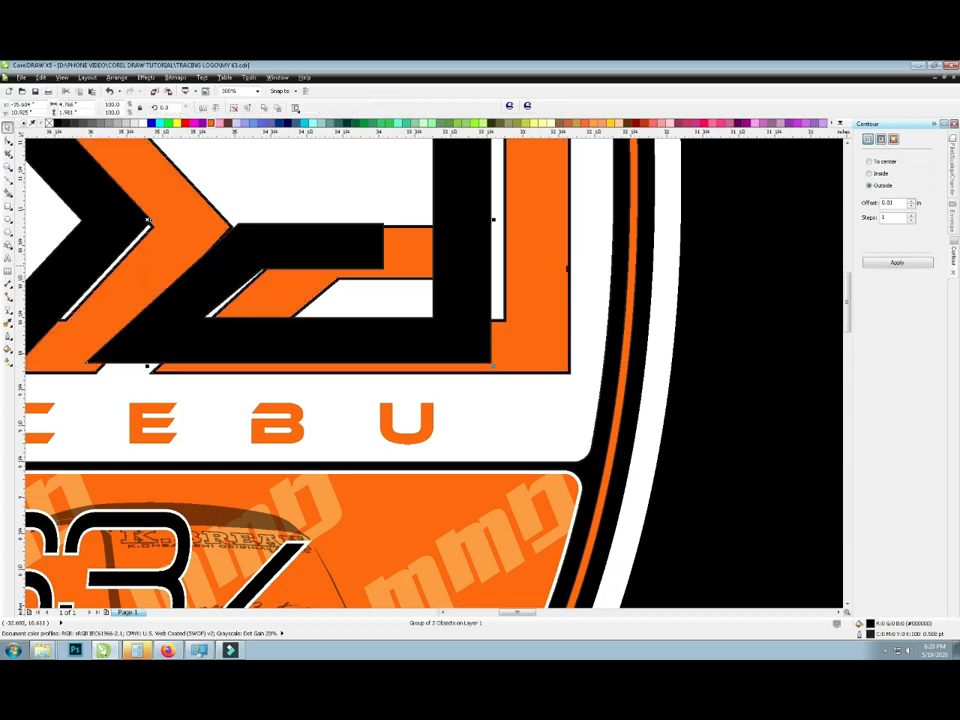
key(ctrl+shift+z)
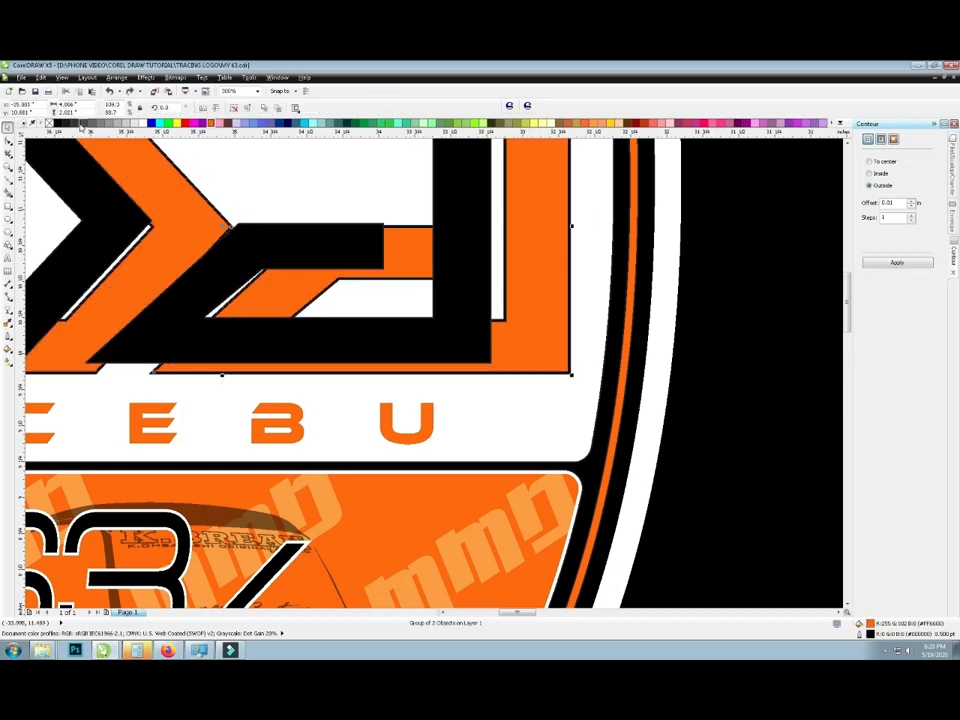
click(58, 124)
key(ctrl+z)
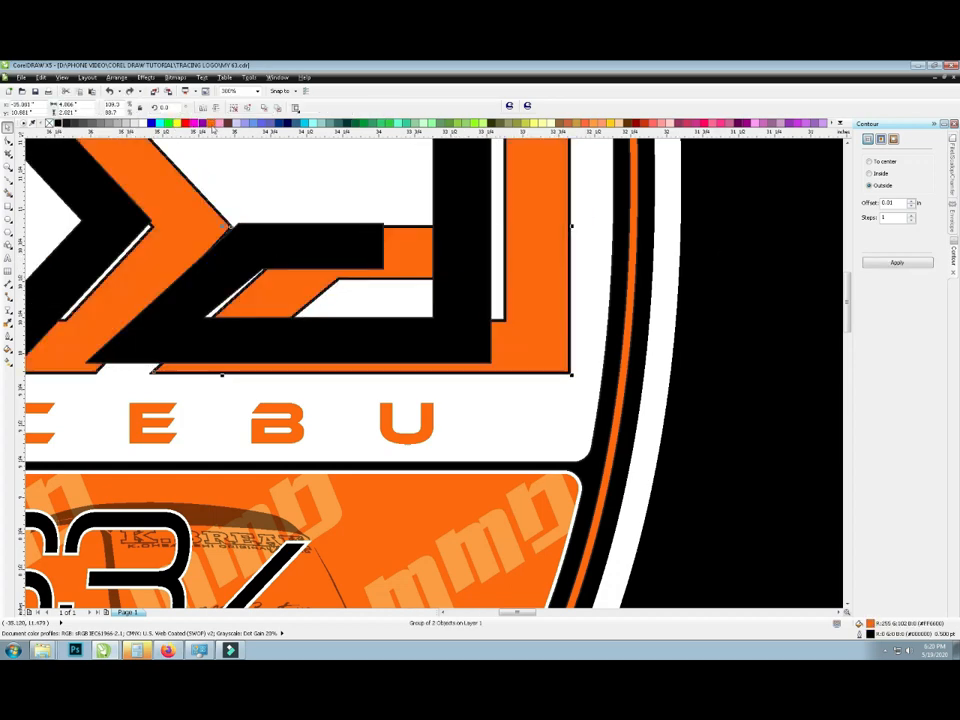
- Delete the duplicate orange group over the DA emblem and apply a one-step outside contour with 0.01 in offset to the remaining orange curve
click(724, 240)
drag(553, 242, 523, 245)
key(ctrl+z)
key(Delete)
click(559, 287)
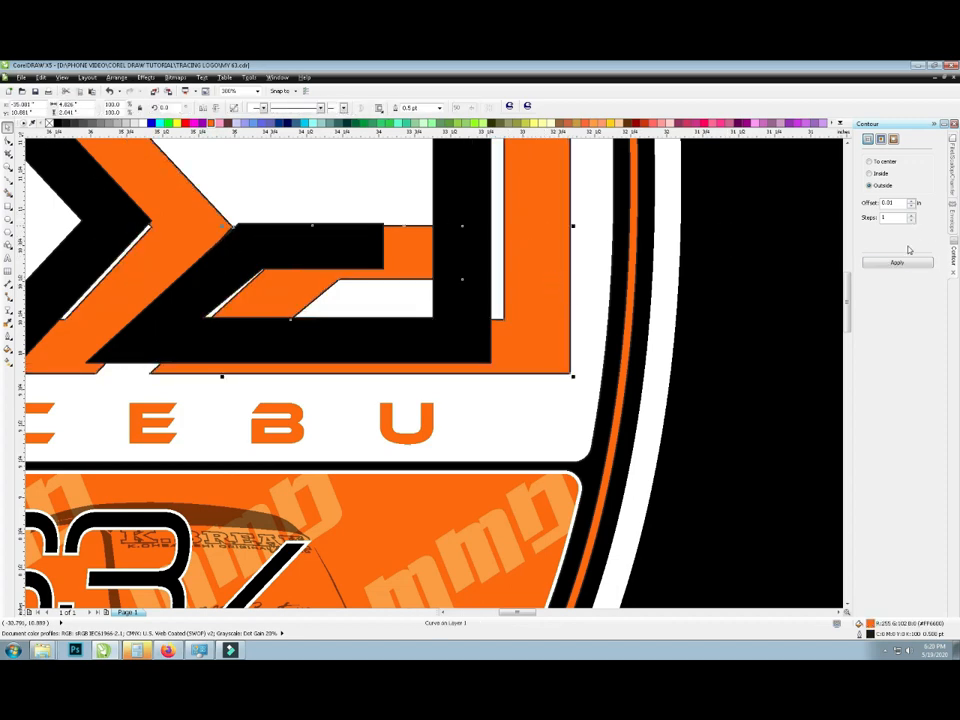
click(898, 262)
scroll(468, 320, down, 2)
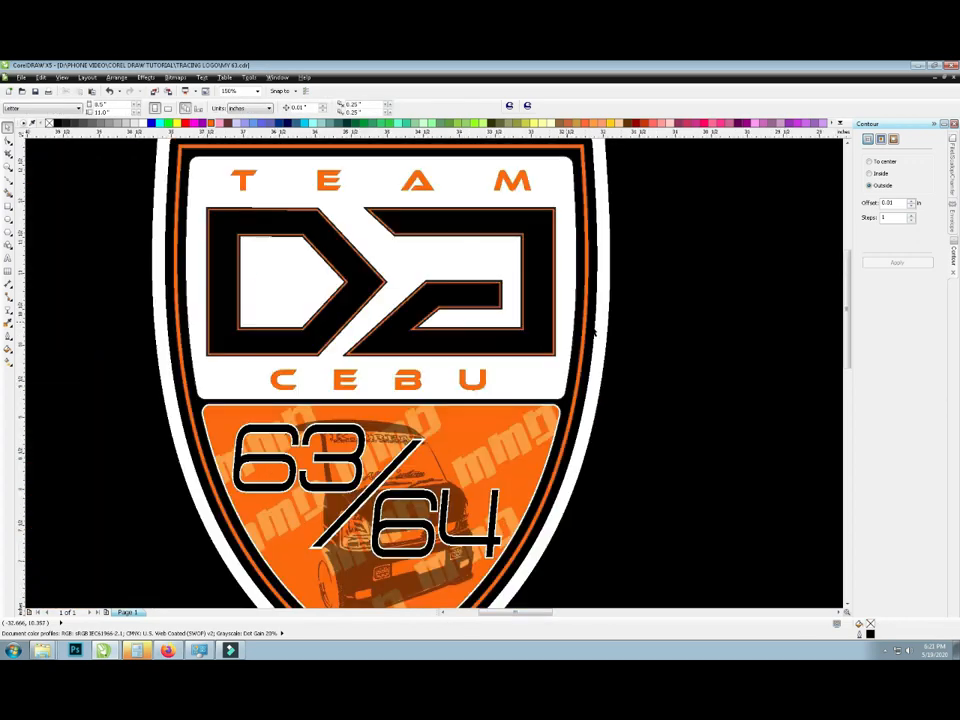
- Enlarge the black background rectangle to about 30.4 × 22.6 in, extending it down and to the left of the logo
scroll(594, 331, down, 3)
click(657, 236)
scroll(662, 212, down, 3)
click(577, 327)
drag(510, 164, 742, 343)
click(535, 289)
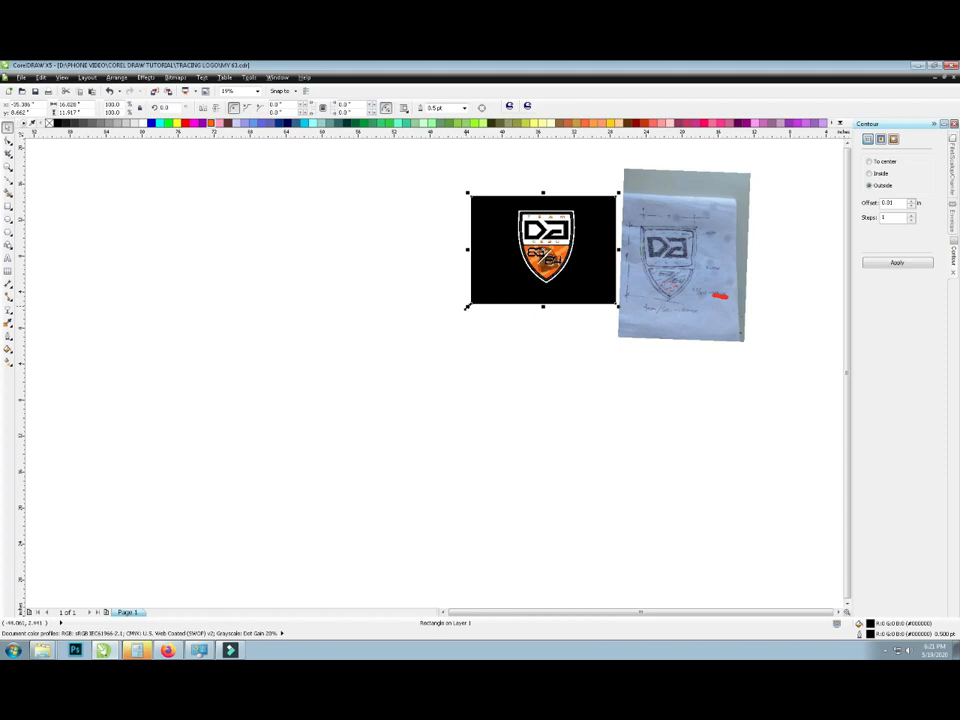
drag(315, 401, 316, 401)
right_click(594, 212)
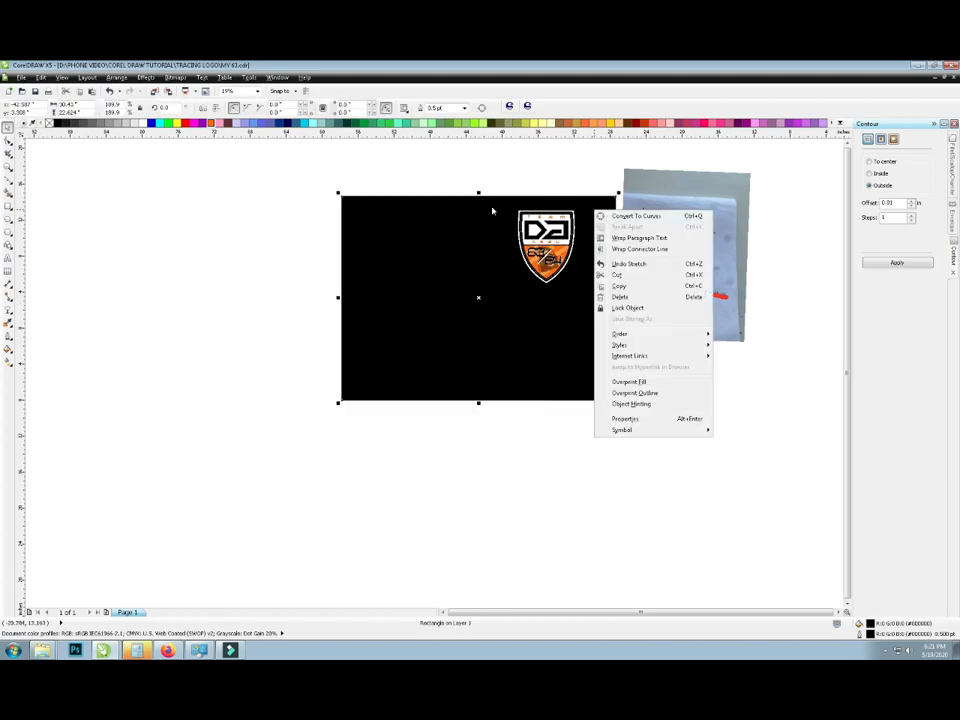
click(291, 356)
- Stretch the black background rectangle wider on its left side and lock it in place
drag(339, 298, 193, 298)
right_click(410, 341)
click(448, 438)
- Group all the shield logo's objects and move the group to the left half of the black background
drag(489, 154, 617, 305)
right_click(561, 227)
click(586, 255)
drag(478, 174, 502, 207)
scroll(530, 262, up, 2)
right_click(463, 336)
click(493, 367)
scroll(493, 367, down, 3)
drag(493, 367, 219, 392)
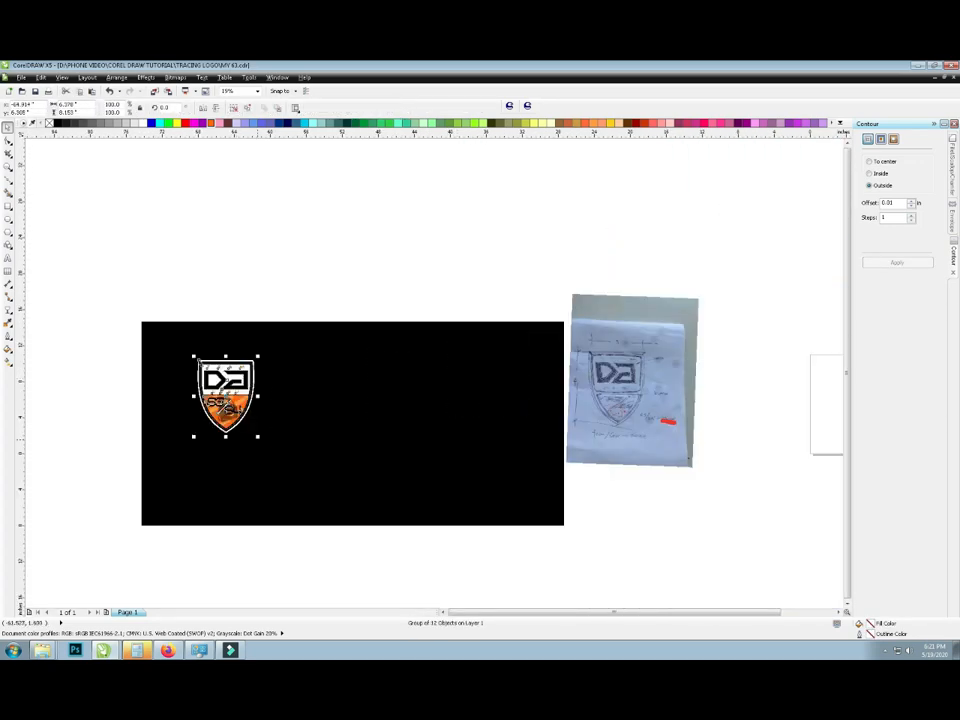
- Enlarge the grouped shield logo proportionally to about 11.7 × 15 in and reposition it on the left half of the background
drag(304, 461, 162, 338)
drag(257, 435, 283, 467)
drag(231, 400, 239, 414)
- Place the hand-drawn sketch photo on the black background beside the finished shield logo for comparison
click(631, 420)
drag(631, 420, 429, 455)
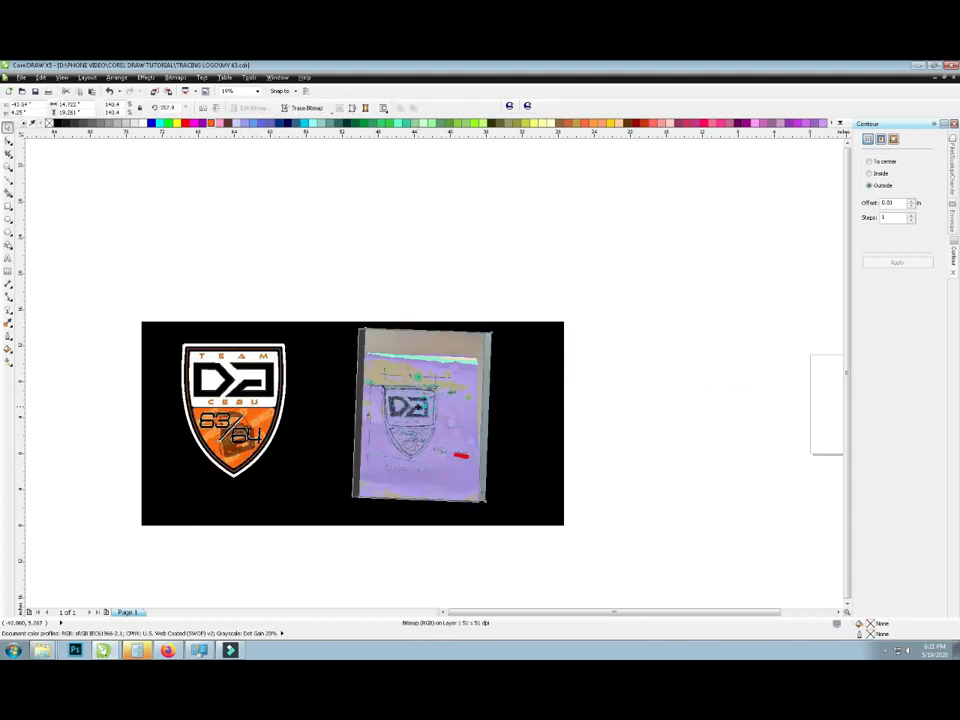
scroll(133, 422, up, 1)
drag(389, 413, 395, 413)
scroll(408, 411, down, 1)
scroll(544, 449, up, 1)
drag(540, 443, 537, 438)
click(140, 283)
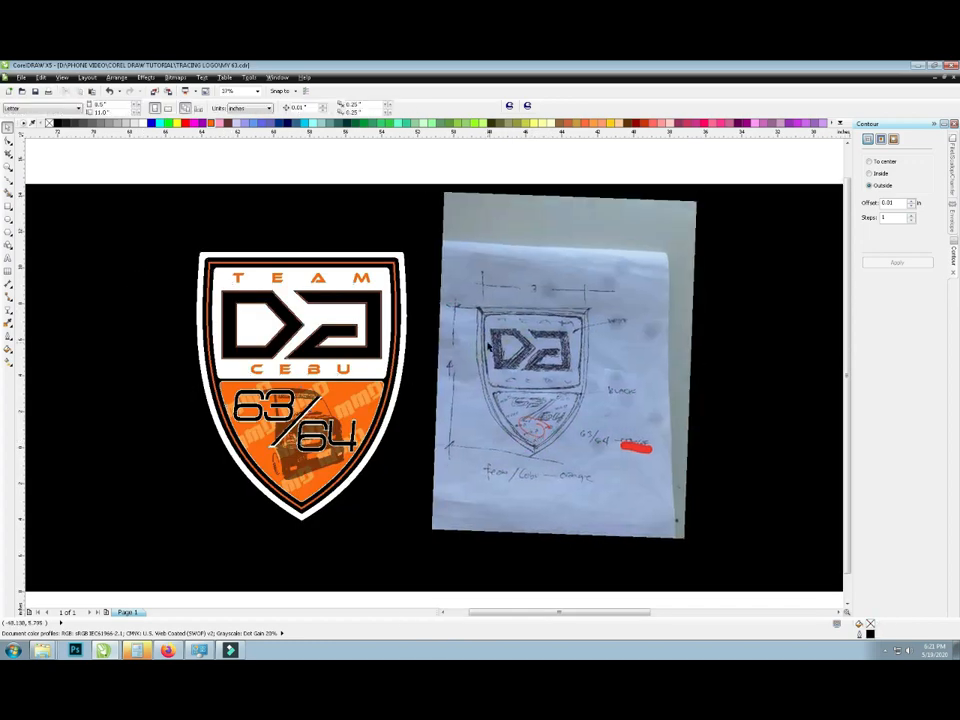
click(510, 308)
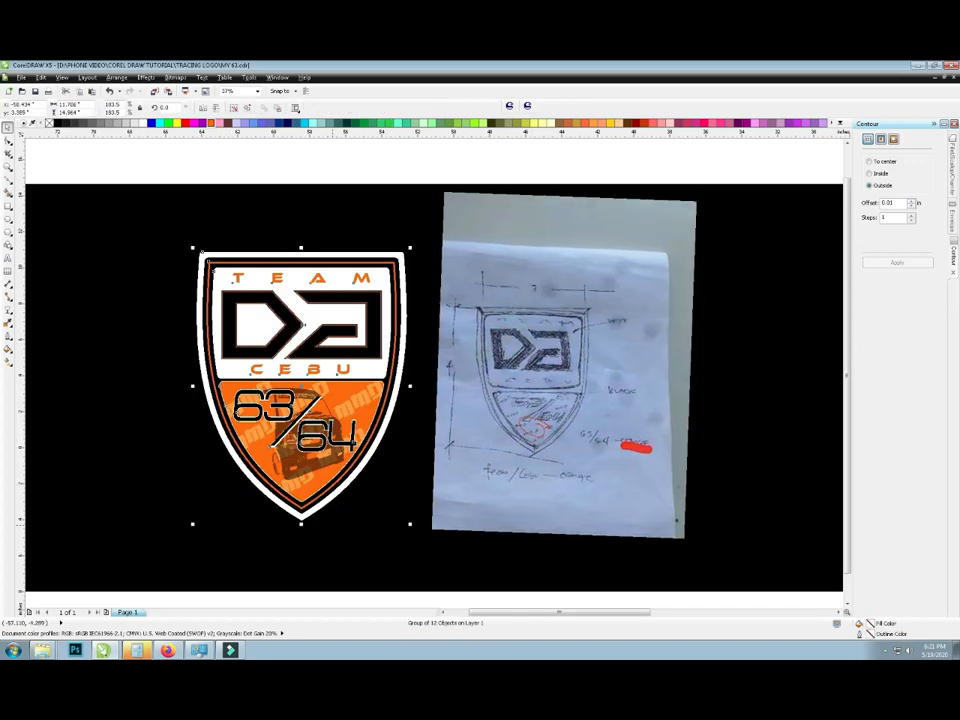